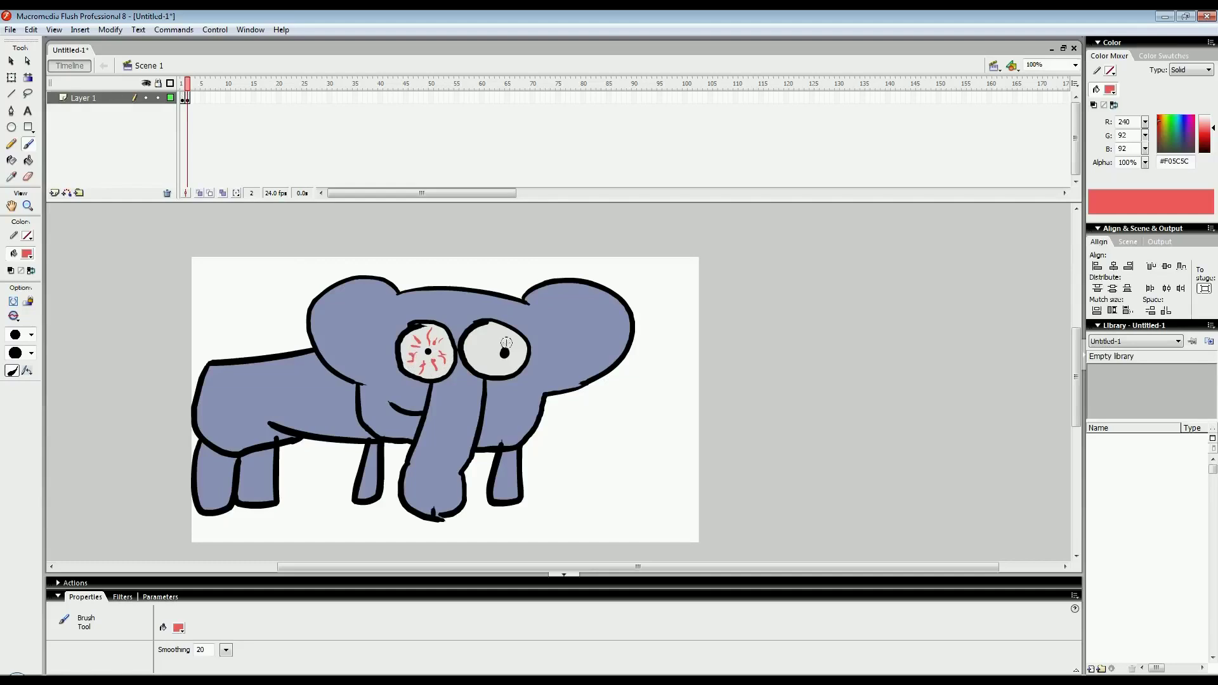
- Paint red #F05C5C veins around the pupil of the elephant's right-hand eye with the Brush tool
drag(493, 330, 480, 344)
mouse_move(481, 345)
mouse_down()
mouse_move(498, 347)
mouse_move(510, 376)
mouse_move(521, 348)
mouse_up()
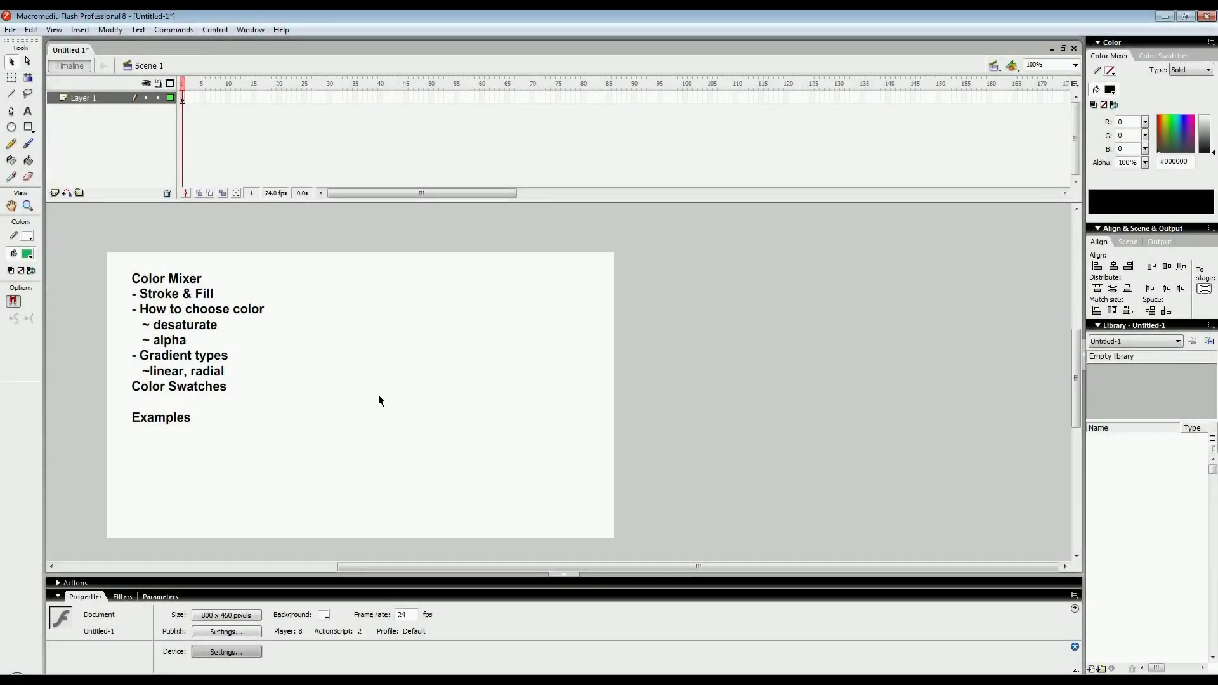
mouse_move(380, 393)
mouse_down()
mouse_move(421, 397)
mouse_move(361, 399)
mouse_up()
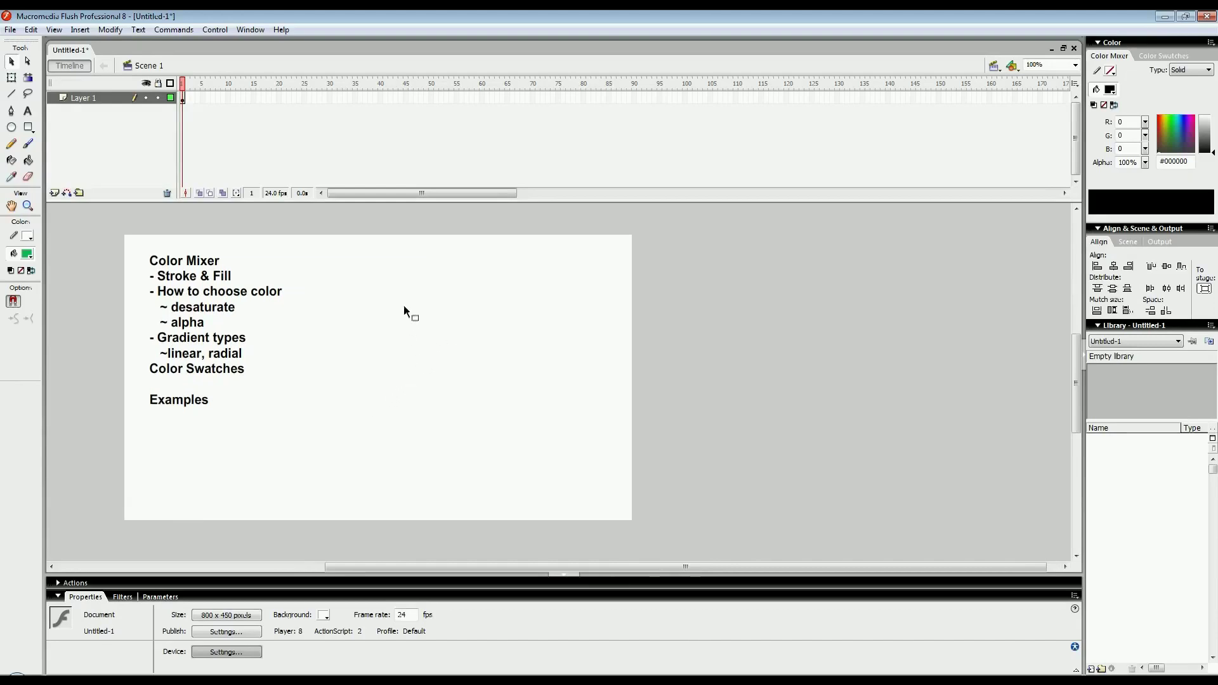
drag(429, 343, 342, 363)
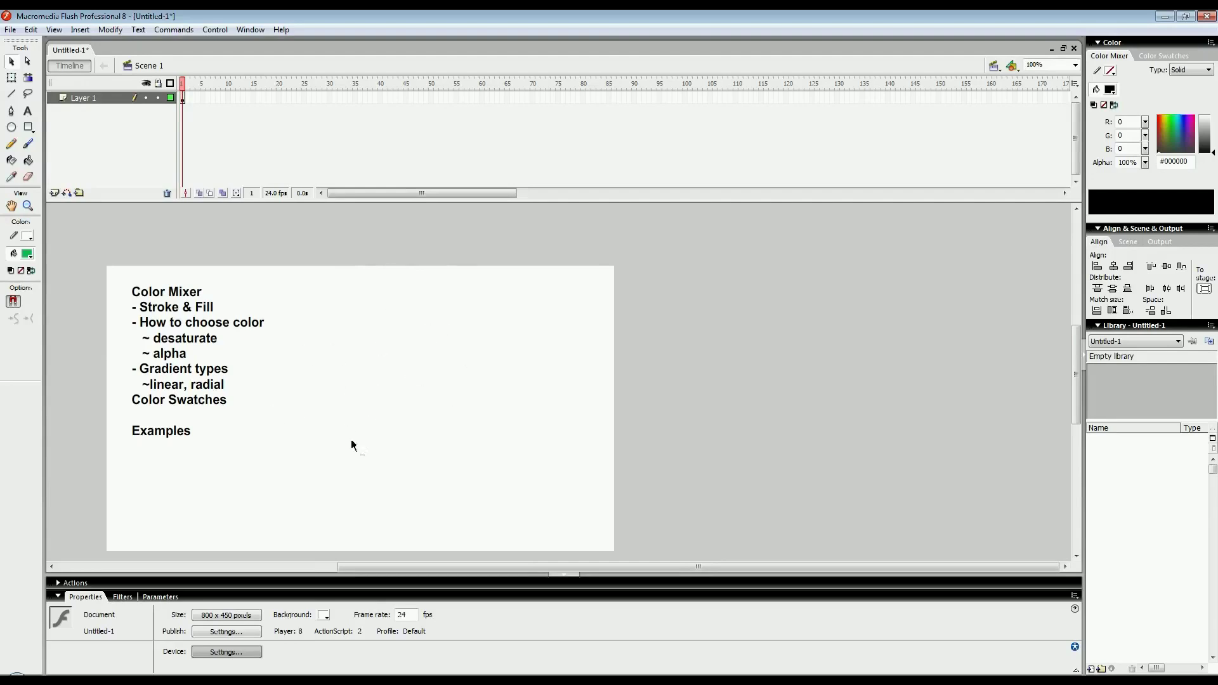
scroll(414, 395, down, 1)
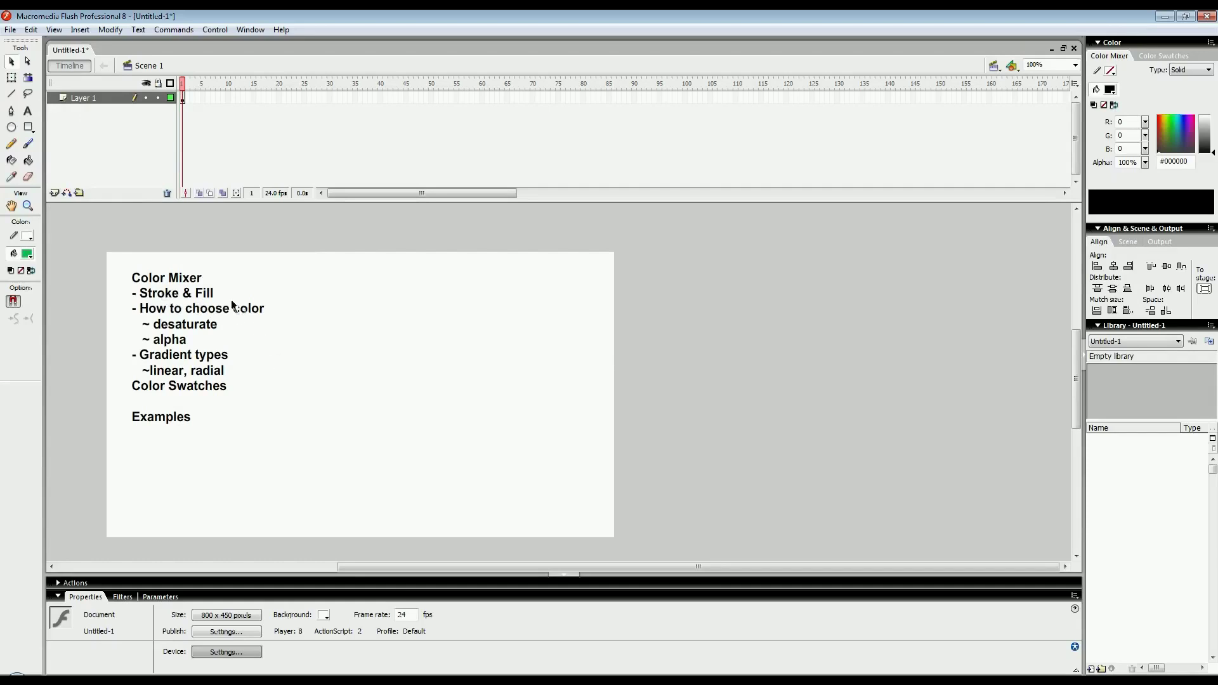
scroll(265, 393, down, 1)
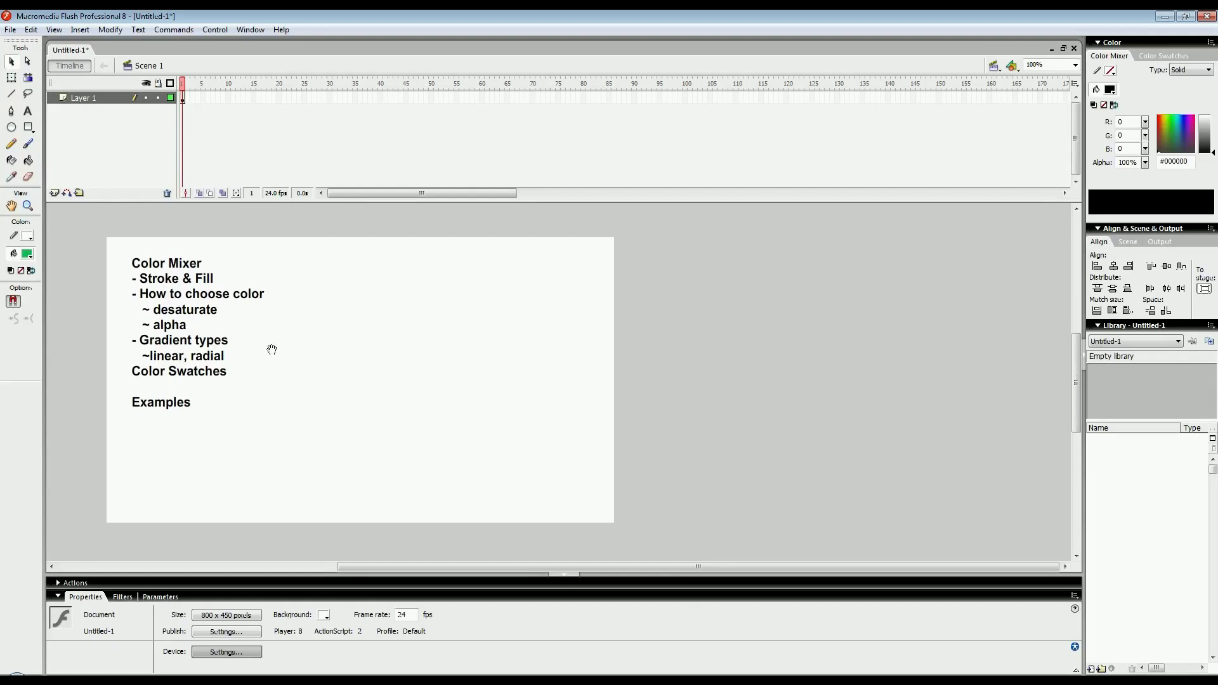
drag(272, 349, 259, 357)
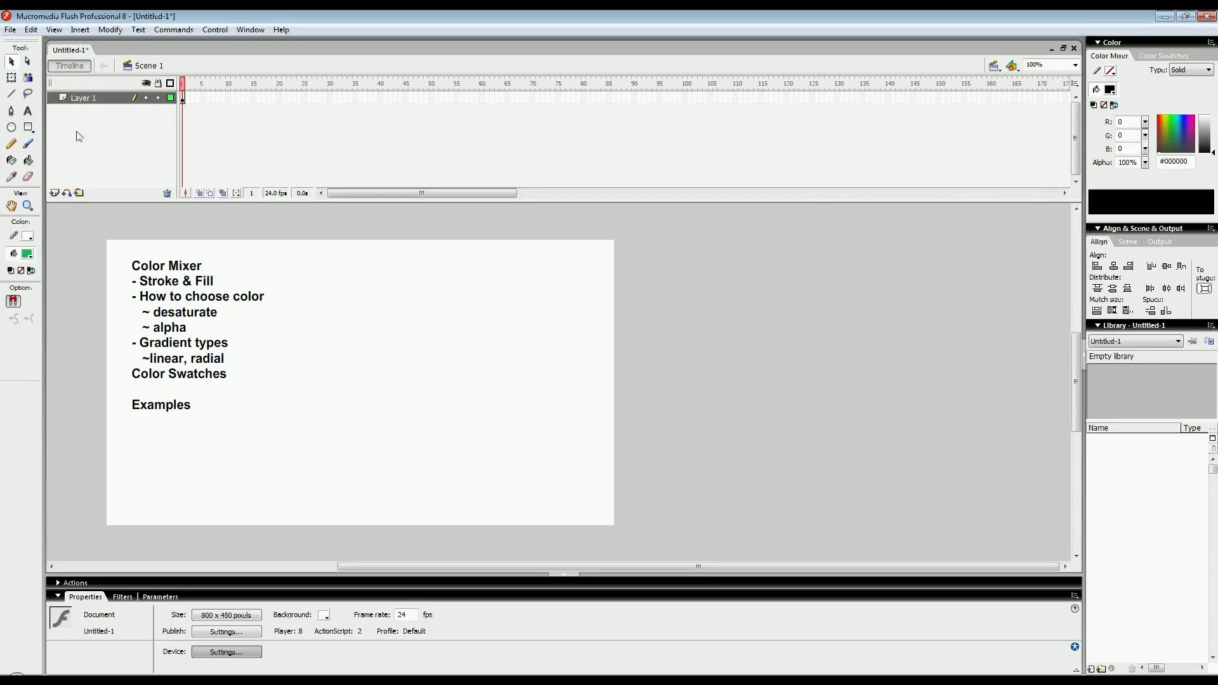
- Handwrite the heading "Stroke" in green with the Brush tool beside the text outline
click(28, 144)
mouse_move(329, 267)
mouse_down()
mouse_move(315, 287)
mouse_move(337, 292)
mouse_up()
drag(329, 272, 367, 276)
mouse_move(384, 276)
mouse_down()
mouse_move(377, 287)
mouse_move(383, 277)
mouse_up()
mouse_move(393, 257)
mouse_down()
mouse_move(393, 283)
mouse_move(405, 273)
mouse_move(392, 278)
mouse_move(422, 292)
mouse_up()
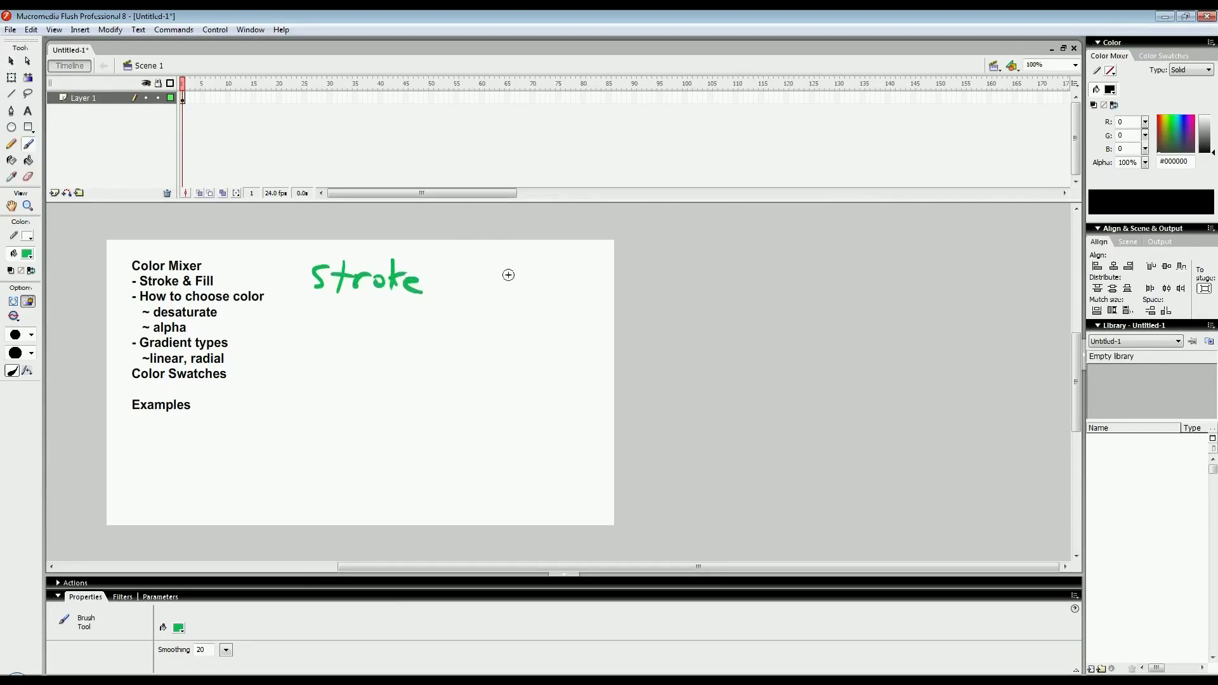
- Handwrite the heading "Fill" in green beside "Stroke" and underline both headings
drag(507, 254, 507, 293)
mouse_move(500, 258)
mouse_down()
mouse_move(527, 260)
mouse_move(521, 272)
mouse_up()
mouse_move(528, 268)
mouse_down()
mouse_move(528, 290)
mouse_move(542, 274)
mouse_move(542, 290)
mouse_up()
drag(558, 255, 550, 293)
scroll(366, 377, down, 1)
mouse_move(307, 293)
mouse_down()
mouse_move(418, 305)
mouse_move(600, 296)
mouse_up()
scroll(388, 348, up, 1)
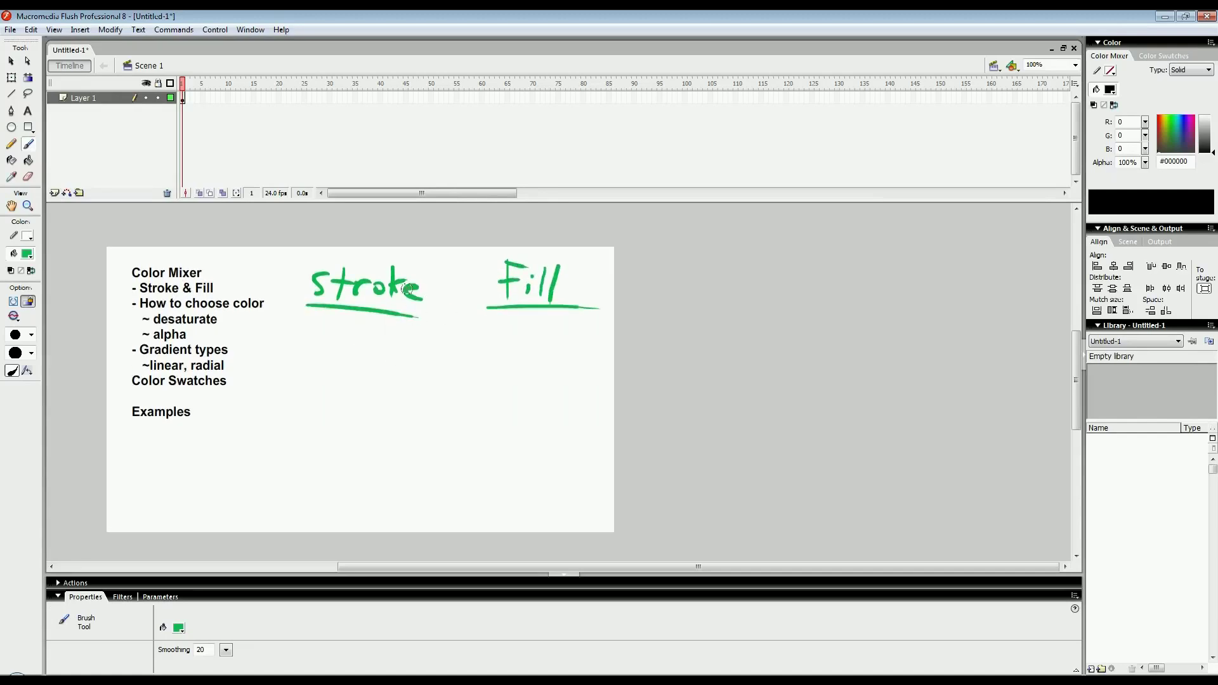
- Set the Line tool's stroke color to black and draw three short diagonal lines under the Stroke heading
scroll(439, 353, down, 2)
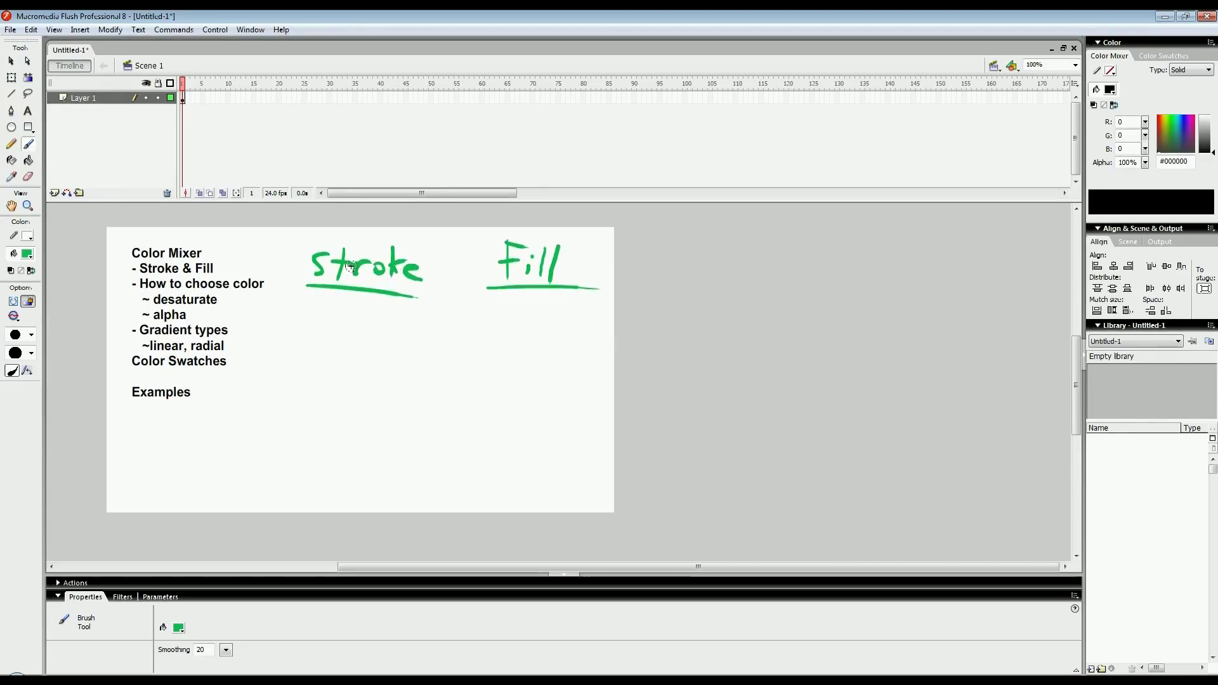
key(v)
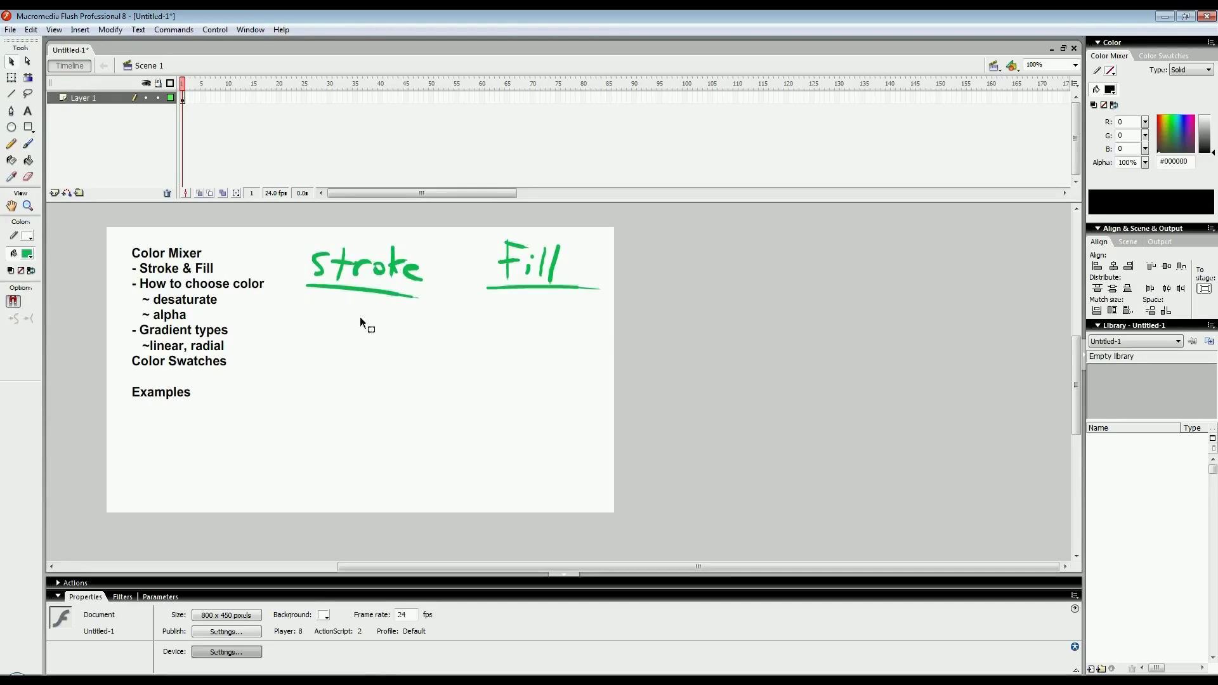
key(n)
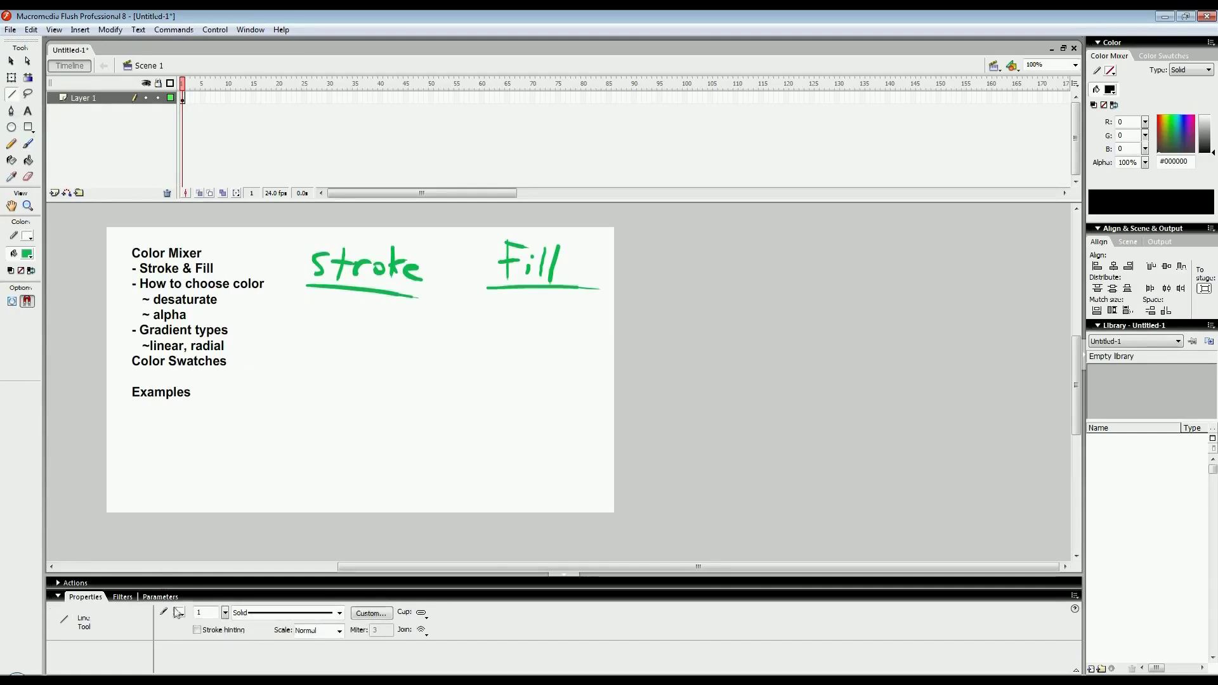
click(180, 613)
click(181, 402)
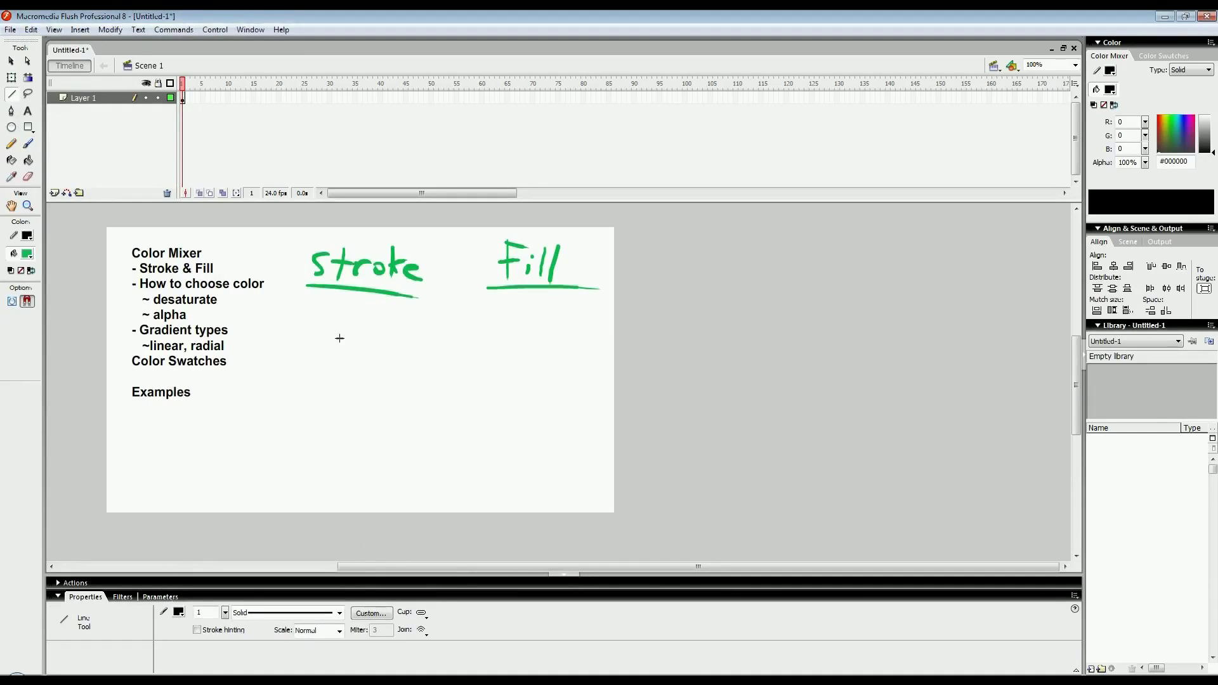
drag(362, 343, 386, 320)
drag(382, 343, 403, 320)
- Draw a rectangle with a black outline and green fill below the diagonal lines
scroll(327, 375, down, 2)
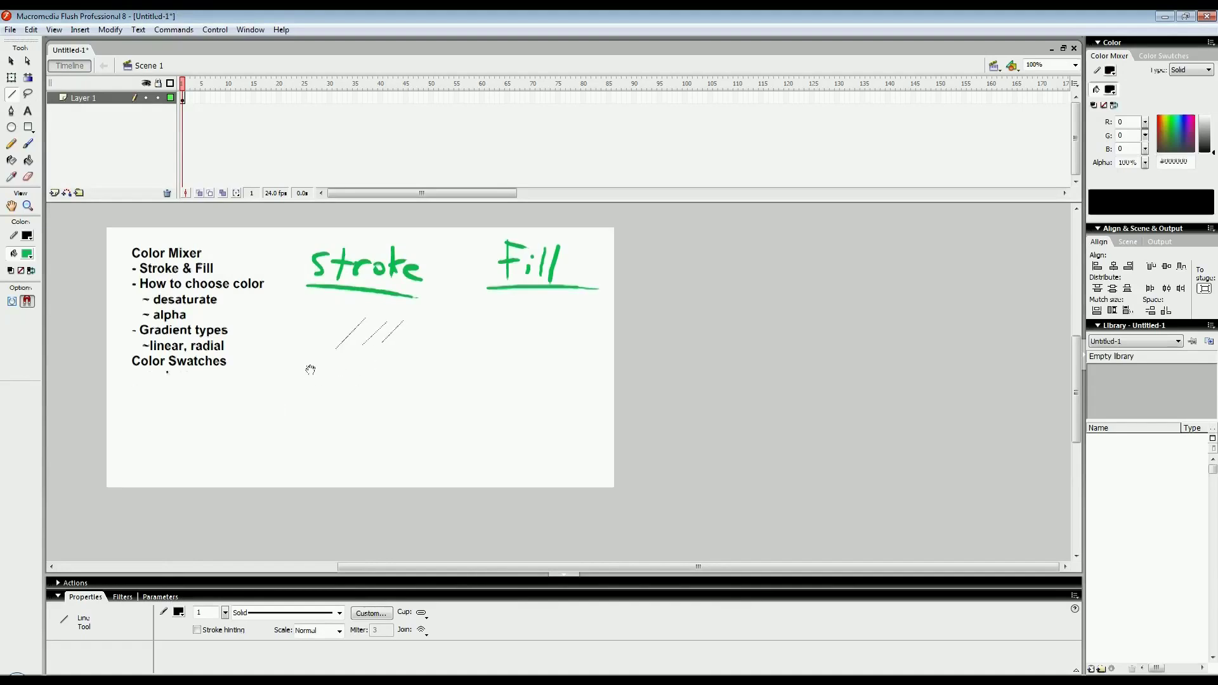
click(29, 127)
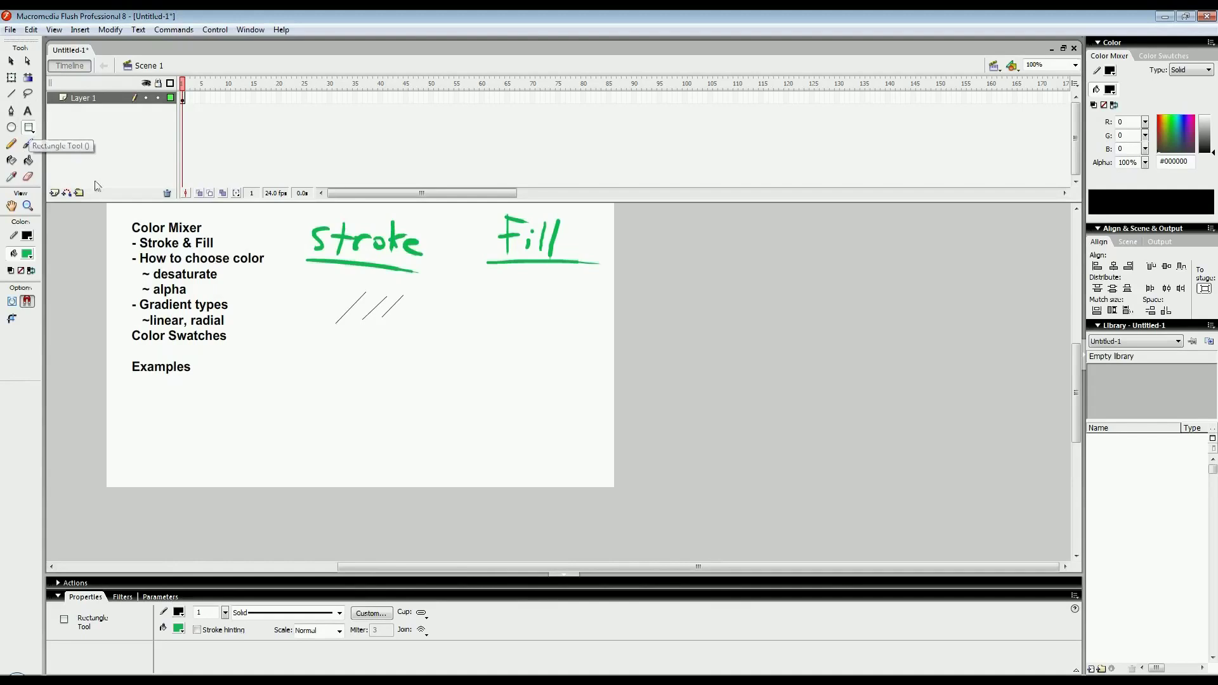
drag(305, 339, 401, 380)
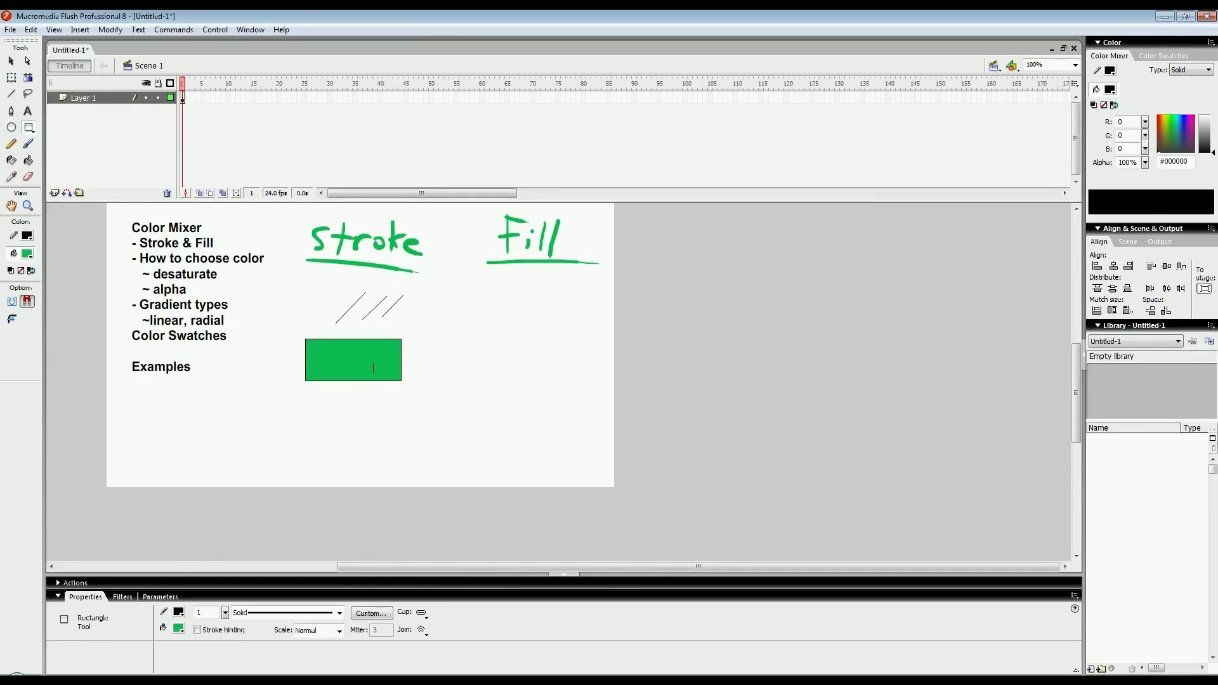
- Move the rectangle's green fill out of its outline and place it under the Fill heading
key(v)
drag(341, 353, 522, 363)
click(449, 382)
click(501, 355)
key(Escape)
click(502, 361)
click(496, 386)
click(439, 414)
scroll(438, 381, up, 1)
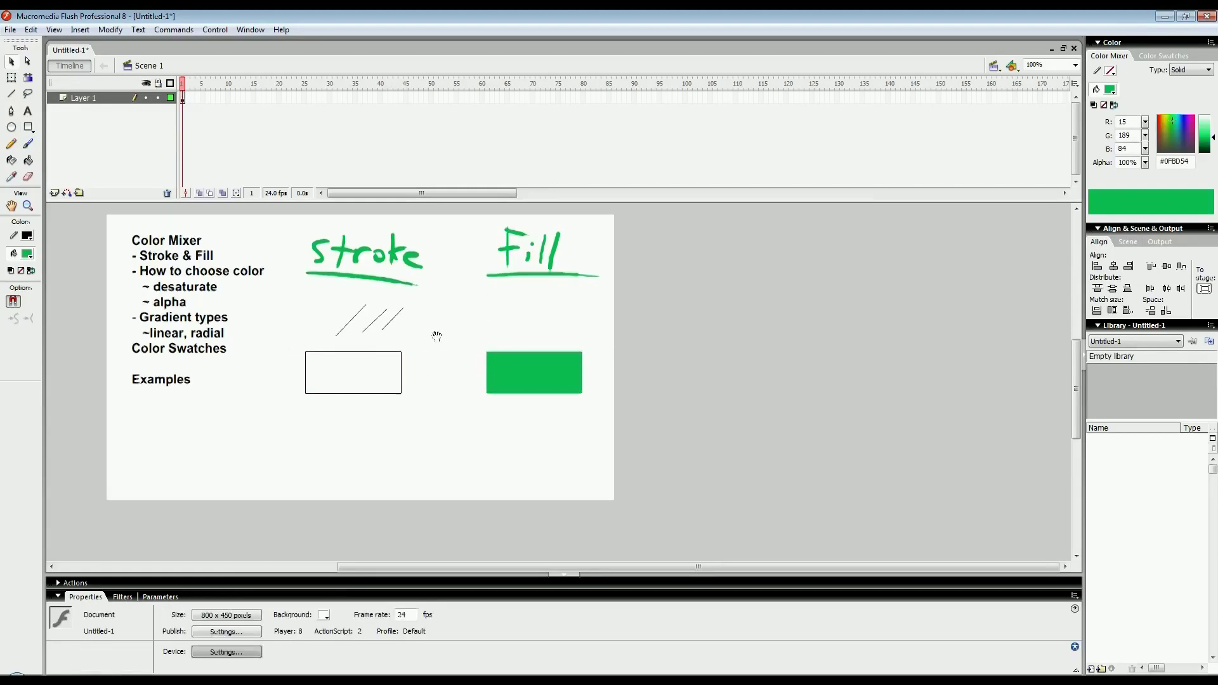
- Paint a thick green brush blob between the Fill heading and the green rectangle
click(28, 143)
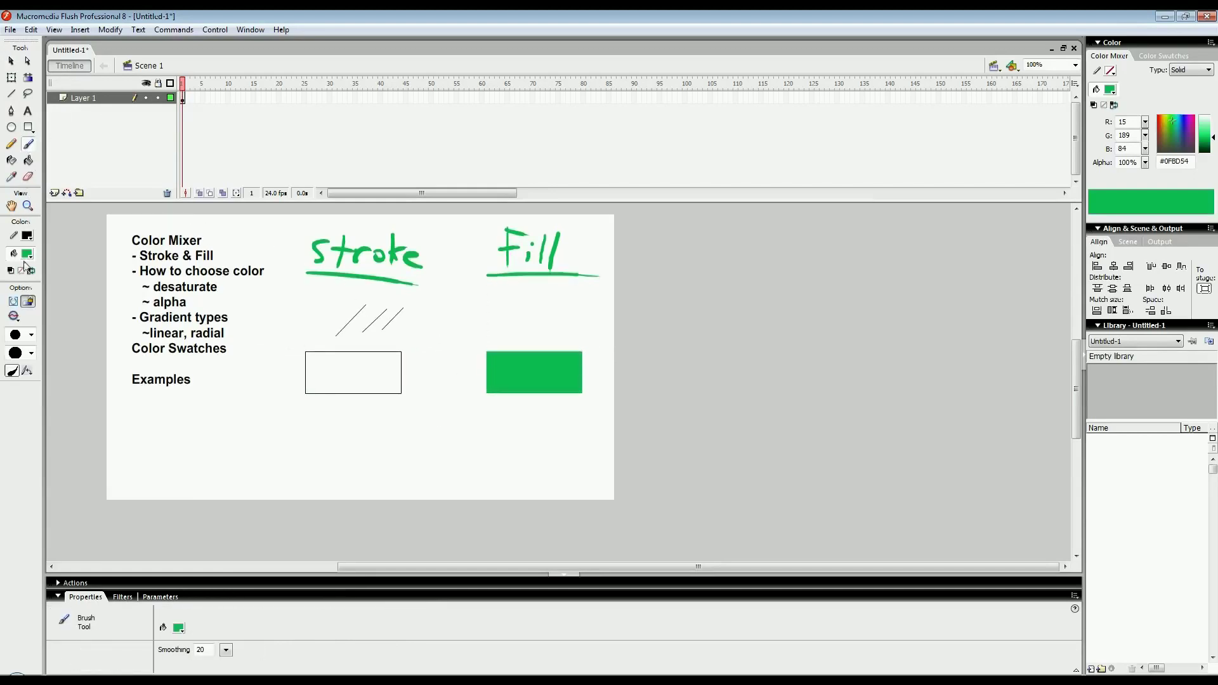
mouse_move(522, 305)
mouse_down()
mouse_move(539, 310)
mouse_move(501, 313)
mouse_move(580, 314)
mouse_move(490, 314)
mouse_move(587, 325)
mouse_up()
- Draw a circle with a black outline and green fill below the outlined rectangle, and move its fill beneath the green rectangle
scroll(269, 349, down, 2)
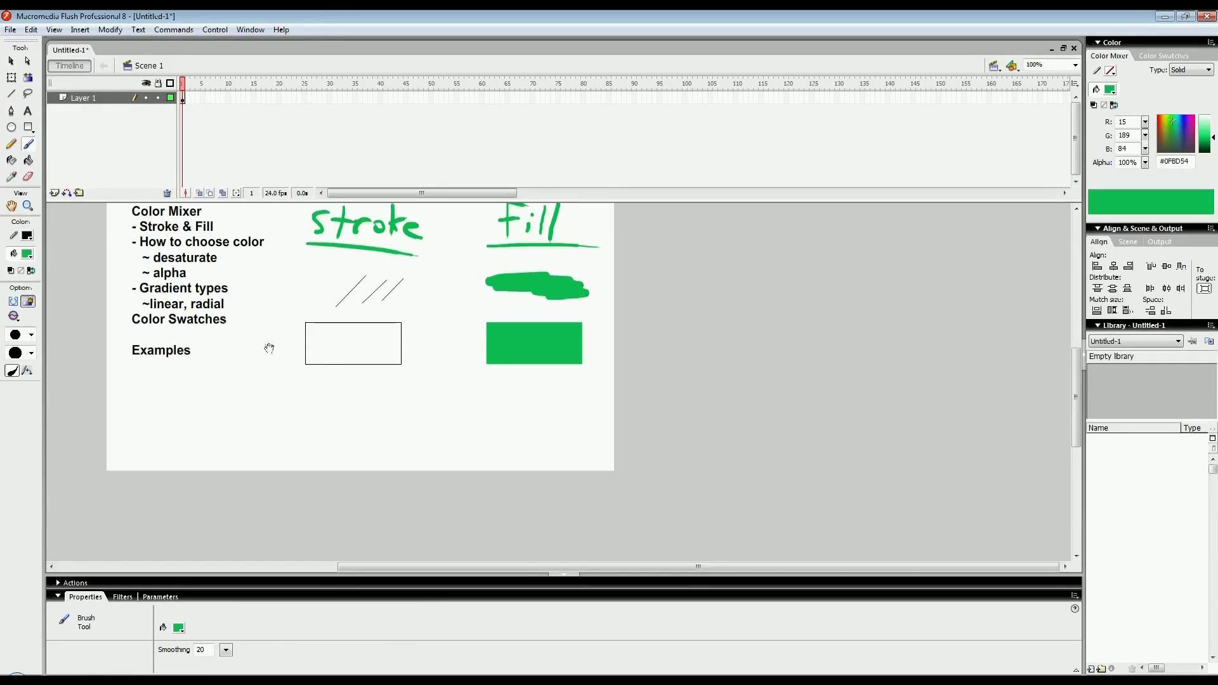
click(12, 127)
drag(329, 386, 515, 430)
scroll(378, 435, up, 1)
key(v)
click(374, 420)
click(404, 413)
drag(425, 410, 427, 416)
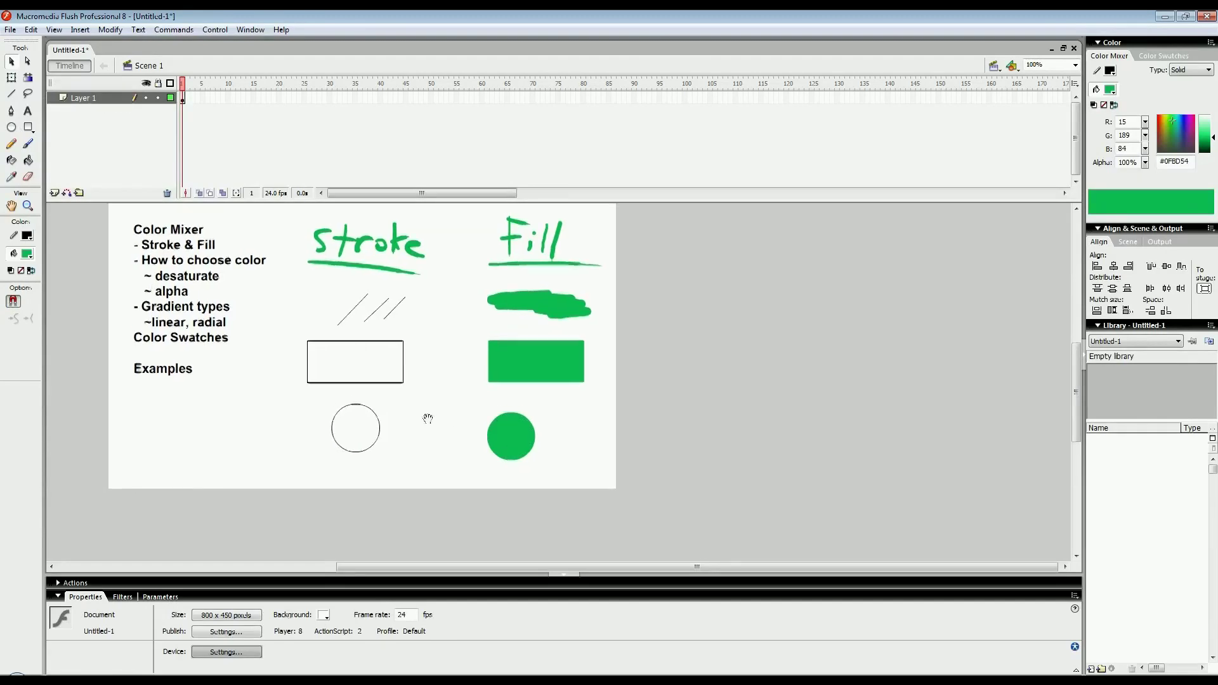
drag(497, 444, 526, 437)
click(470, 441)
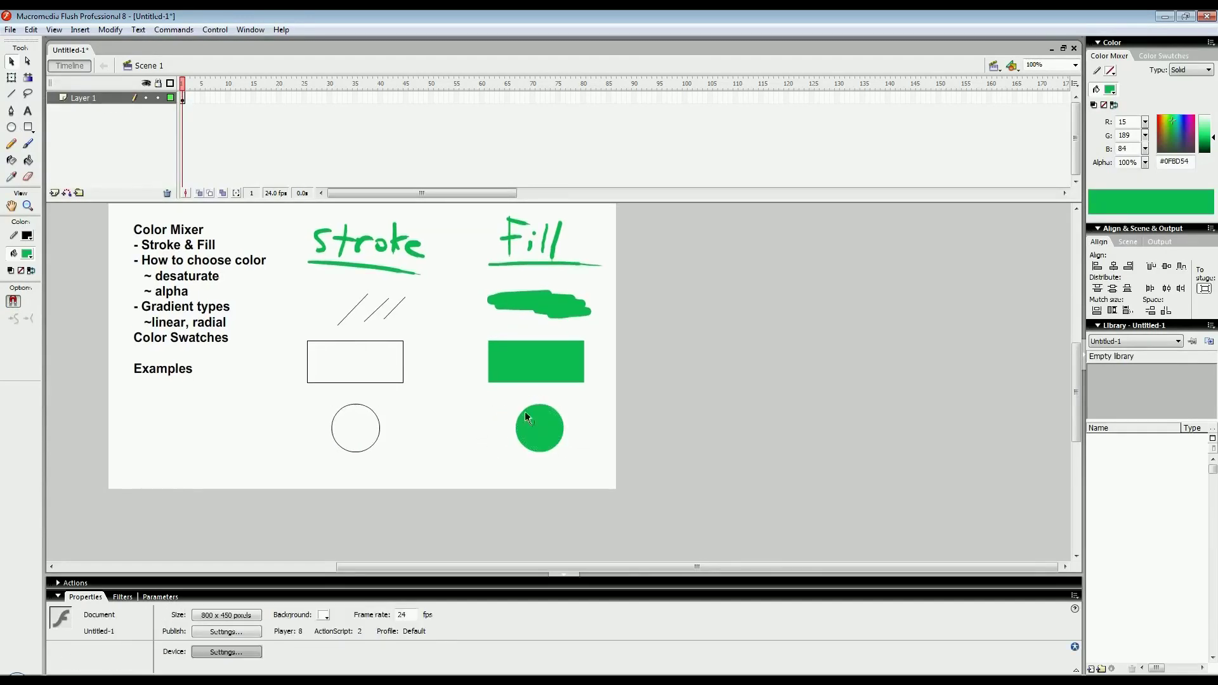
- Draw a freehand black squiggle with the Pencil tool below the circle outline
drag(430, 340, 429, 348)
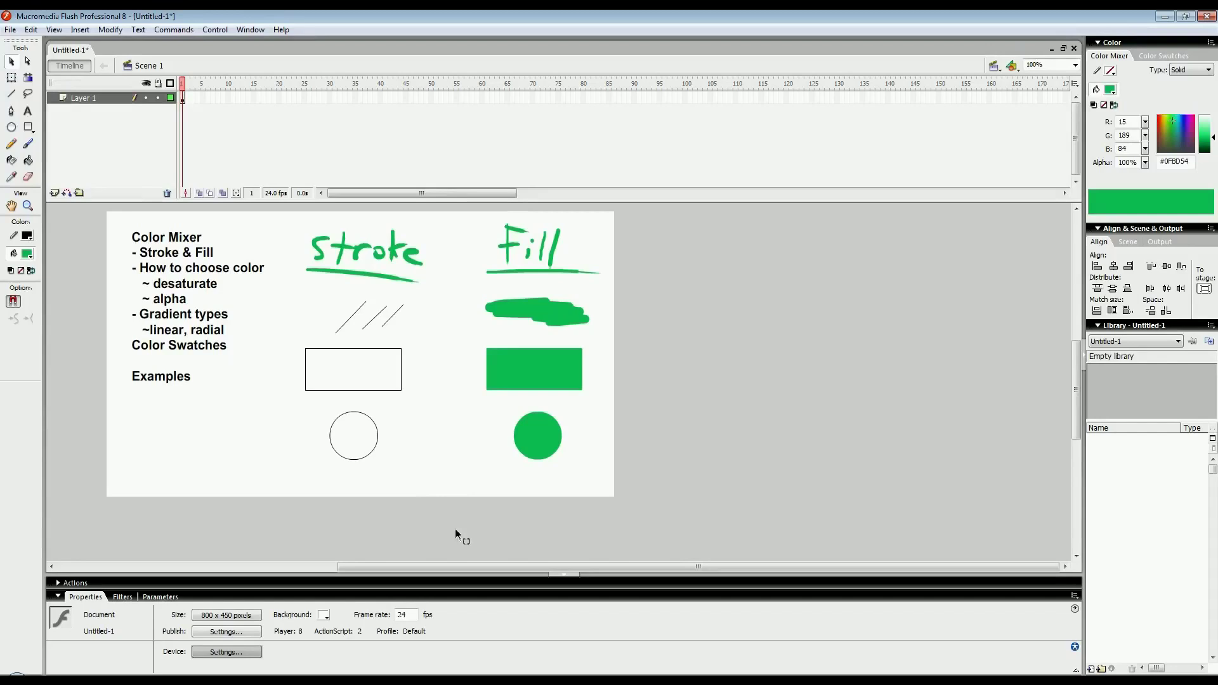
mouse_move(464, 515)
mouse_down()
mouse_move(310, 282)
mouse_move(281, 292)
mouse_up()
click(252, 314)
click(11, 144)
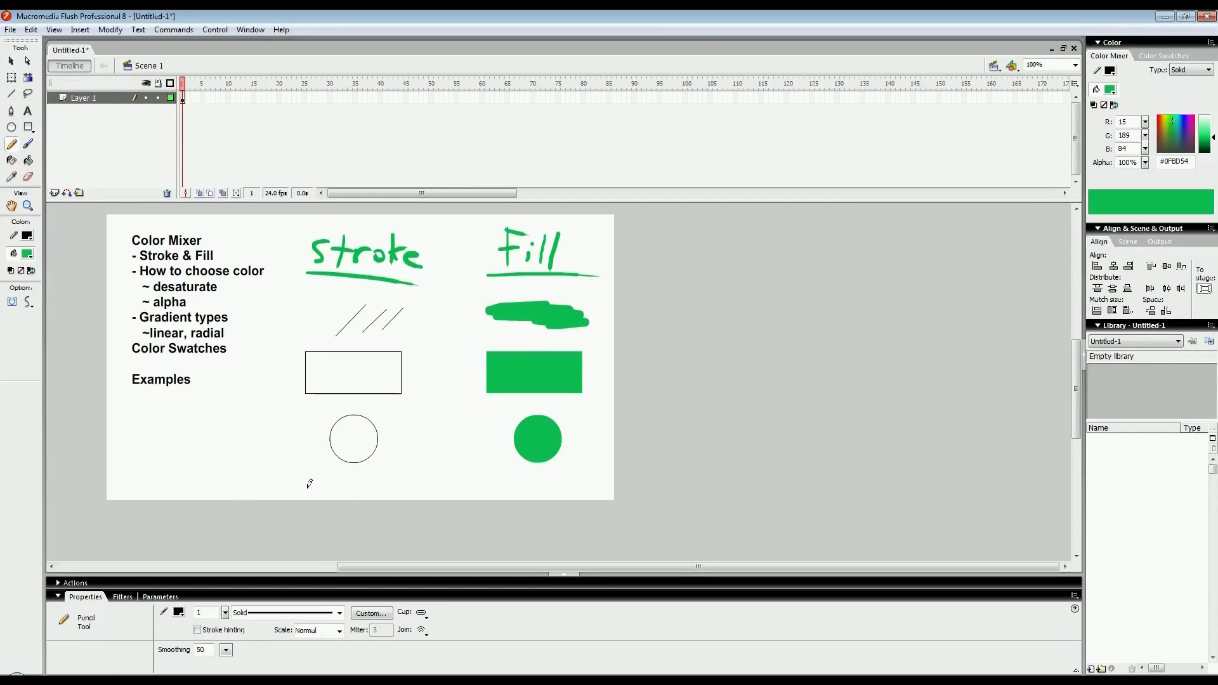
mouse_move(303, 498)
mouse_down()
mouse_move(418, 481)
mouse_move(389, 508)
mouse_up()
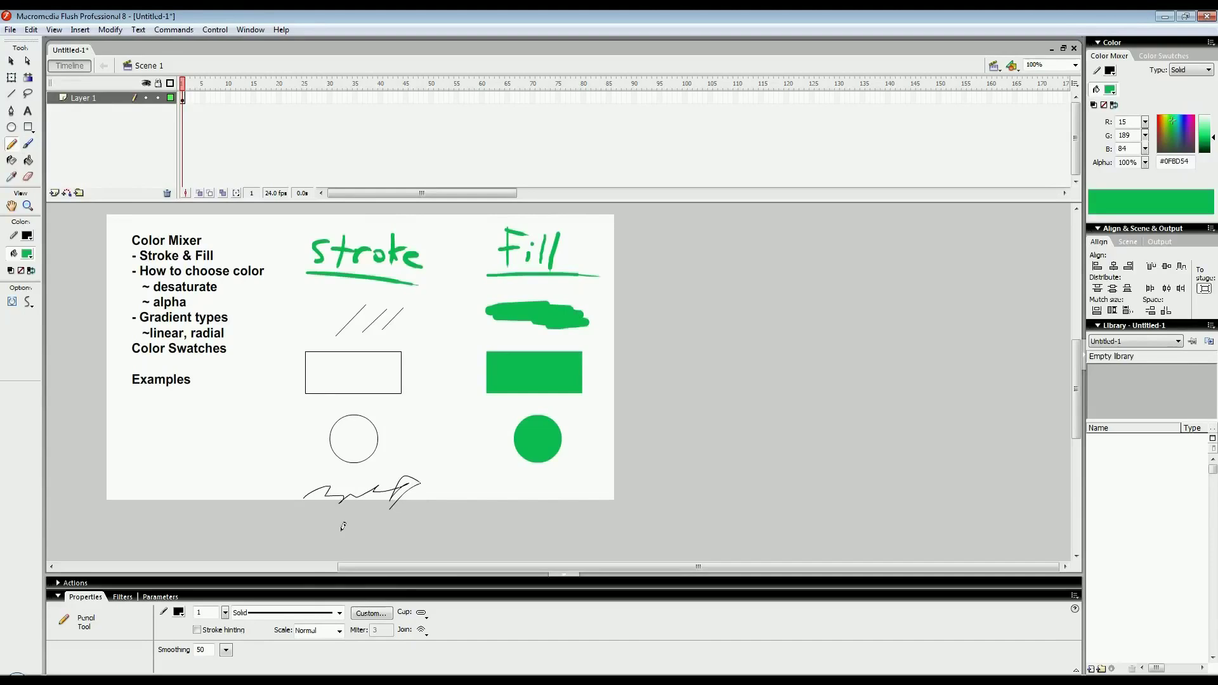
- Reshape the looped end of the pencil squiggle slightly with the Selection tool
scroll(342, 527, down, 2)
key(v)
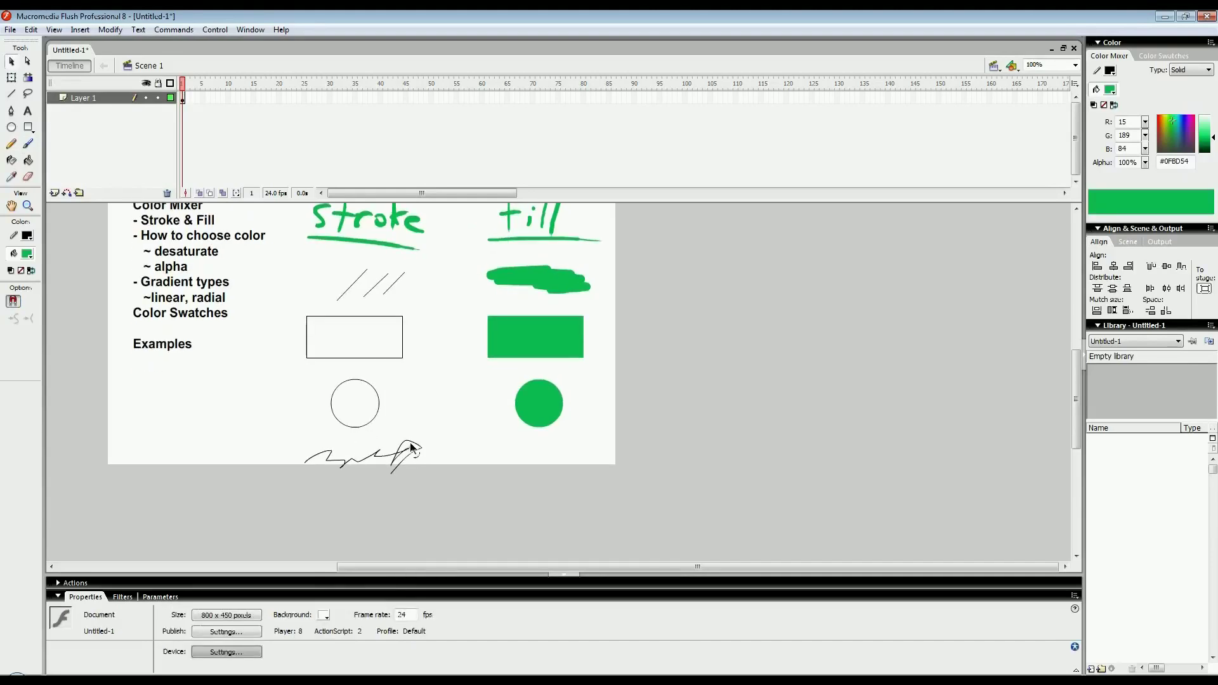
mouse_move(411, 444)
mouse_down()
mouse_move(416, 431)
mouse_move(418, 444)
mouse_up()
- Paint a green brush stroke beside the green blob and reshape it into a wide pointed form
scroll(482, 368, up, 3)
click(27, 144)
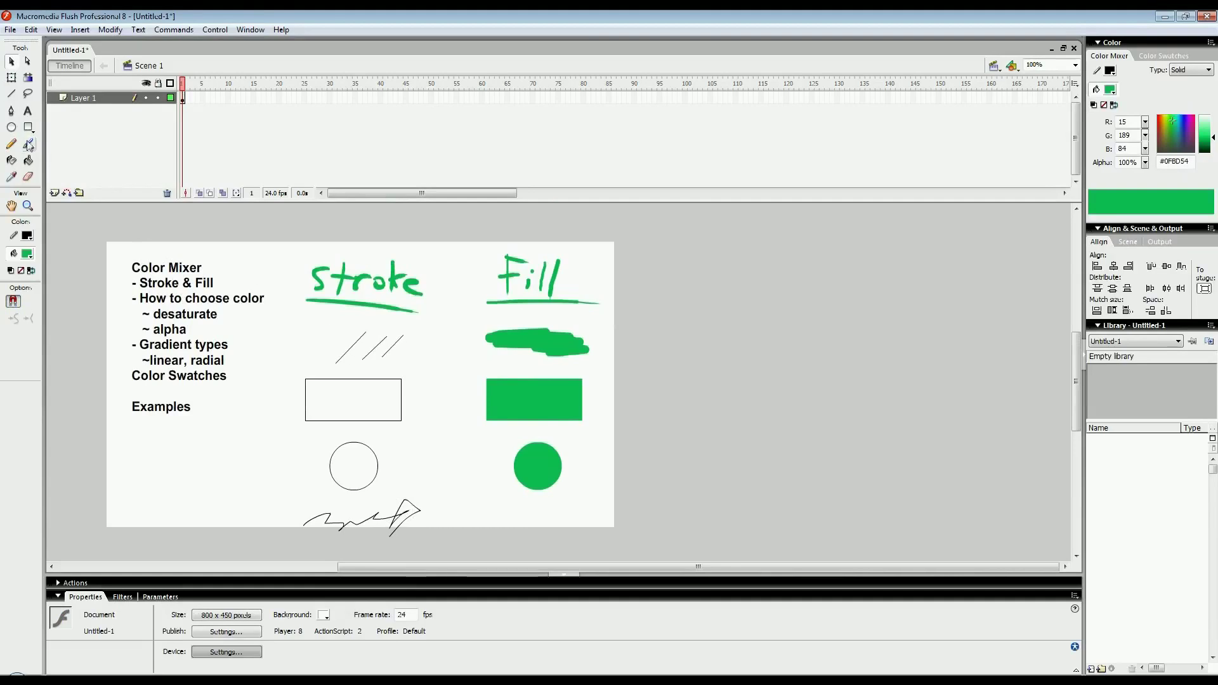
mouse_move(561, 315)
mouse_down()
mouse_move(611, 325)
mouse_move(632, 362)
mouse_move(649, 355)
mouse_move(599, 333)
mouse_move(593, 345)
mouse_up()
key(v)
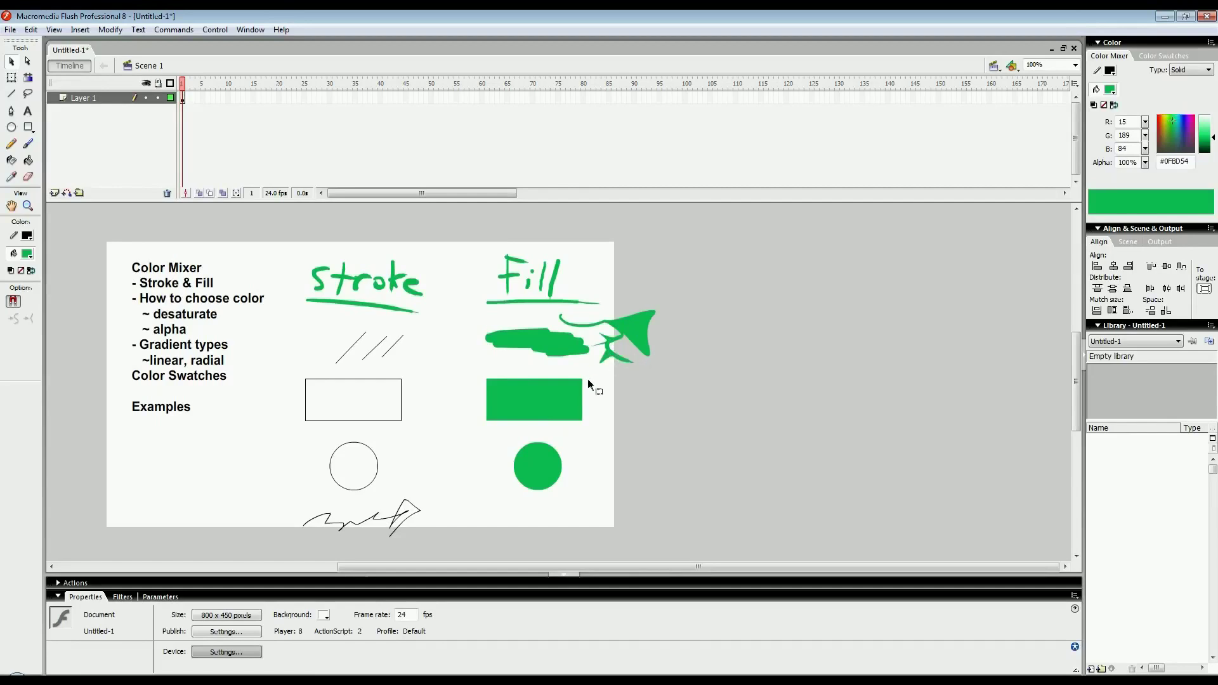
scroll(508, 381, down, 2)
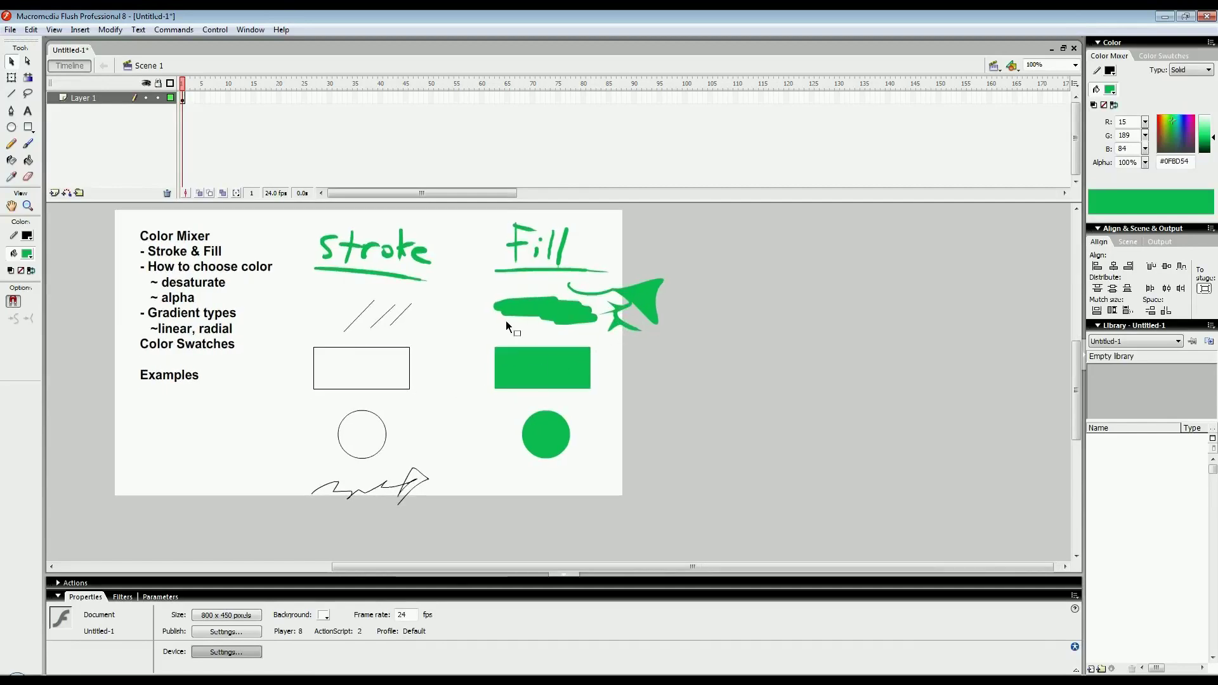
drag(380, 332, 371, 344)
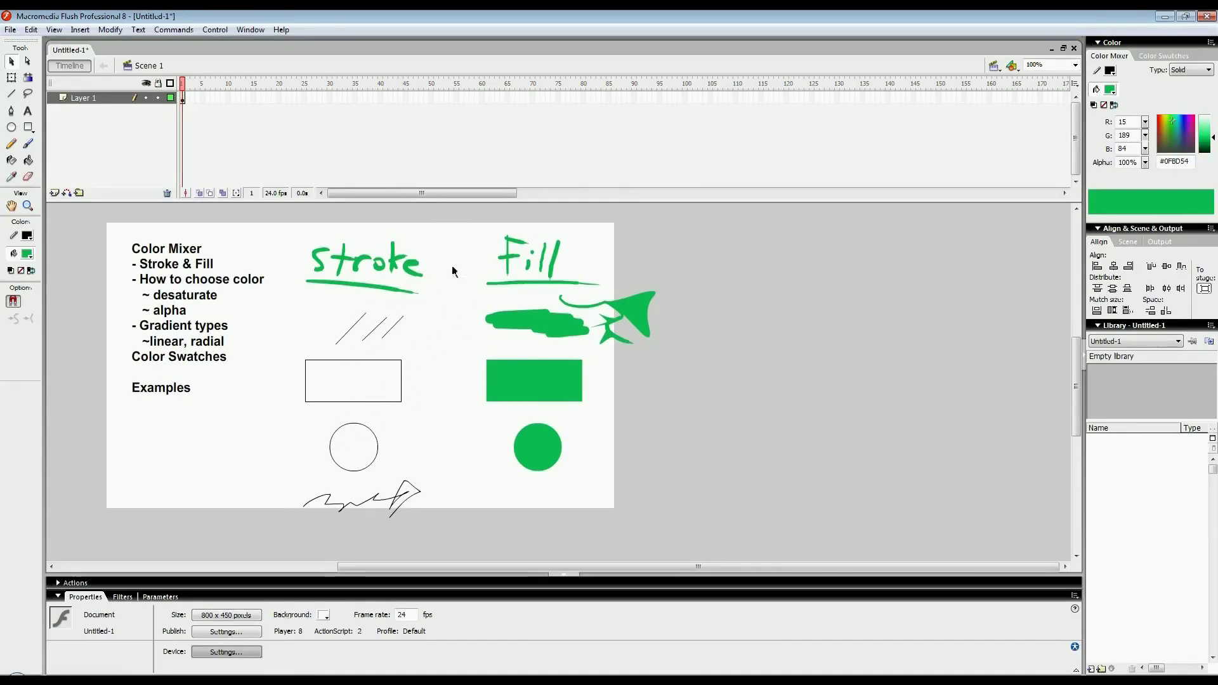
drag(431, 346, 432, 352)
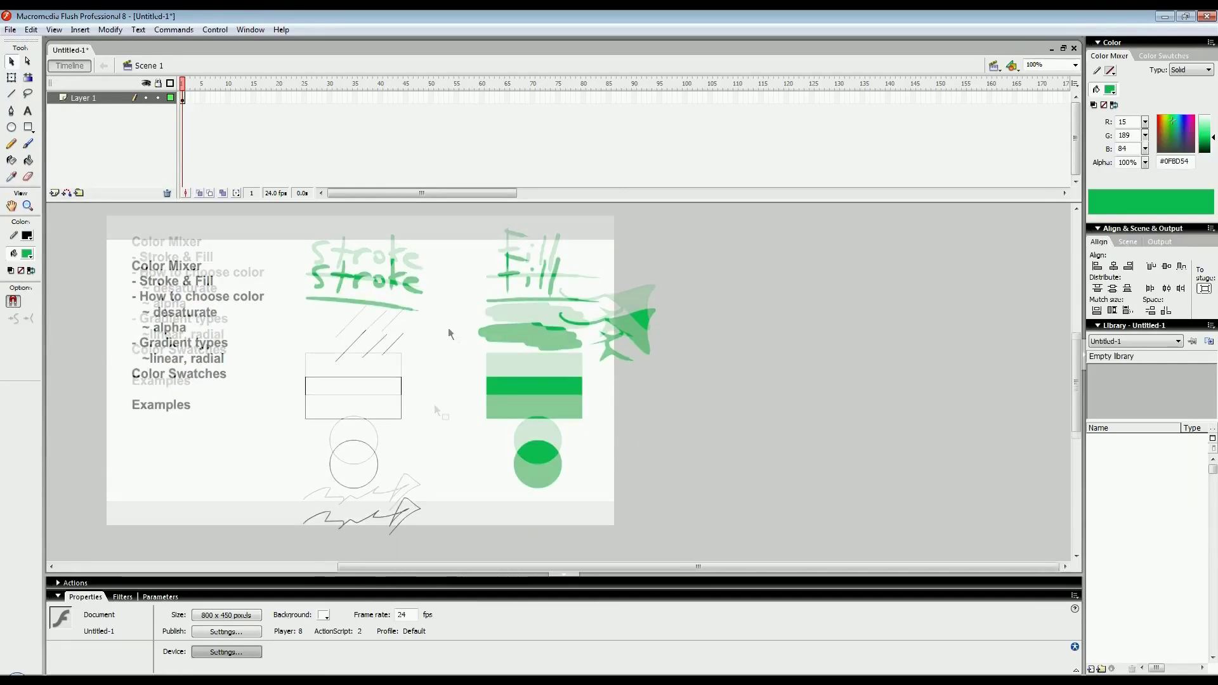
- Change the fill color of the brush blob under the Fill heading to orange #FF6B19
click(489, 349)
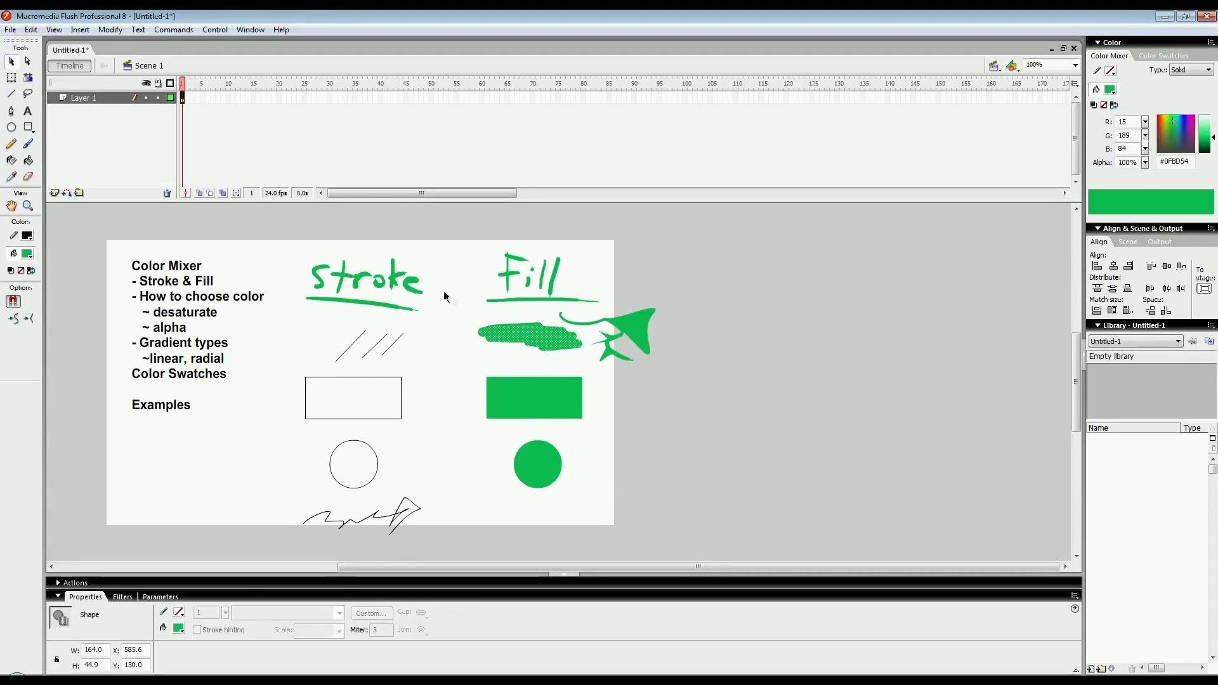
click(28, 255)
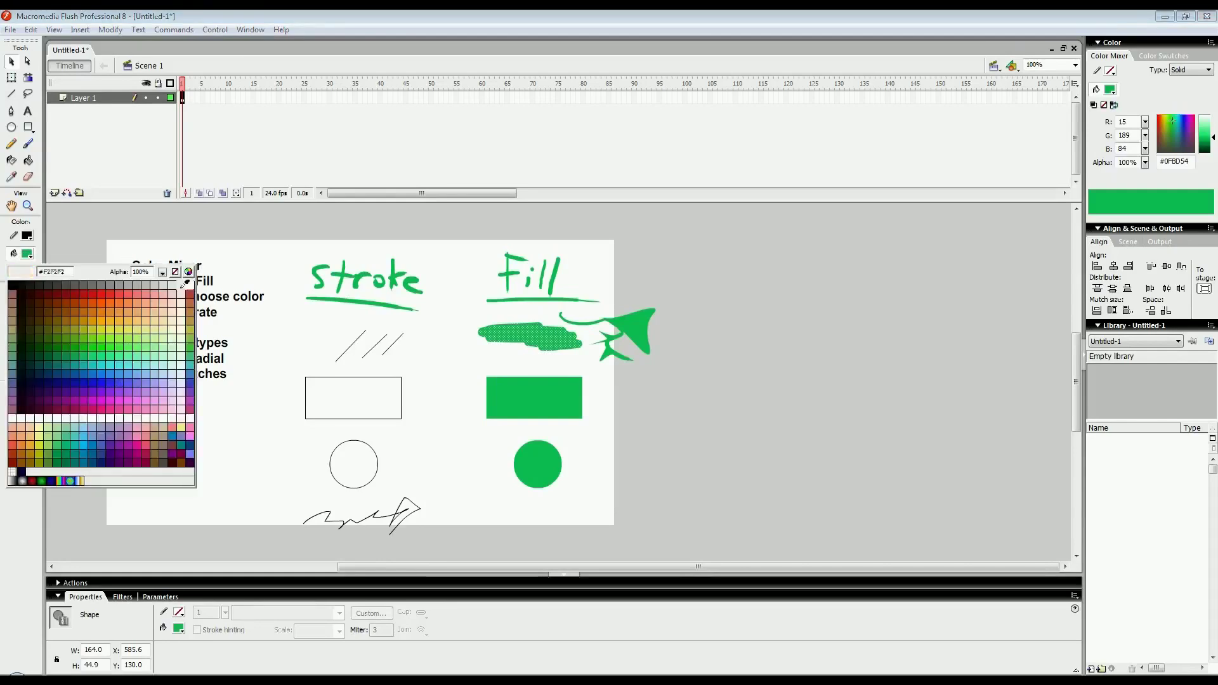
click(141, 309)
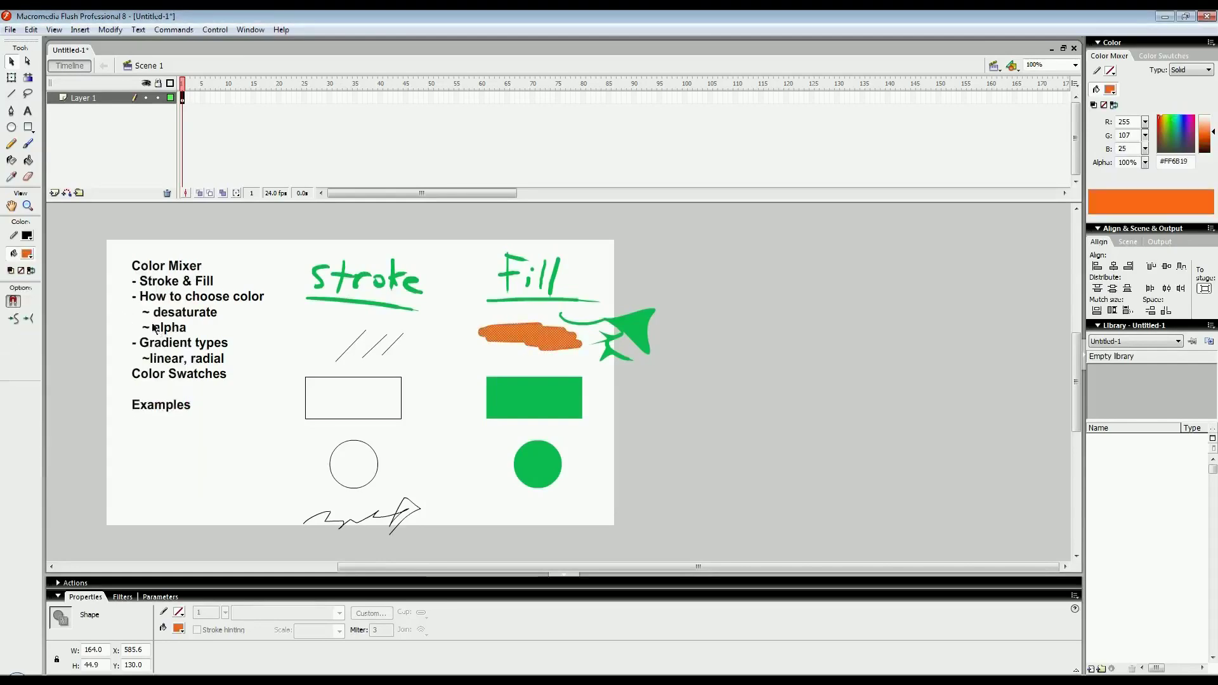
- Shift the orange blob to the left, away from the pointed green brush shape
click(536, 364)
drag(545, 332, 525, 328)
click(520, 355)
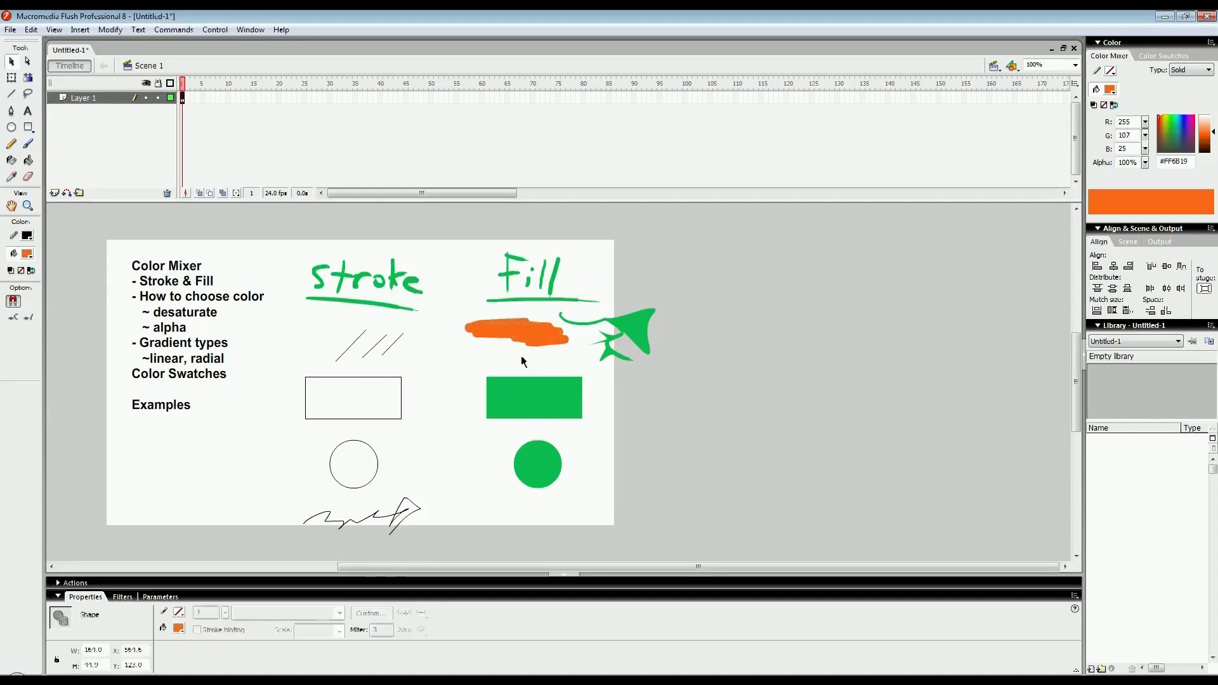
click(515, 336)
click(512, 351)
click(517, 327)
click(495, 355)
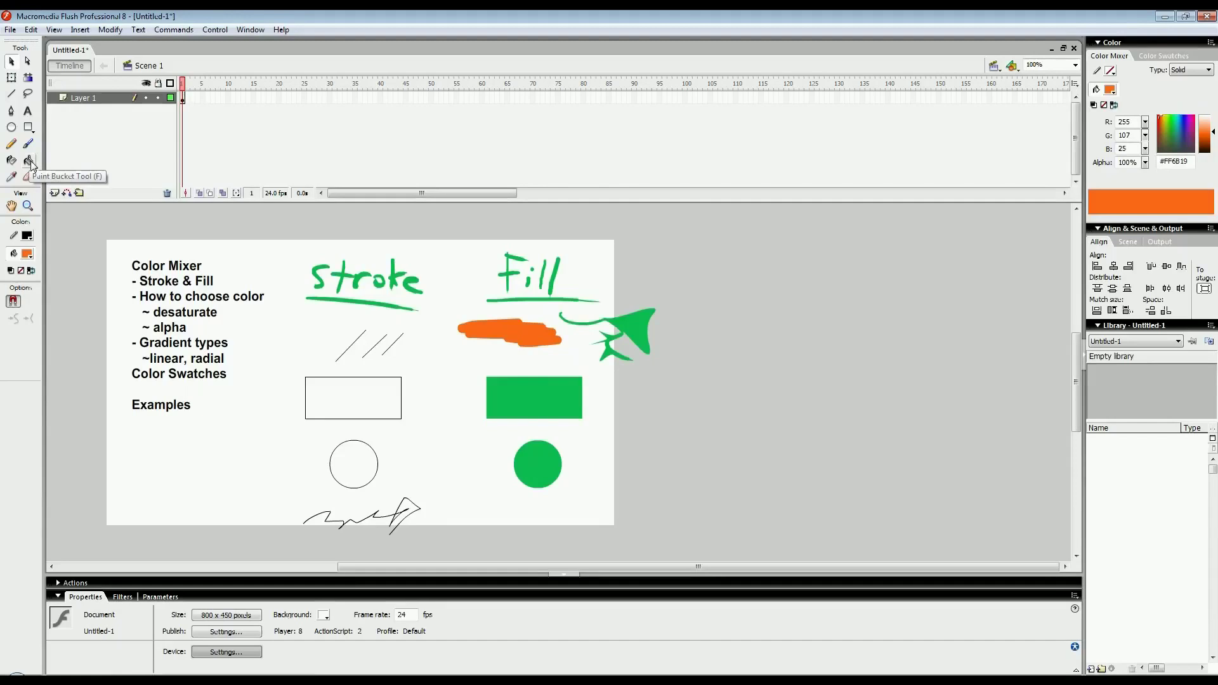
- Fill the pointed green brush shape beside the orange blob with the current orange using the Paint Bucket tool
click(628, 336)
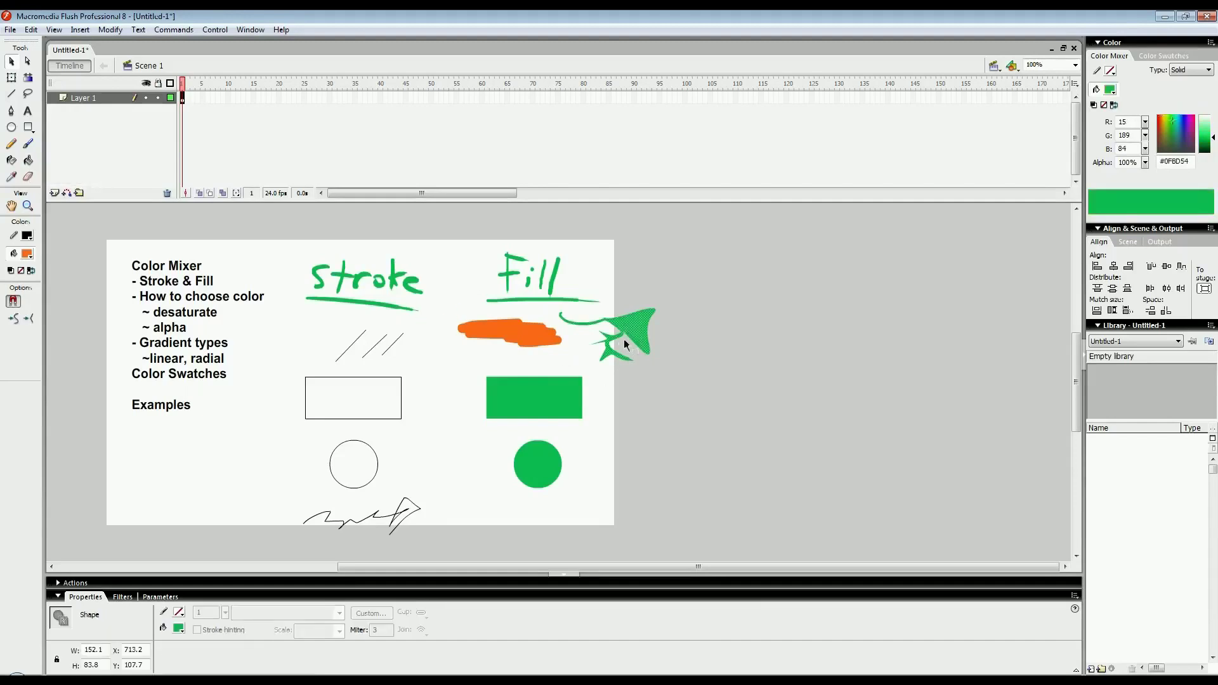
click(257, 234)
click(28, 159)
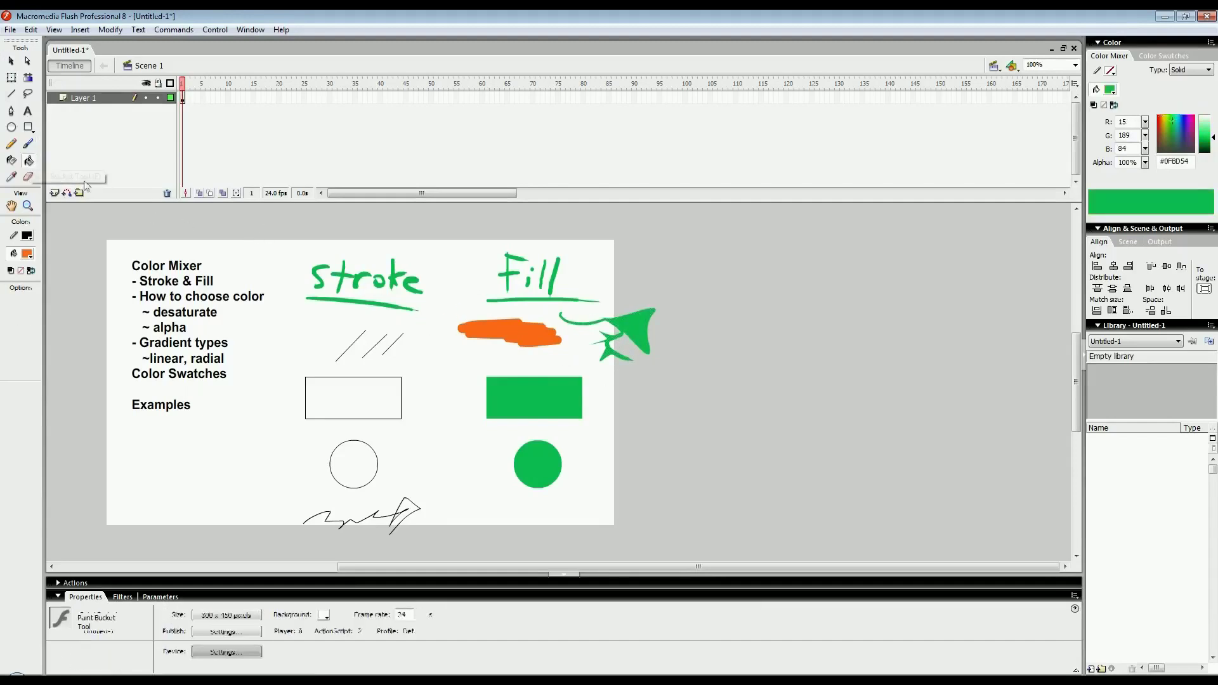
click(624, 339)
- Shift the green rectangle in the Fill column slightly up and left, and change its fill color to blue #1680E9
click(524, 392)
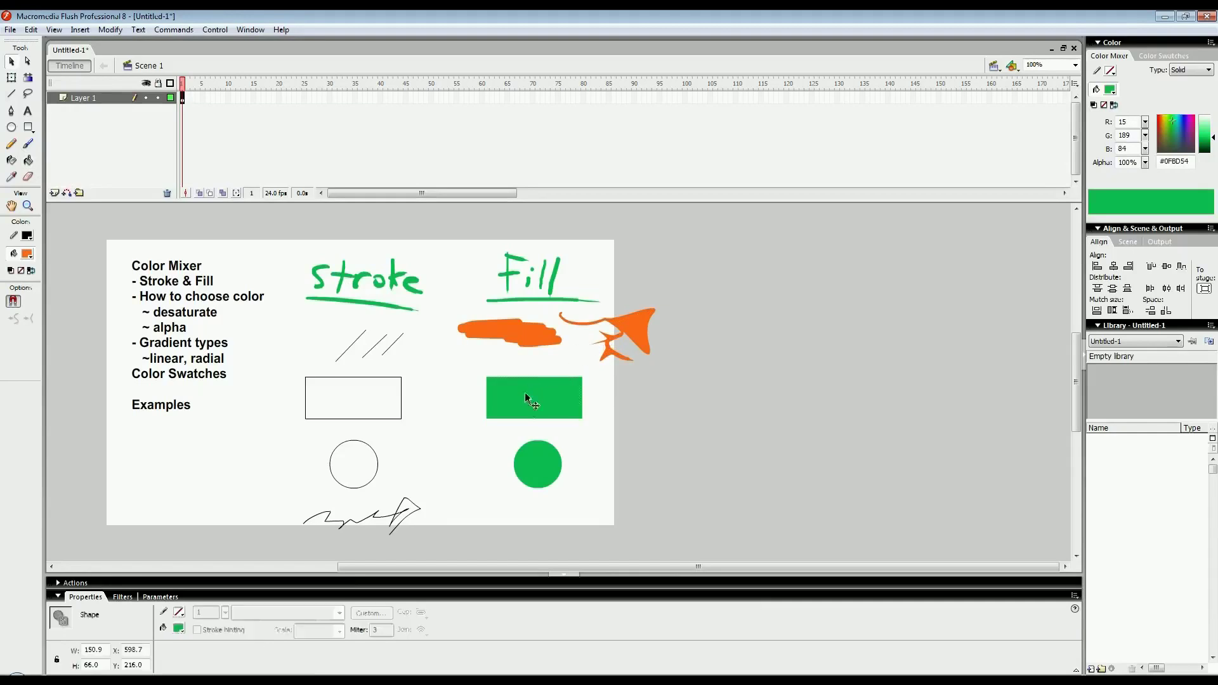
mouse_move(524, 392)
mouse_down()
mouse_move(488, 387)
mouse_move(516, 371)
mouse_up()
click(474, 429)
click(27, 254)
click(64, 317)
click(27, 253)
click(101, 374)
click(452, 484)
- Shift the three diagonal lines in the Stroke column slightly left and set their stroke color to red #EB2D2D
scroll(473, 431, down, 1)
drag(466, 382, 315, 288)
click(451, 383)
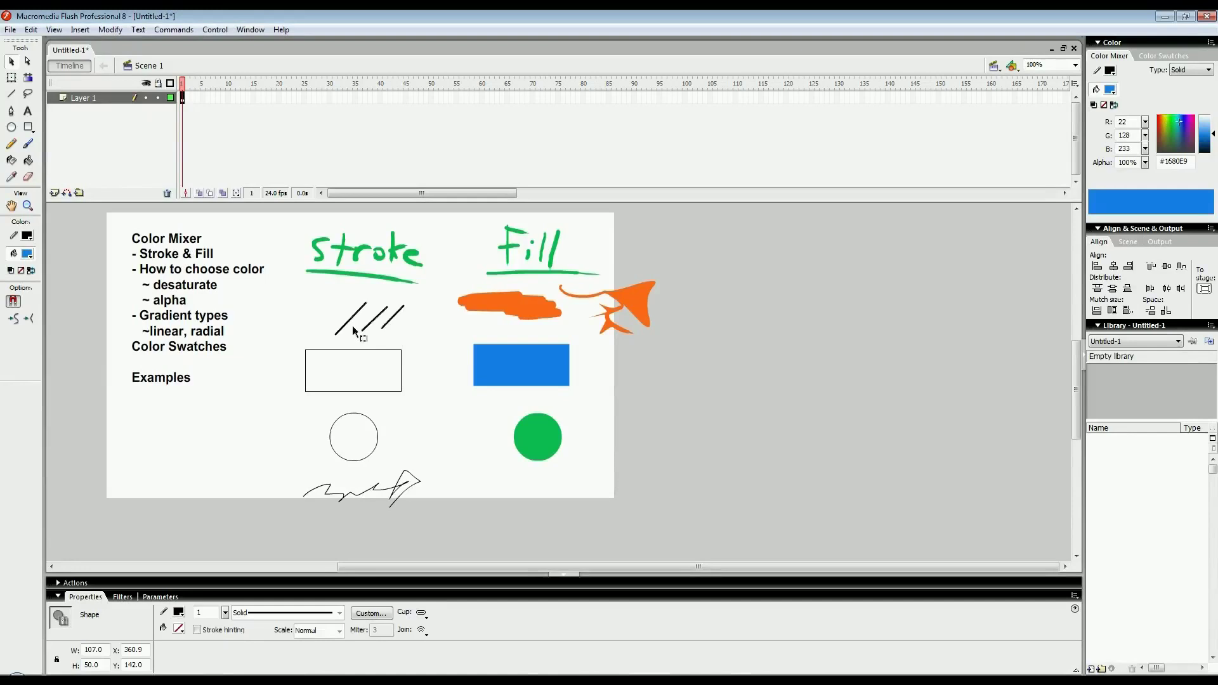
drag(379, 323, 370, 322)
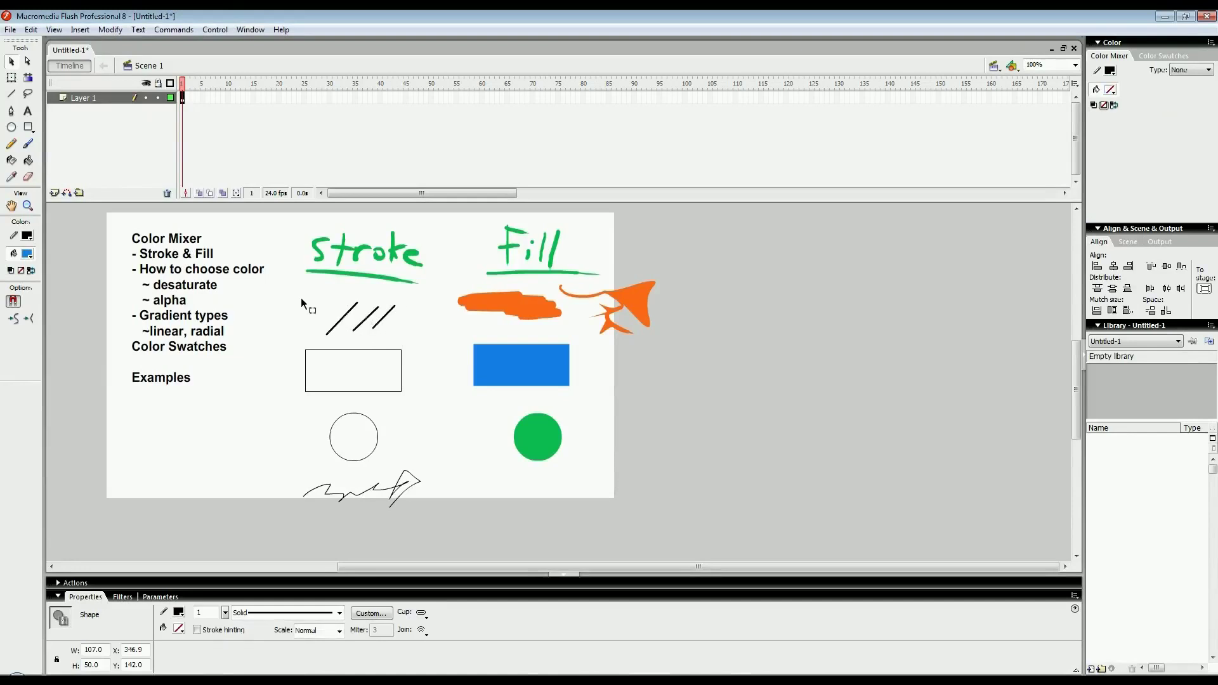
click(28, 238)
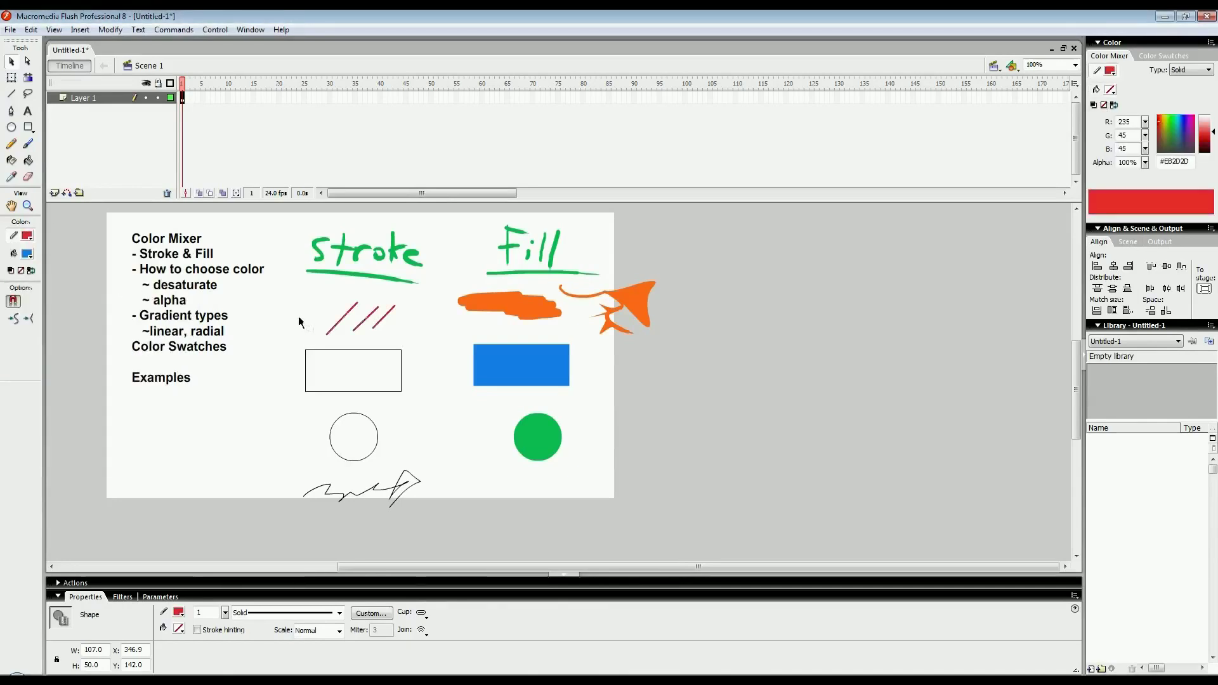
click(393, 346)
drag(408, 341, 323, 299)
- Change the stroke color of the outlined rectangle in the Stroke column to orange #EB8C2D
drag(426, 395, 278, 341)
click(26, 235)
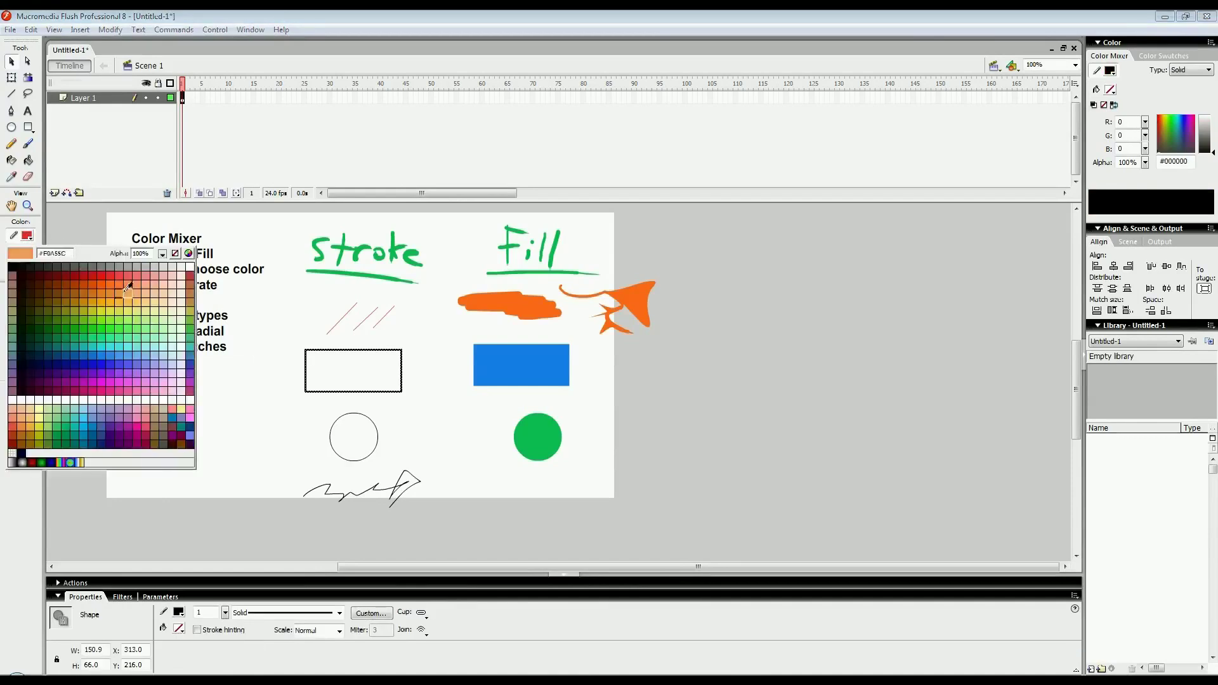
click(123, 292)
click(287, 435)
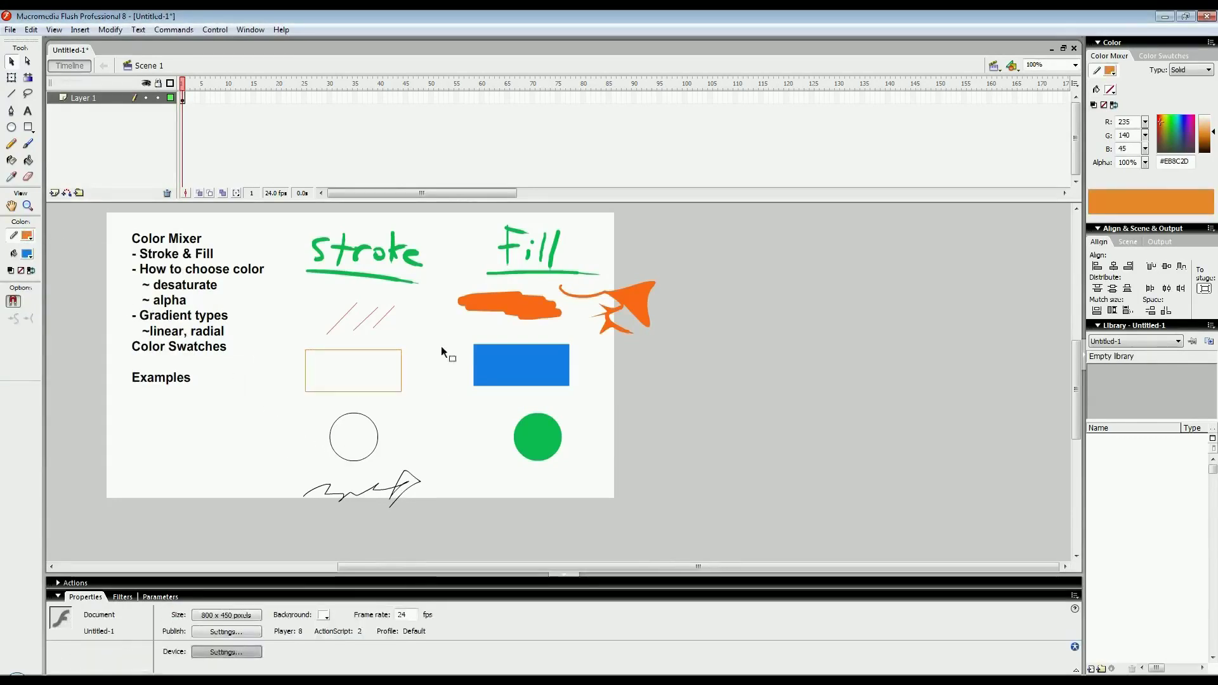
- Select the outlined circle in the Stroke column and move it slightly to the left
scroll(405, 354, down, 3)
scroll(412, 362, up, 1)
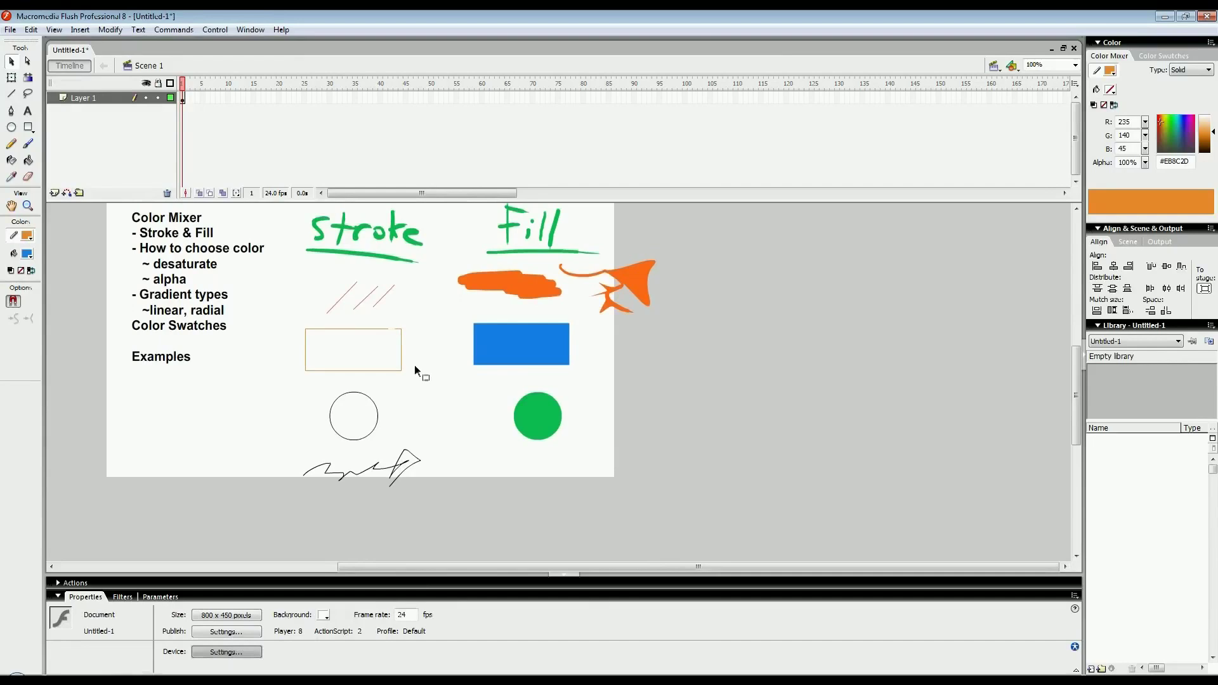
scroll(426, 328, down, 2)
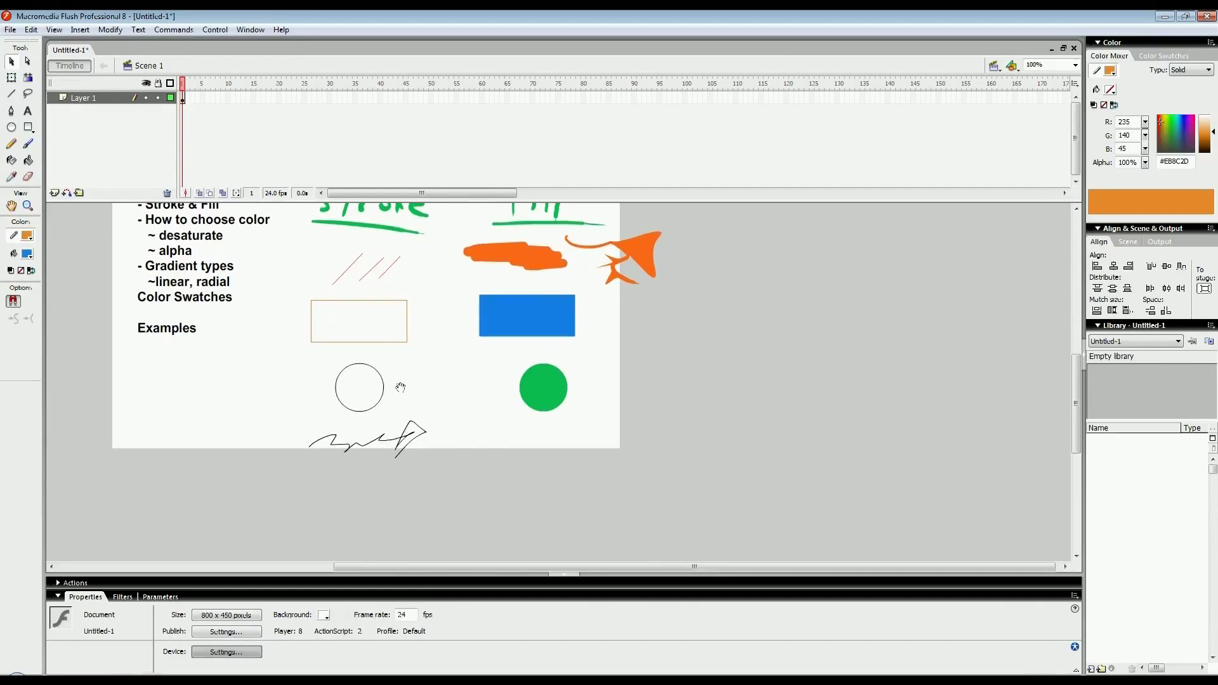
scroll(399, 383, up, 1)
drag(386, 436, 289, 361)
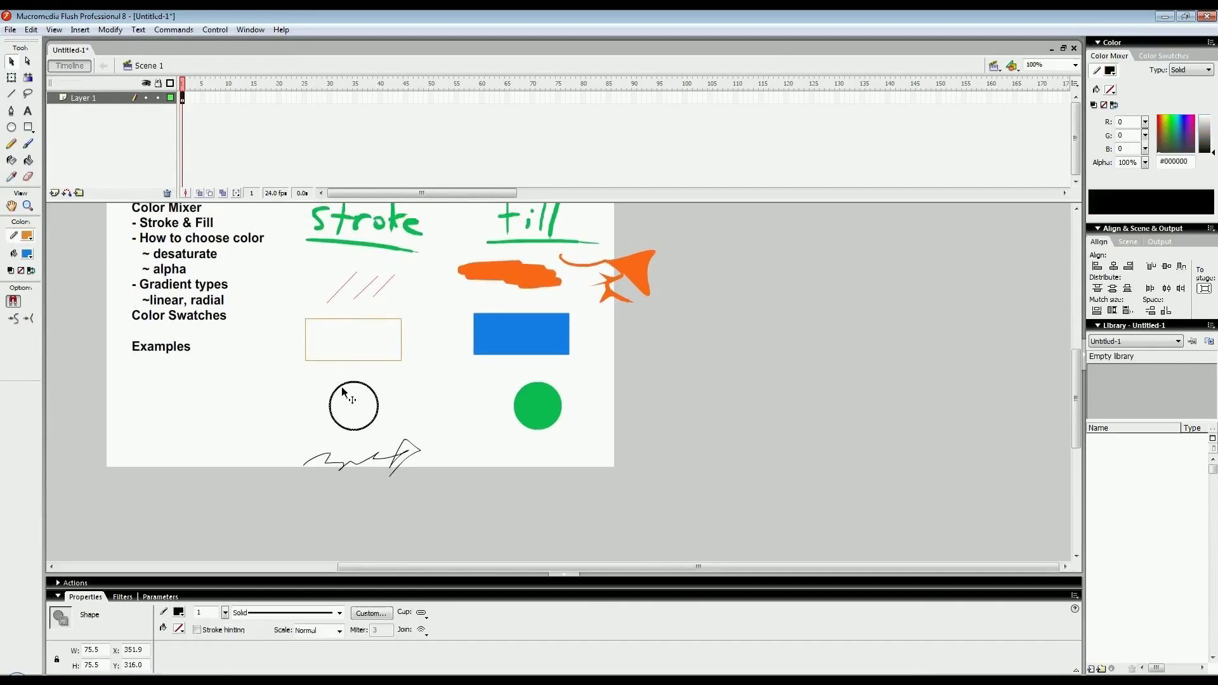
drag(343, 392, 333, 392)
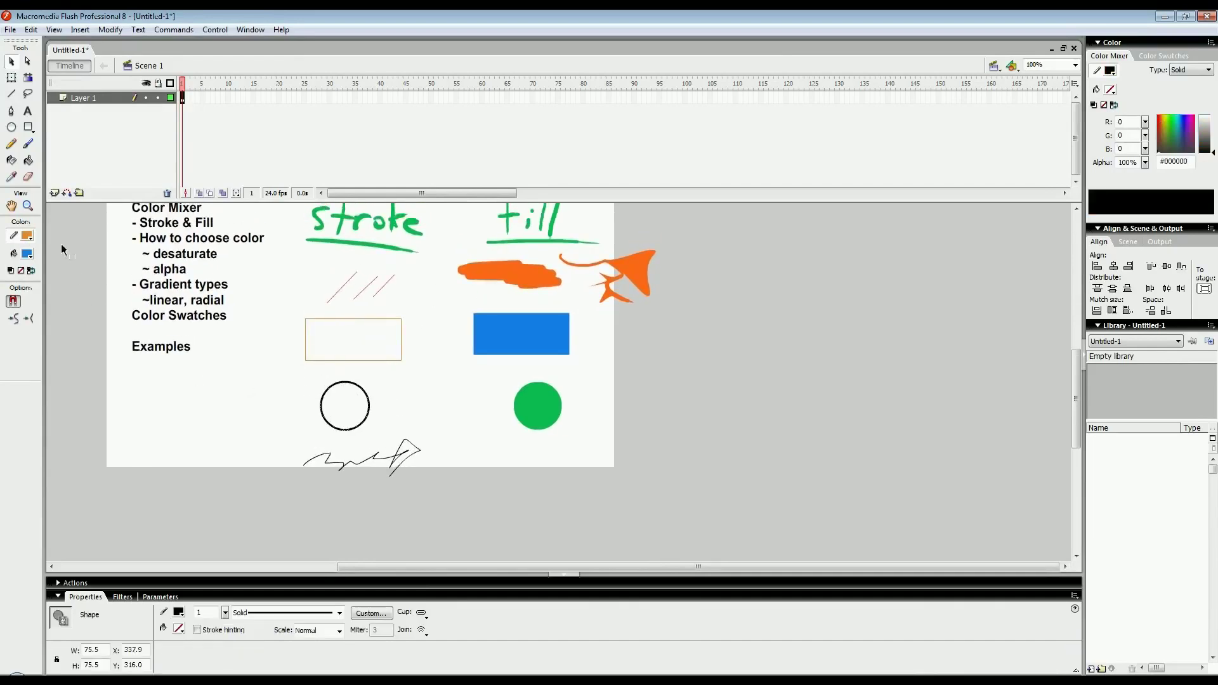
- Try to recolor the outlined circle by choosing an orange fill color
click(28, 255)
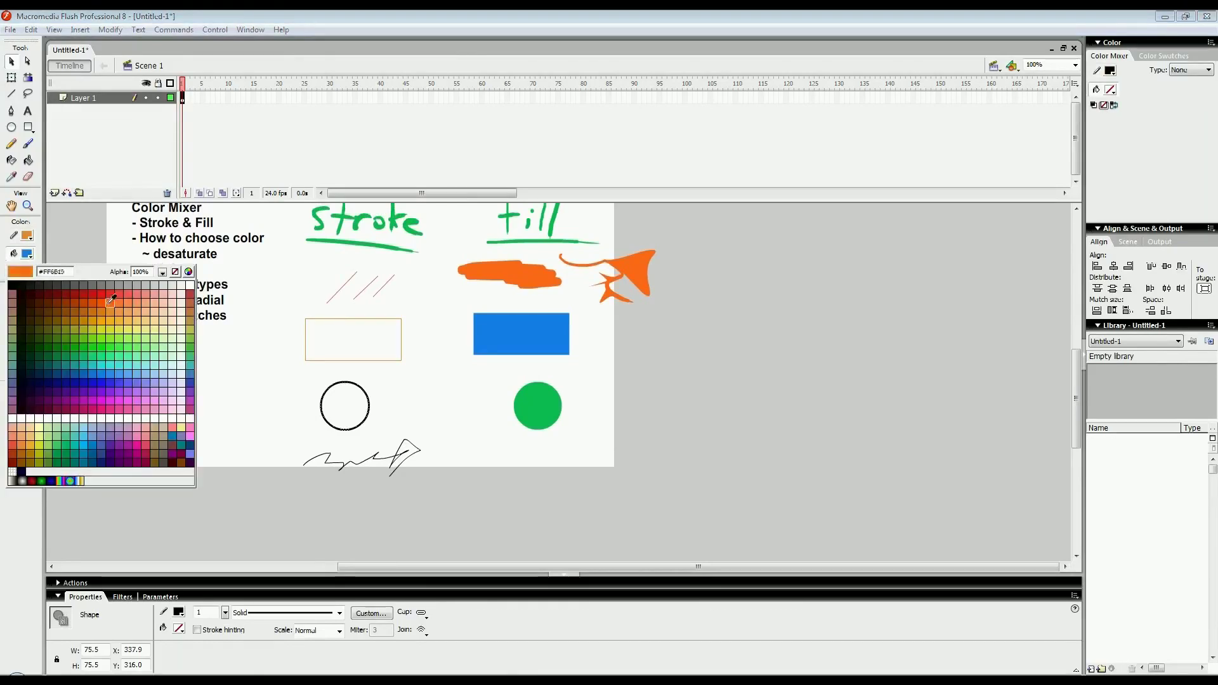
click(105, 315)
click(300, 427)
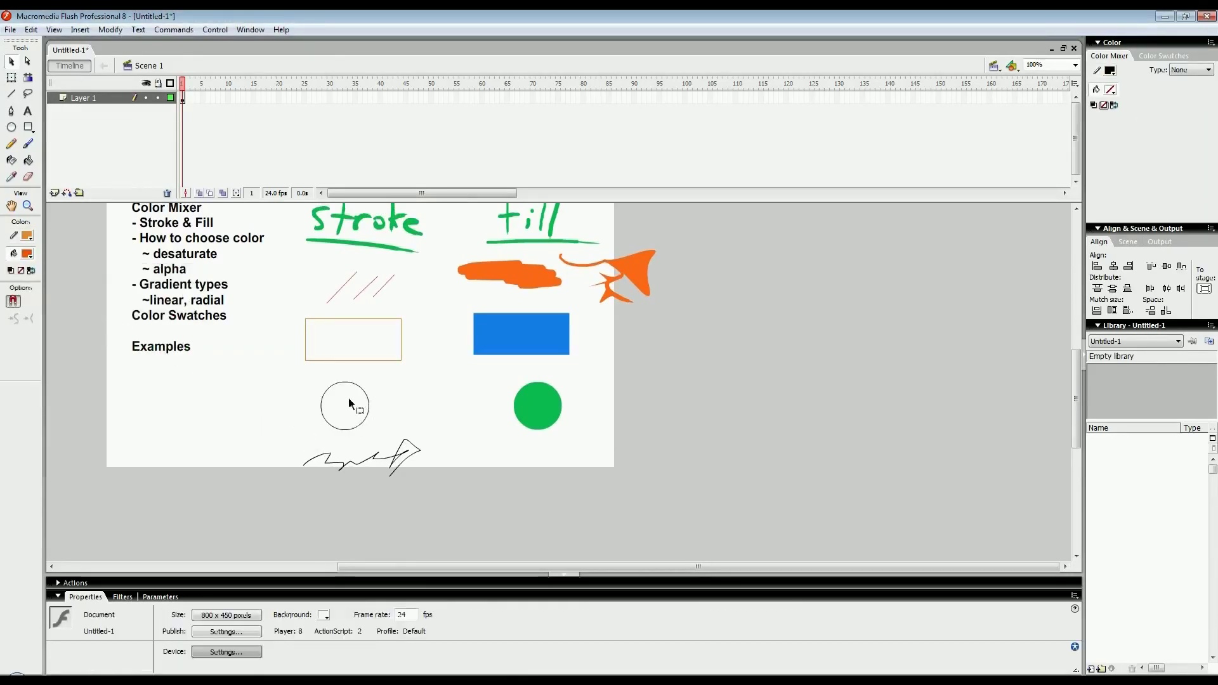
- Change the stroke color of the outlined circle to blue #2D2DEB
click(327, 423)
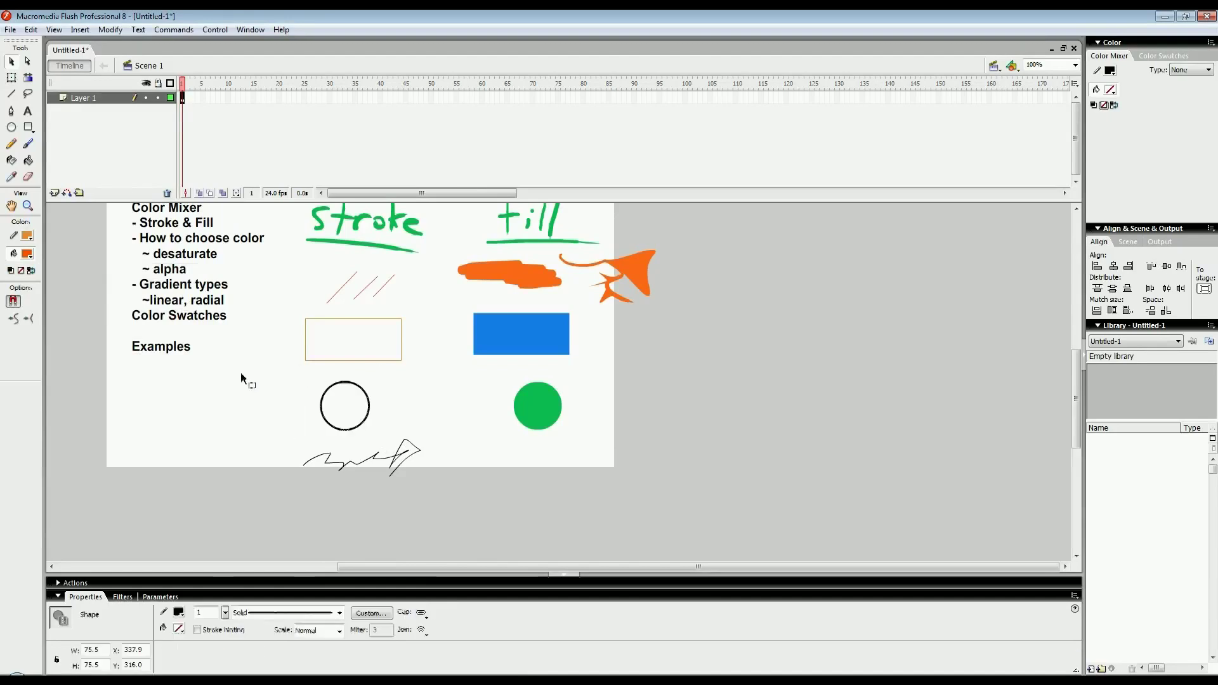
click(28, 236)
click(90, 363)
click(279, 418)
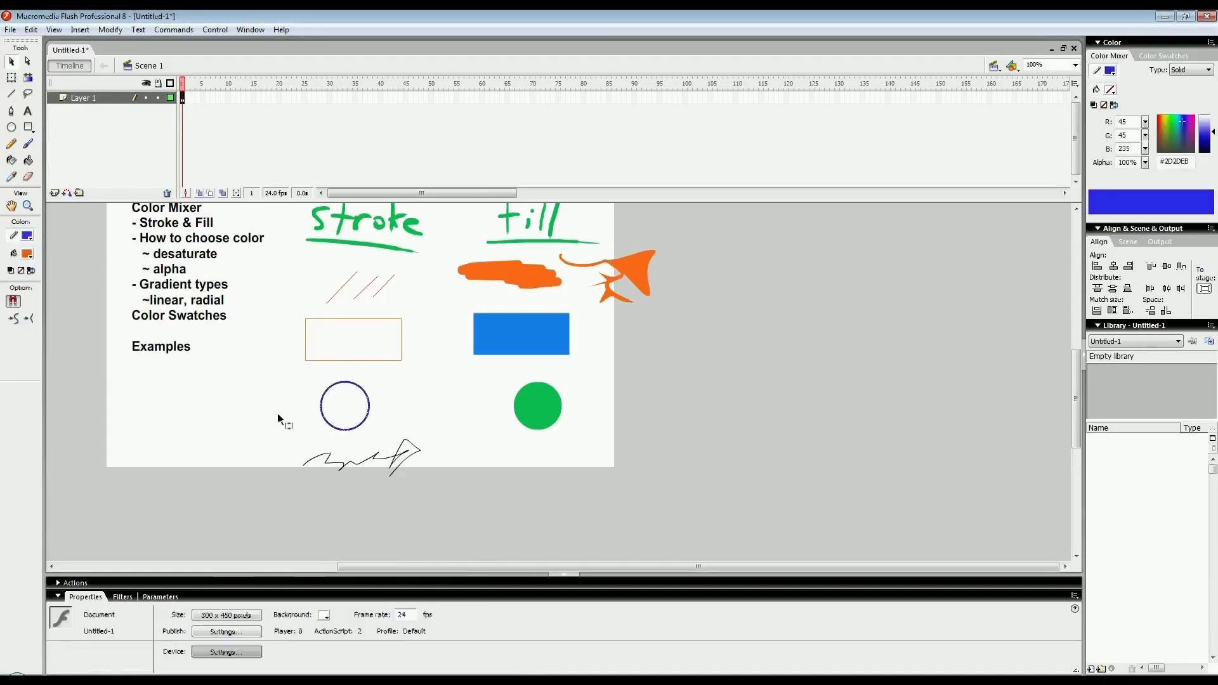
- Pull the right side of the blue circle outline outward to reshape it into a rounded teardrop
drag(458, 384, 458, 399)
drag(364, 409, 465, 412)
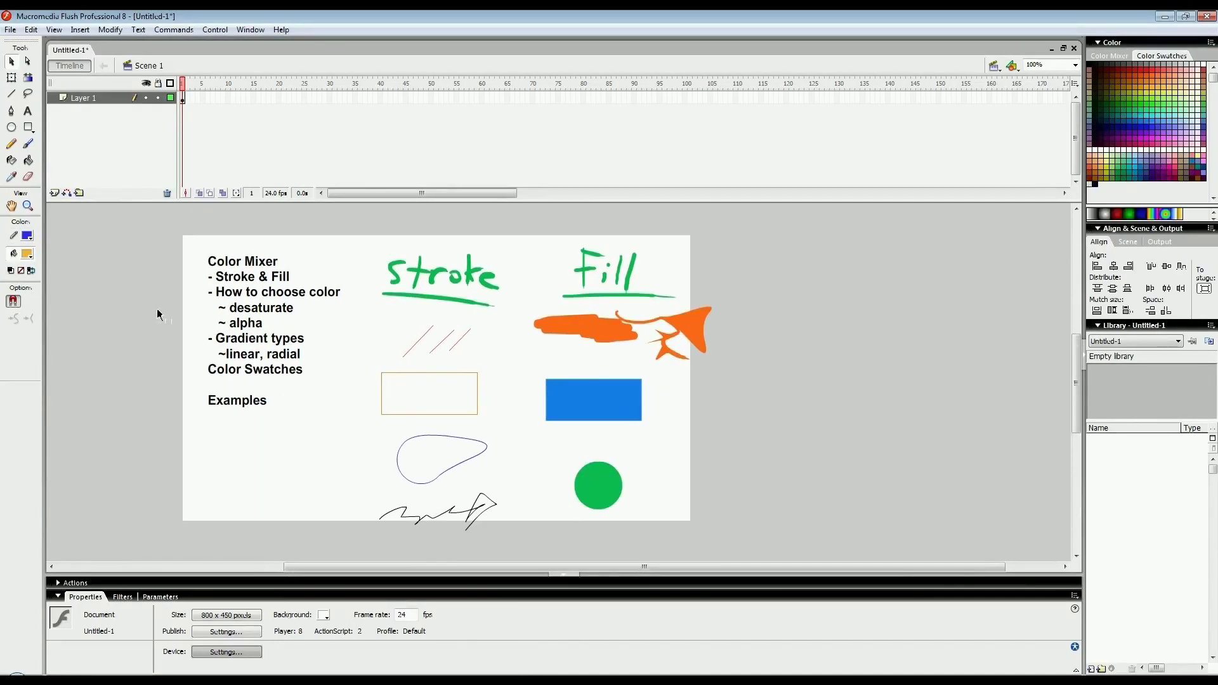
drag(158, 310, 146, 314)
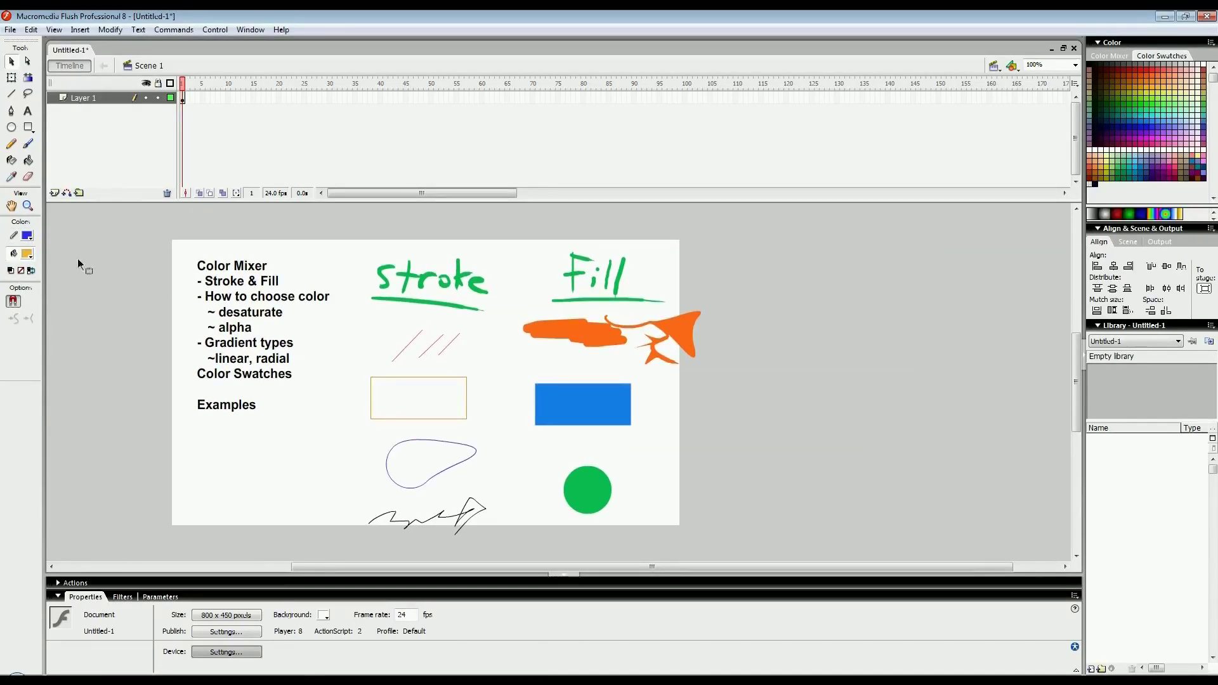
- Set the fill color to white and load the Web 216 palette into the color swatches
click(28, 254)
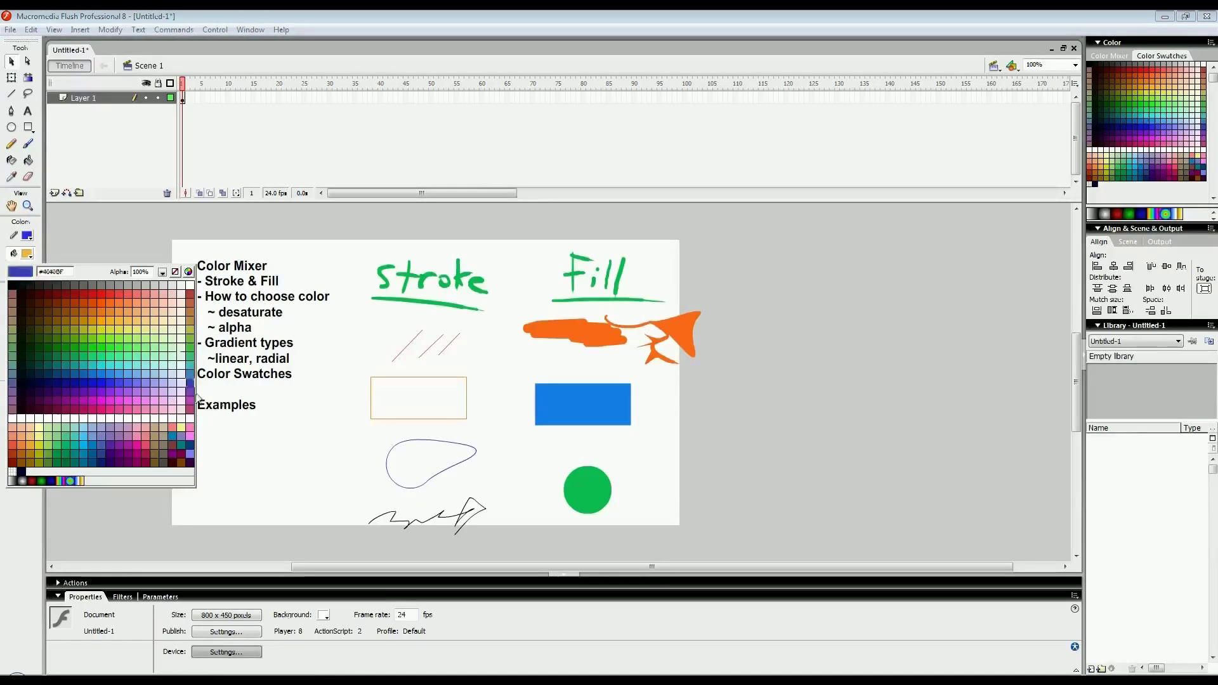
click(197, 397)
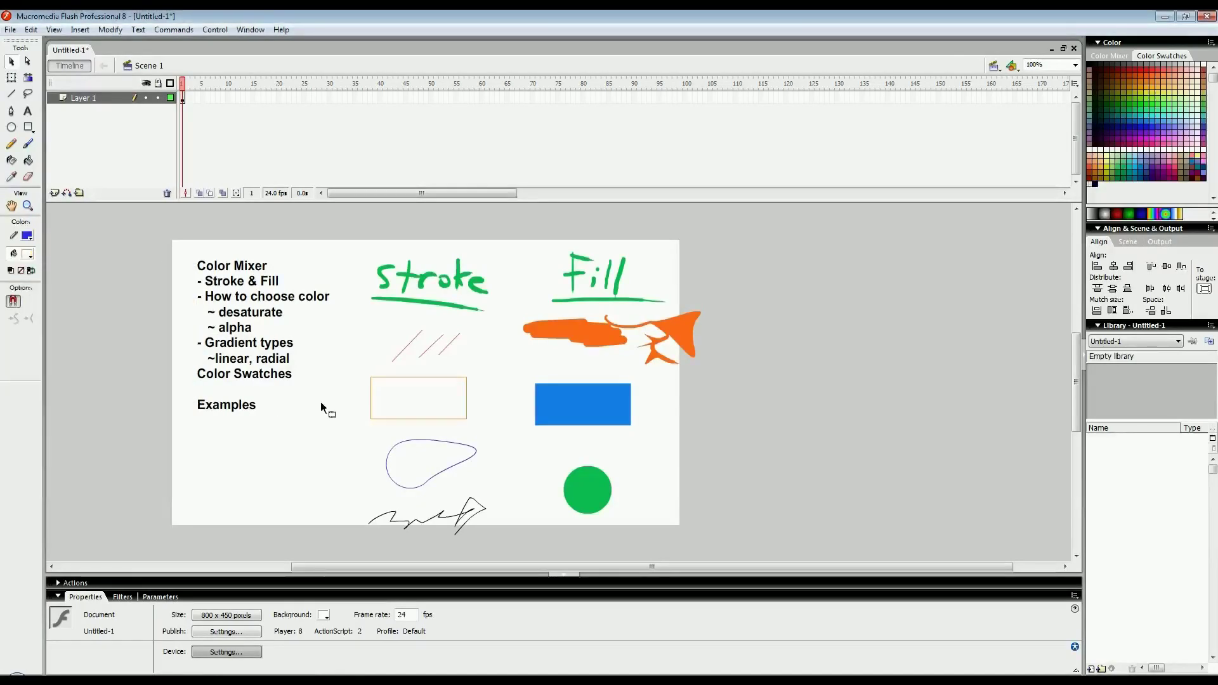
click(1209, 42)
click(1173, 35)
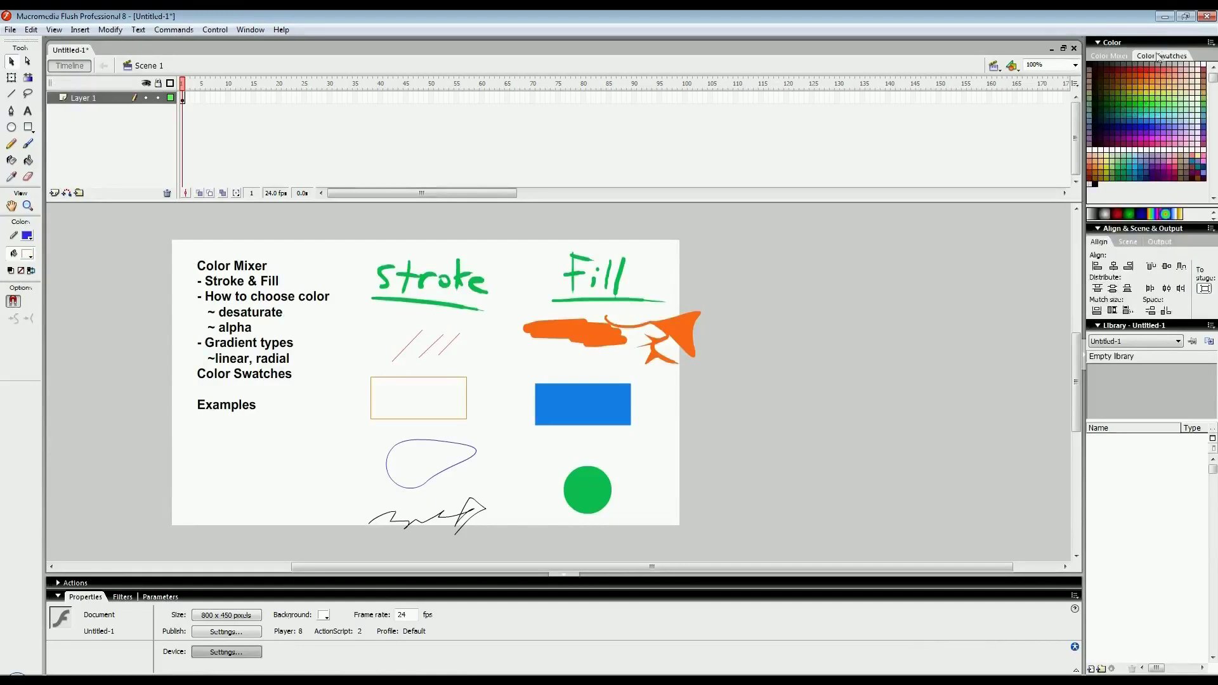
click(1210, 44)
click(1121, 185)
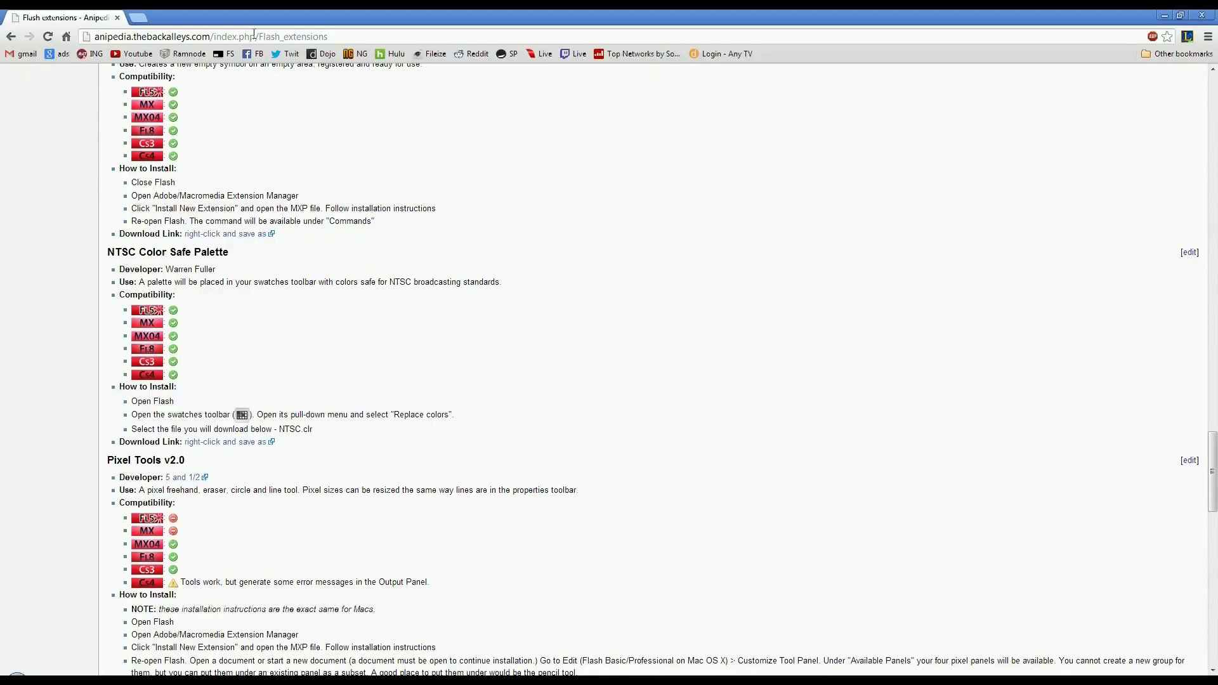
- Examine the NTSC Color Safe Palette entry on the browser's Anipedia Flash extensions page and return to Flash
scroll(354, 169, up, 6)
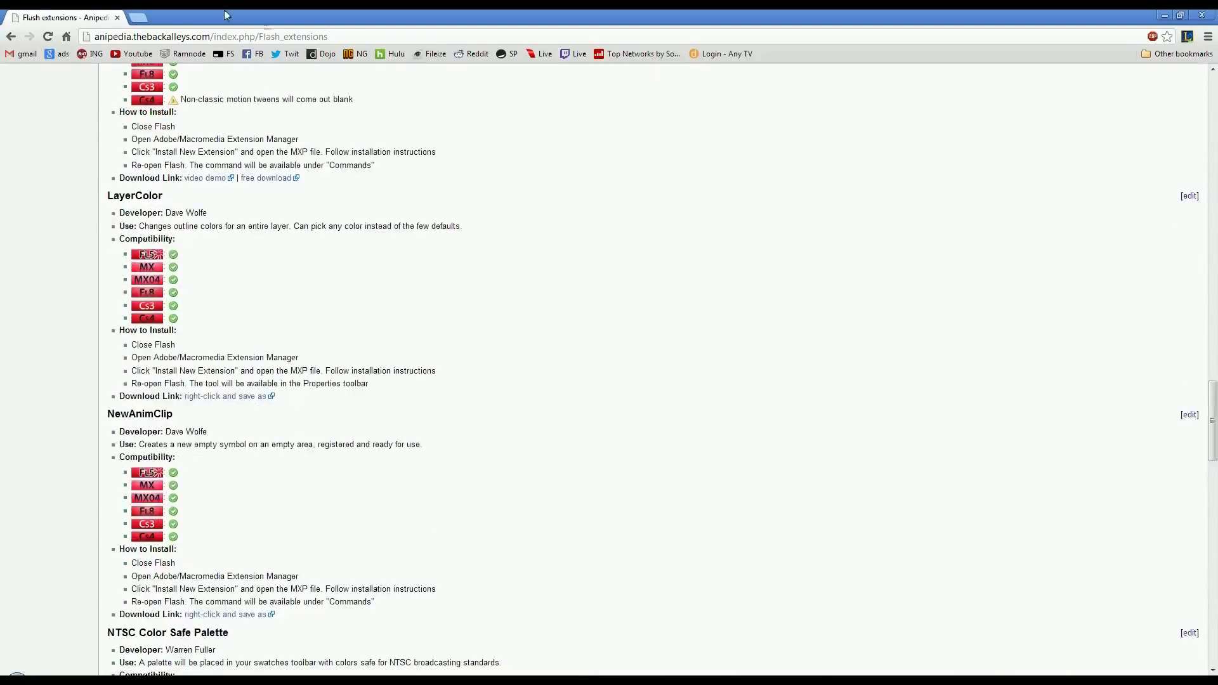
scroll(207, 440, down, 2)
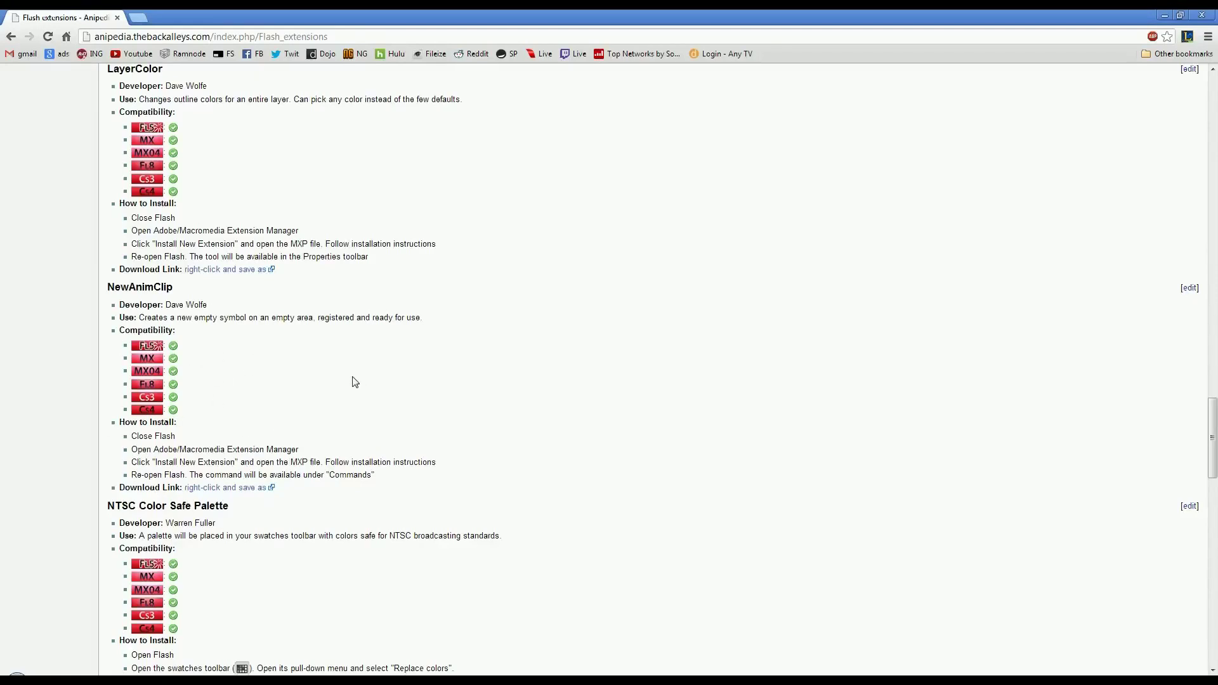
scroll(283, 445, down, 4)
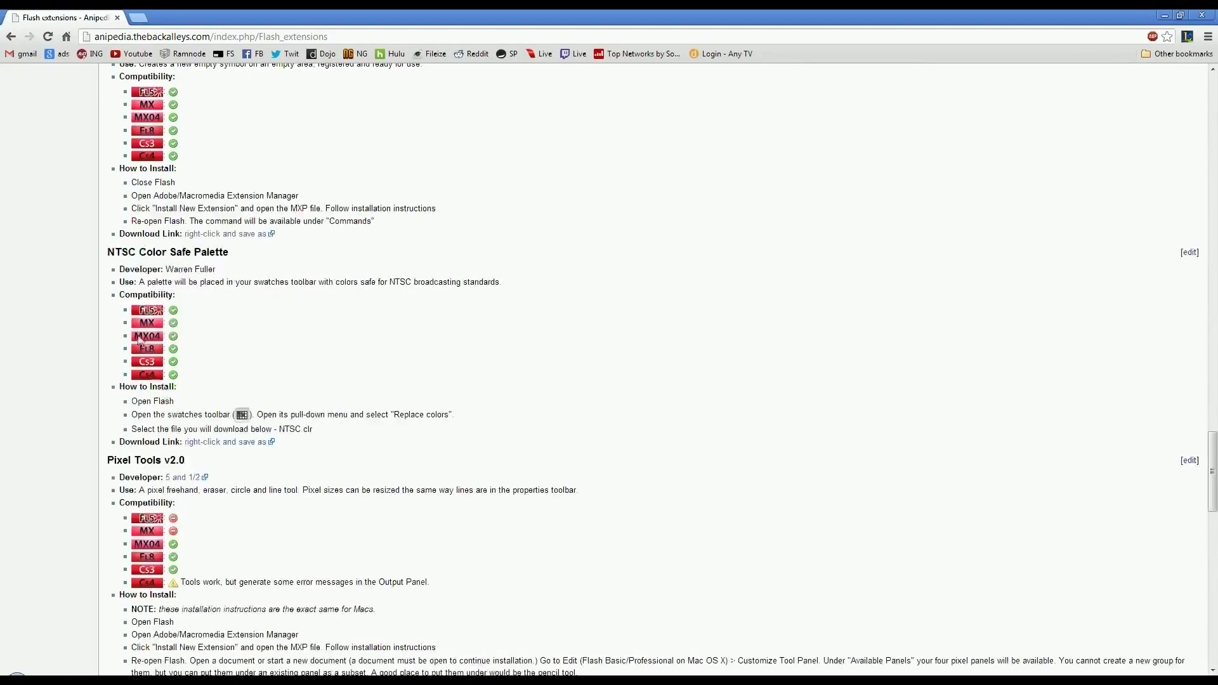
drag(108, 249, 241, 253)
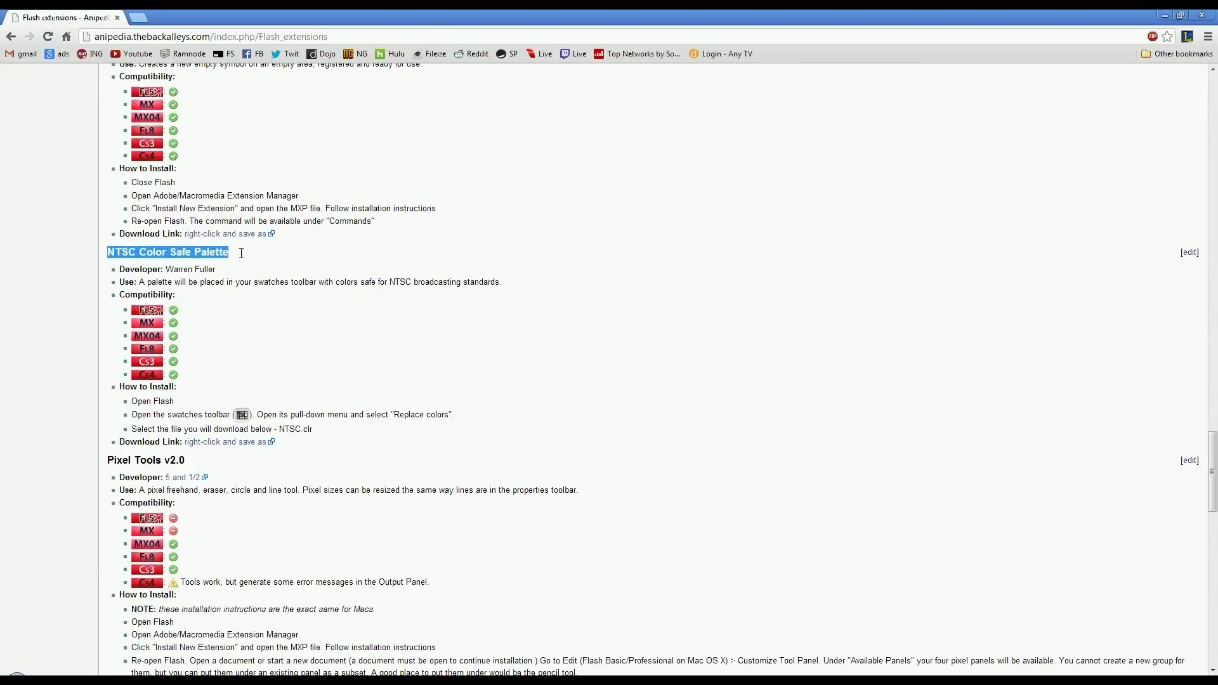
click(238, 256)
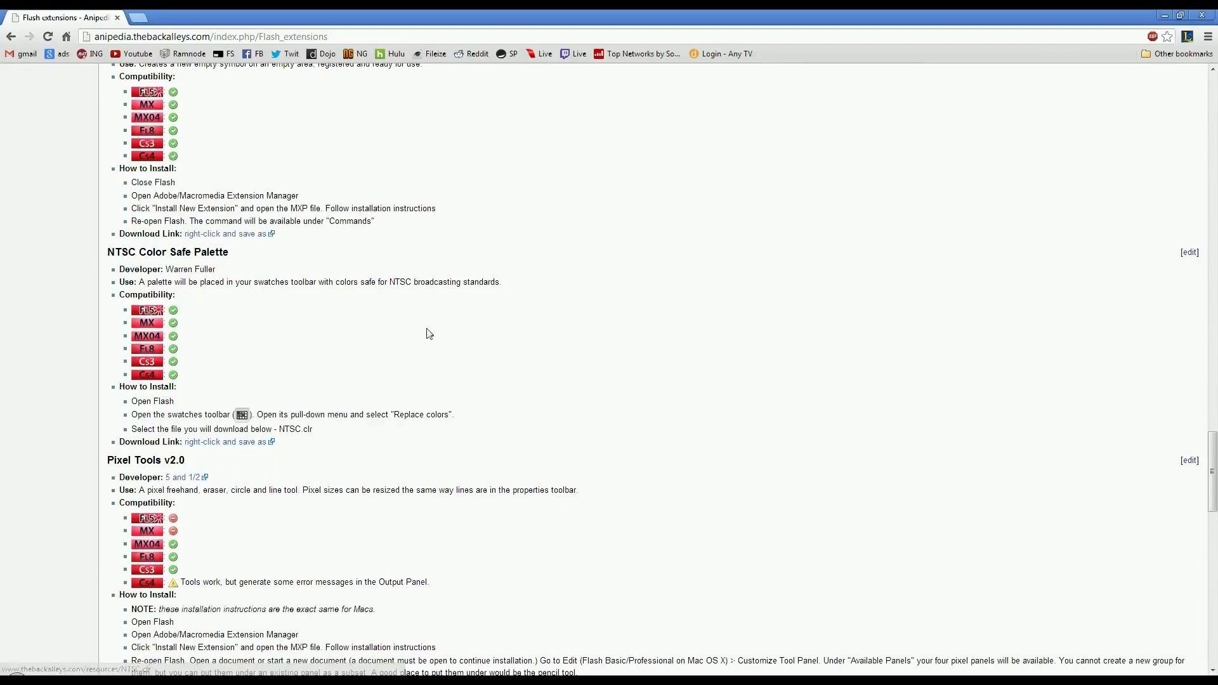
click(1164, 15)
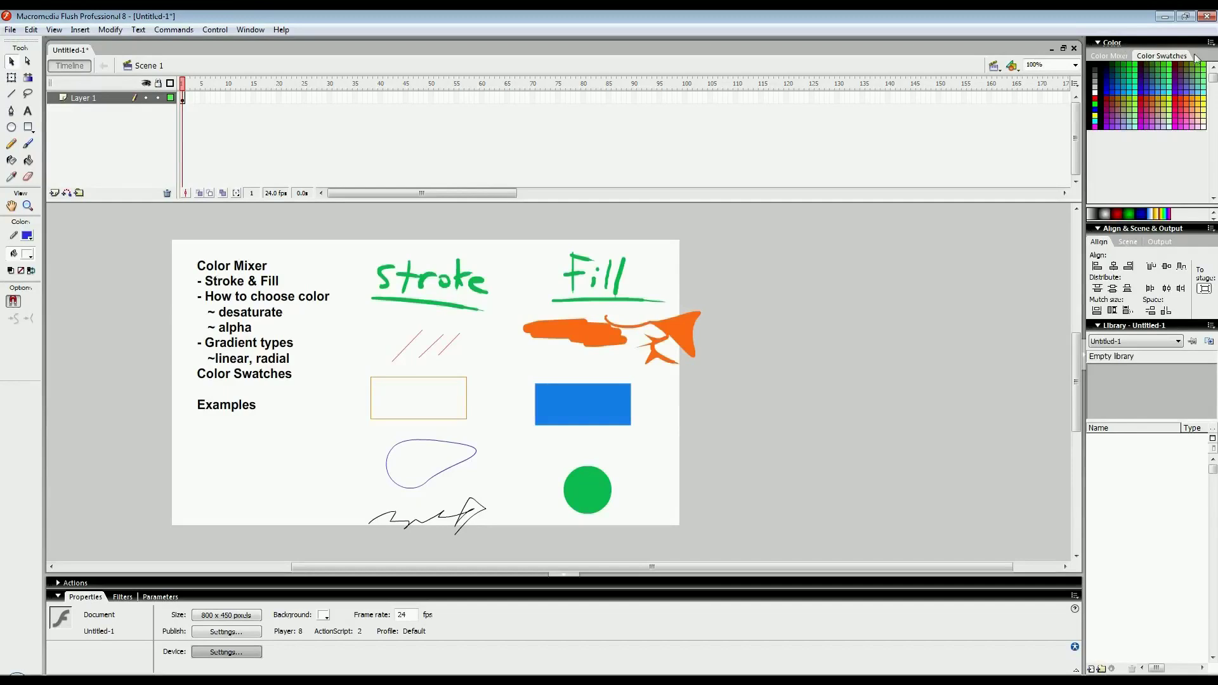
- View the Replace Colors import dialog for the color swatches and cancel it without choosing a file
click(1211, 43)
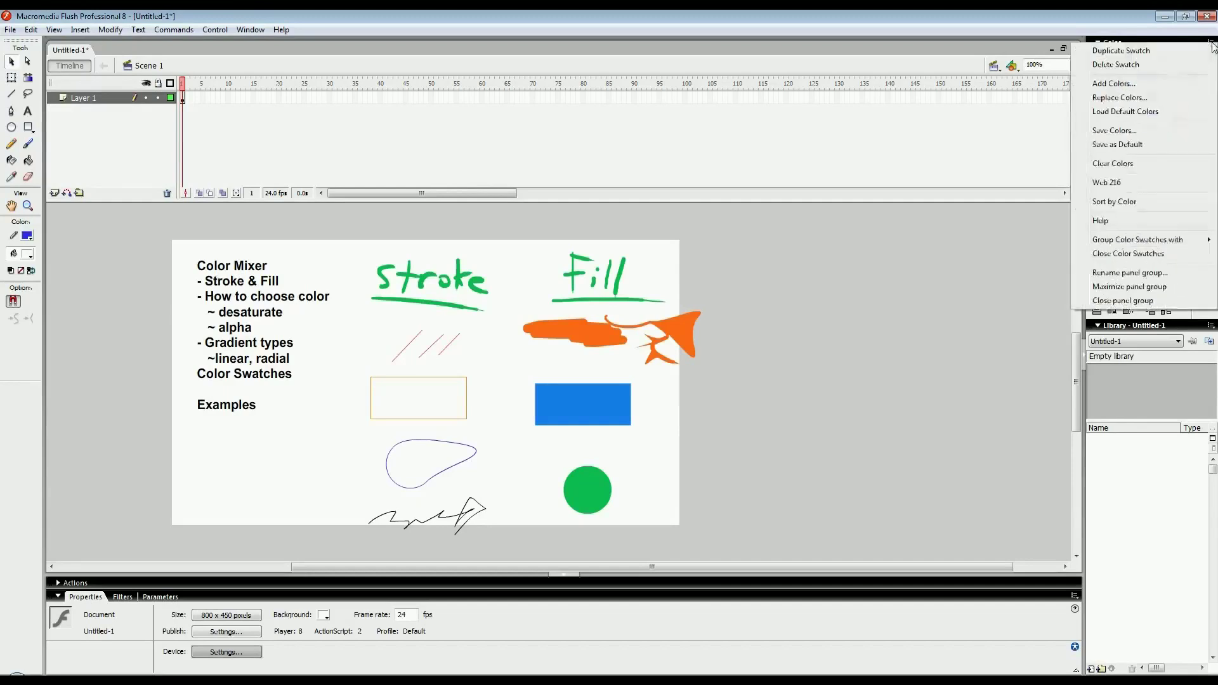
click(1125, 105)
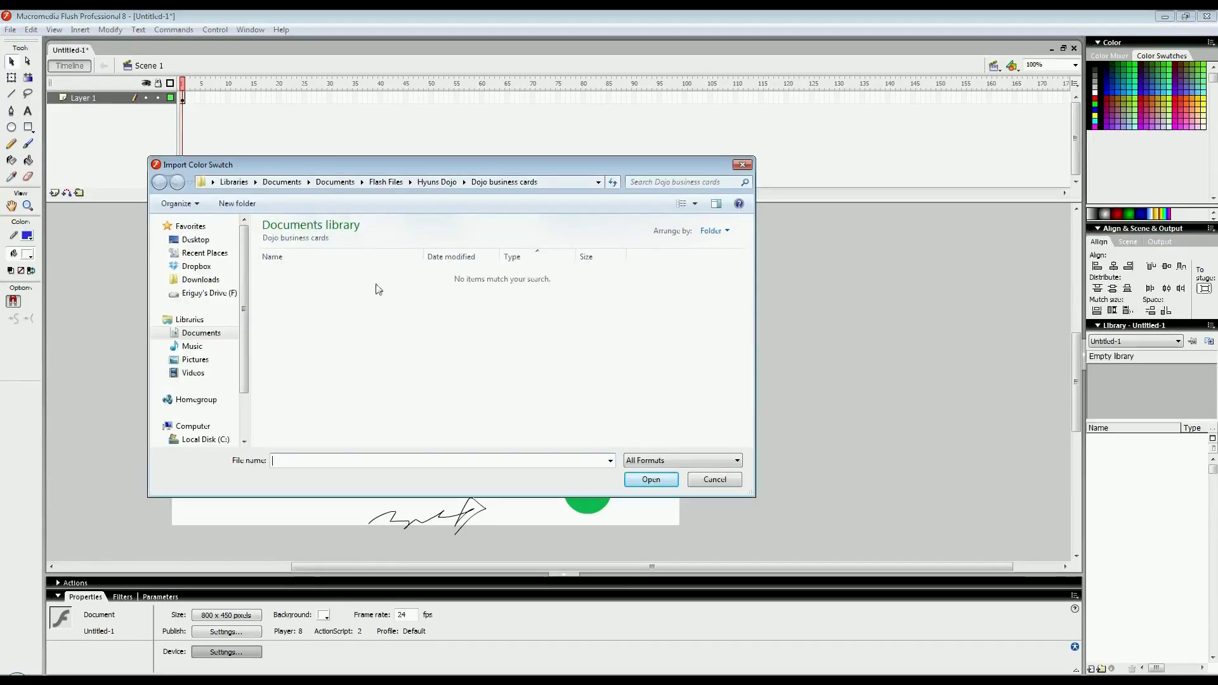
click(711, 479)
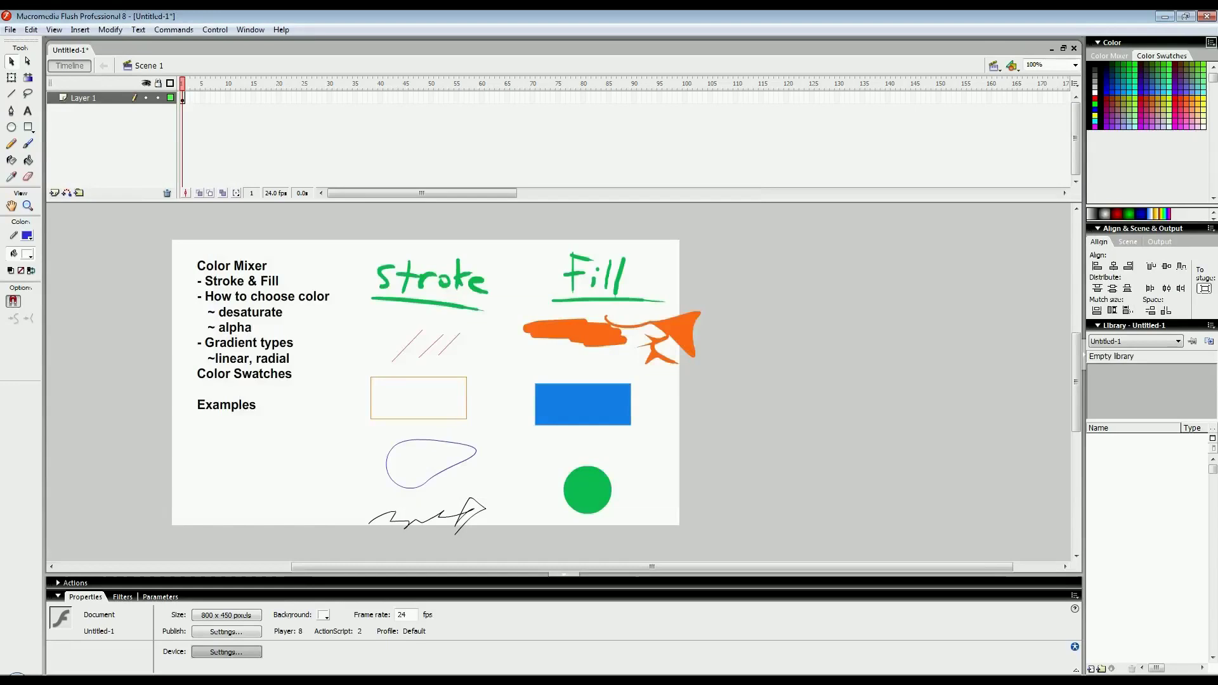
- Restore the color swatches to the default colors
click(1211, 43)
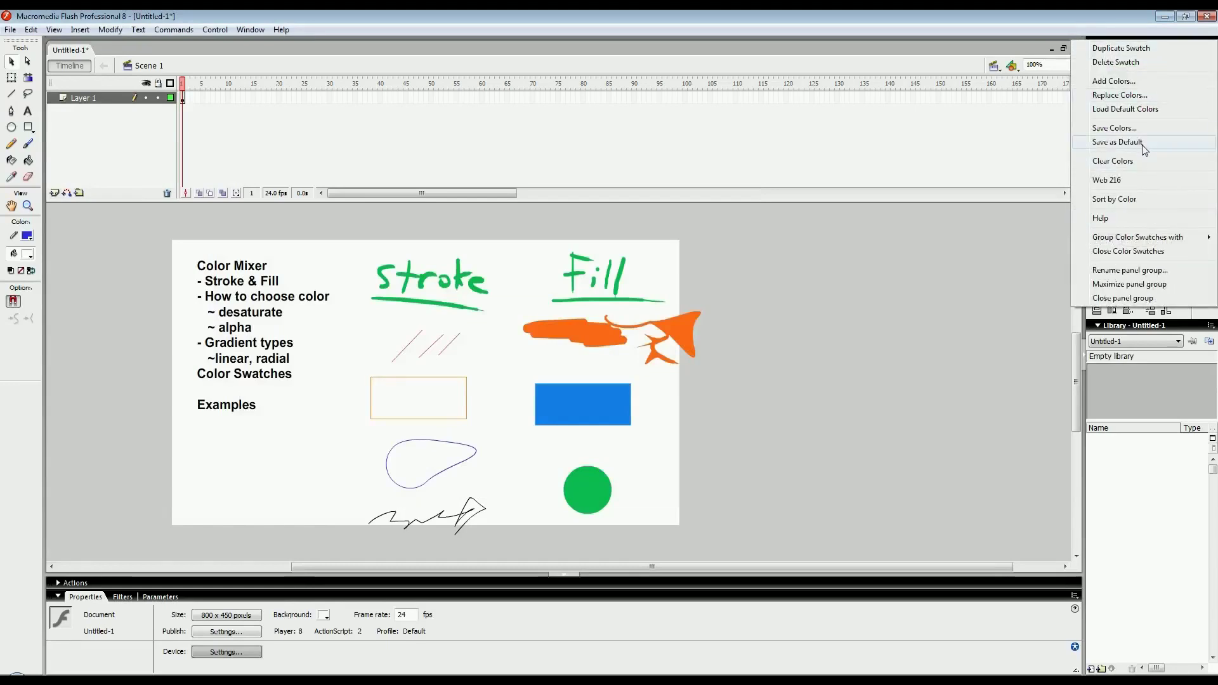
click(1143, 111)
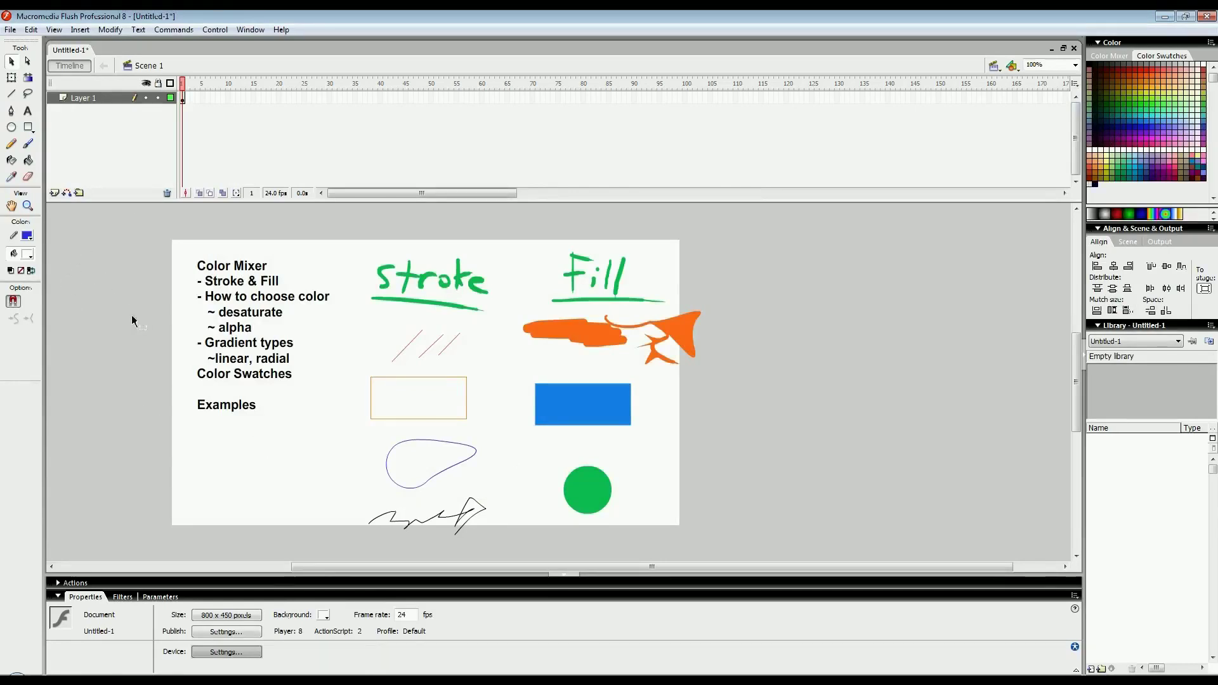
- Set the fill color to a bright saturated green, #24FF29, using the custom color picker
drag(149, 288, 115, 285)
click(27, 256)
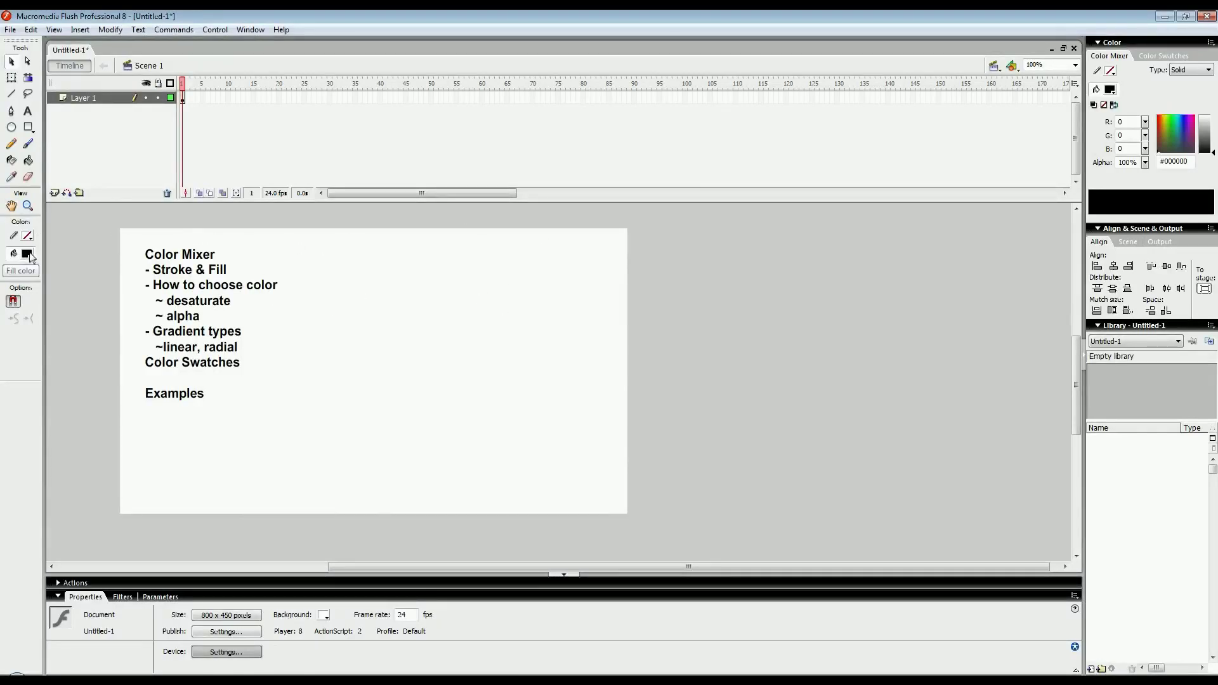
click(27, 254)
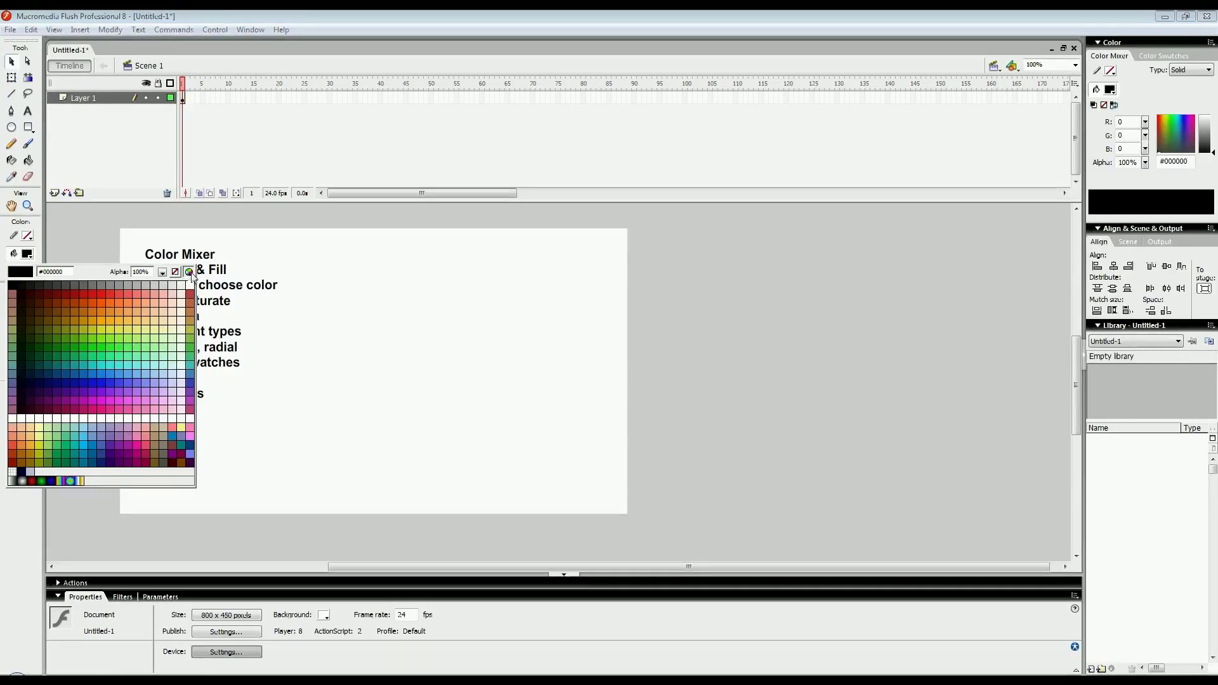
click(189, 272)
drag(638, 255, 506, 237)
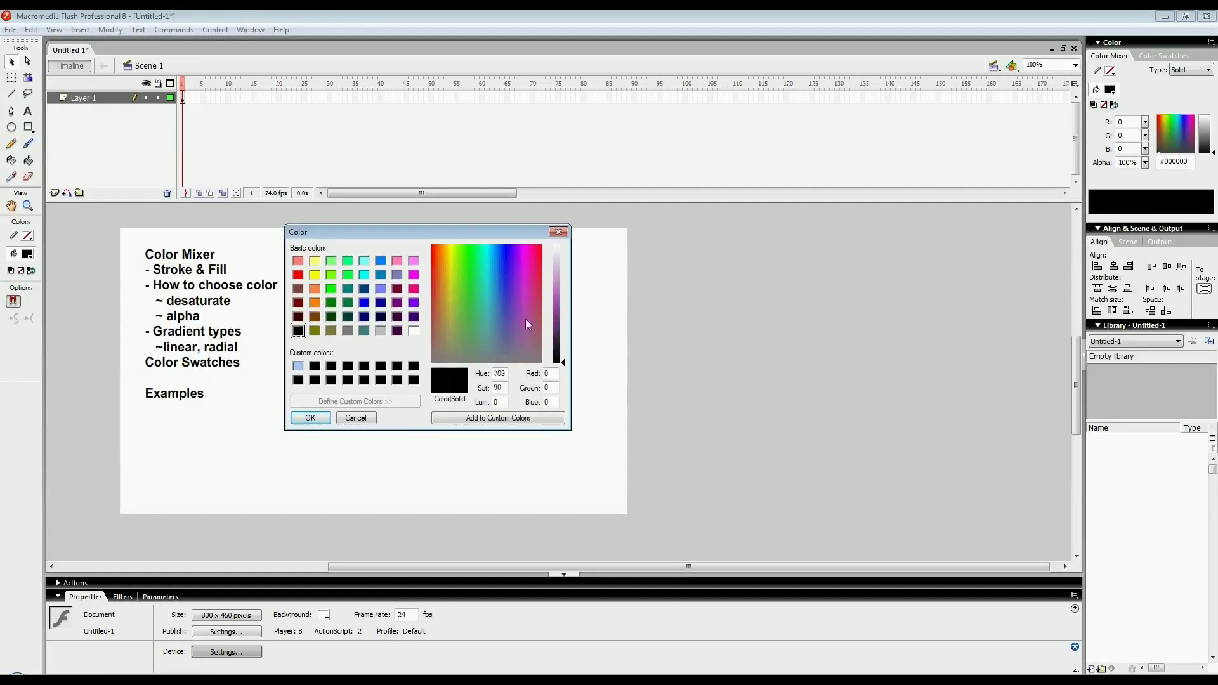
drag(525, 318, 480, 313)
drag(561, 328, 562, 302)
drag(516, 315, 481, 316)
drag(563, 303, 566, 294)
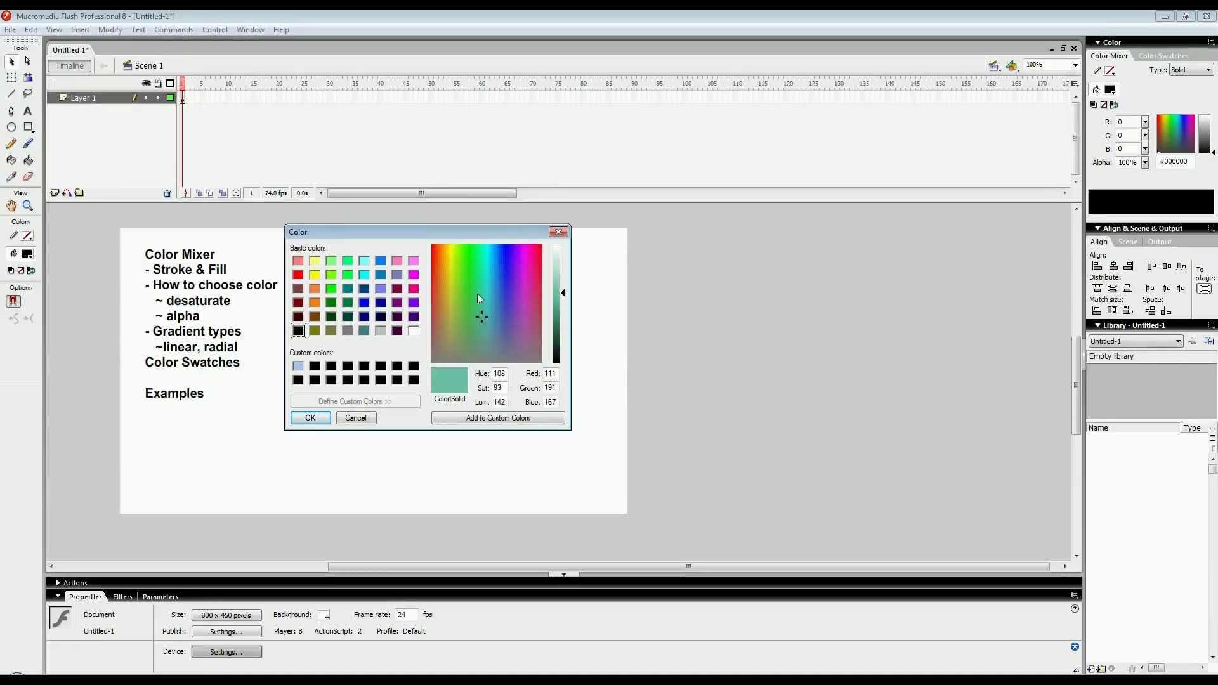
drag(478, 294, 482, 245)
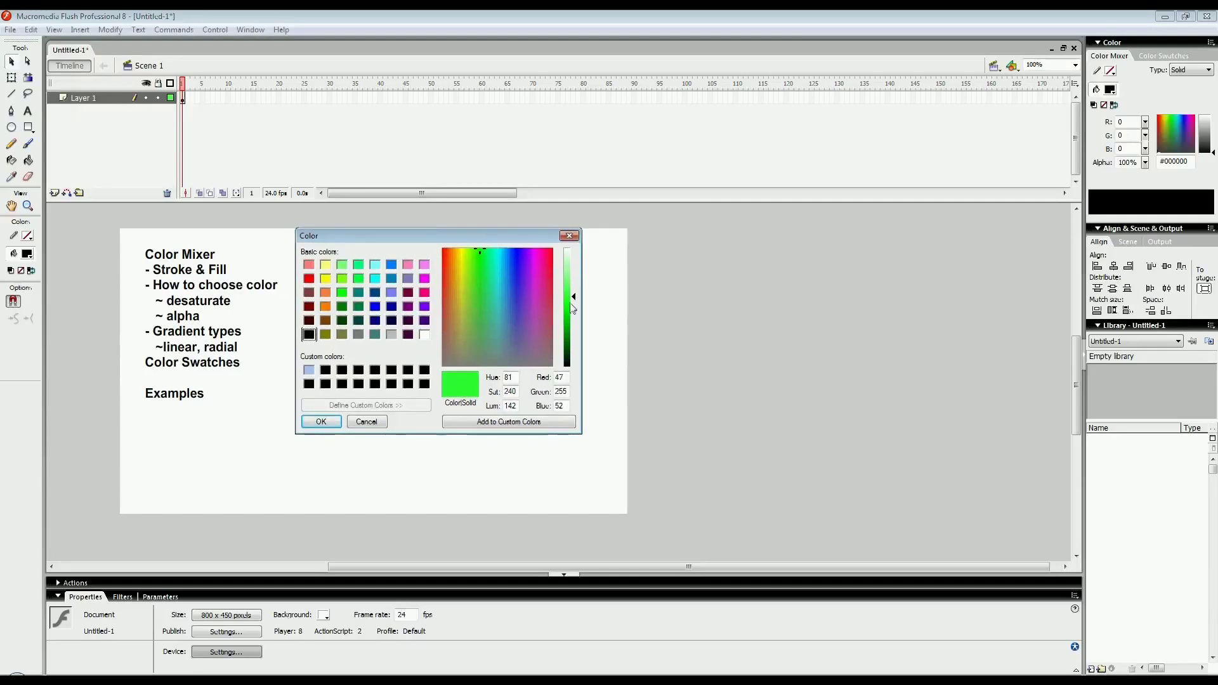
click(320, 421)
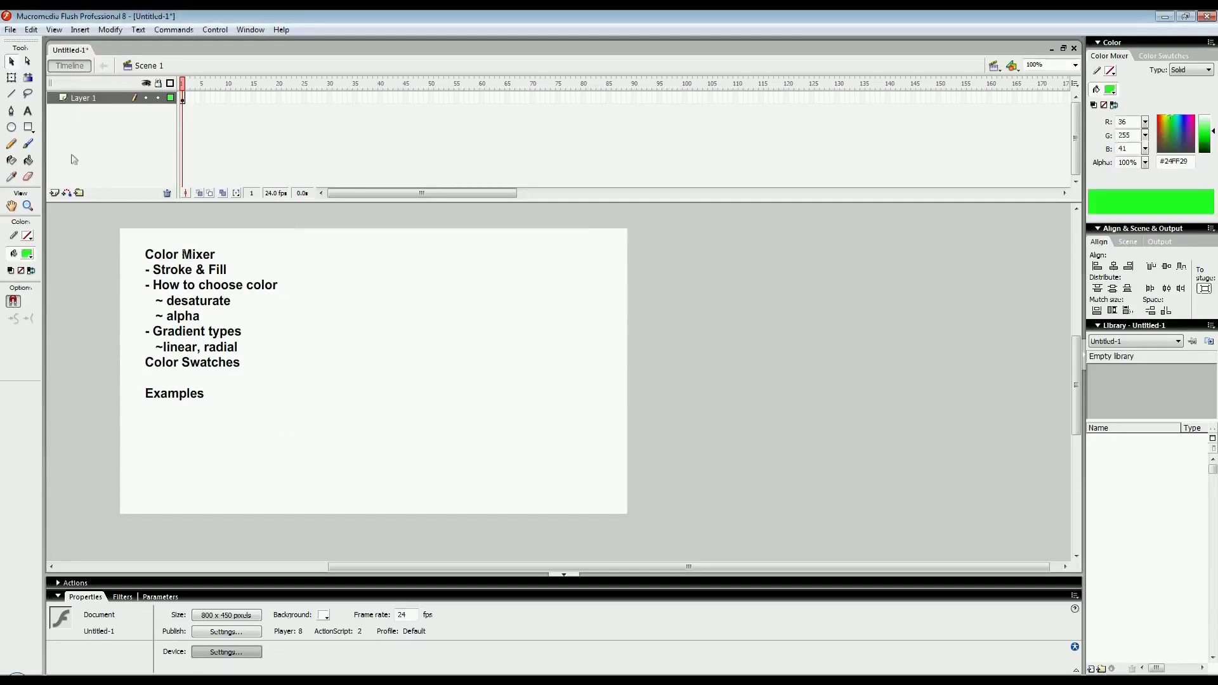
- Paint a wide ground shape outline across the lower part of the stage with the Brush and fill it with the bright green
click(28, 143)
key(space)
mouse_move(368, 382)
mouse_down()
mouse_move(343, 353)
mouse_move(326, 385)
mouse_move(359, 294)
mouse_up()
mouse_move(165, 446)
mouse_down()
mouse_move(298, 355)
mouse_move(676, 358)
mouse_move(728, 362)
mouse_move(795, 475)
mouse_move(387, 438)
mouse_move(162, 446)
mouse_up()
key(k)
click(378, 397)
scroll(394, 349, up, 1)
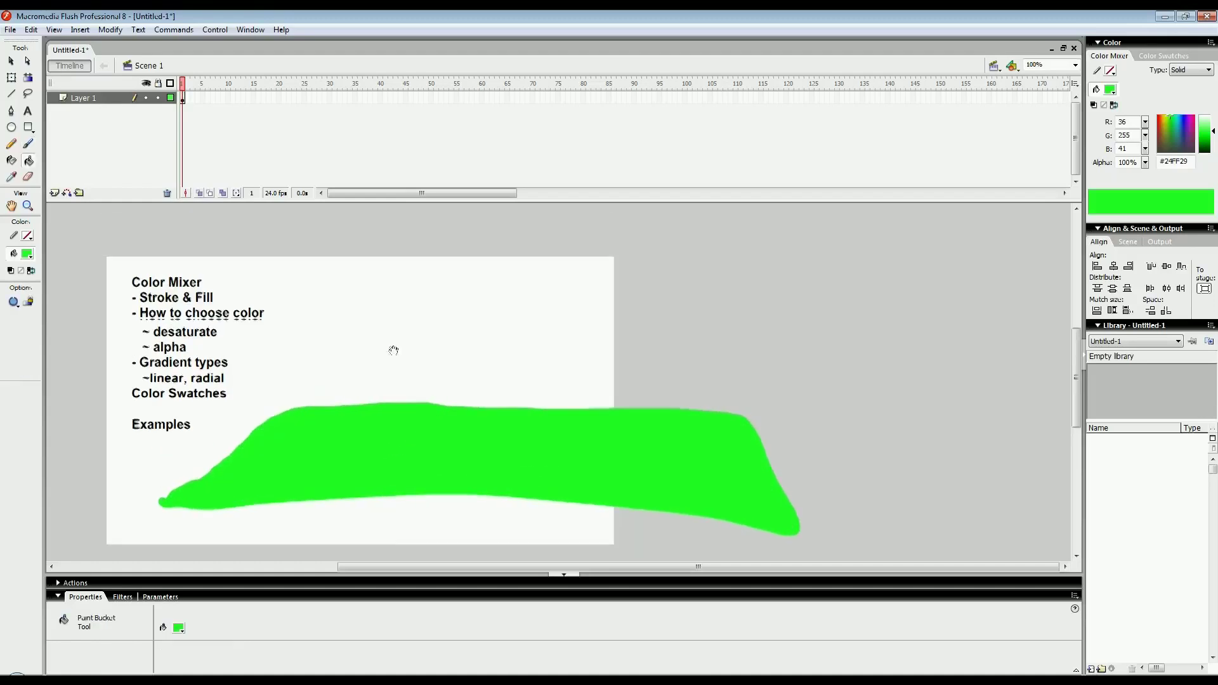
key(v)
drag(333, 416, 322, 423)
click(347, 394)
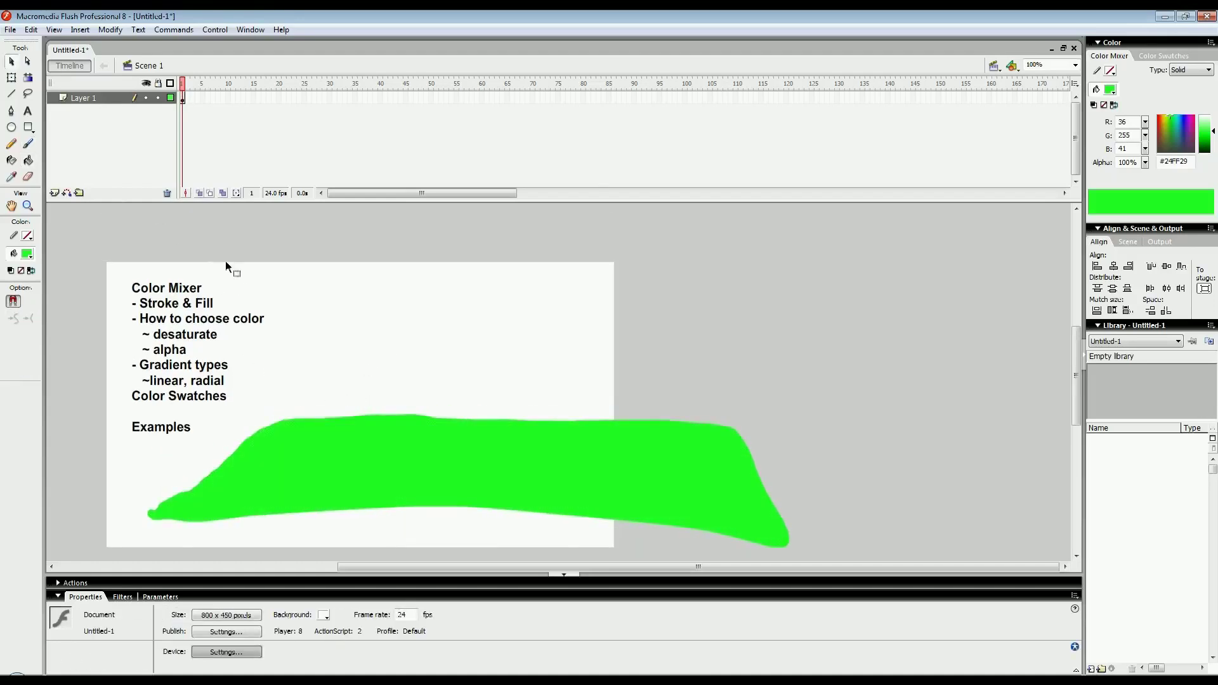
- Brush a black stick figure with head, body, legs and arms standing on the green ground
click(28, 144)
click(27, 253)
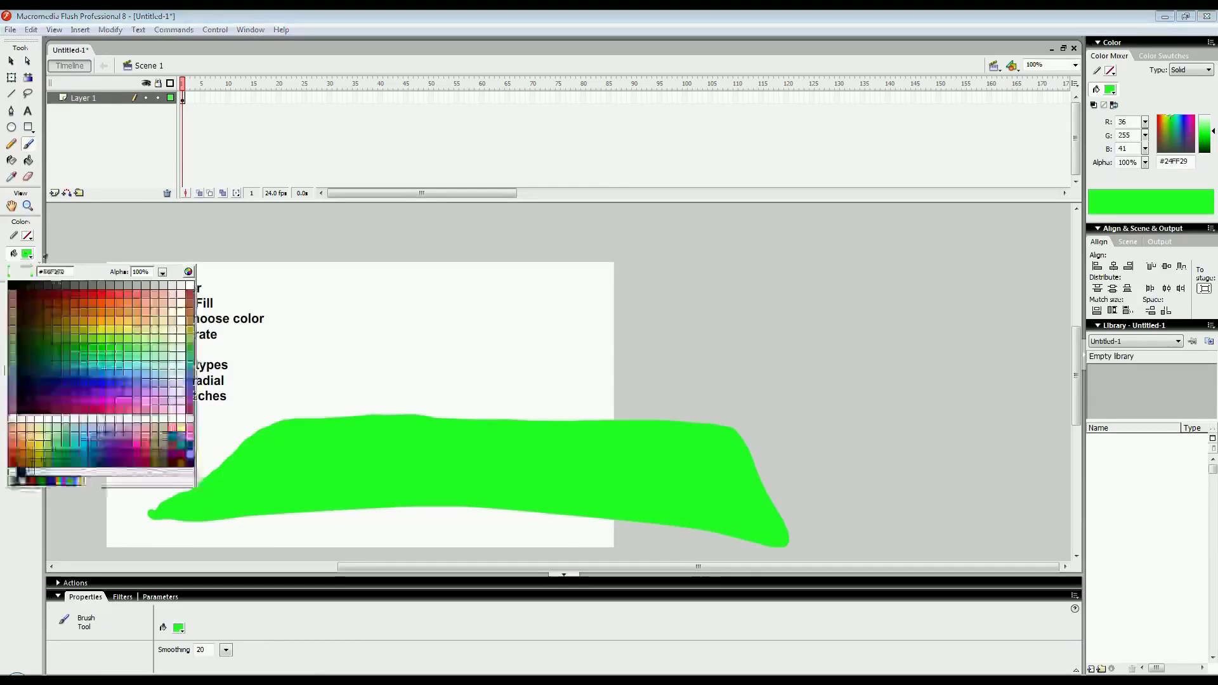
click(13, 283)
drag(426, 367, 428, 468)
drag(421, 414, 406, 462)
drag(406, 382, 454, 381)
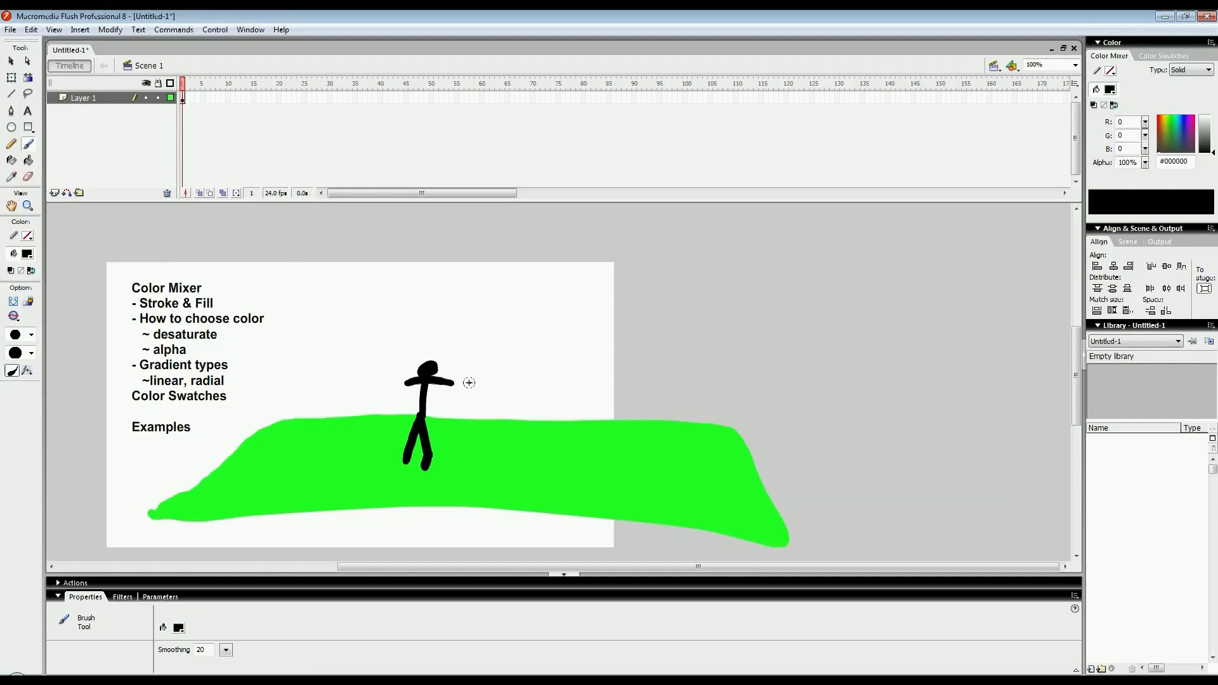
key(v)
- Set the fill color to a saturated light blue, #6299FF, starting from a blue swatch in the custom color picker
scroll(347, 344, up, 1)
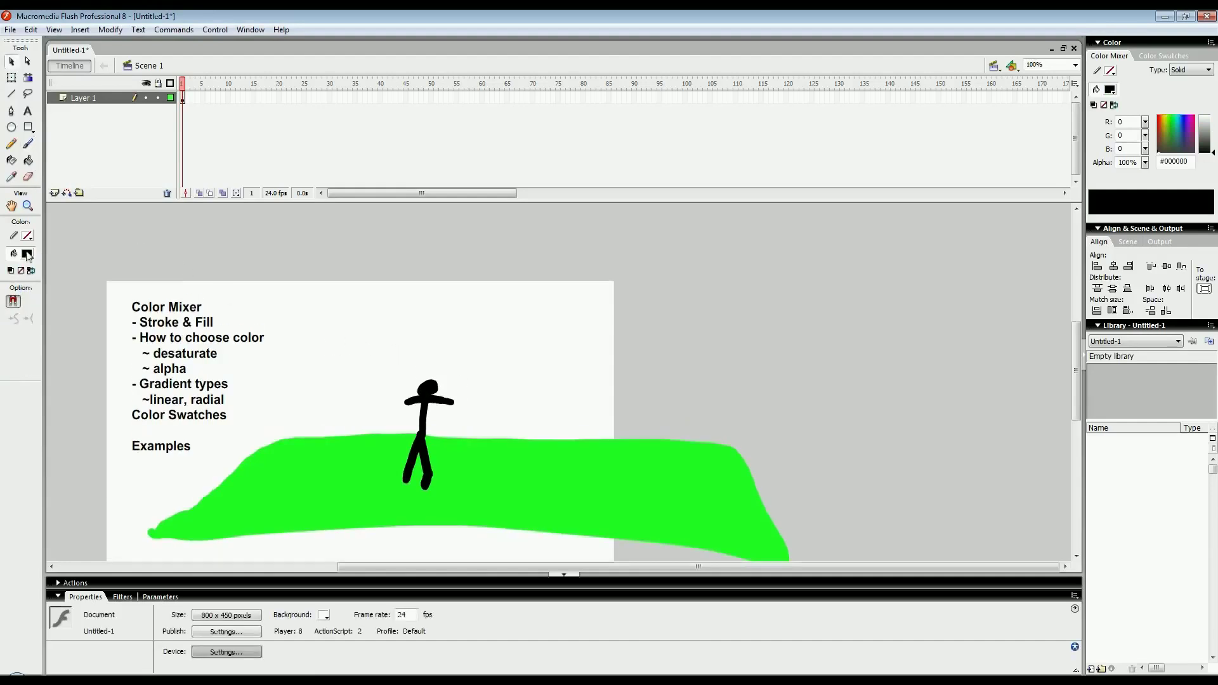
click(26, 254)
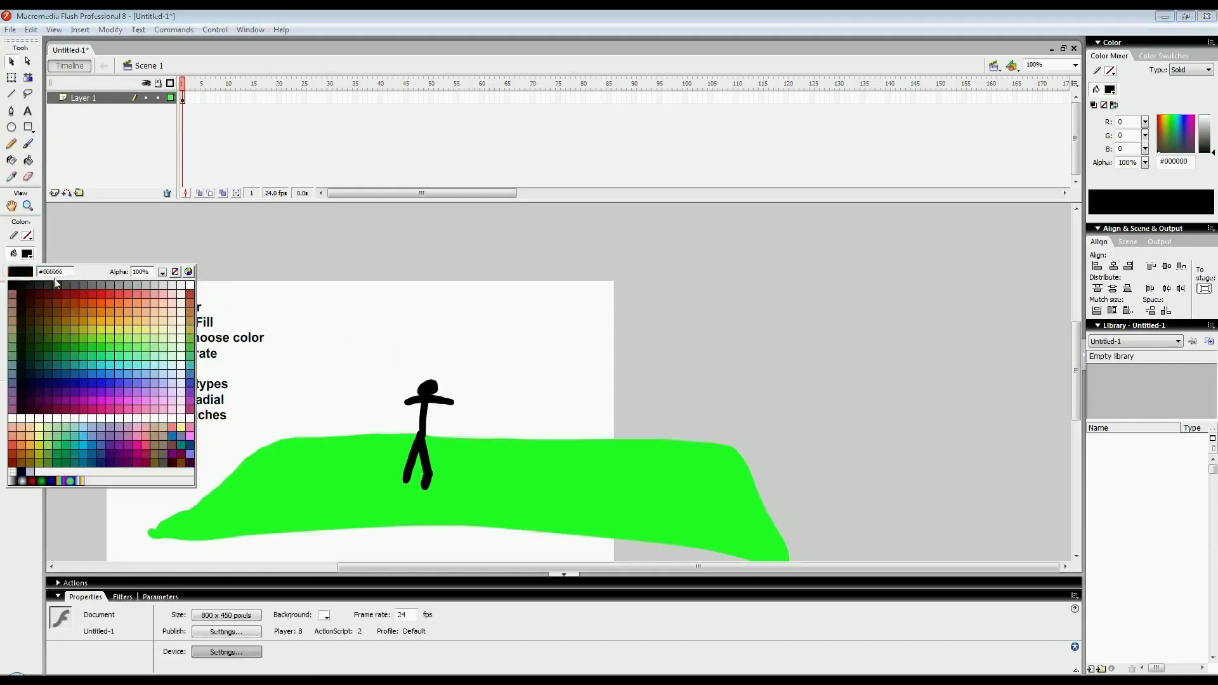
click(101, 379)
click(27, 253)
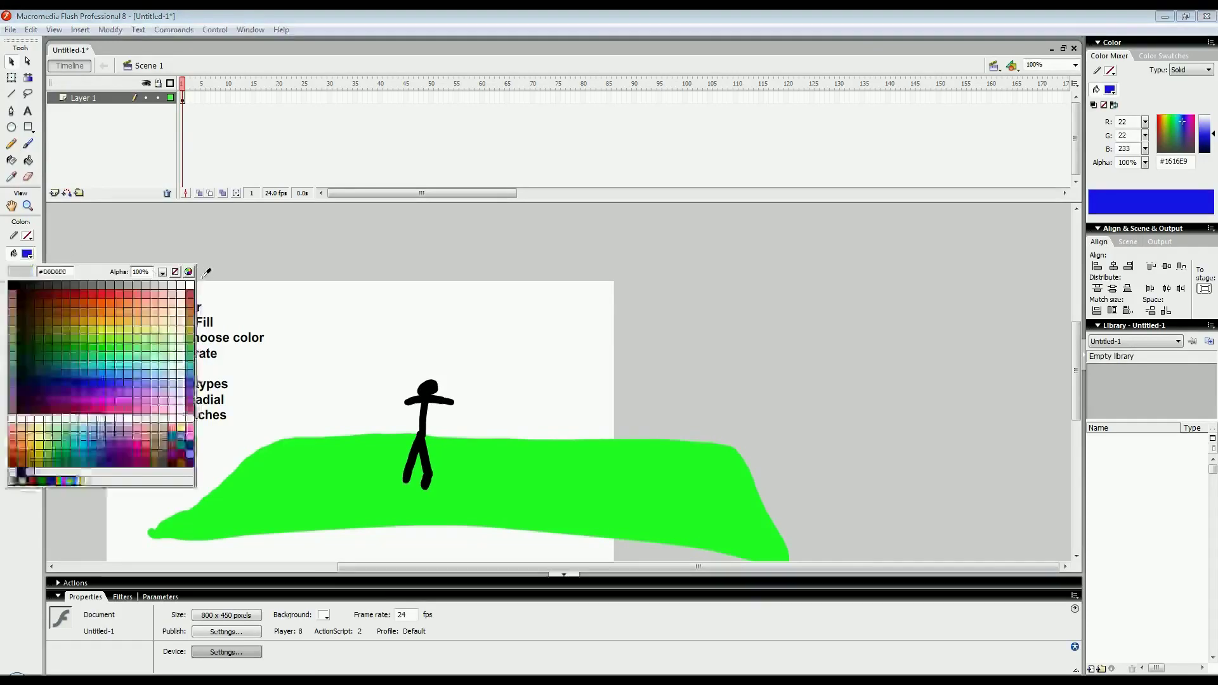
click(192, 252)
click(739, 314)
click(744, 302)
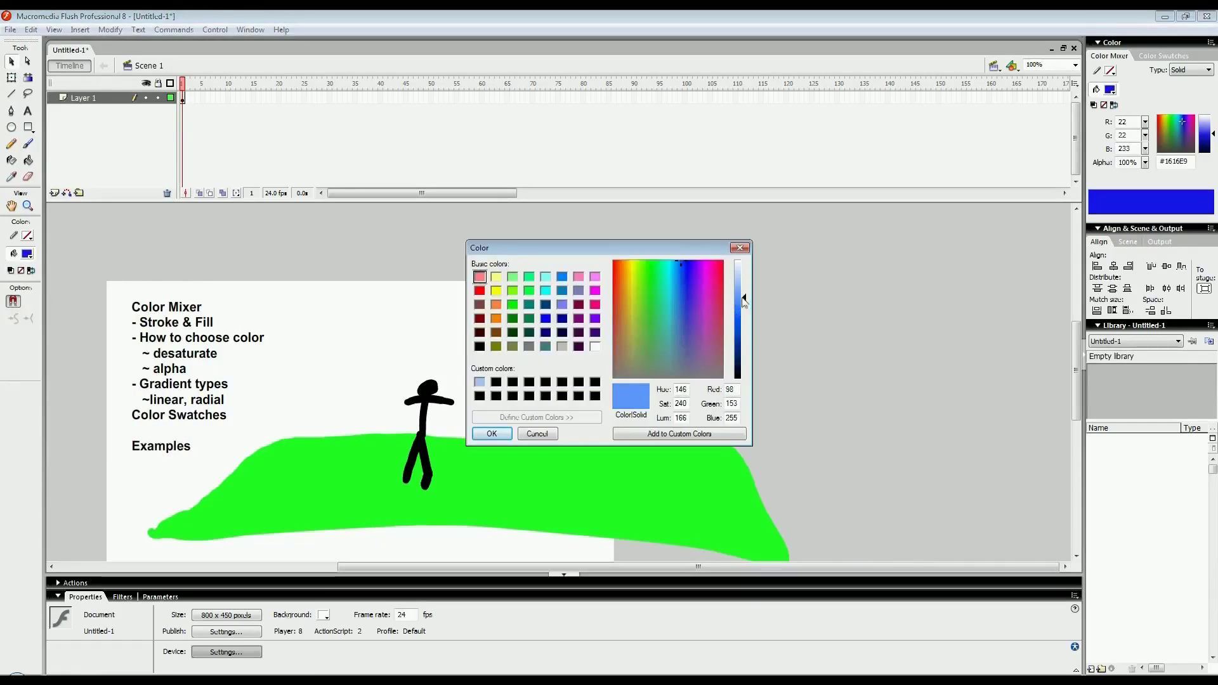
click(490, 433)
- Brush a sky outline above the bright green ground, fill it with the blue, and inspect the stick figure up close
click(27, 144)
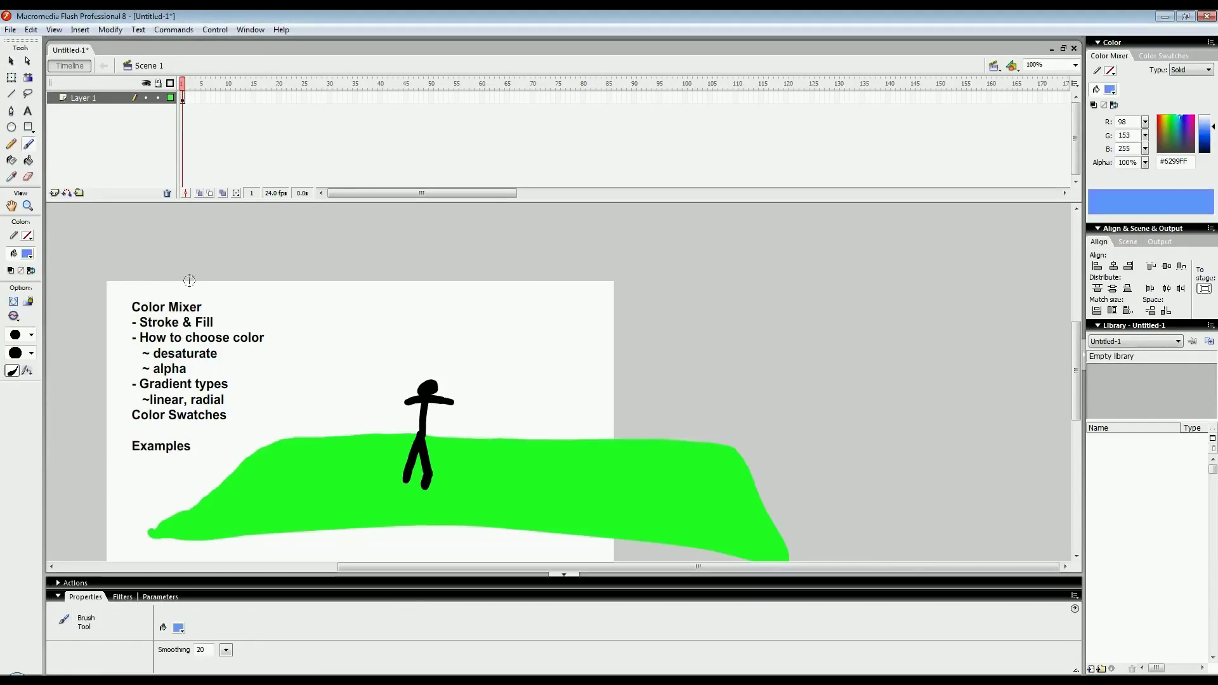
mouse_move(266, 452)
mouse_down()
mouse_move(284, 253)
mouse_move(683, 234)
mouse_move(725, 266)
mouse_move(684, 415)
mouse_move(711, 444)
mouse_up()
key(k)
click(581, 353)
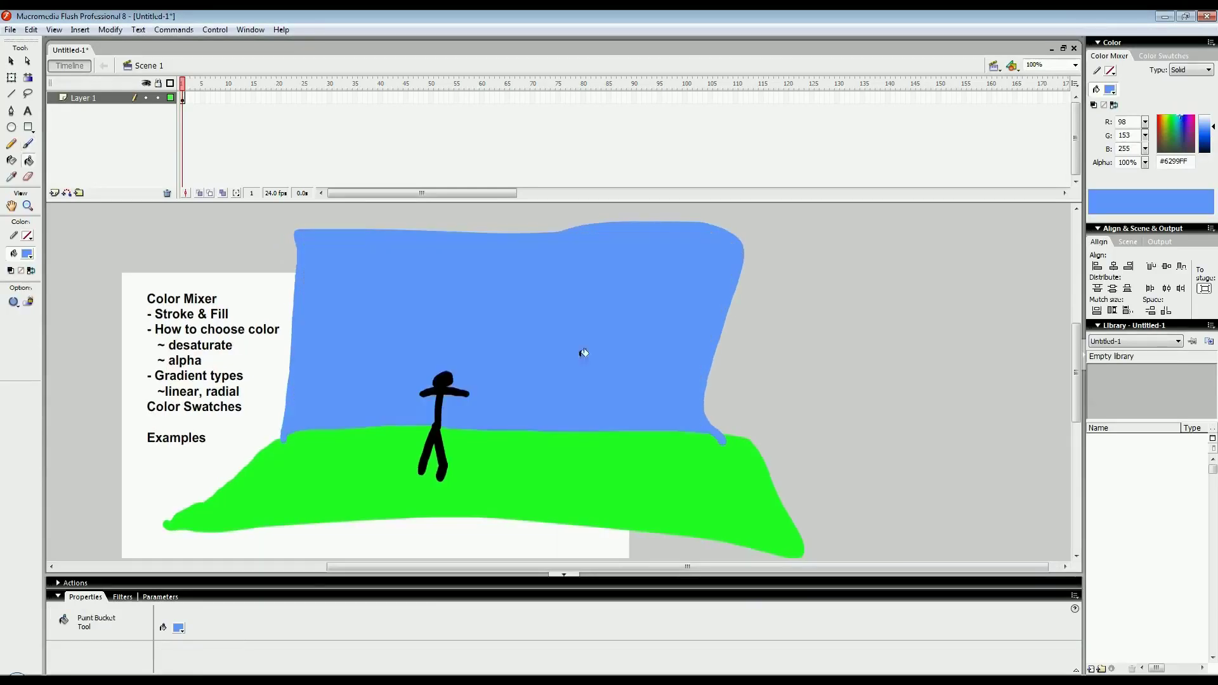
drag(484, 358, 492, 355)
key(ctrl+=)
mouse_move(726, 371)
mouse_down()
mouse_move(447, 385)
mouse_move(526, 408)
mouse_move(525, 392)
mouse_up()
key(v)
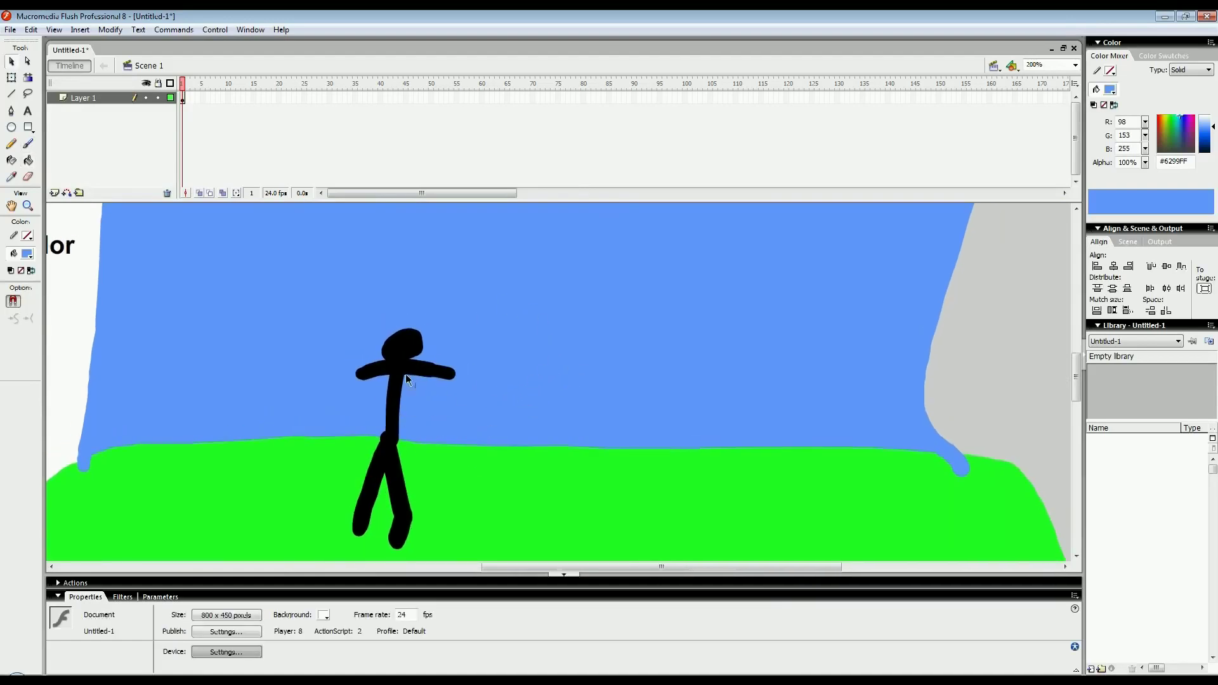
key(ctrl+-)
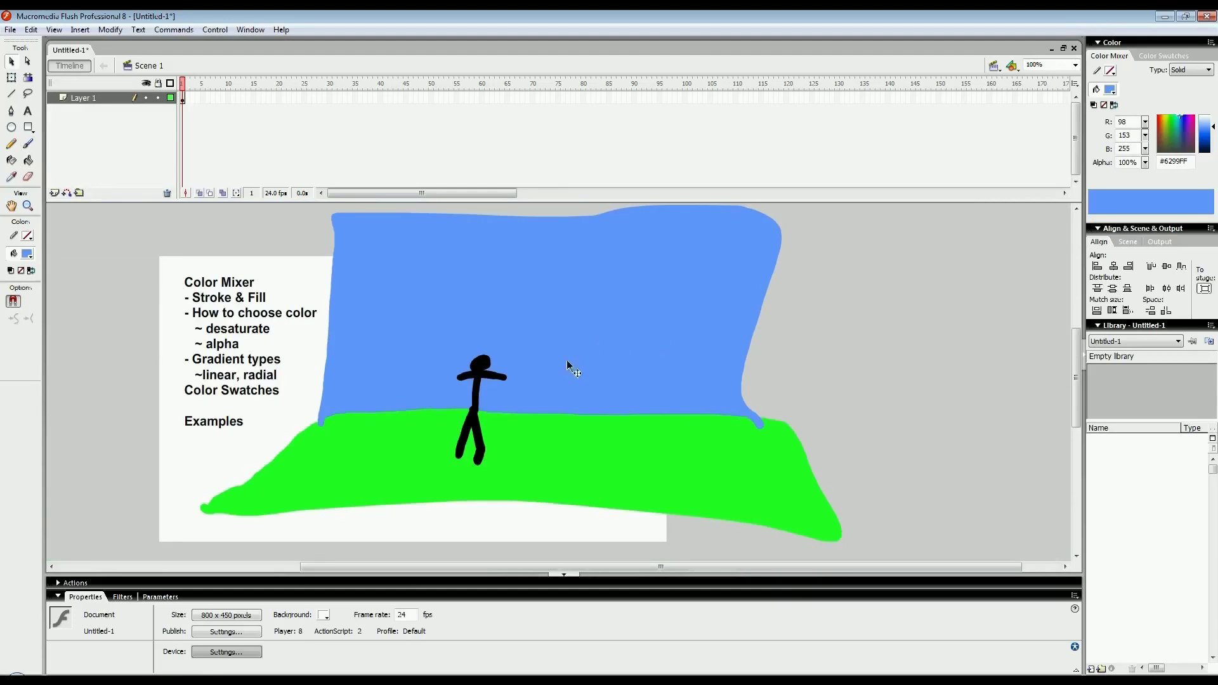
- Sample the ground's bright green as the fill color and desaturate it to the muted green #78AB7C
drag(477, 462, 506, 313)
drag(473, 449, 431, 428)
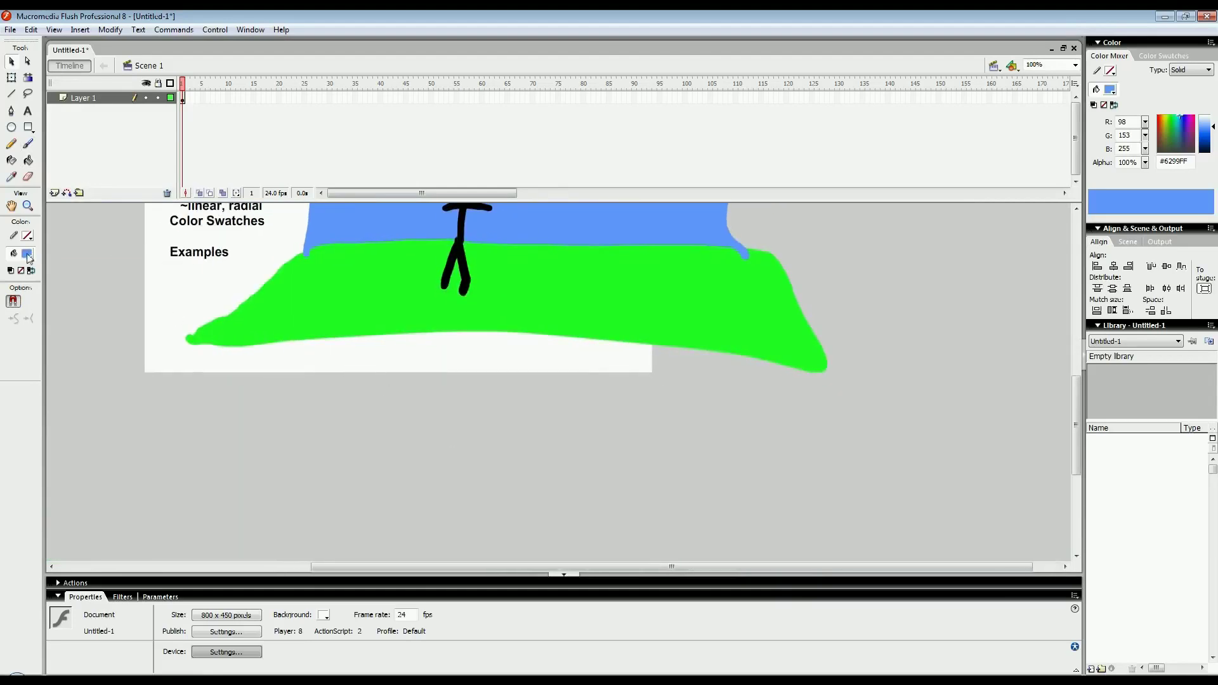
click(27, 253)
click(266, 295)
click(27, 253)
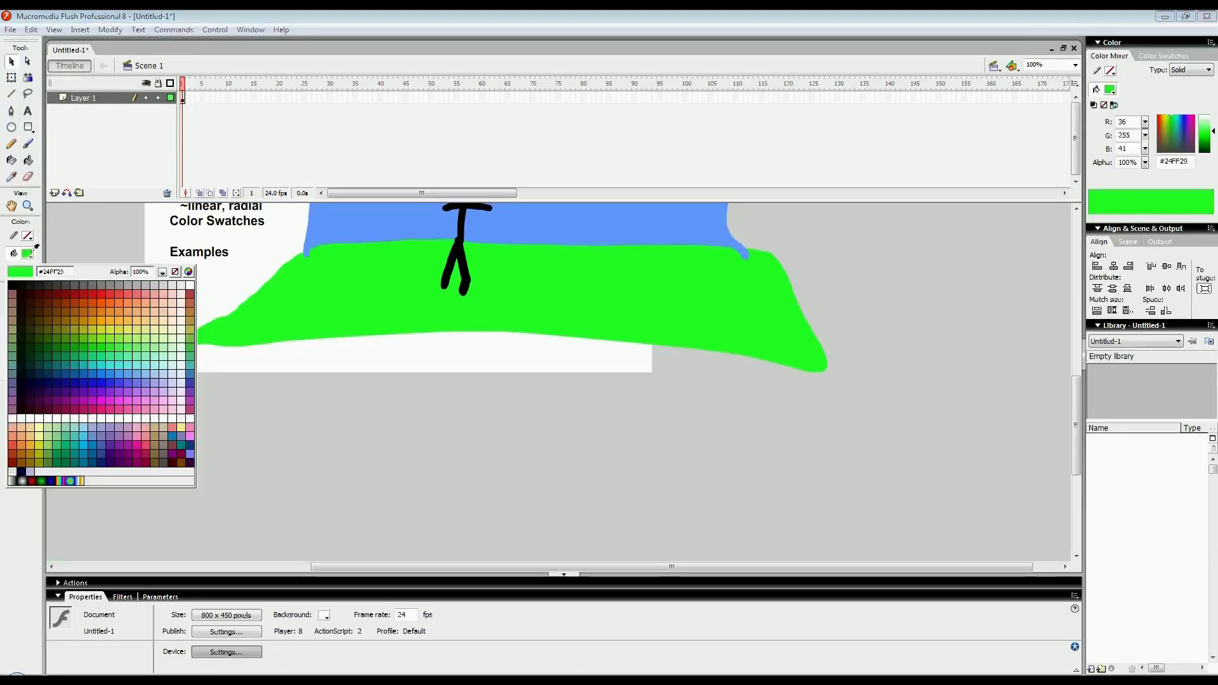
click(188, 271)
drag(652, 252, 586, 349)
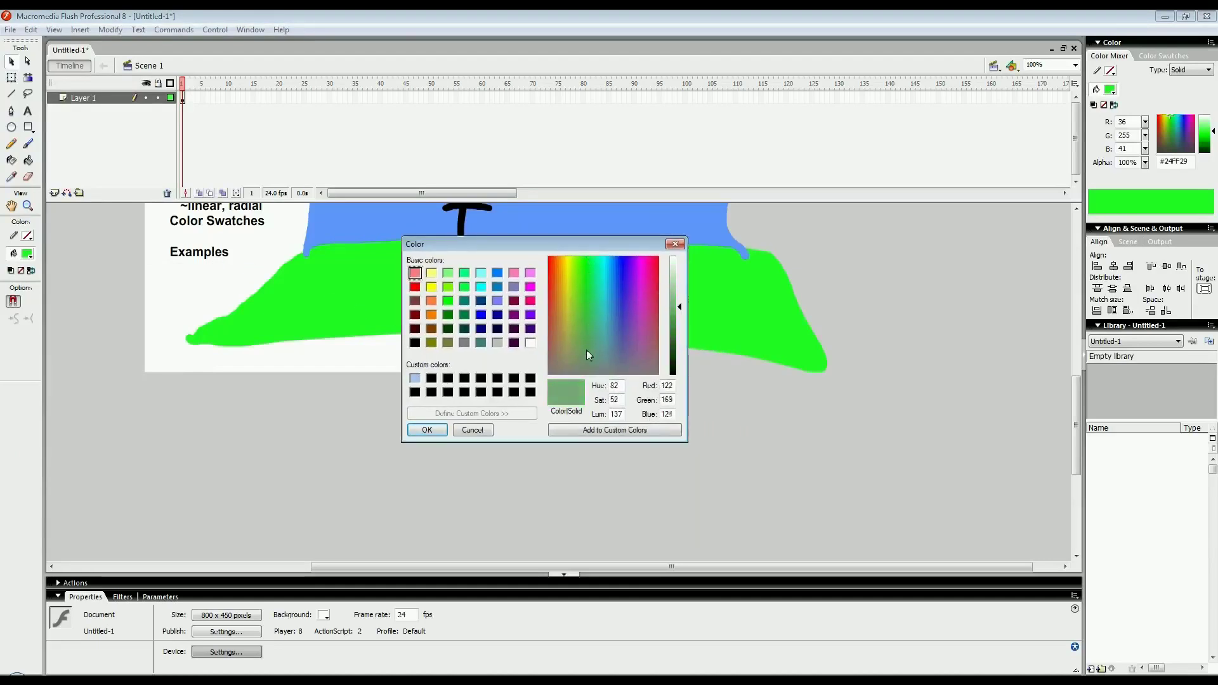
click(587, 348)
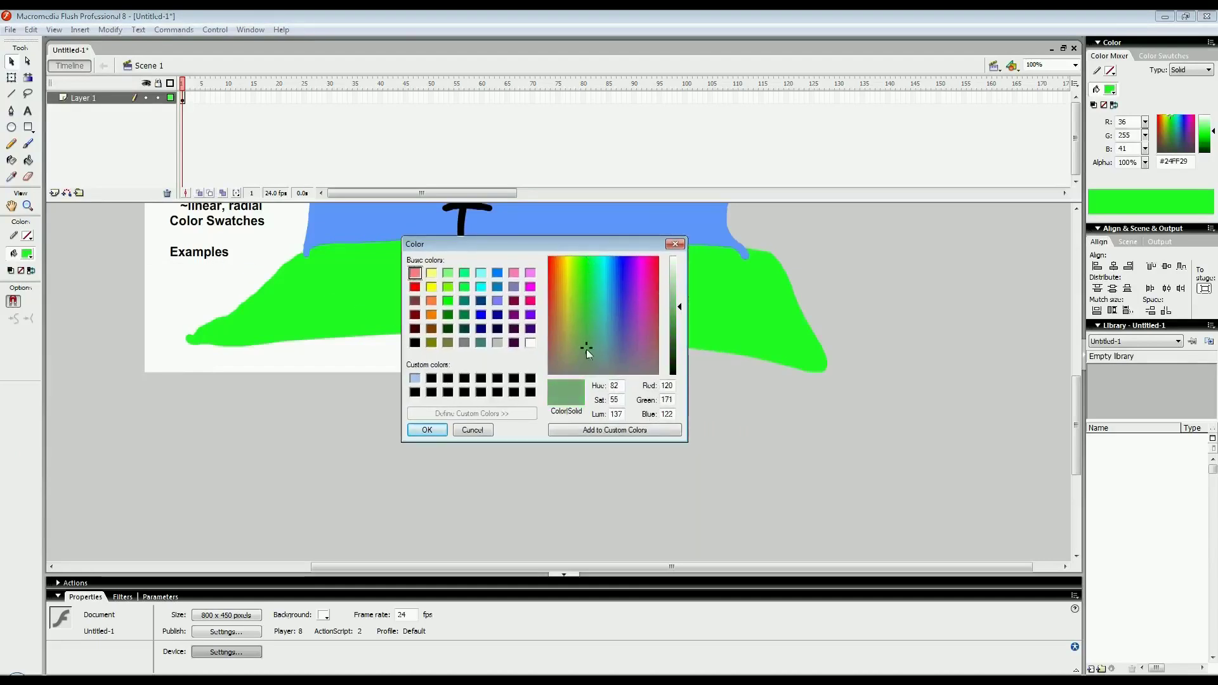
click(430, 430)
- Brush a second ground outline below the first scene and fill it with the muted green
mouse_move(354, 482)
mouse_down()
mouse_move(316, 373)
mouse_move(315, 421)
mouse_up()
key(b)
mouse_move(220, 404)
mouse_down()
mouse_move(179, 455)
mouse_move(222, 401)
mouse_move(787, 420)
mouse_up()
drag(150, 482, 774, 489)
mouse_move(786, 419)
mouse_down()
mouse_move(819, 510)
mouse_move(789, 431)
mouse_move(815, 509)
mouse_move(678, 484)
mouse_up()
scroll(678, 484, up, 3)
key(k)
click(448, 448)
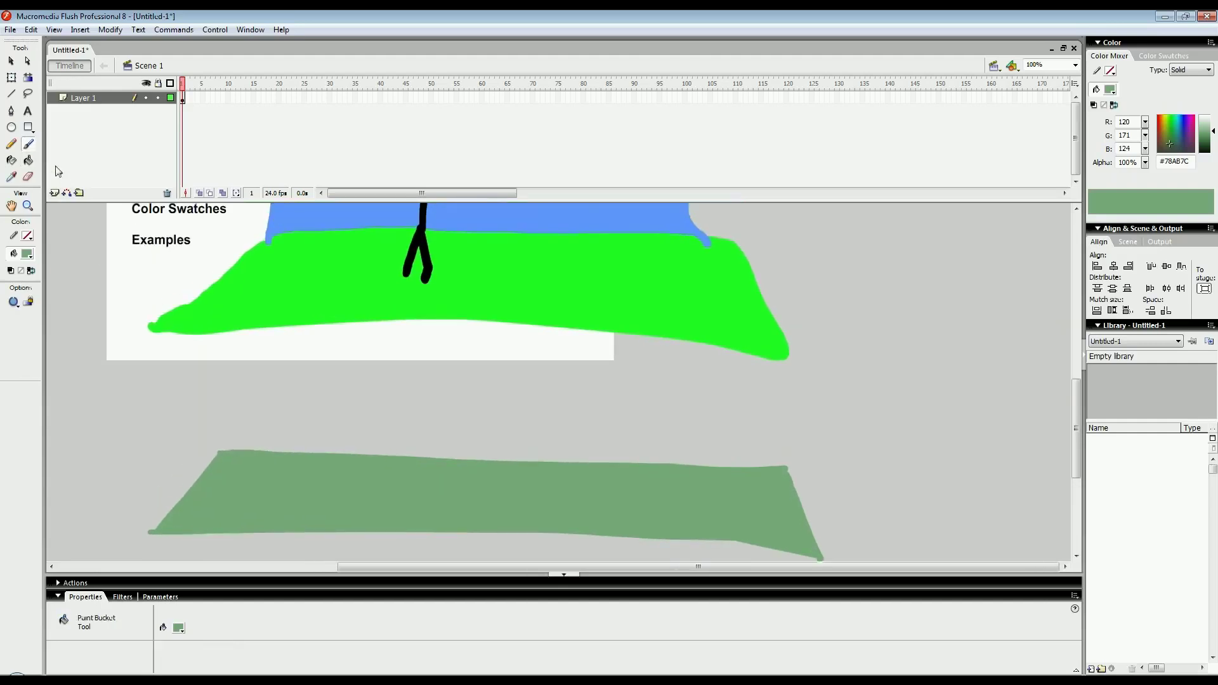
- Brush a black stick figure standing on the muted green ground
click(29, 145)
click(28, 254)
click(7, 289)
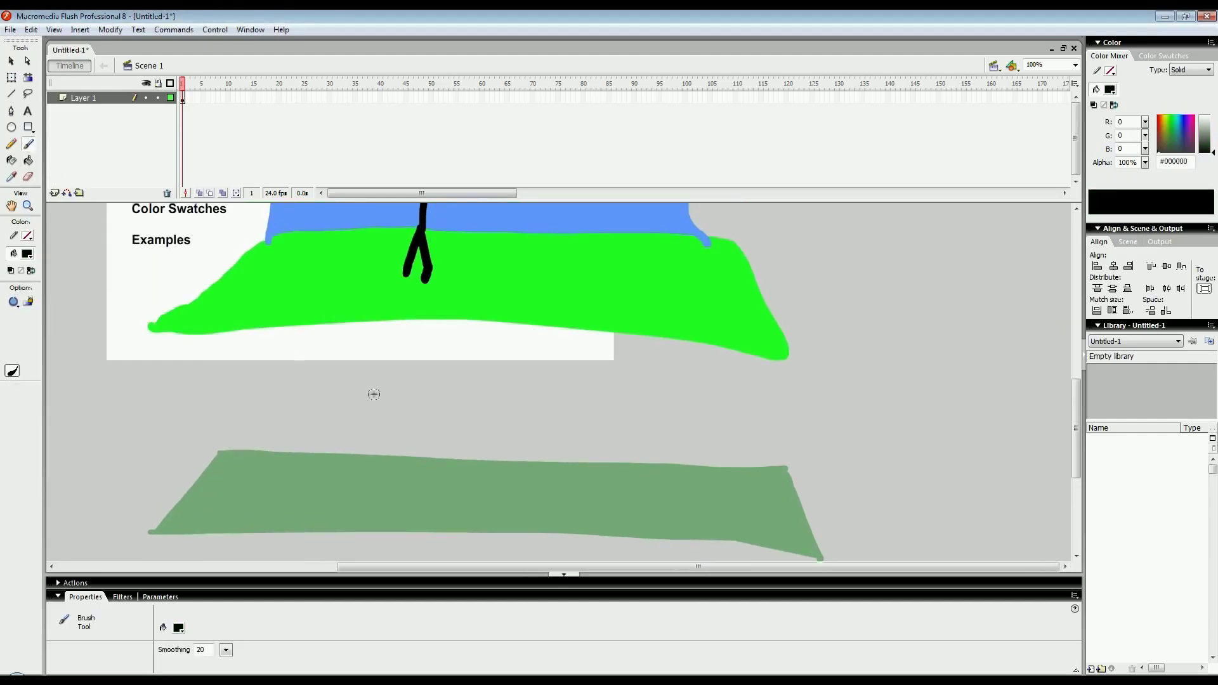
mouse_move(404, 423)
mouse_down()
mouse_move(418, 461)
mouse_move(418, 489)
mouse_up()
drag(411, 458, 402, 479)
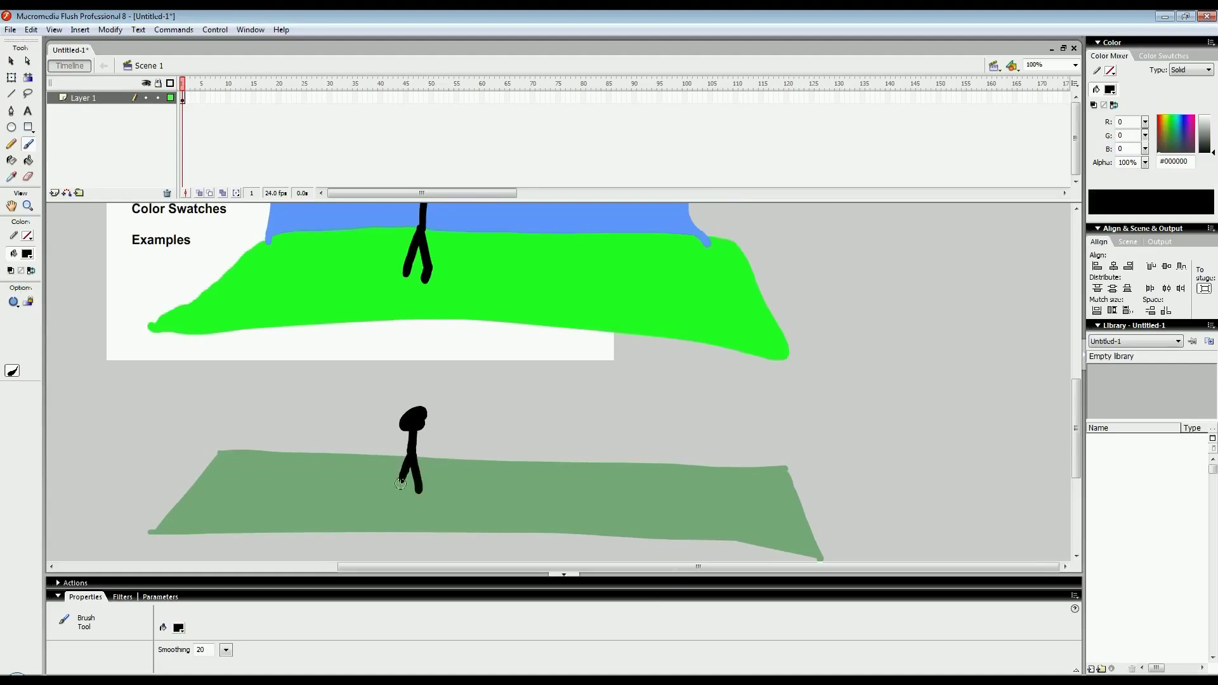
drag(393, 433, 426, 435)
mouse_move(347, 381)
mouse_down()
mouse_move(356, 421)
mouse_move(307, 410)
mouse_move(285, 420)
mouse_up()
- Sample the first scene's sky blue as the fill color and desaturate it to the pale blue #BDD6E1
key(v)
click(27, 254)
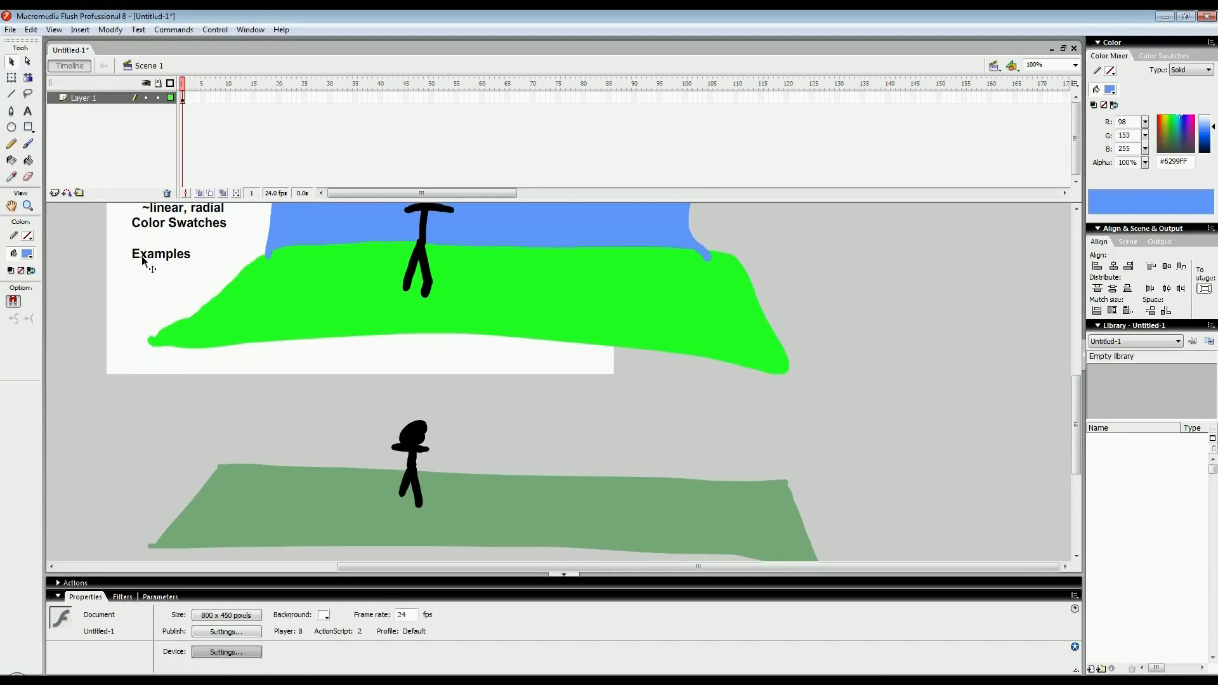
click(28, 254)
click(190, 255)
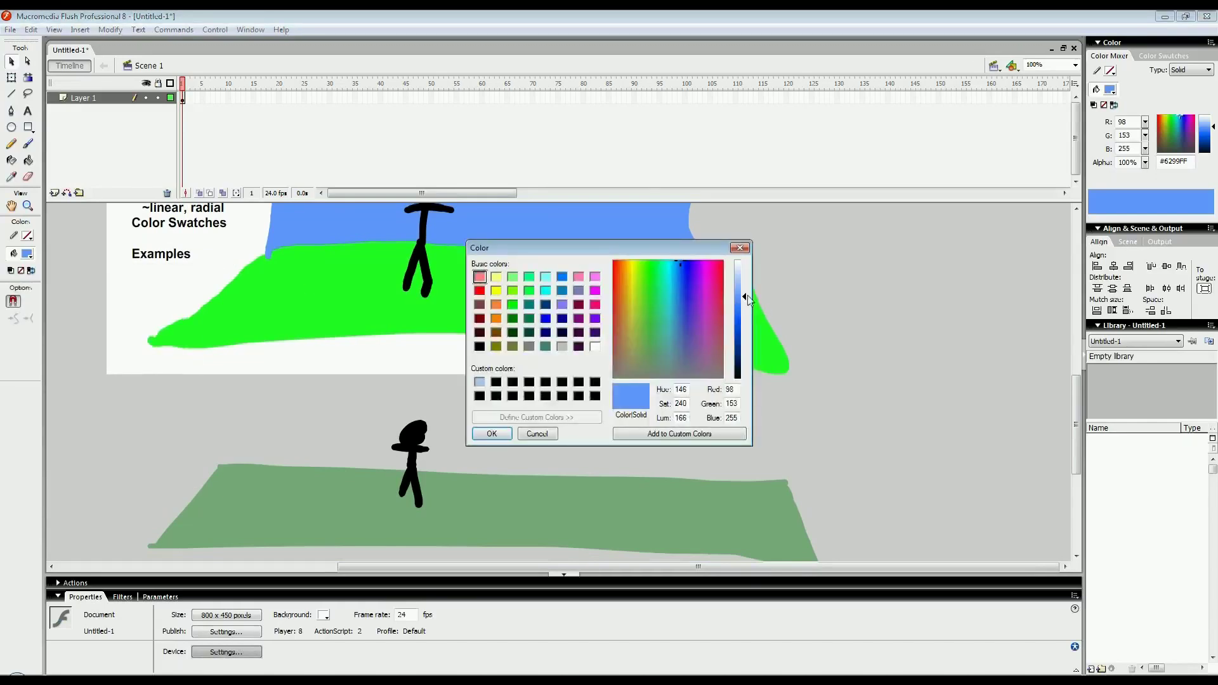
drag(749, 300, 675, 336)
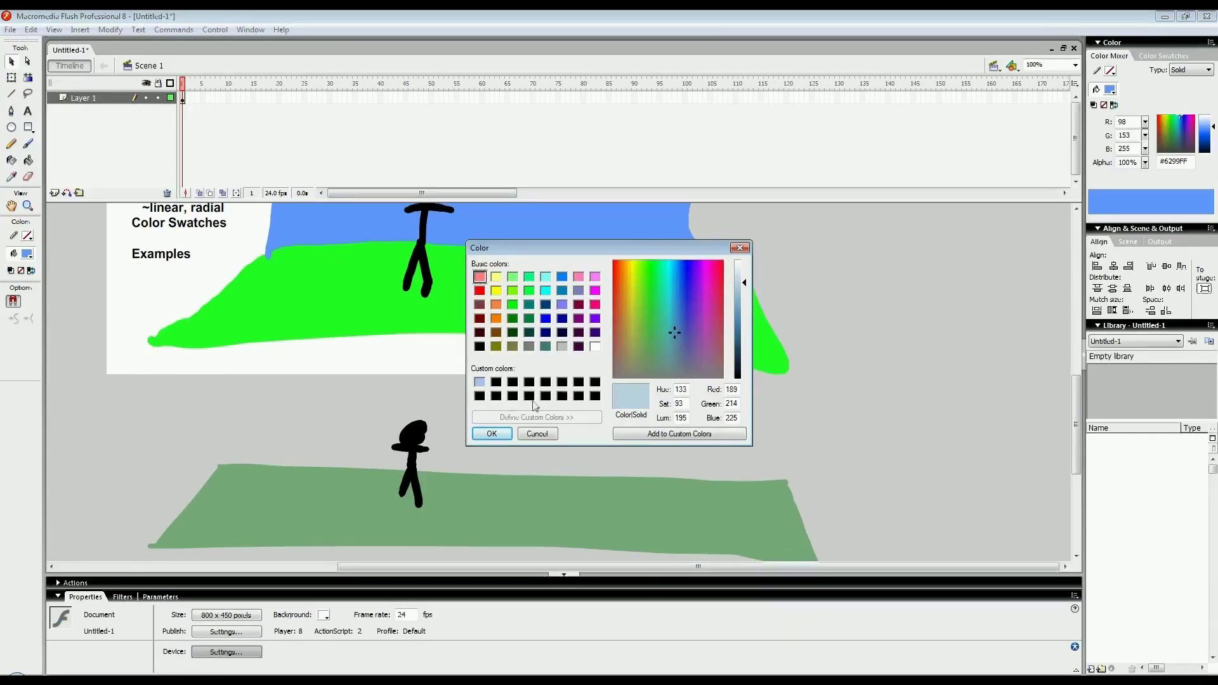
click(482, 431)
- Brush a sky outline above the muted green ground and fill it with the pale blue
scroll(231, 463, up, 1)
key(b)
mouse_move(232, 480)
mouse_down()
mouse_move(251, 395)
mouse_move(551, 391)
mouse_move(768, 516)
mouse_up()
key(k)
click(649, 465)
- Examine the desaturated scene up close and compare its colors with the saturated scene above it
drag(381, 432, 419, 343)
key(v)
key(ctrl+=)
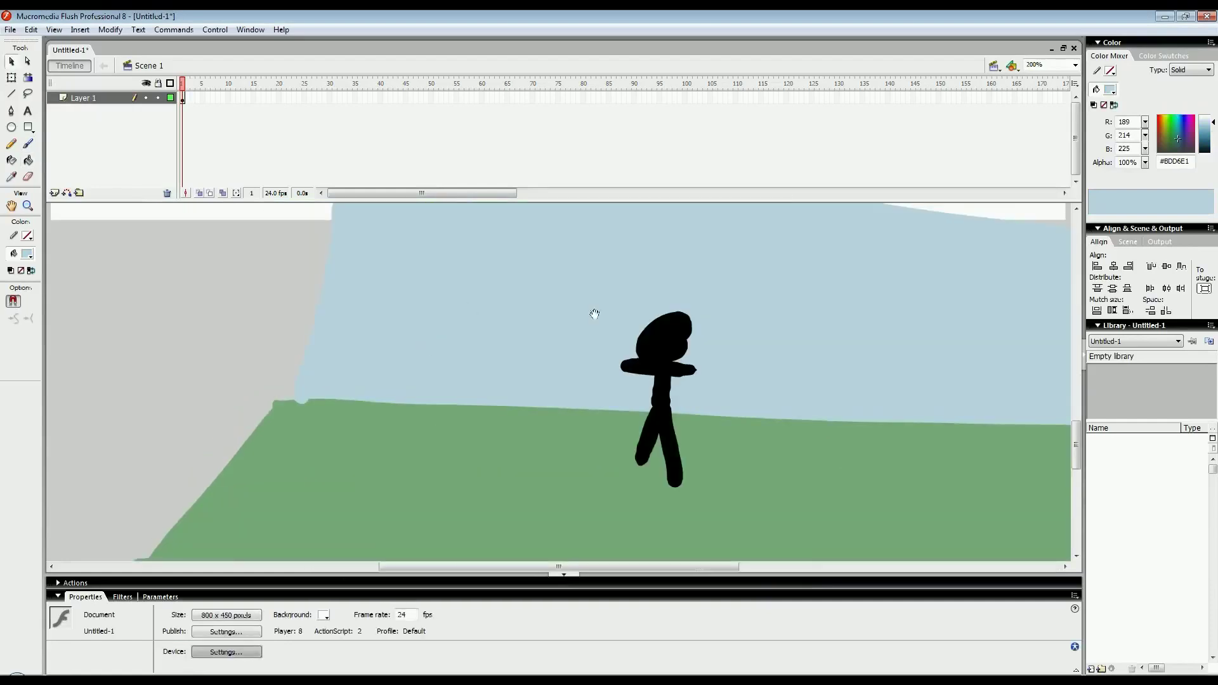
drag(728, 387, 521, 432)
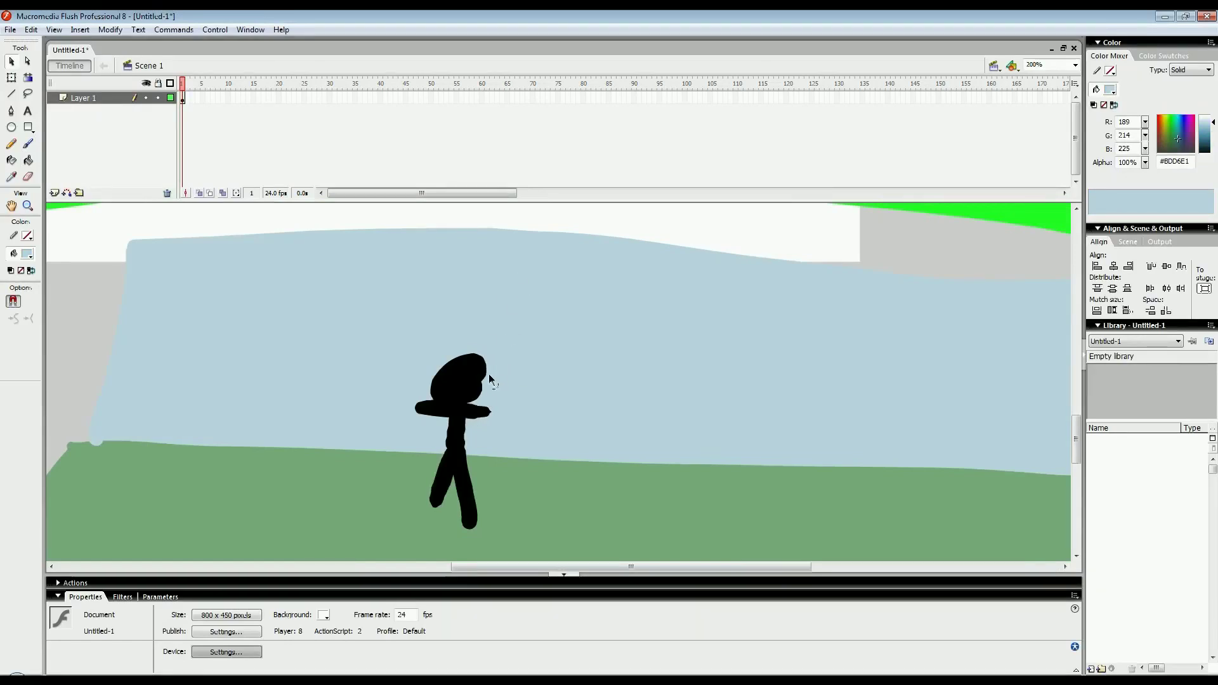
drag(525, 222, 476, 368)
key(ctrl+-)
drag(680, 340, 605, 394)
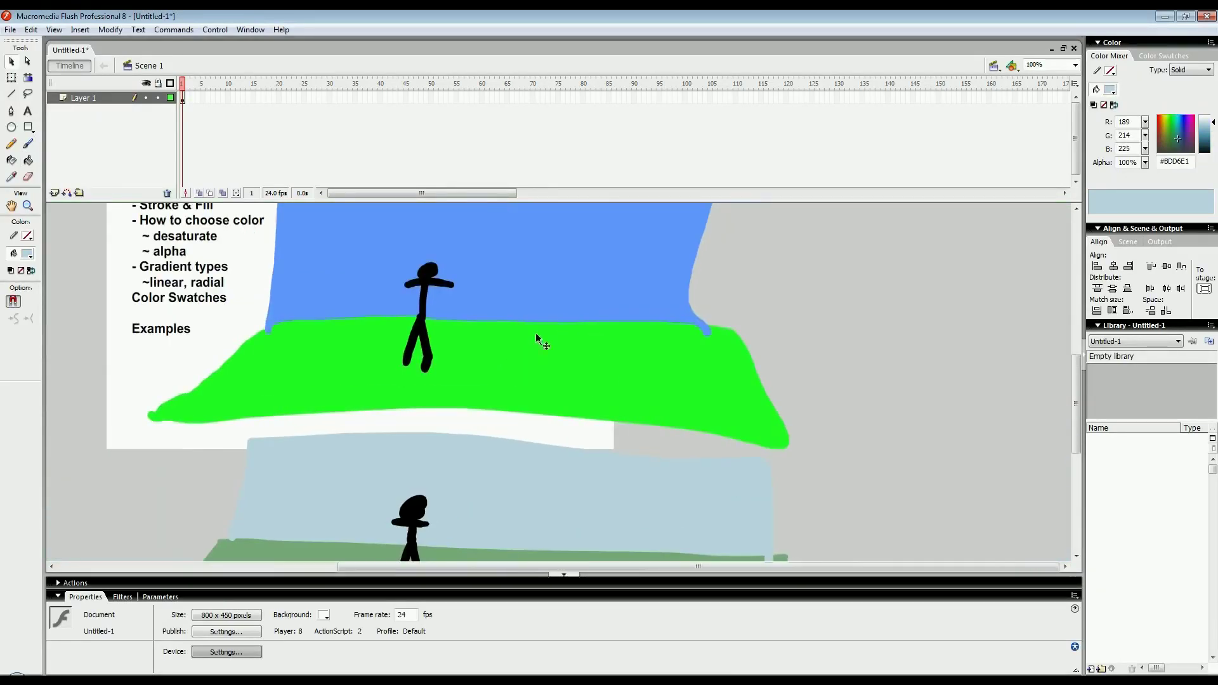
scroll(528, 379, down, 4)
scroll(535, 354, up, 2)
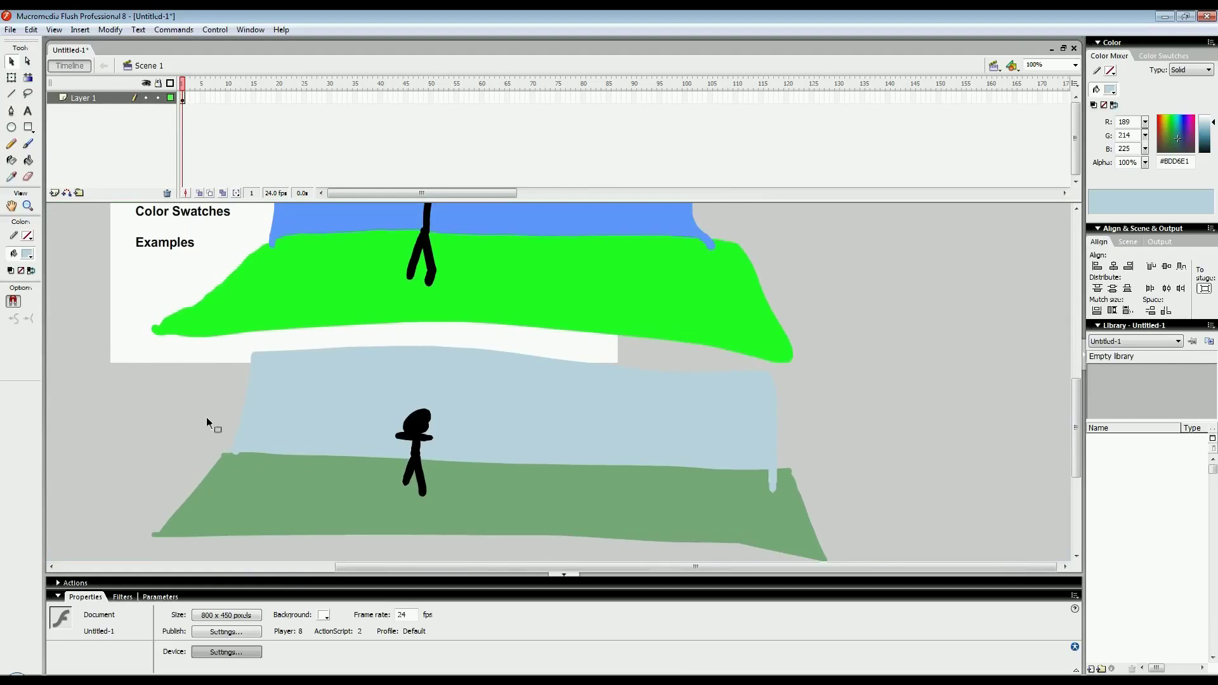
mouse_move(207, 416)
mouse_down()
mouse_move(242, 413)
mouse_move(209, 413)
mouse_move(240, 398)
mouse_move(210, 406)
mouse_up()
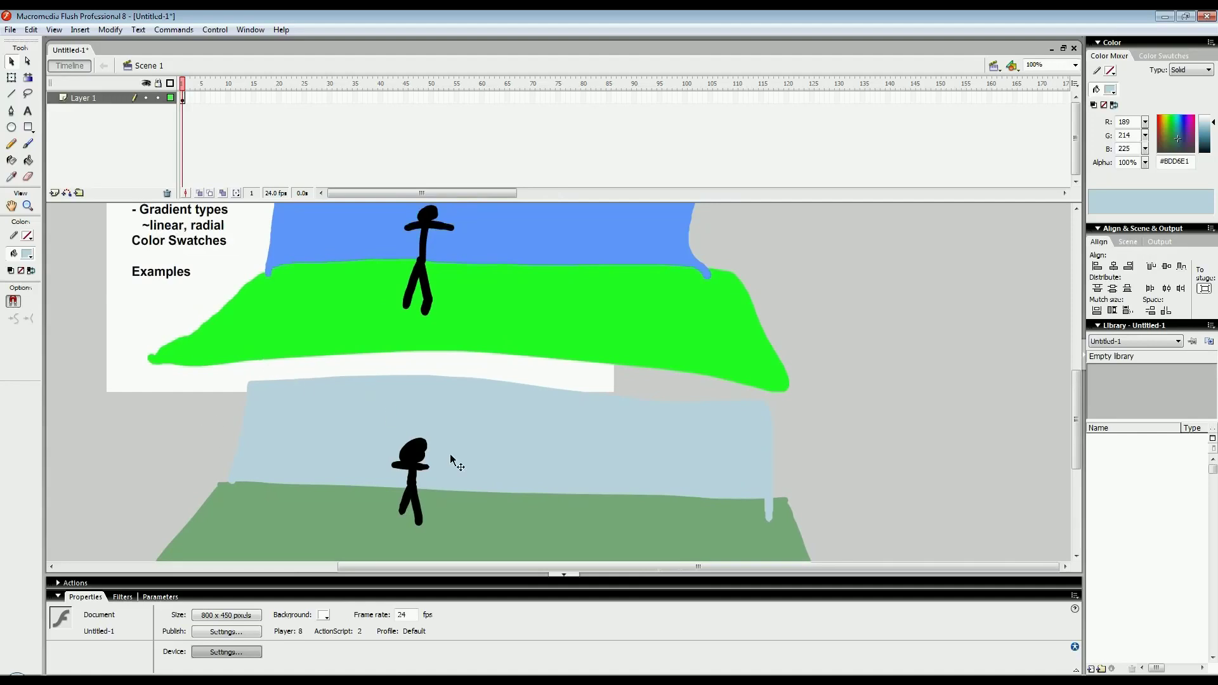
drag(688, 327, 667, 350)
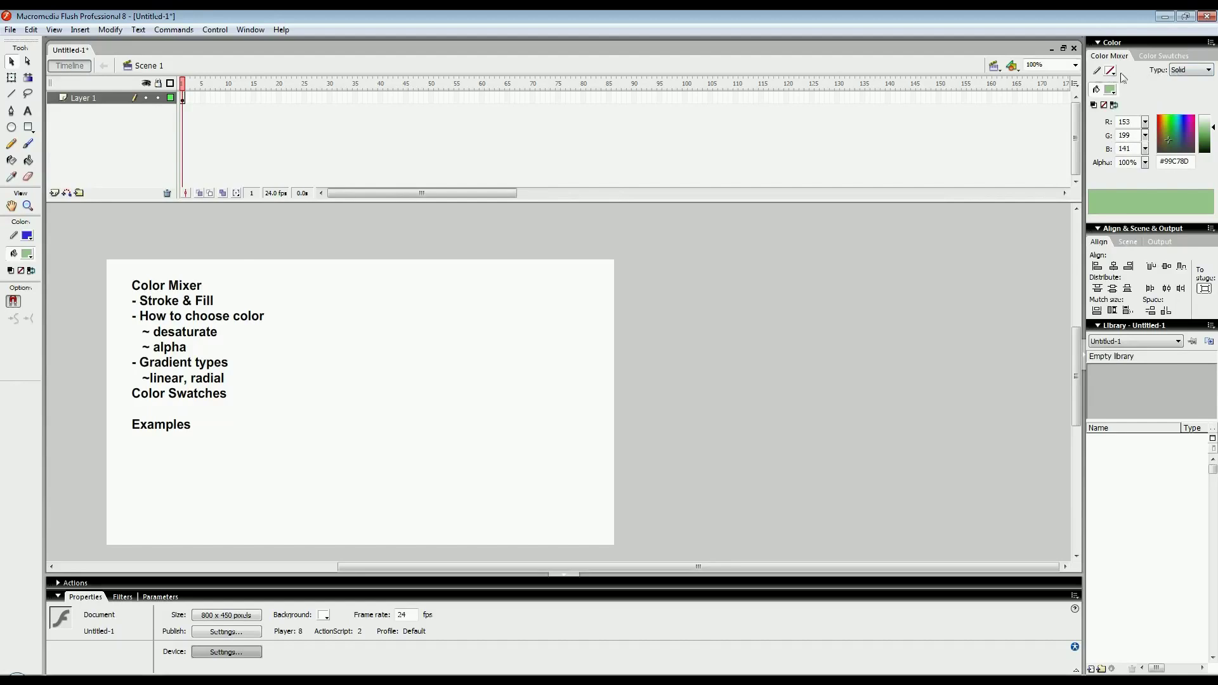
- Set the Rectangle tool to draw with no stroke and a red #E91616 fill
click(28, 127)
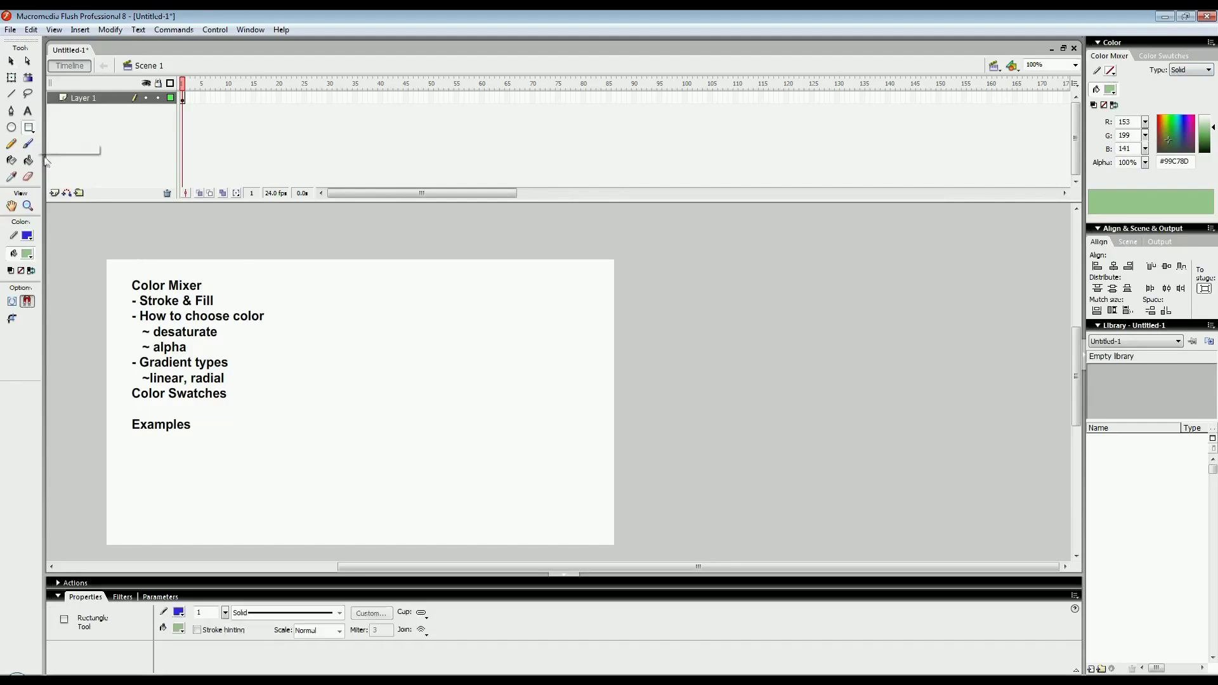
click(26, 236)
click(175, 246)
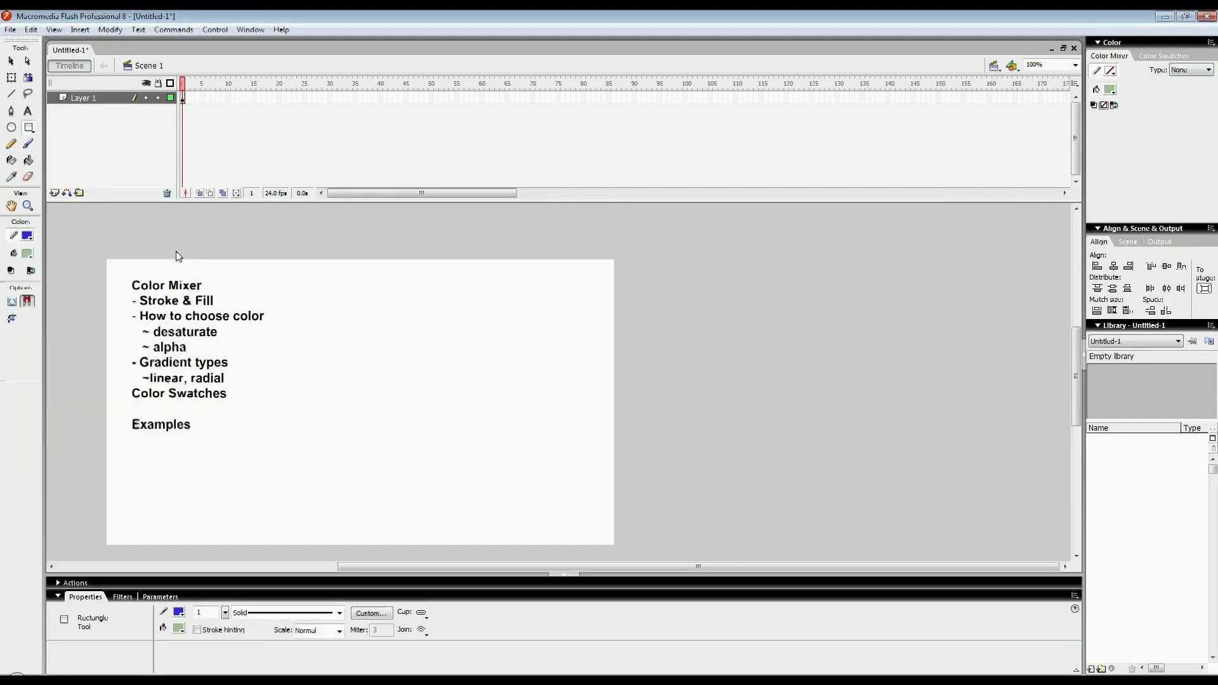
click(26, 254)
click(100, 294)
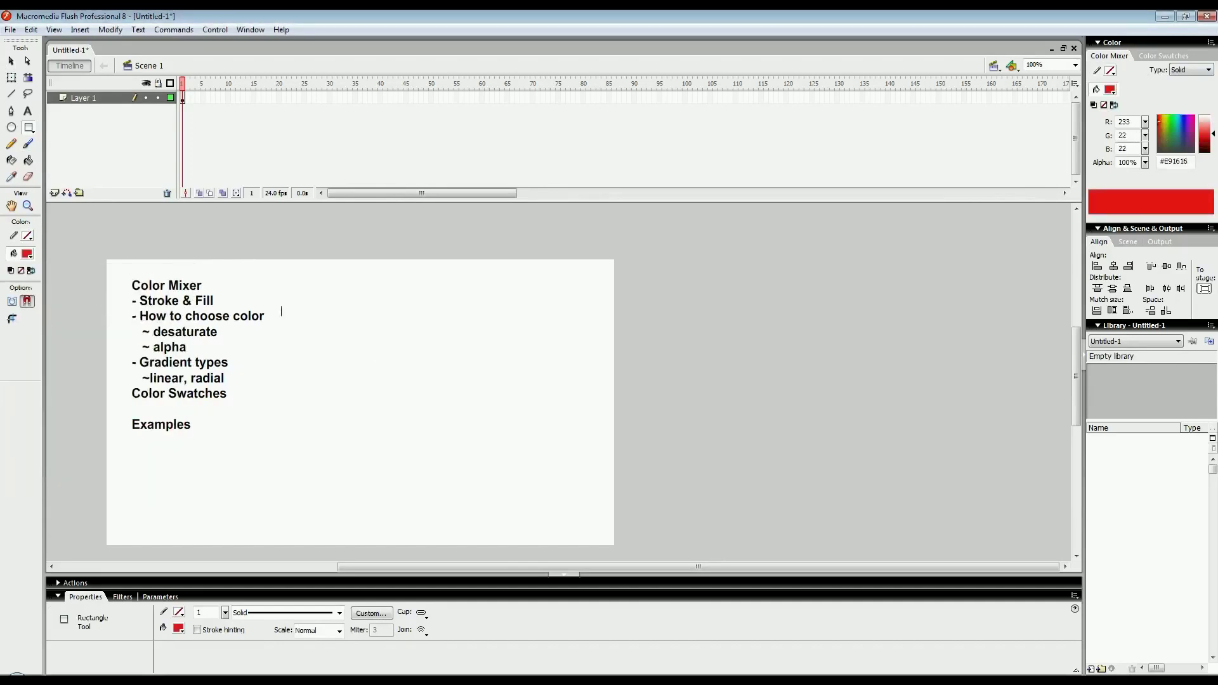
- Draw a solid red rectangle about 493 by 262 pixels beside the topic list and select it
drag(280, 316, 593, 484)
drag(467, 511, 467, 492)
key(v)
drag(434, 381, 439, 389)
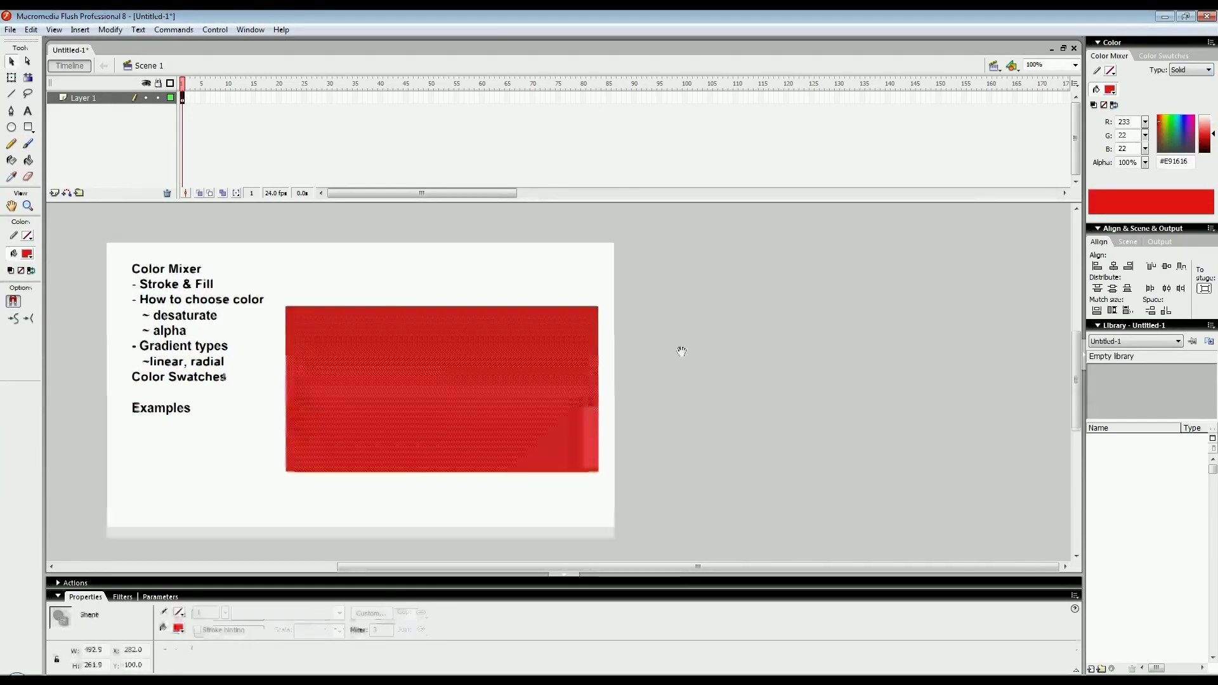
drag(681, 352, 681, 361)
- Change the rectangle's fill to a linear gradient running from yellow #DFDF3A to orange #FF5500
click(1190, 71)
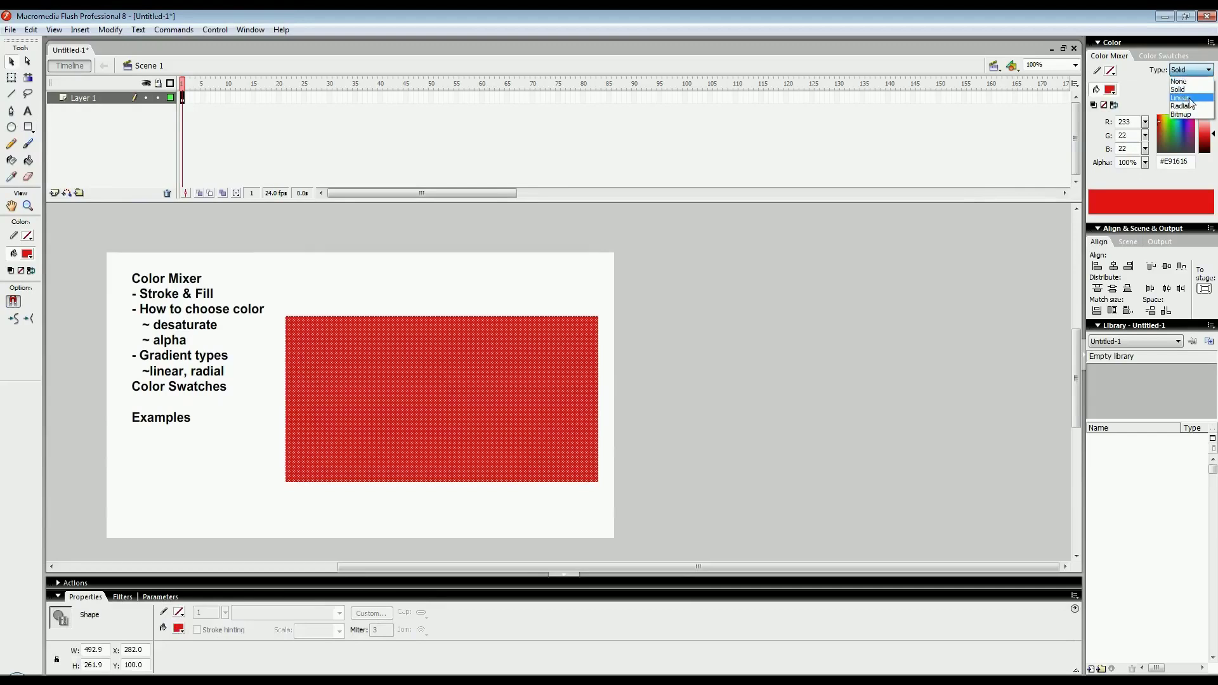
click(1190, 99)
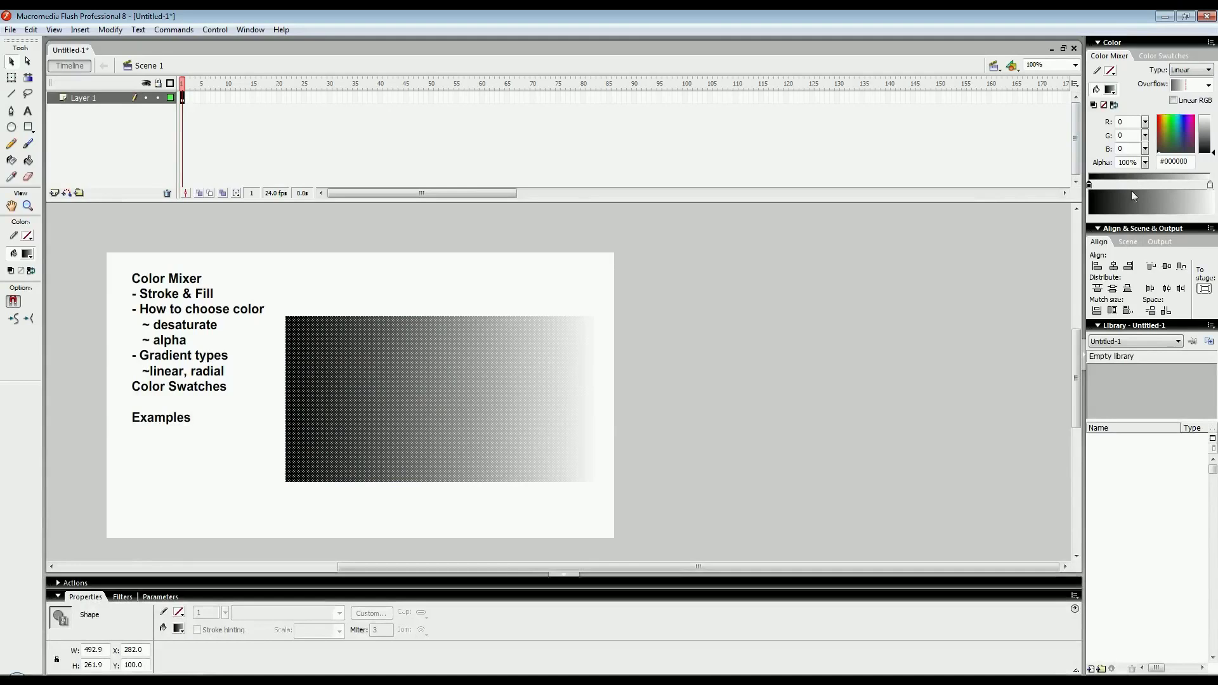
click(1089, 185)
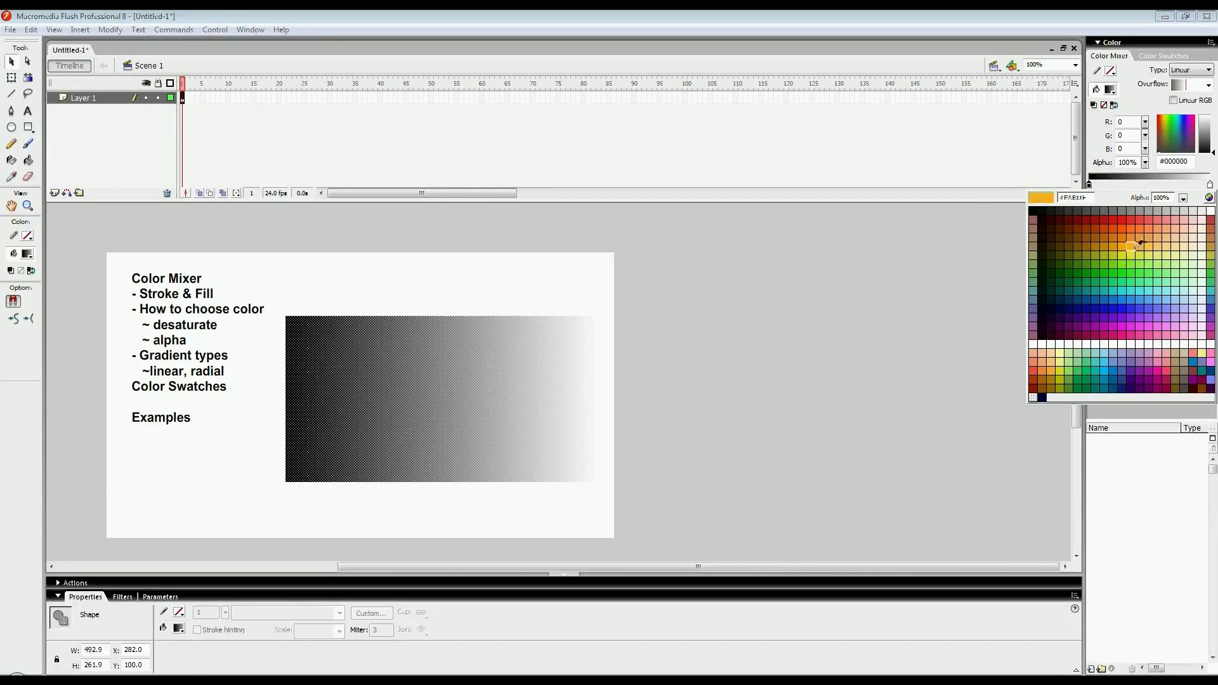
click(1140, 269)
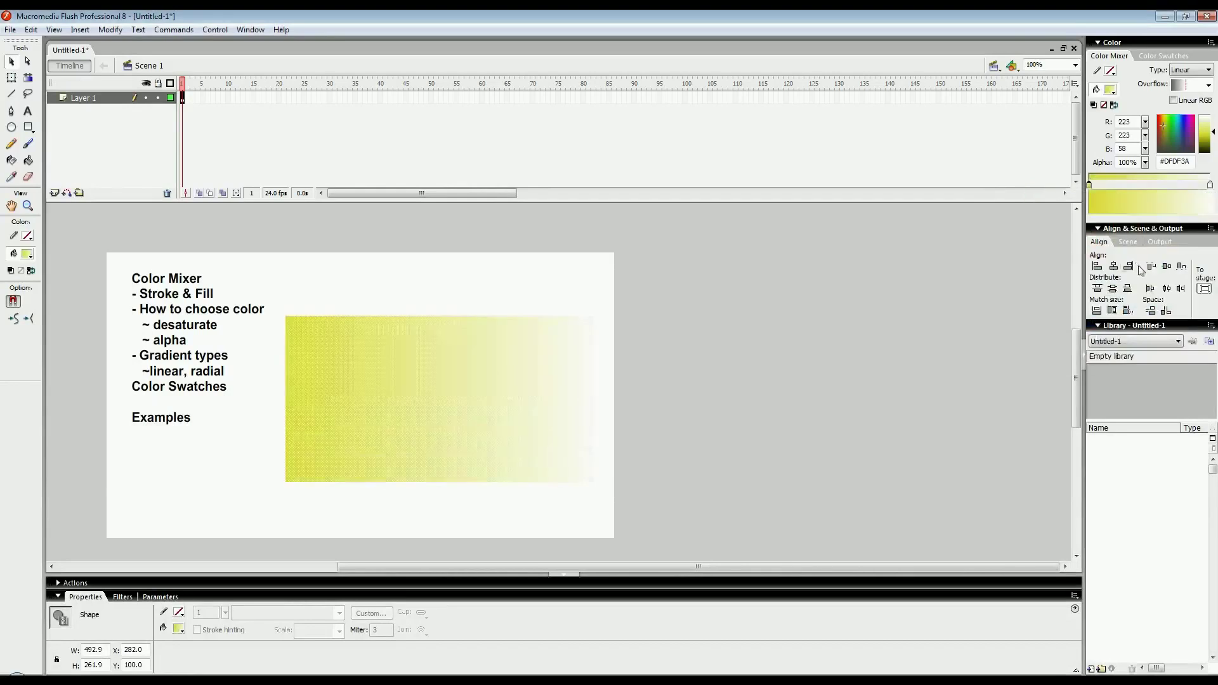
click(1210, 186)
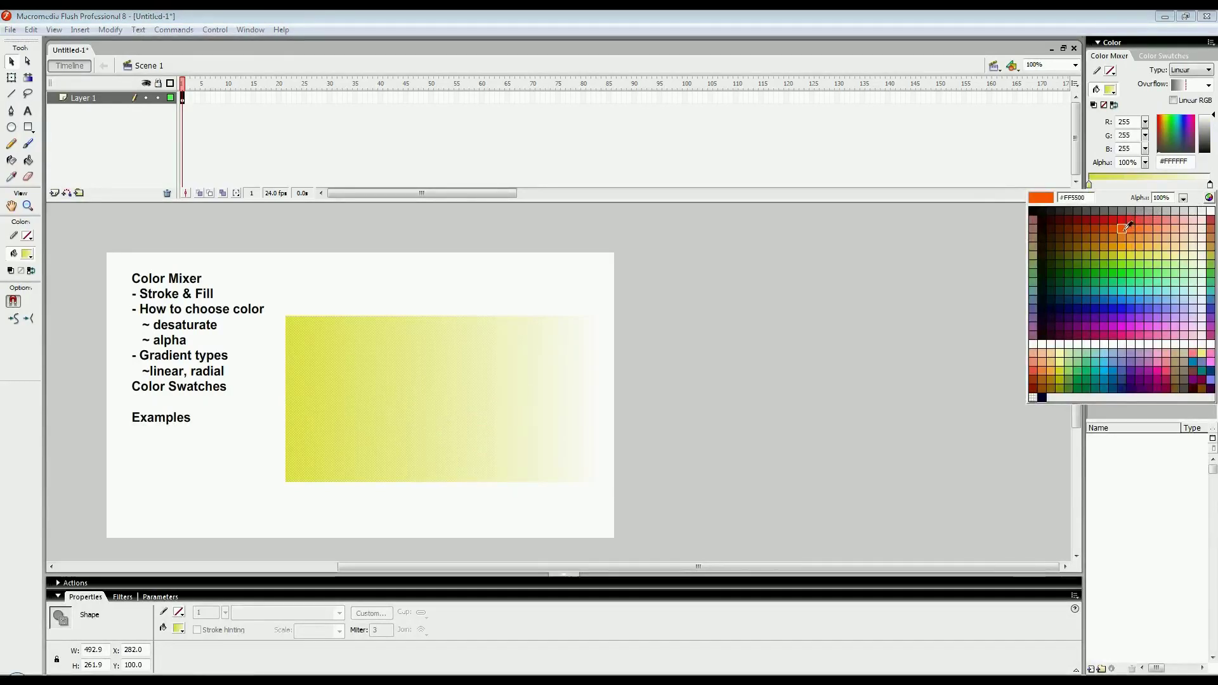
click(1128, 226)
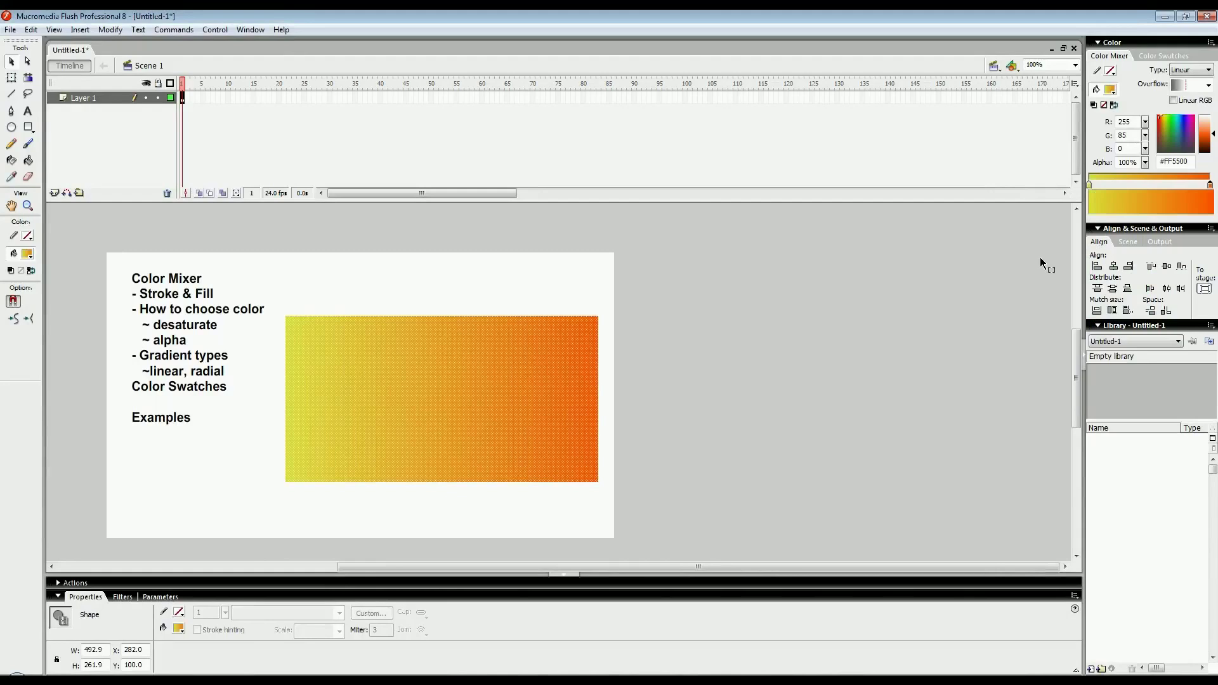
- Reselect the rectangle and try shifting the gradient's yellow color marker inward and back to its end
click(413, 294)
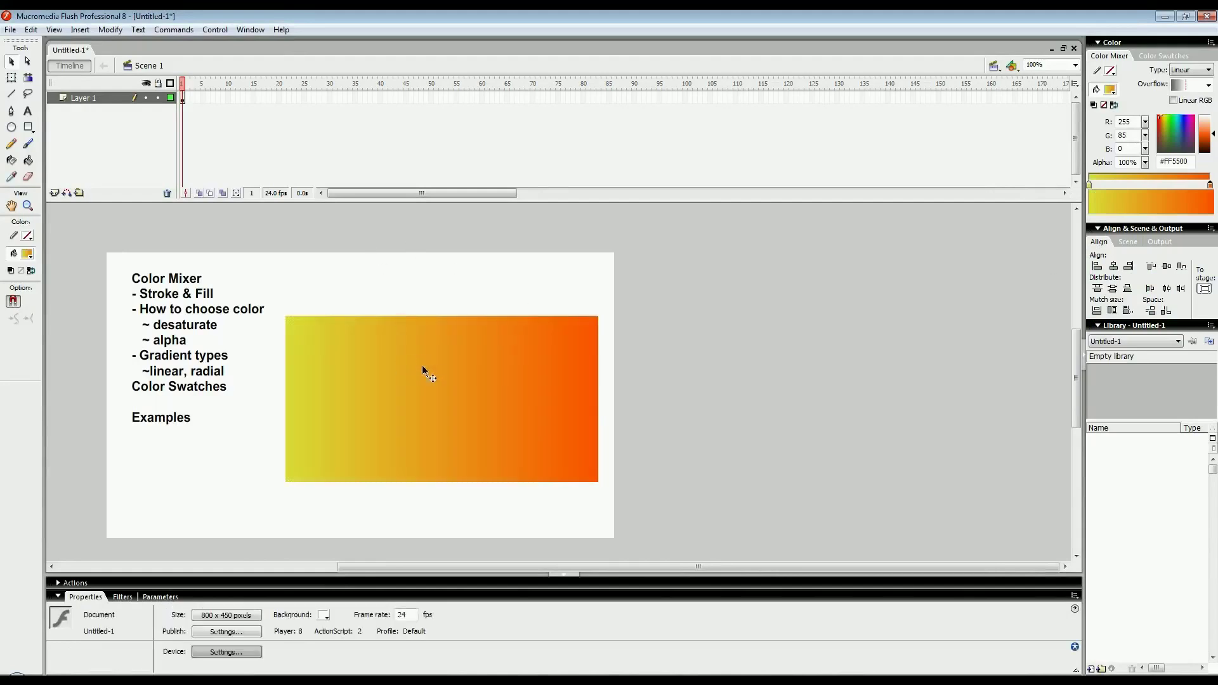
click(454, 405)
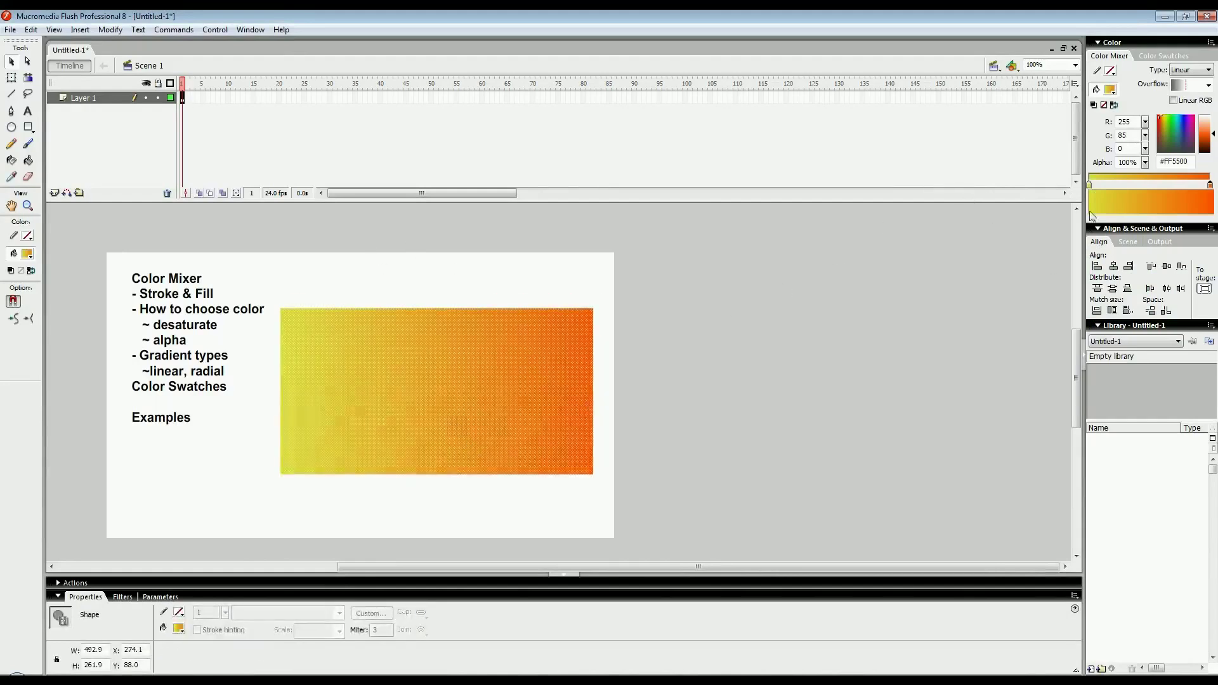
mouse_move(1088, 184)
mouse_down()
mouse_move(1171, 186)
mouse_move(1094, 184)
mouse_up()
mouse_move(1209, 184)
mouse_down()
mouse_move(1172, 182)
mouse_move(1210, 184)
mouse_up()
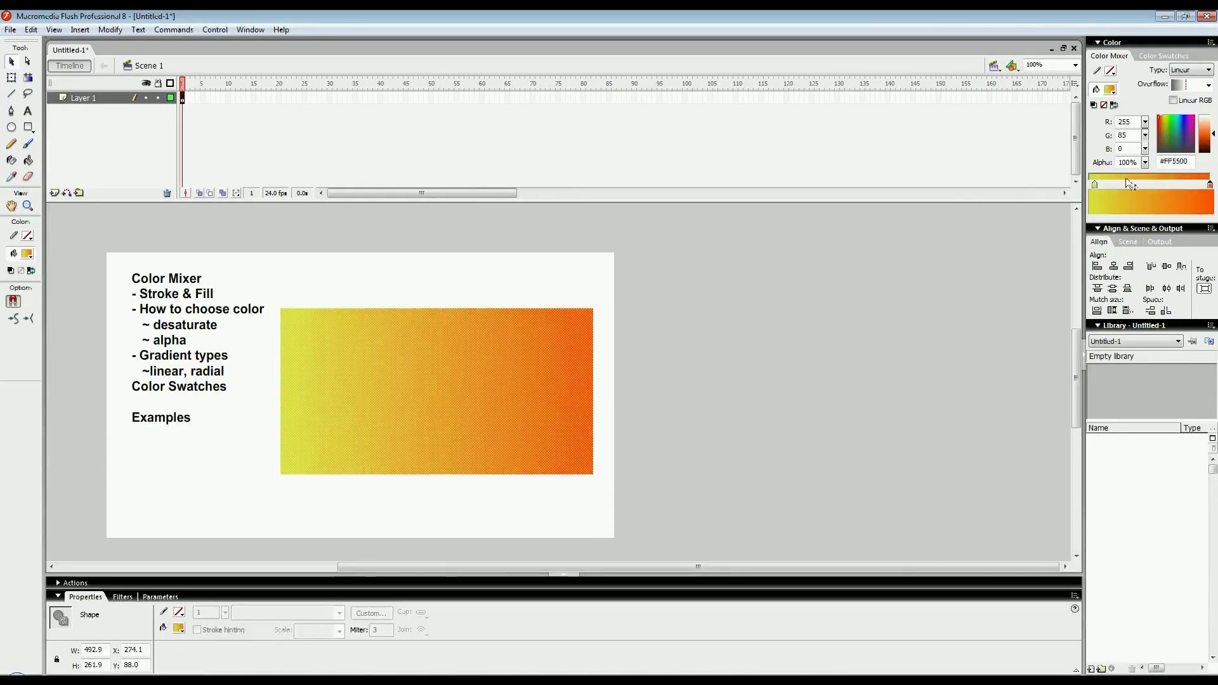
drag(1093, 187, 1087, 184)
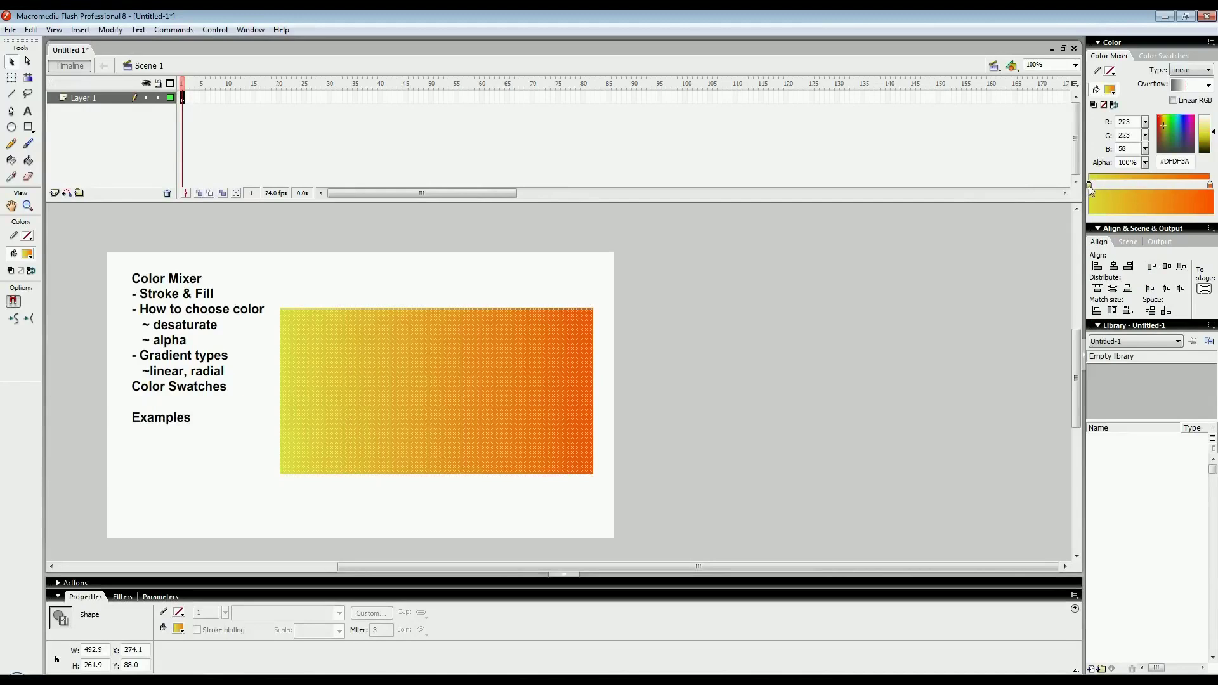
- Add three intermediate color markers to the gradient and make the middle one cyan #2FE1CF
click(1108, 186)
mouse_move(1111, 185)
mouse_down()
mouse_move(1135, 184)
mouse_move(1125, 185)
mouse_up()
click(1153, 186)
click(1136, 185)
drag(1179, 129, 1175, 125)
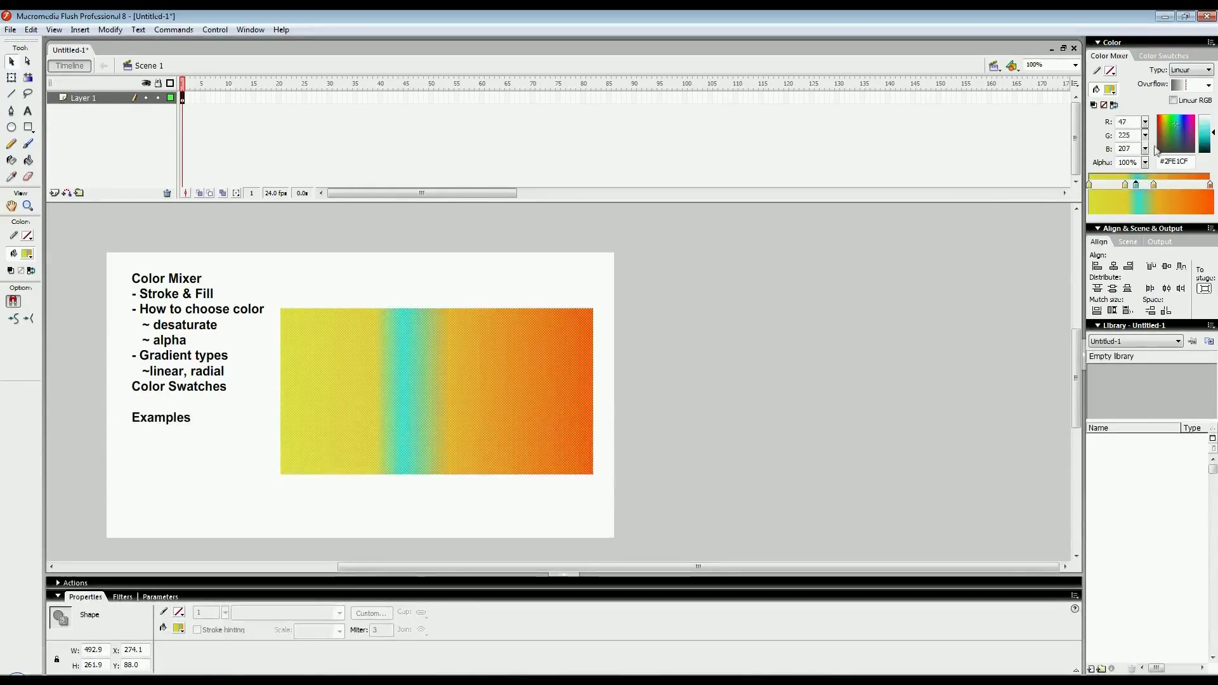
- Recolor the markers on either side of the cyan to green #A0C44D and blue #3A5AD6, and adjust the marker spacing
drag(1124, 185, 1118, 184)
drag(1175, 139, 1165, 134)
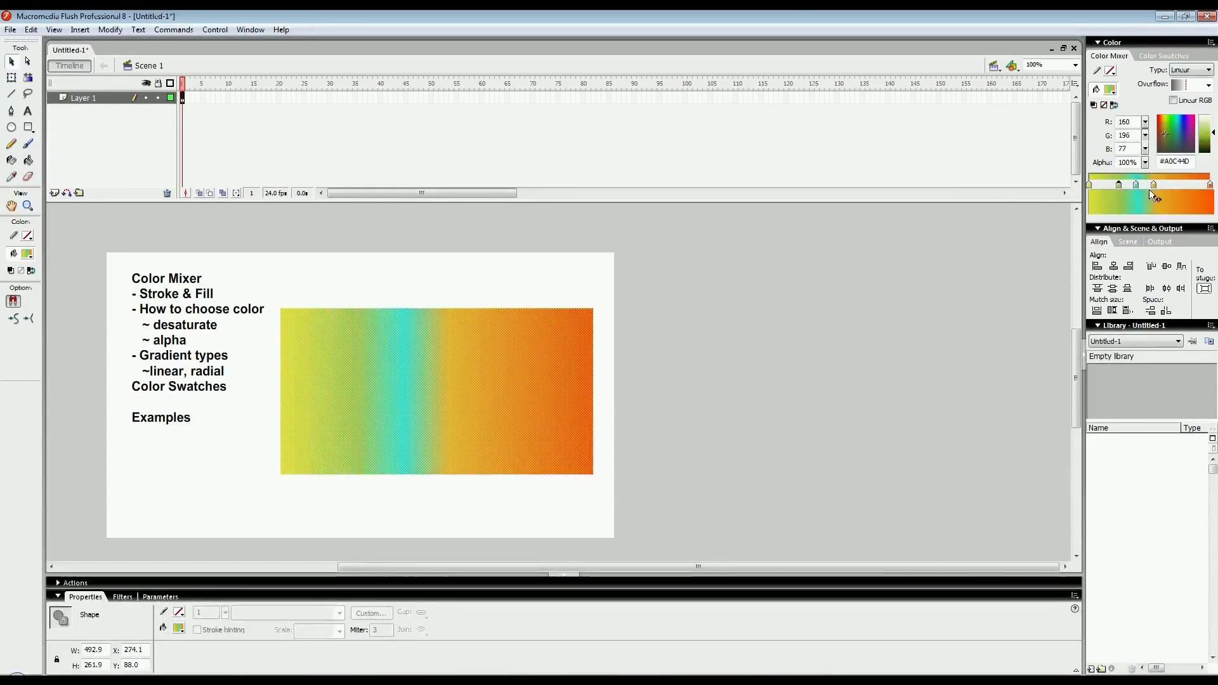
drag(1153, 185, 1174, 184)
click(1184, 133)
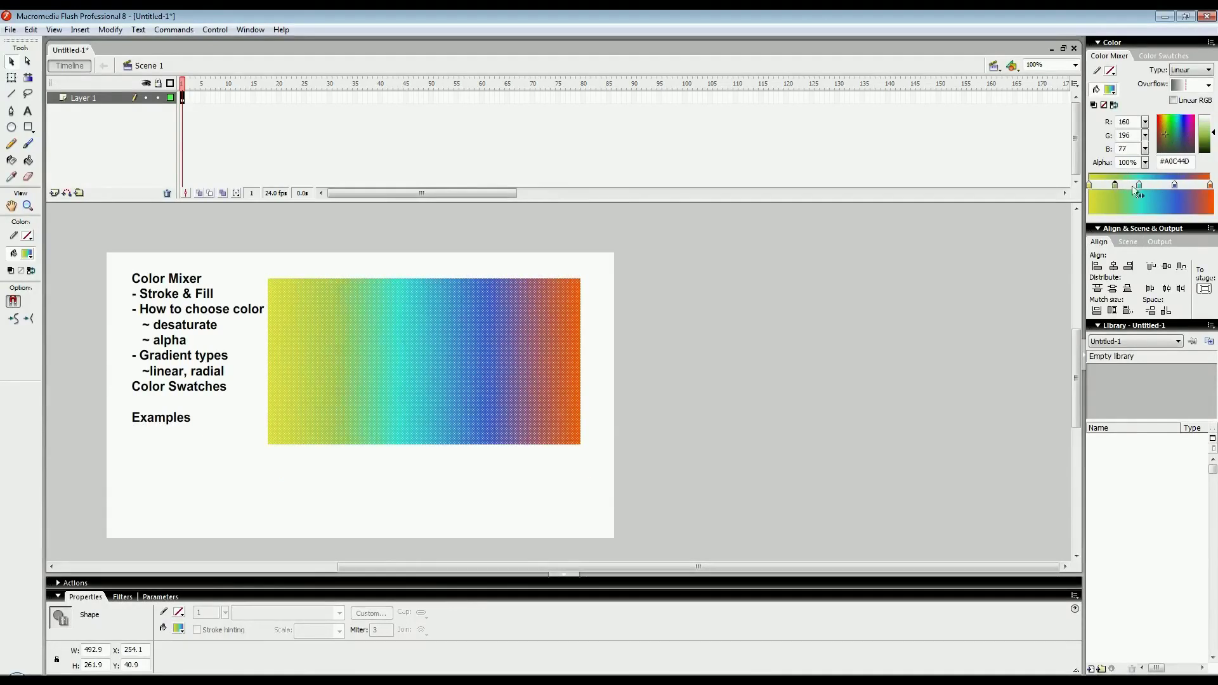
drag(1139, 185, 1178, 185)
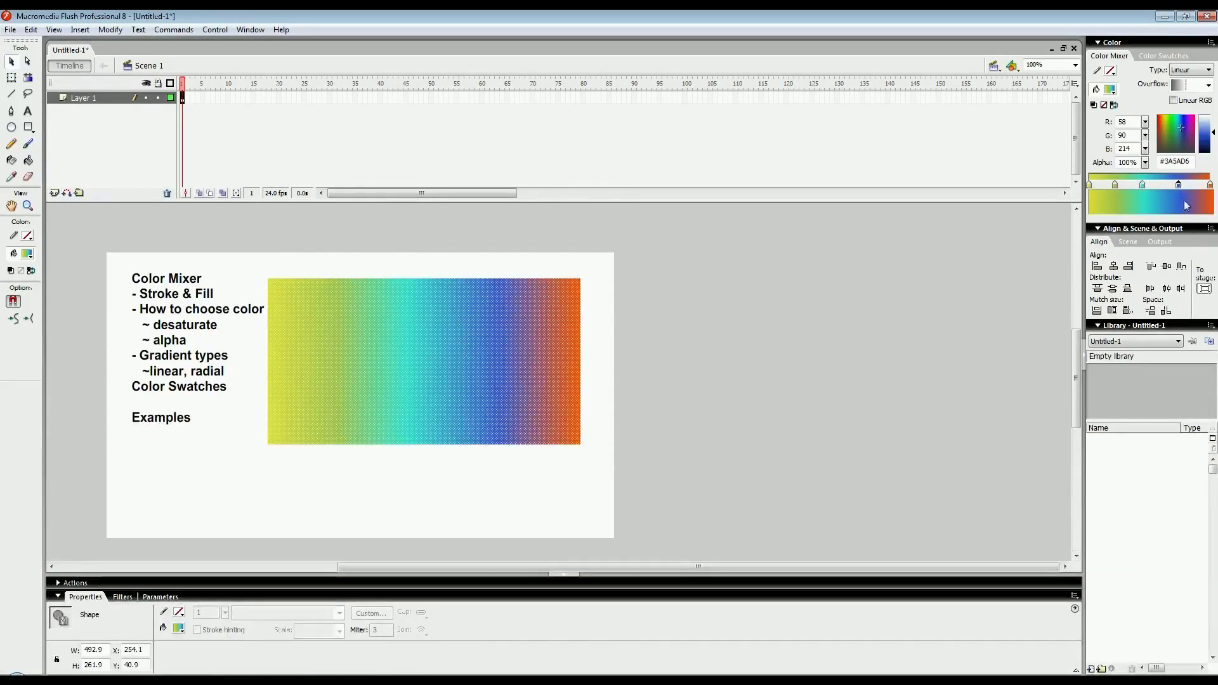
- Remove the three intermediate color markers from the gradient and deselect the rectangle
click(1142, 184)
drag(1143, 185, 1142, 219)
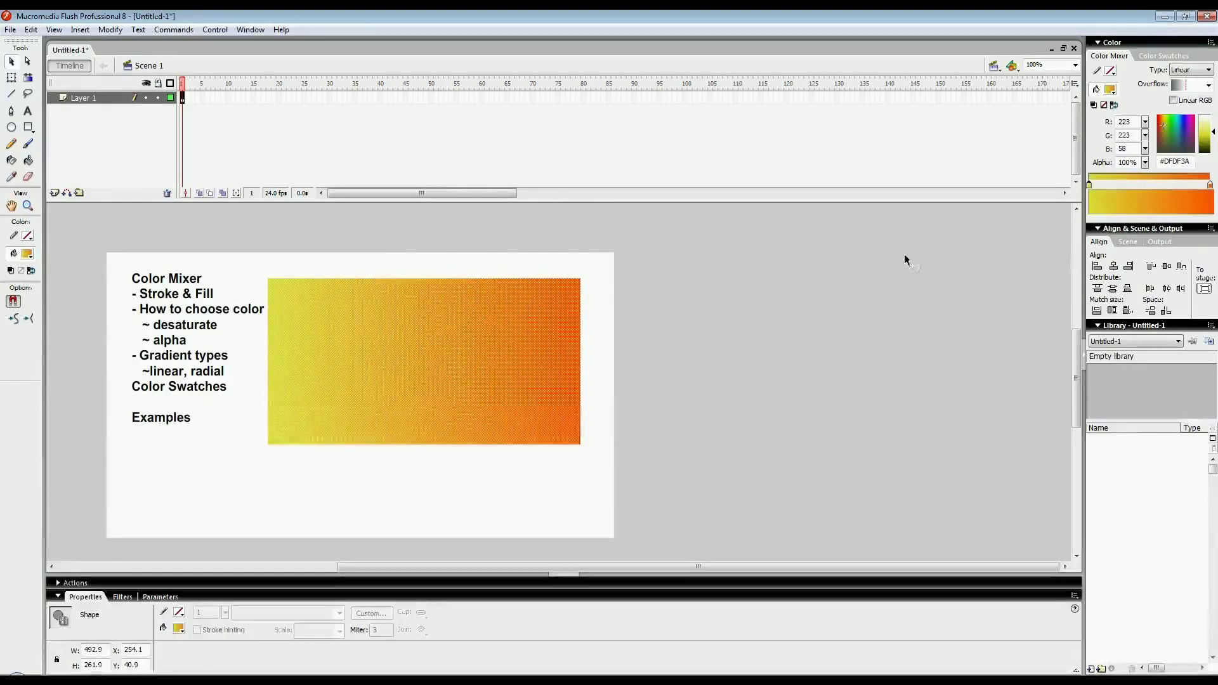
mouse_move(418, 346)
mouse_down()
mouse_move(416, 359)
mouse_move(443, 353)
mouse_move(418, 347)
mouse_up()
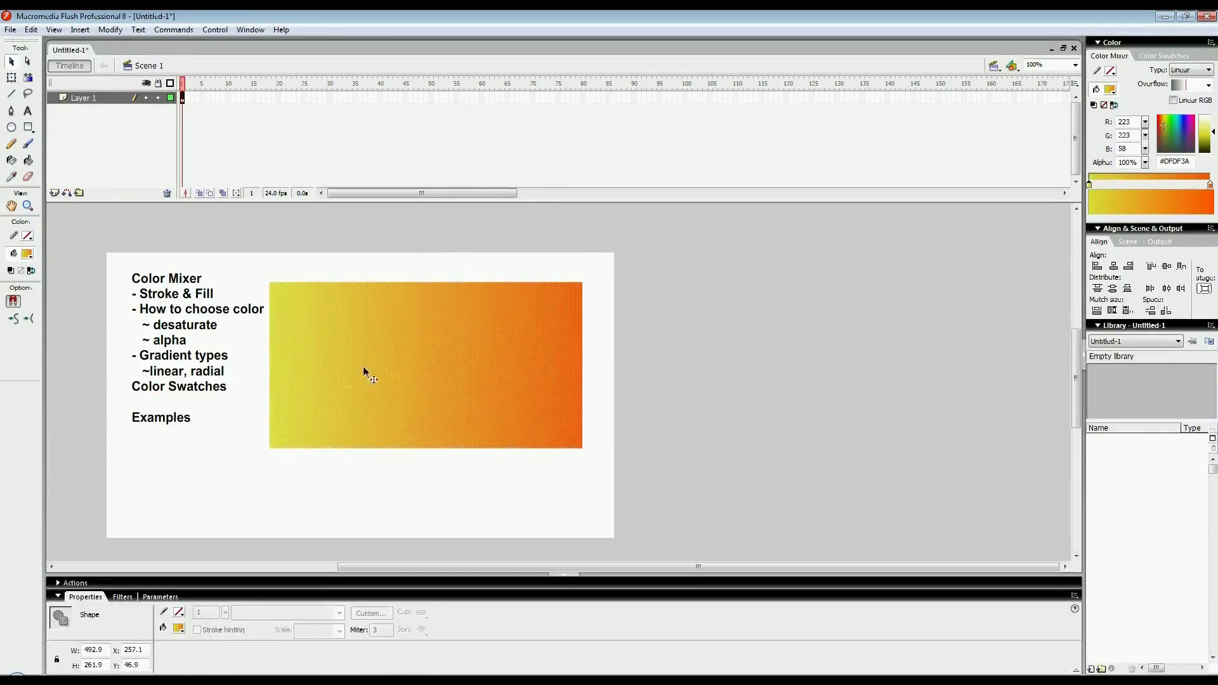
click(315, 462)
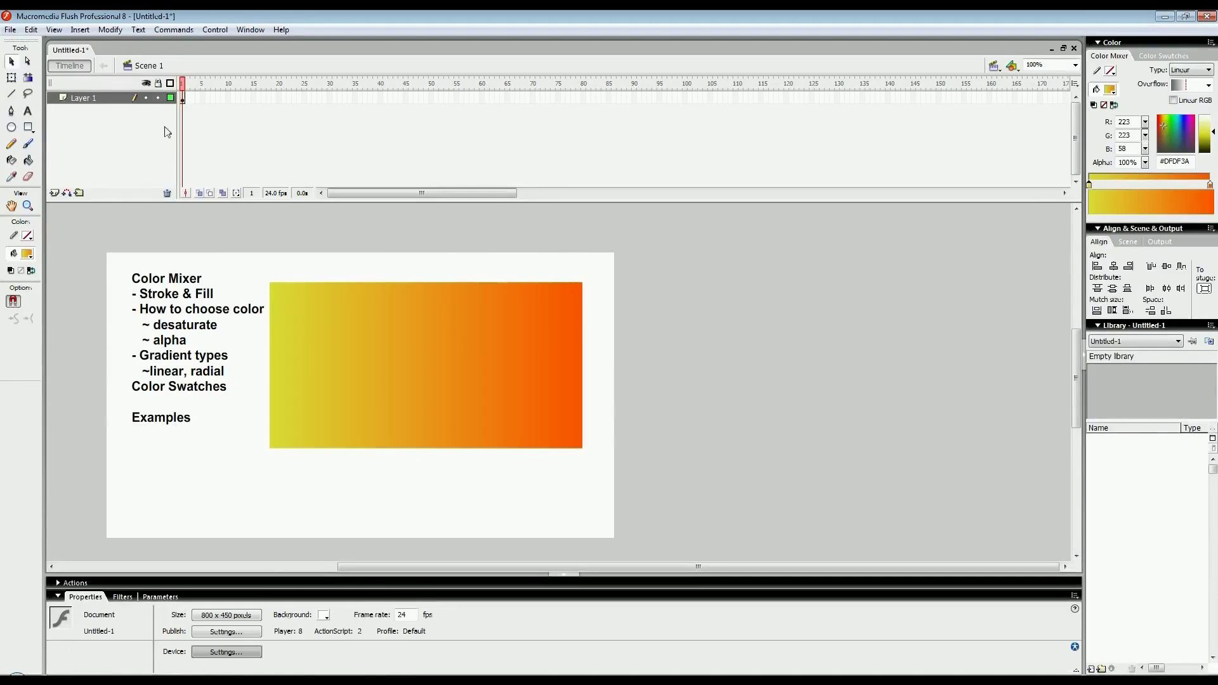
- Try refilling the rectangle with the gradient at various angles and lengths using the Paint Bucket
click(28, 161)
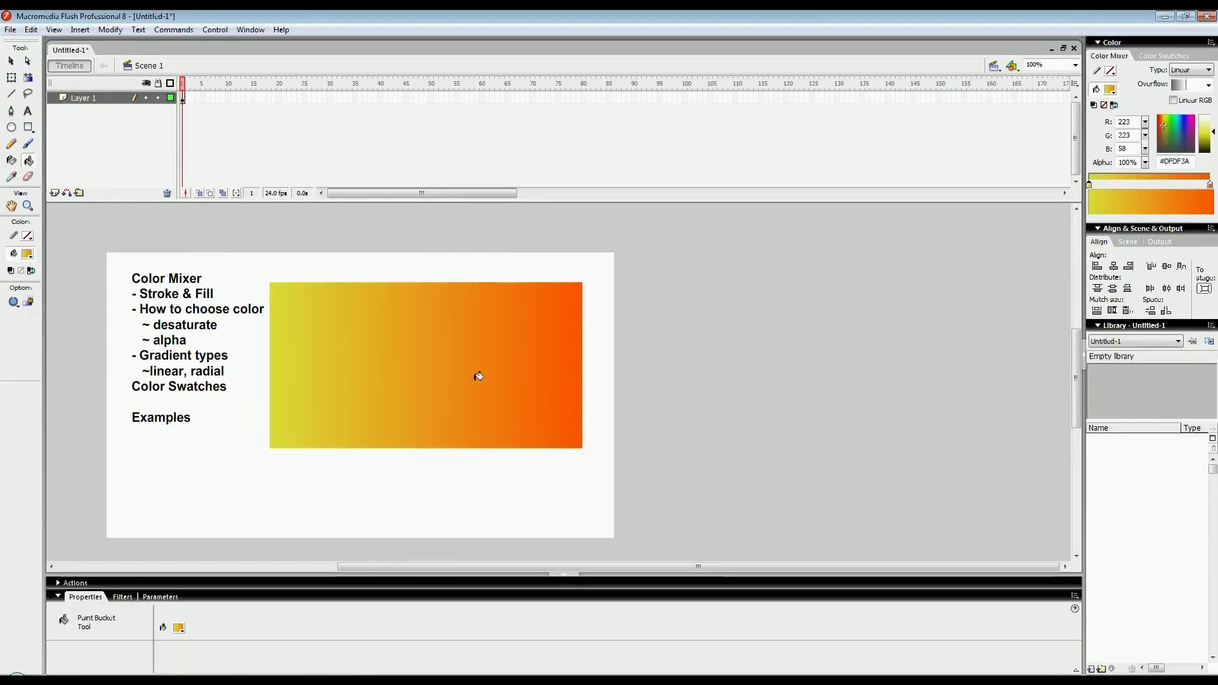
drag(556, 300, 280, 411)
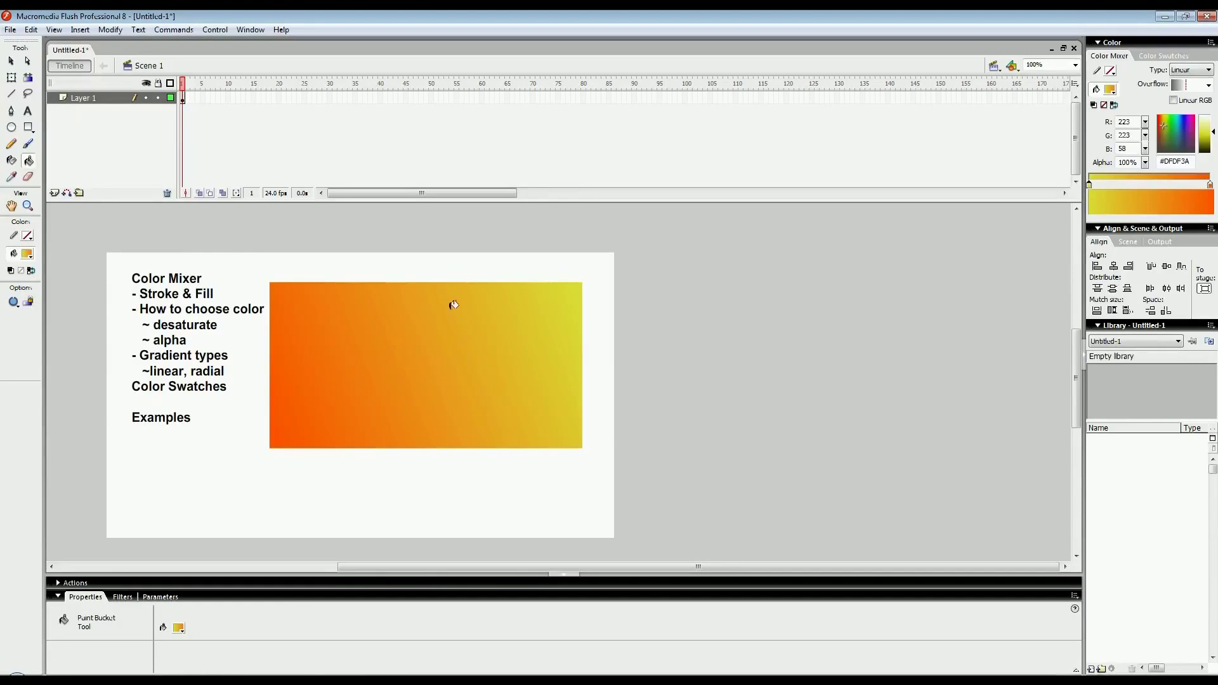
drag(451, 307, 420, 421)
mouse_move(348, 315)
mouse_down()
mouse_move(492, 394)
mouse_move(376, 314)
mouse_up()
drag(472, 318, 401, 379)
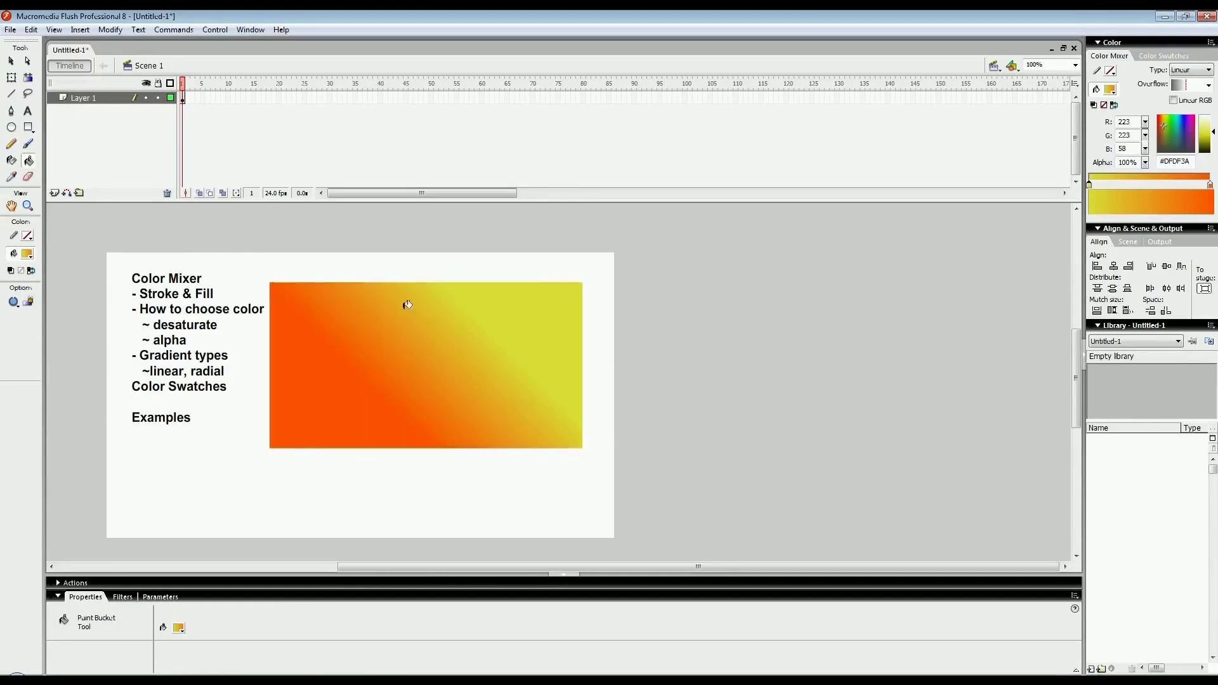
mouse_move(409, 305)
mouse_down()
mouse_move(406, 390)
mouse_move(387, 322)
mouse_up()
drag(514, 343, 342, 393)
drag(541, 324, 279, 412)
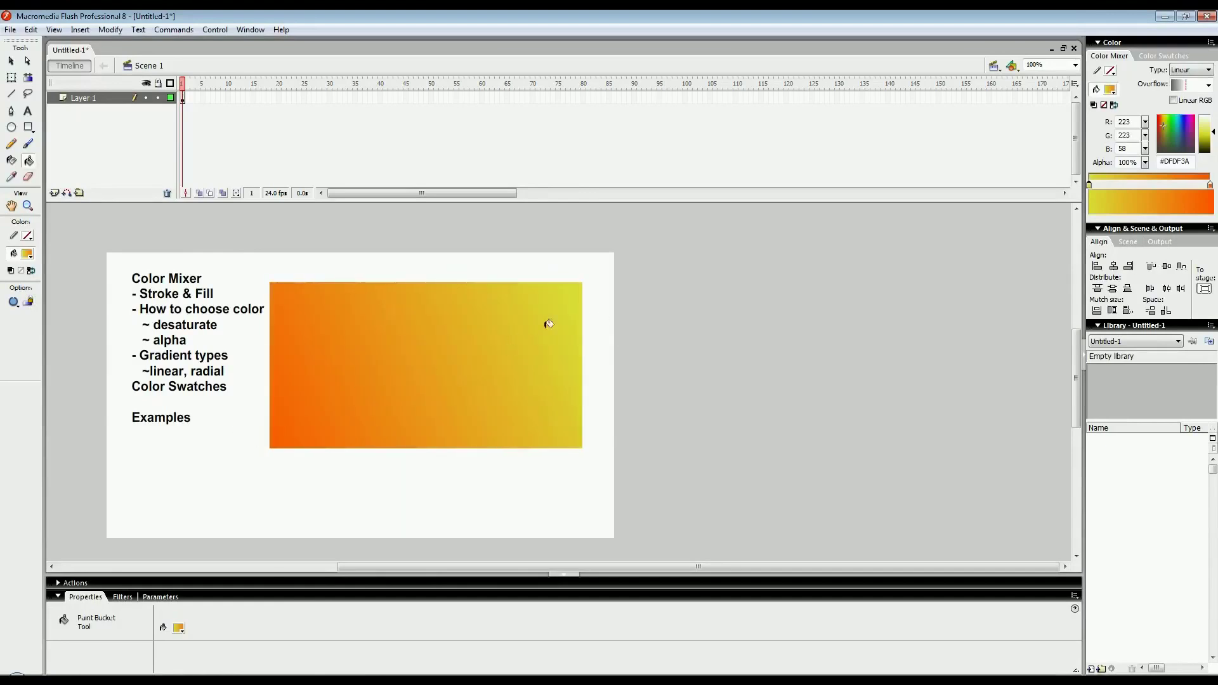
click(549, 325)
drag(397, 300, 655, 486)
drag(278, 297, 632, 450)
drag(523, 389, 342, 284)
drag(444, 317, 403, 366)
mouse_move(406, 298)
mouse_down()
mouse_move(461, 375)
mouse_move(353, 311)
mouse_up()
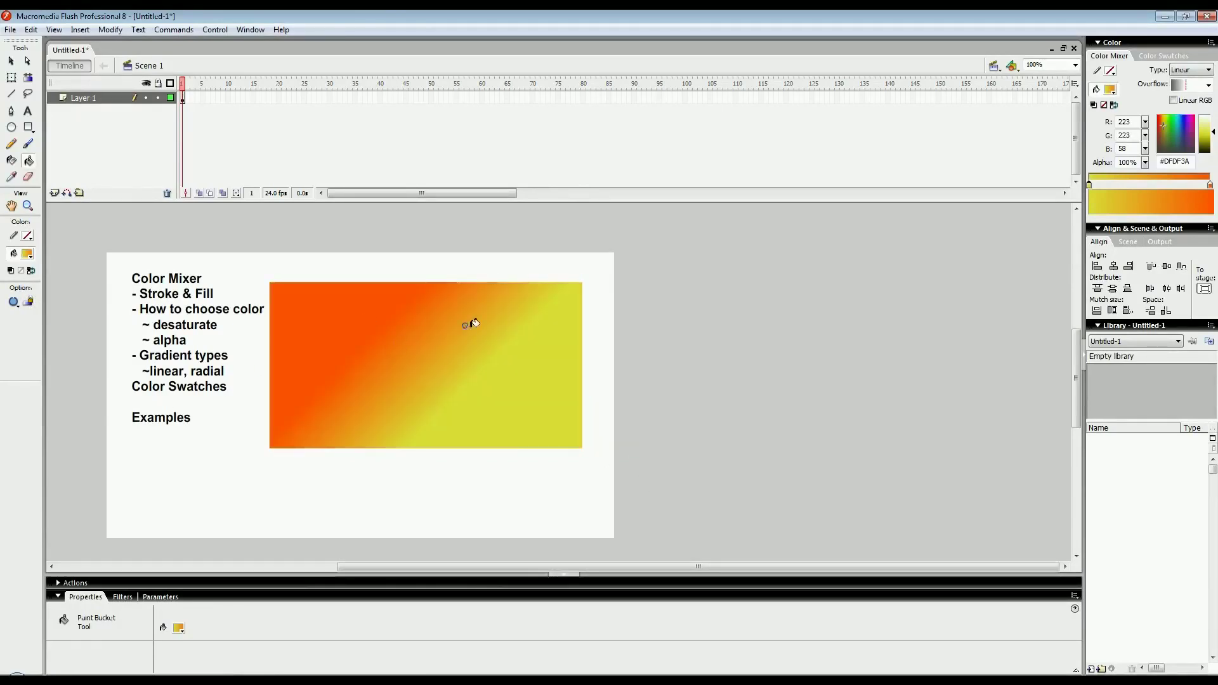
- Refill the rectangle so its gradient runs vertically from yellow at the top edge to orange at the bottom edge
drag(474, 324, 366, 337)
drag(366, 337, 468, 431)
mouse_move(498, 420)
mouse_down()
mouse_move(361, 365)
mouse_move(379, 339)
mouse_move(514, 425)
mouse_up()
mouse_move(458, 311)
mouse_down()
mouse_move(329, 454)
mouse_move(415, 427)
mouse_up()
drag(435, 289, 428, 470)
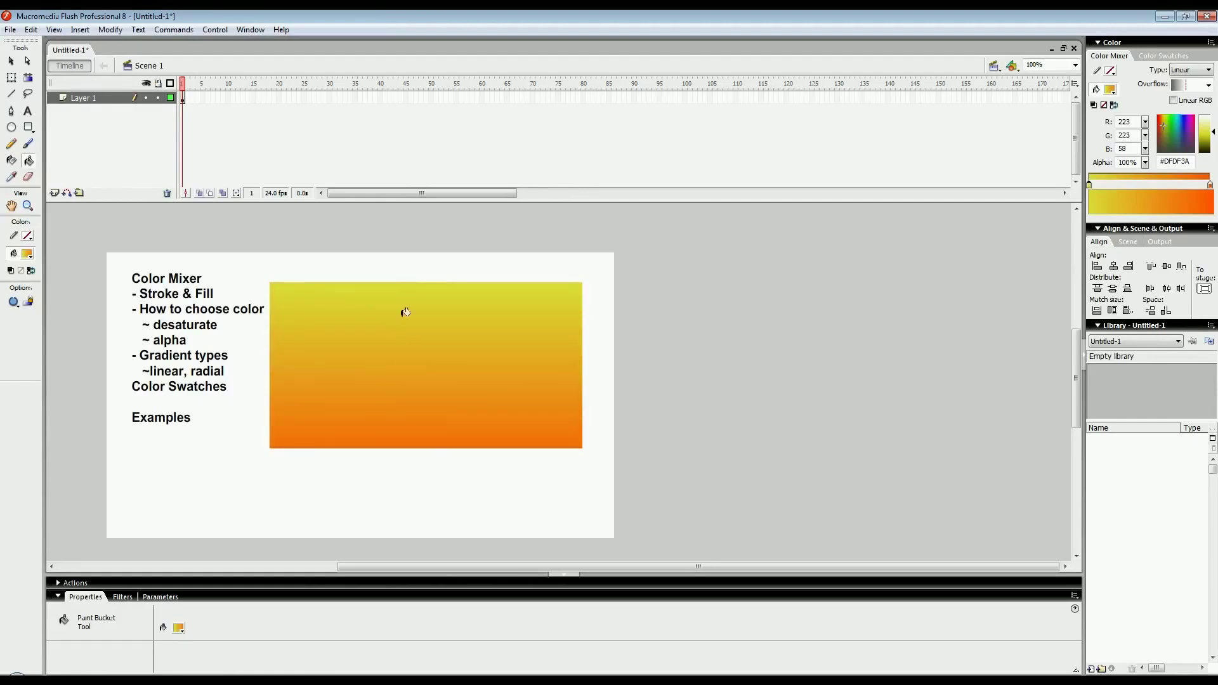
key(v)
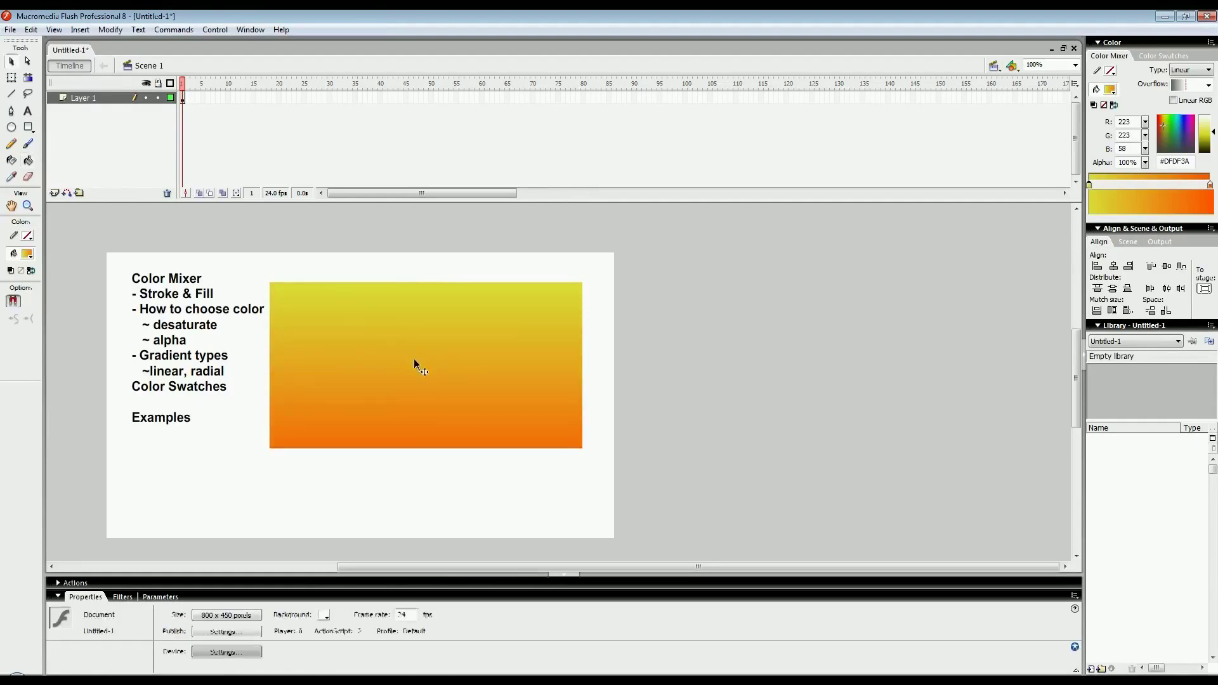
- Use Gradient Transform to shorten the rectangle's vertical gradient and shift its center up toward the middle of the shape
click(29, 78)
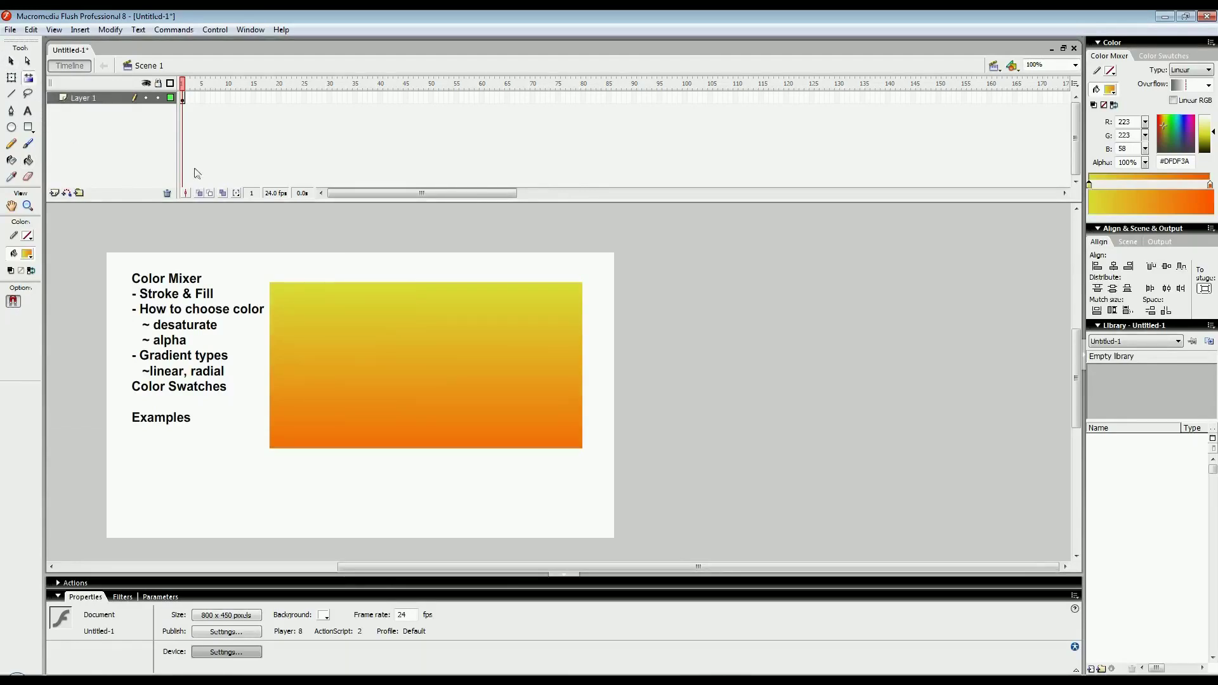
click(346, 357)
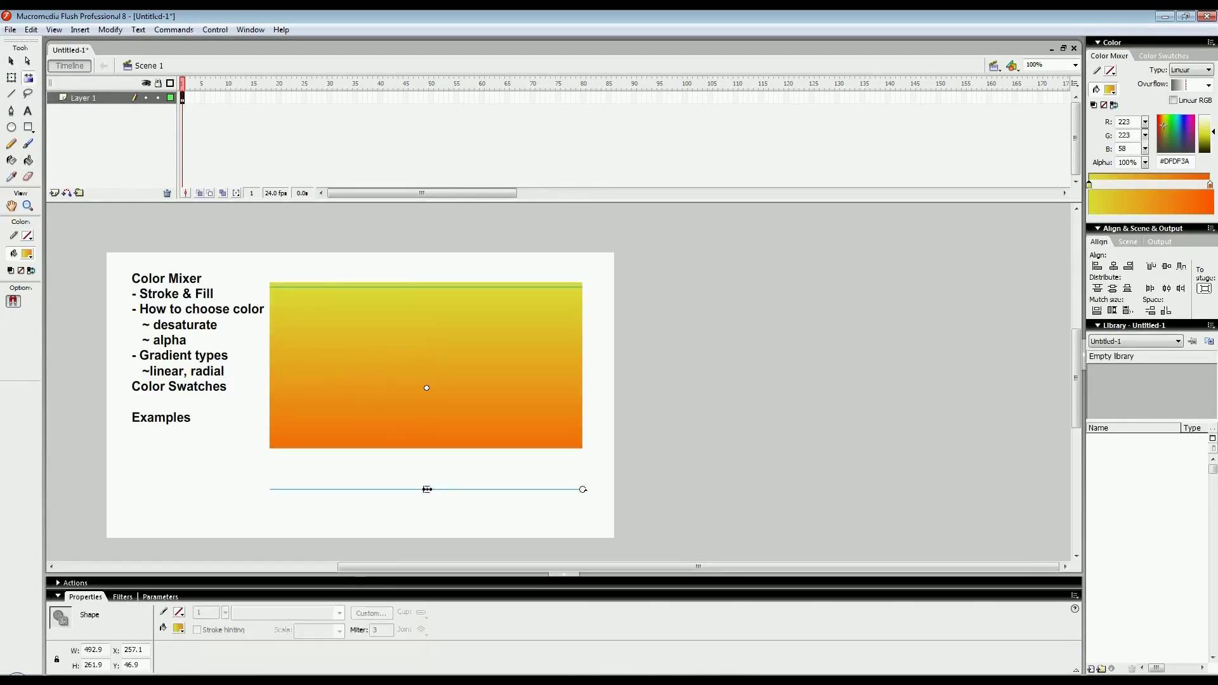
drag(427, 489, 427, 458)
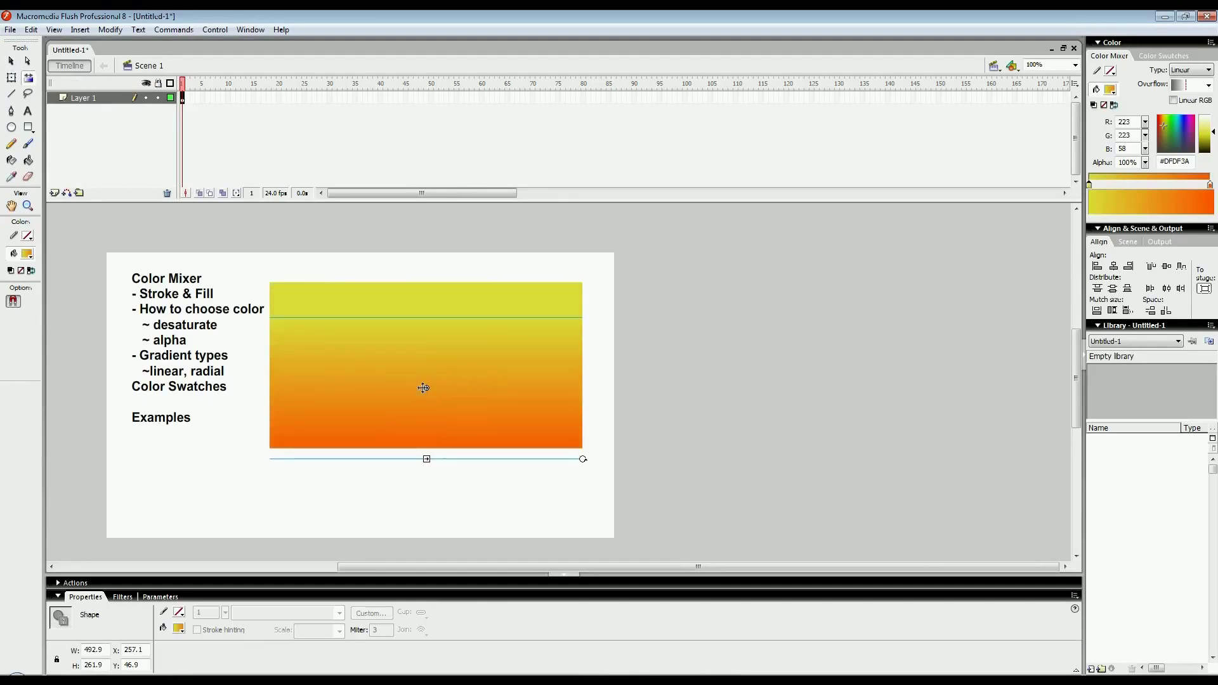
drag(423, 388, 427, 363)
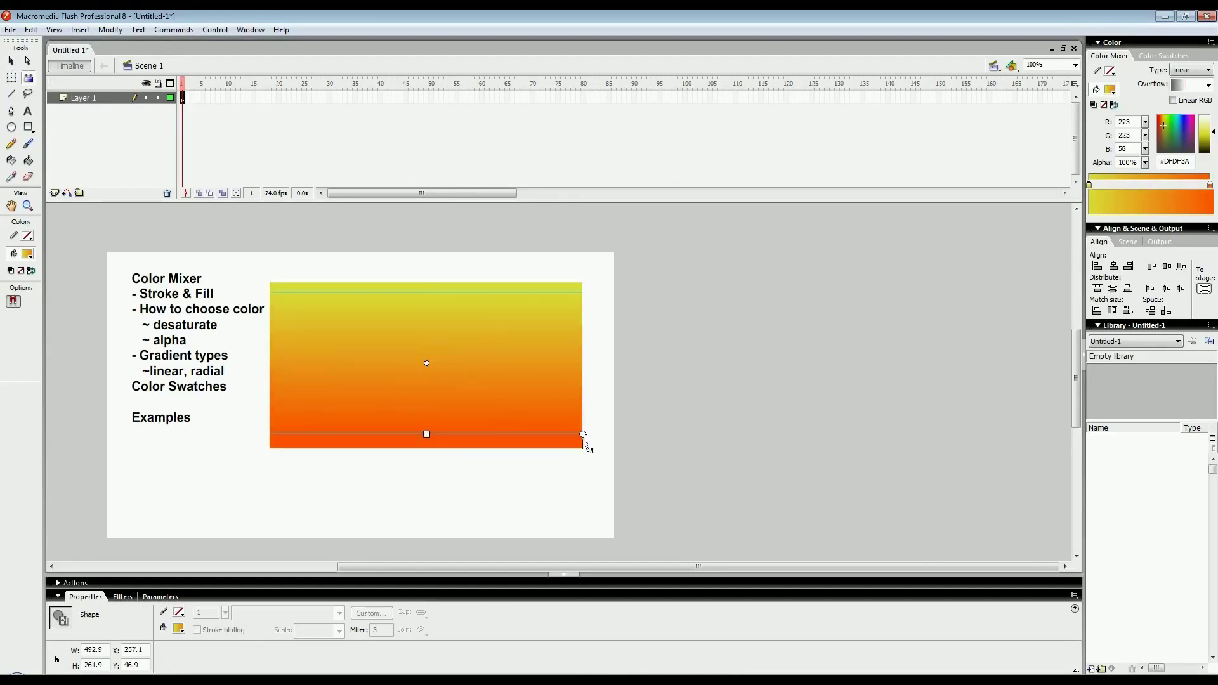
- Rotate the gradient to run diagonally from yellow at the rectangle's upper-left to orange at its lower-right, and nudge the rectangle slightly down
drag(584, 444, 608, 318)
click(424, 480)
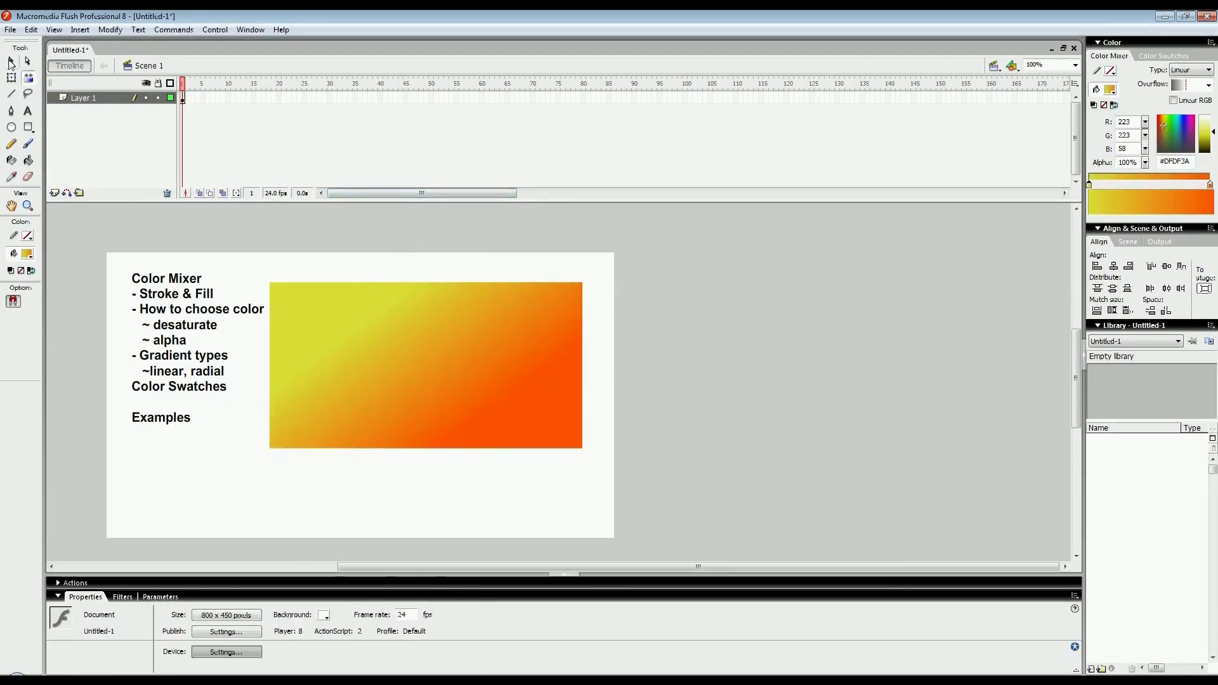
click(10, 61)
click(625, 364)
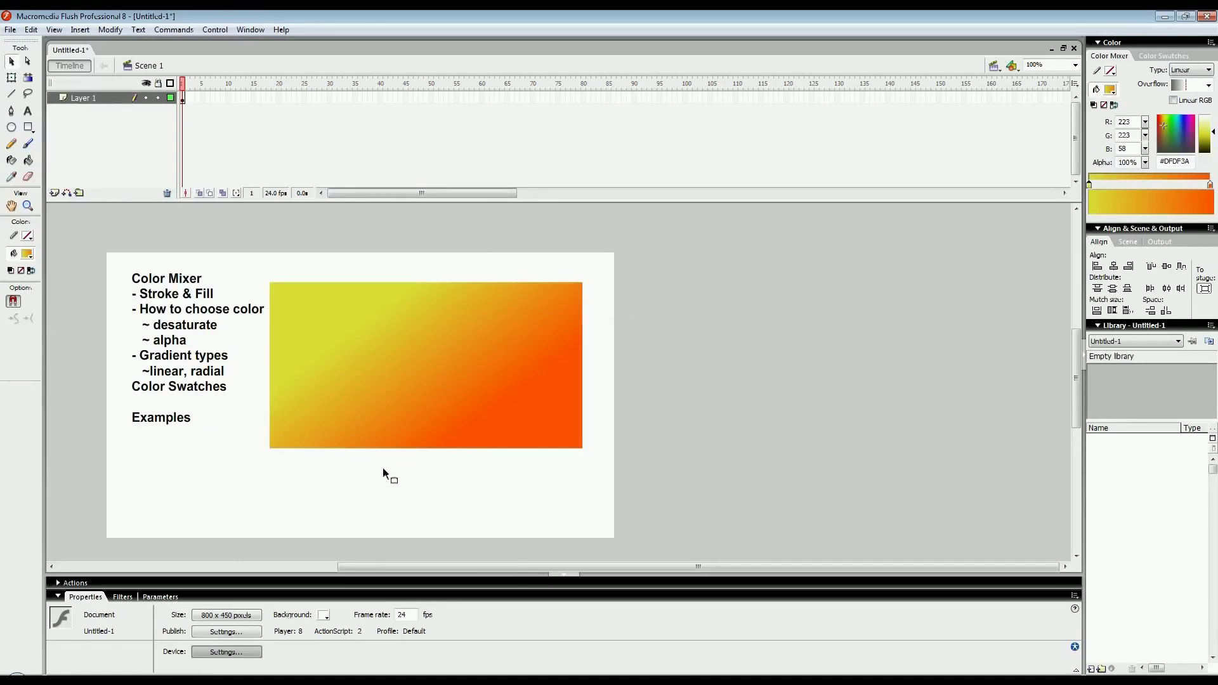
drag(408, 387, 412, 396)
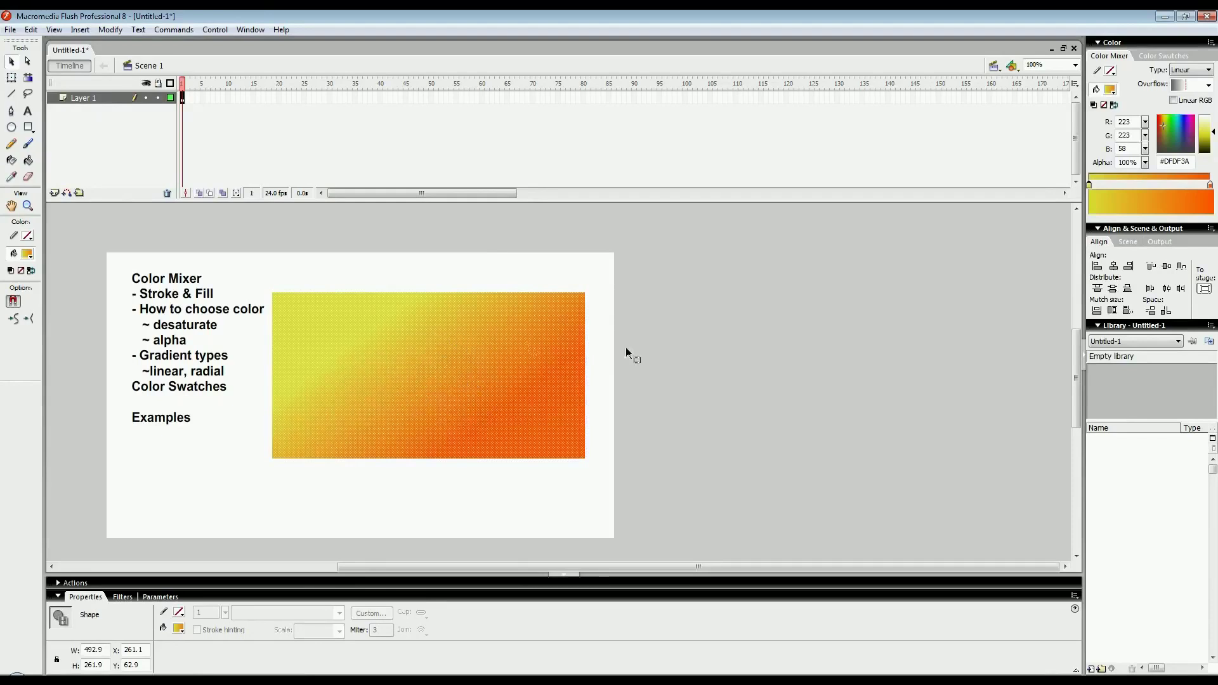
- Change the rectangle's gradient fill from linear to Radial, and deselect the shape
click(1190, 72)
click(1179, 106)
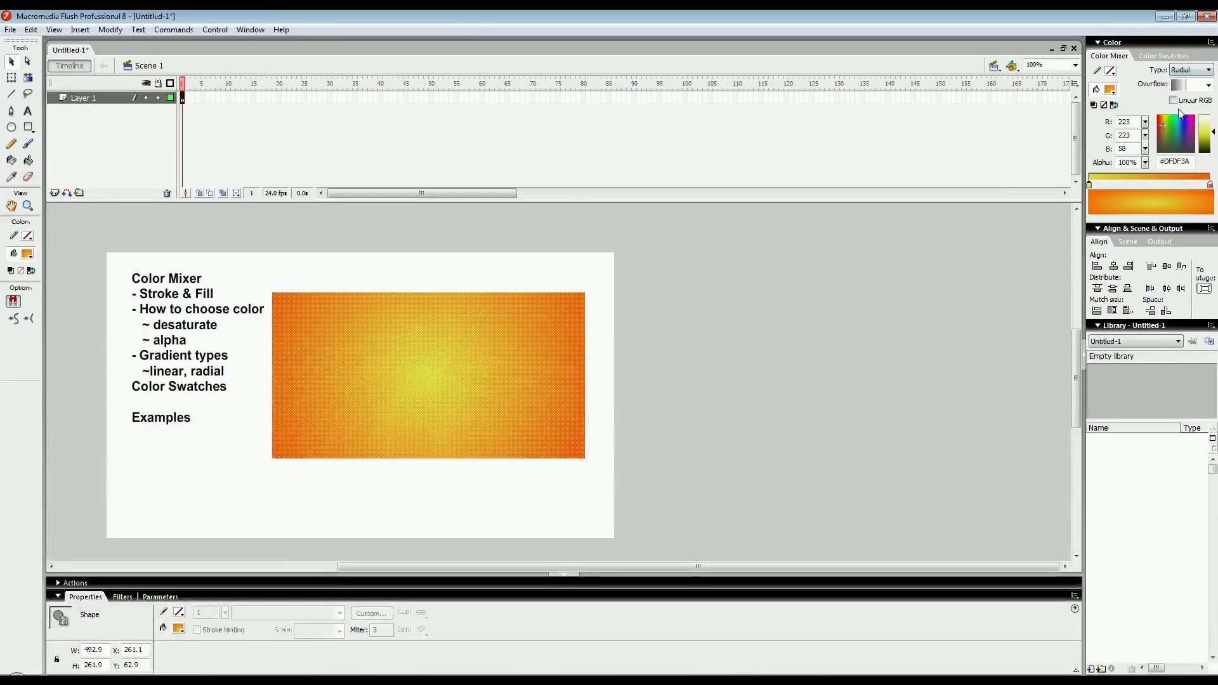
click(859, 317)
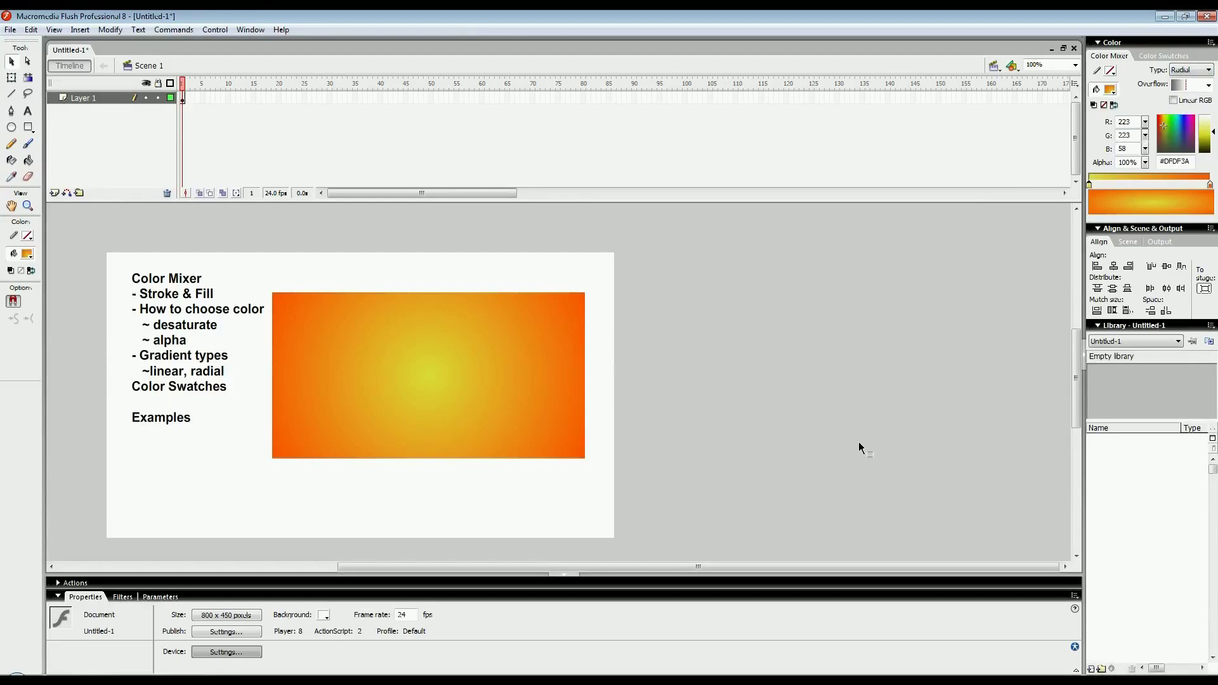
- Move the rectangle slightly down and shift the gradient's yellow marker inward to enlarge the yellow center, keeping orange at the outer end
drag(431, 374, 436, 390)
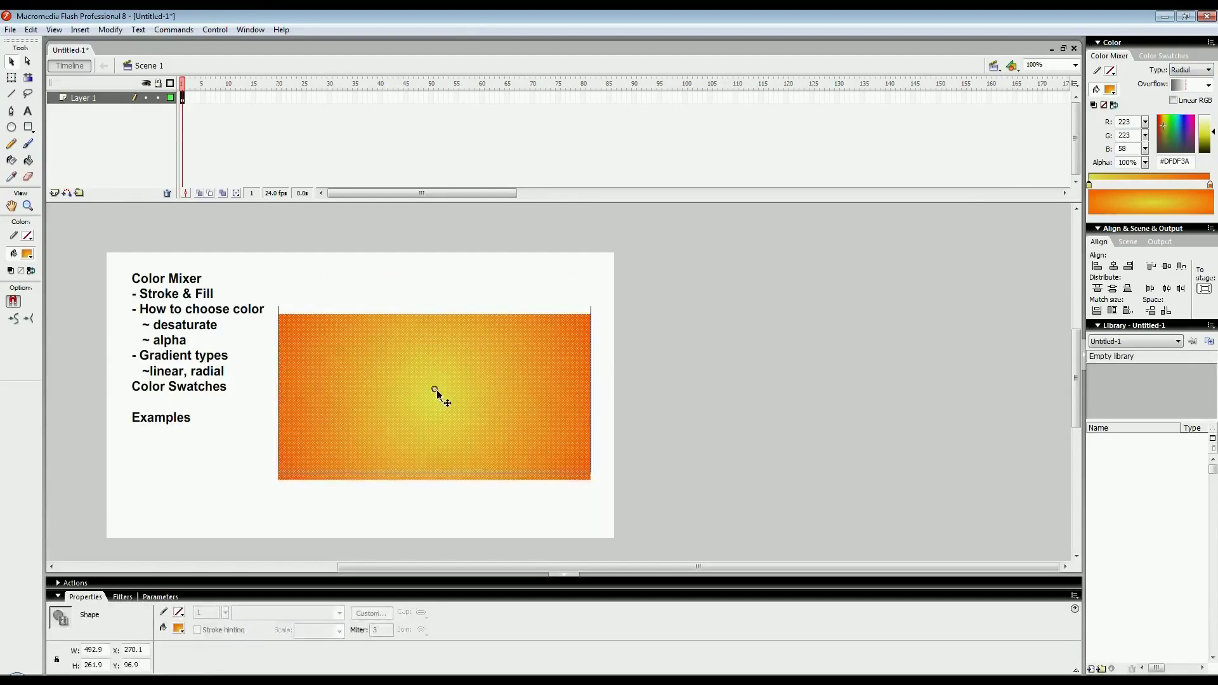
drag(1089, 184, 1131, 185)
drag(1185, 187, 1207, 187)
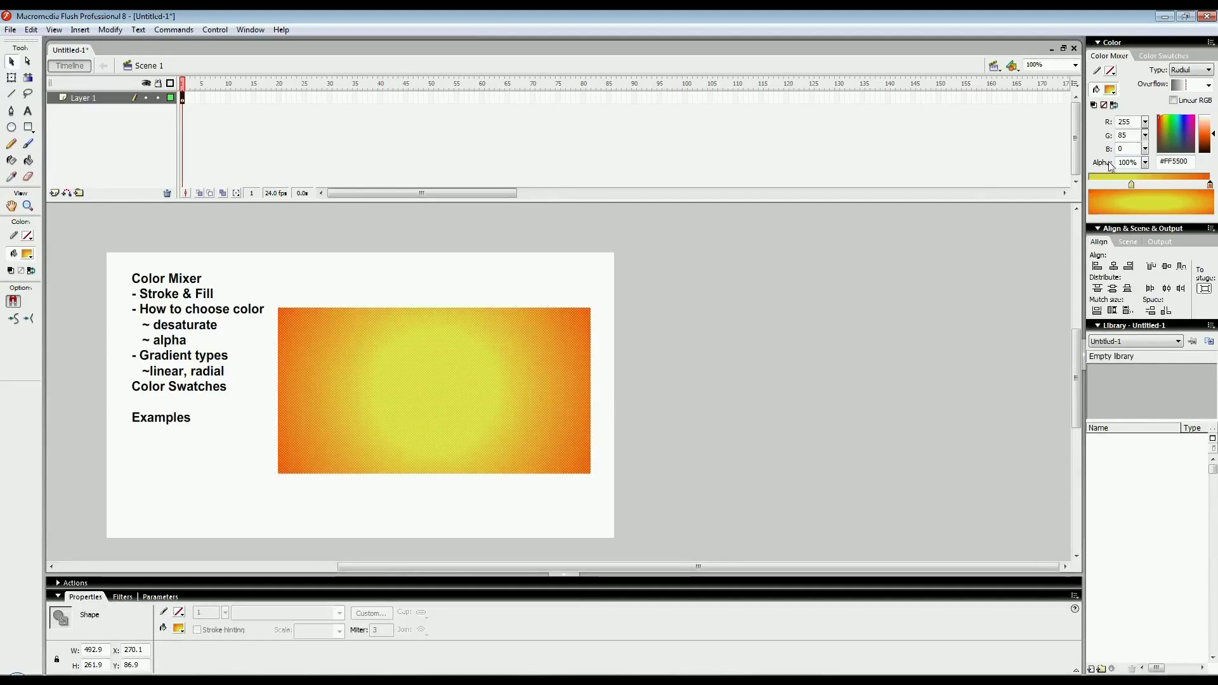
- Set the alpha of the radial gradient's yellow color to 0%, and move the rectangle around to check its transparent center
click(1131, 186)
drag(512, 348, 486, 377)
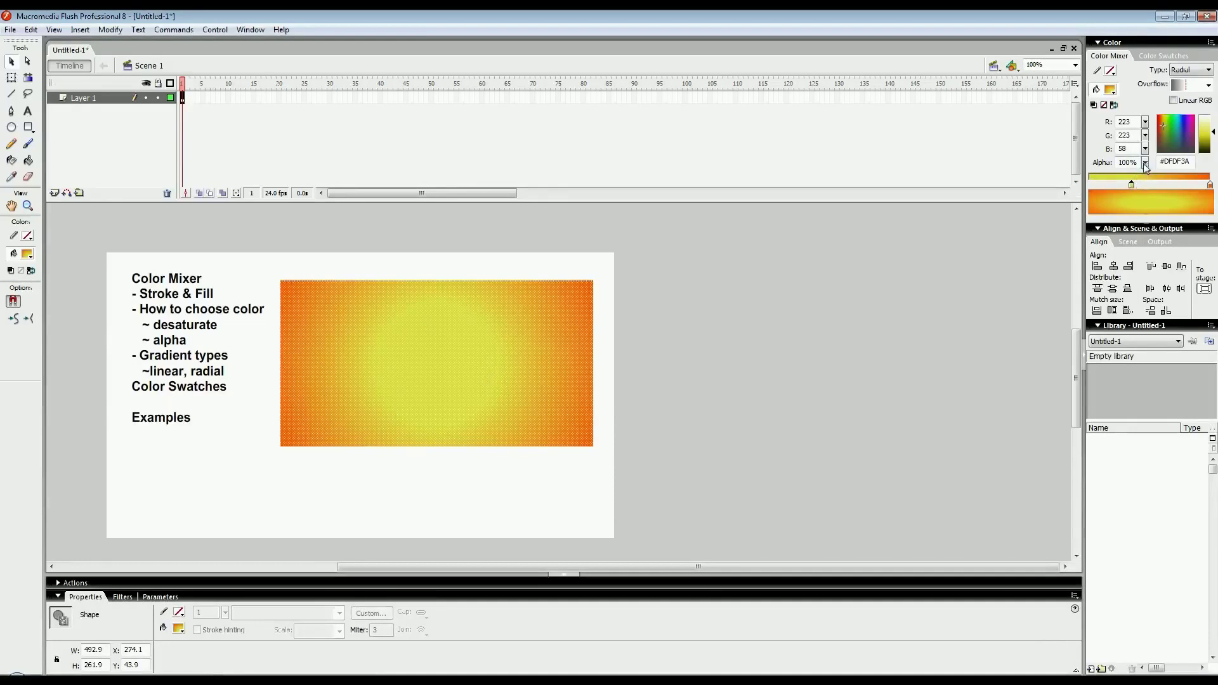
drag(1146, 162, 1145, 239)
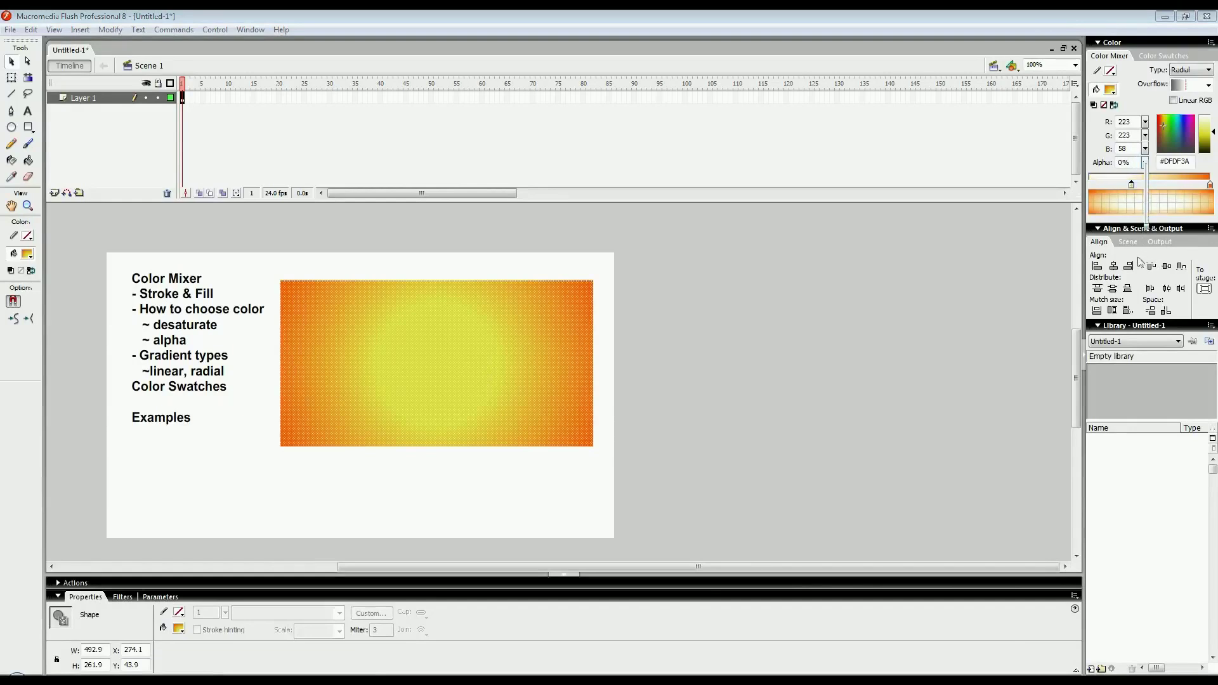
click(886, 325)
click(371, 369)
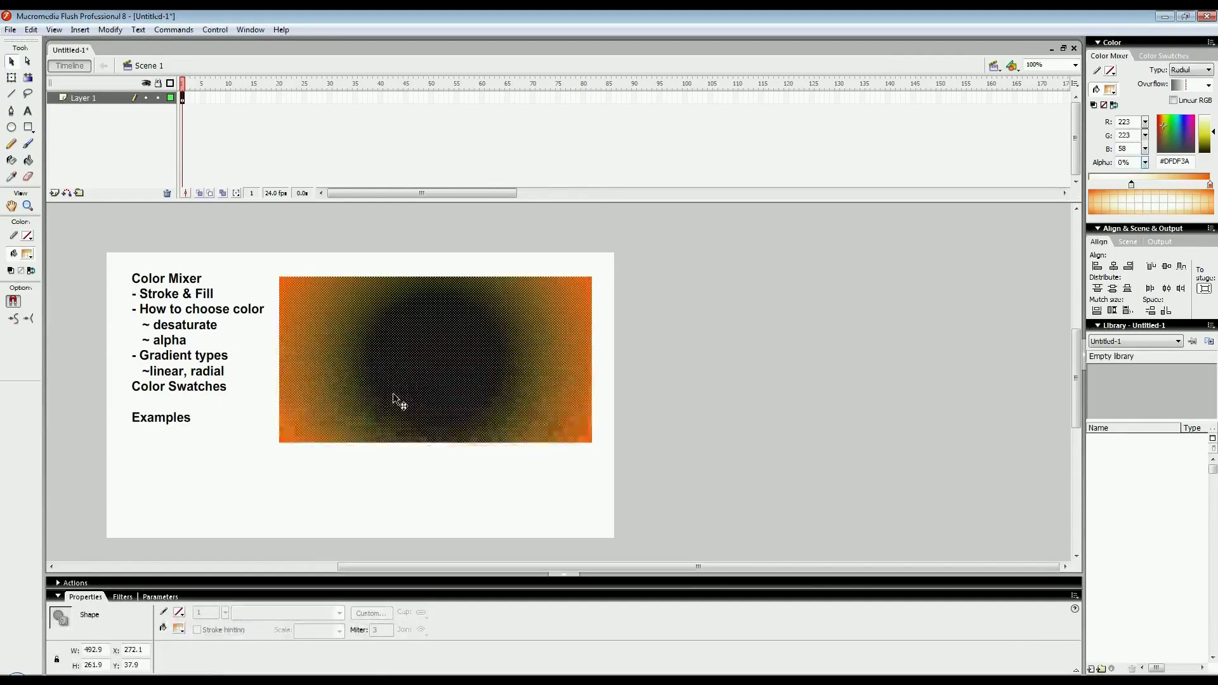
click(393, 560)
drag(440, 402, 561, 403)
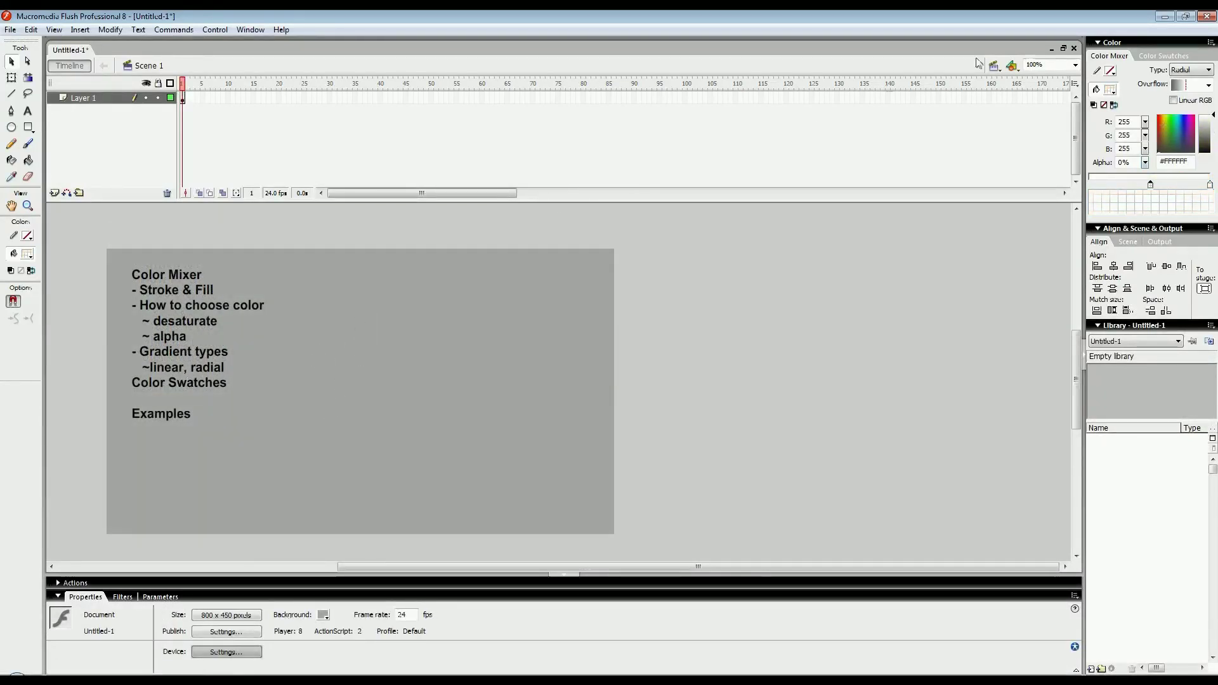
- Show the Color Swatches and define a custom teal fill color with red 69, green 167 and blue 155
click(1154, 57)
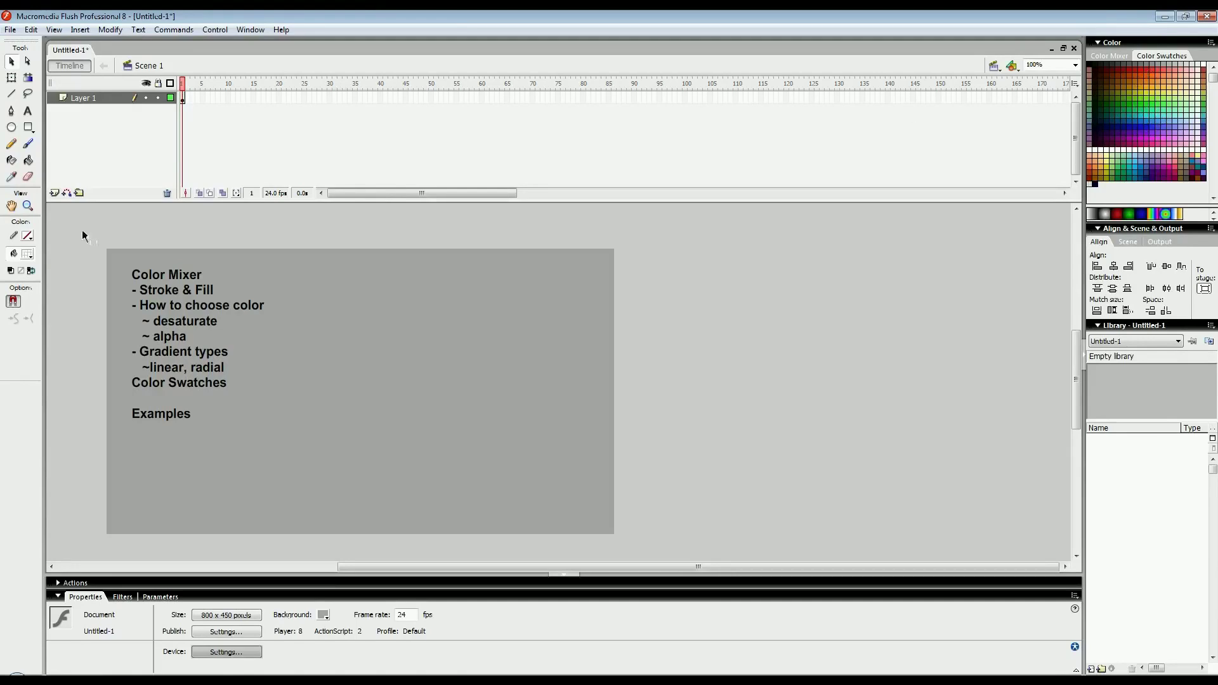
click(26, 256)
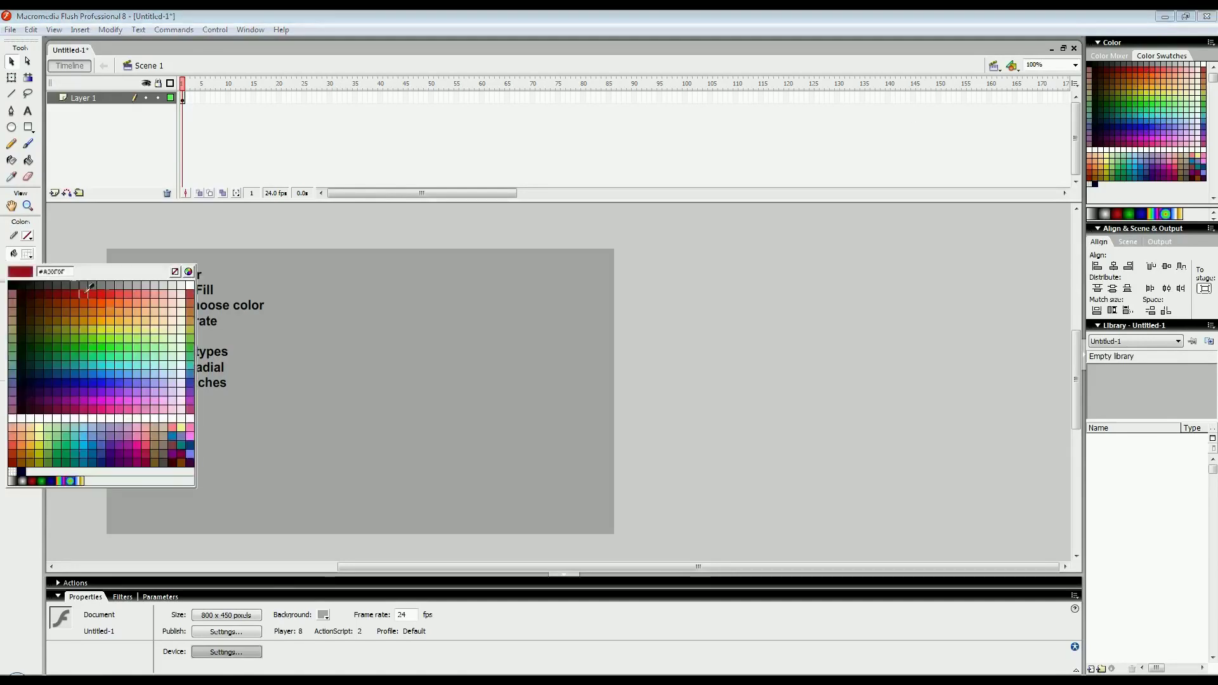
click(178, 271)
drag(655, 250, 413, 307)
click(495, 330)
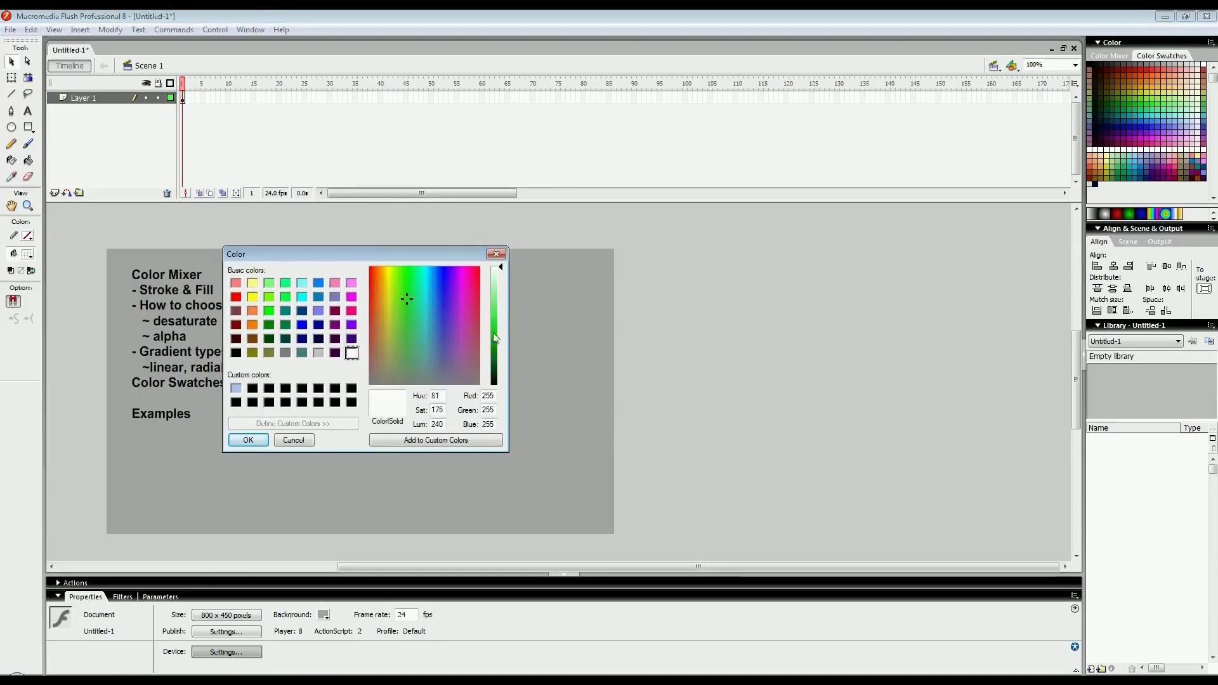
click(422, 335)
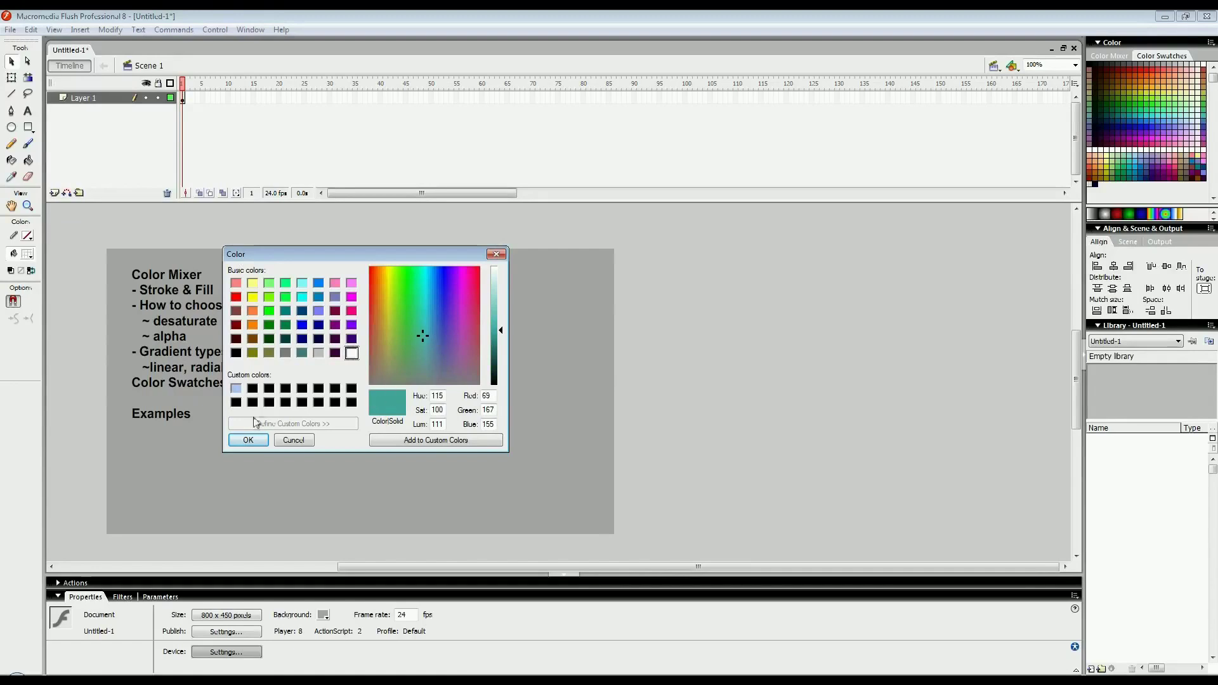
click(249, 440)
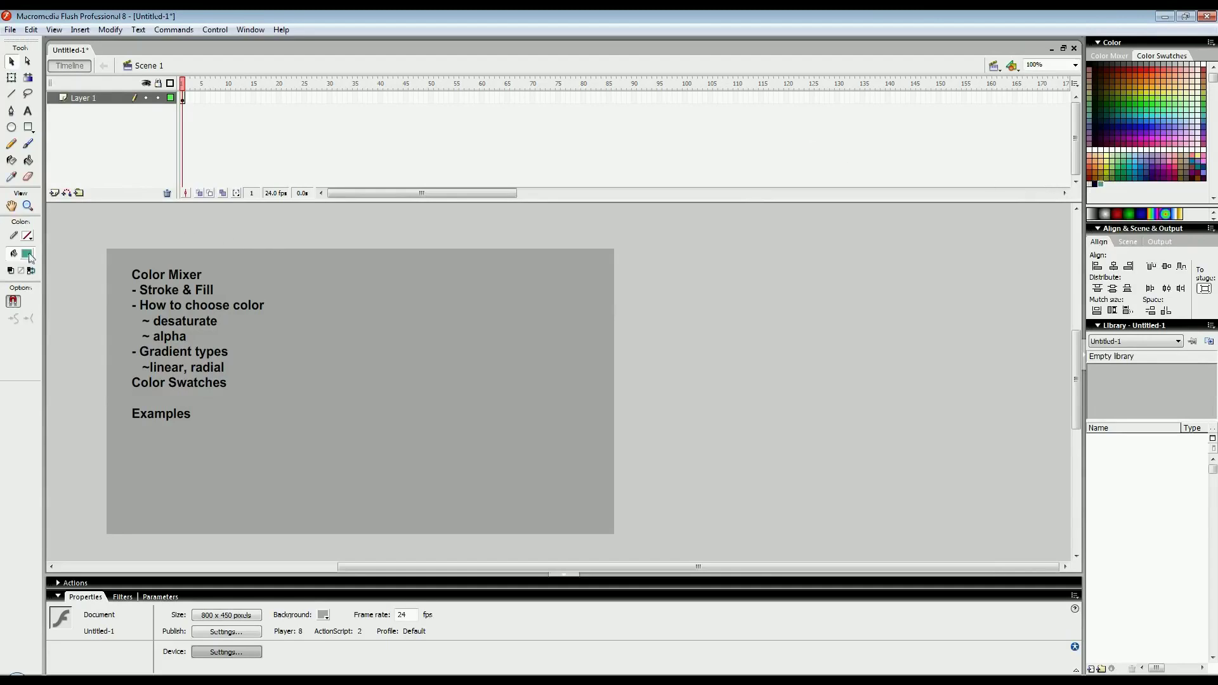
- Choose the saved teal swatch as the fill and paint rough Brush strokes beside the text
click(27, 254)
click(32, 471)
key(b)
mouse_move(406, 264)
mouse_down()
mouse_move(409, 303)
mouse_move(485, 390)
mouse_move(386, 304)
mouse_move(438, 302)
mouse_move(426, 281)
mouse_move(324, 337)
mouse_up()
- Set the fill to salmon #F27373, choose it again from the saved swatches, and brush strokes over the teal scribble
click(27, 254)
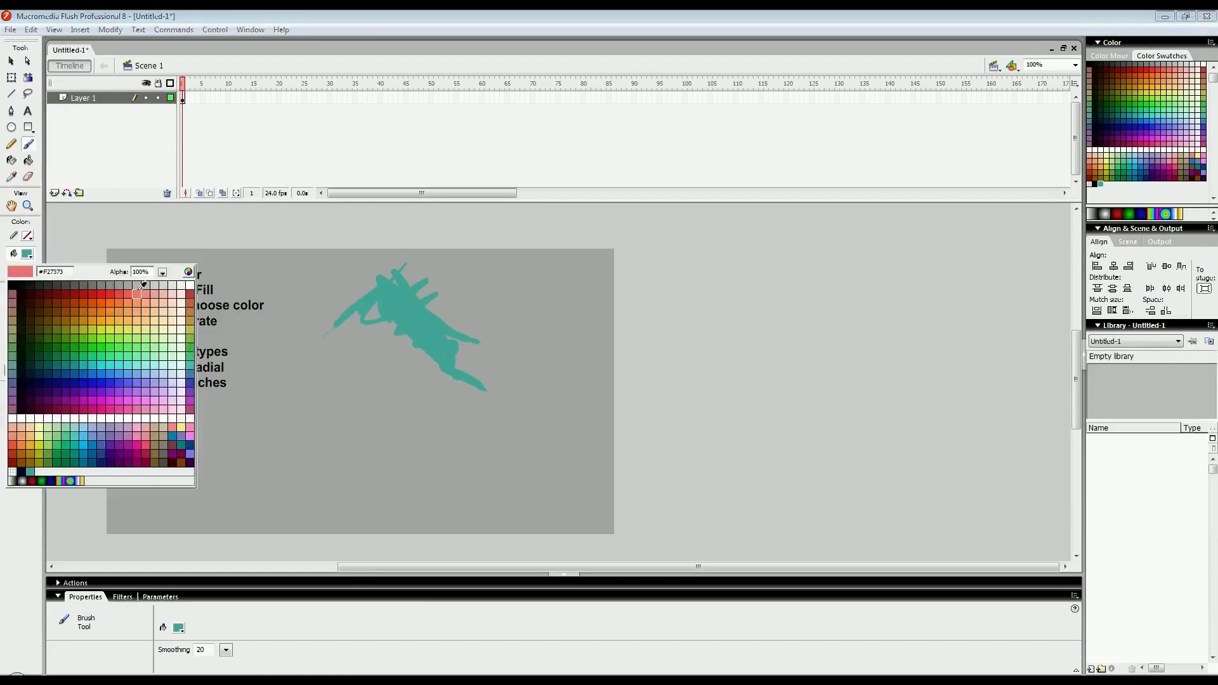
click(136, 291)
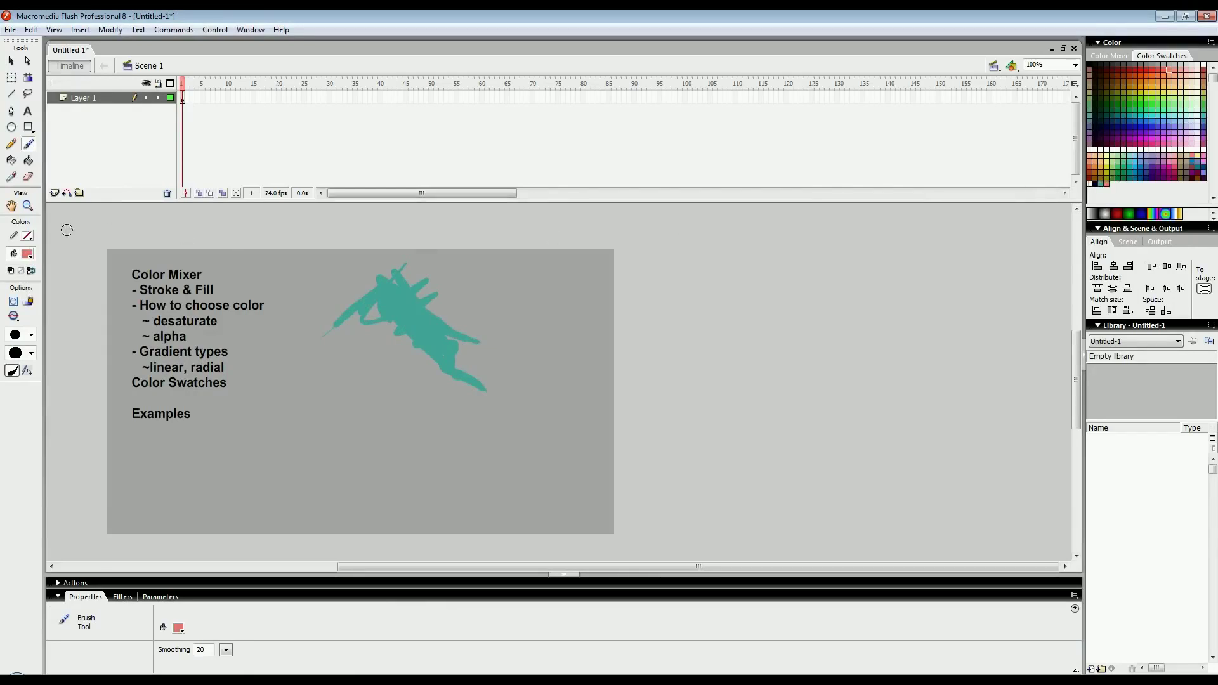
click(28, 254)
click(47, 467)
mouse_move(352, 346)
mouse_down()
mouse_move(340, 336)
mouse_move(384, 330)
mouse_move(450, 415)
mouse_up()
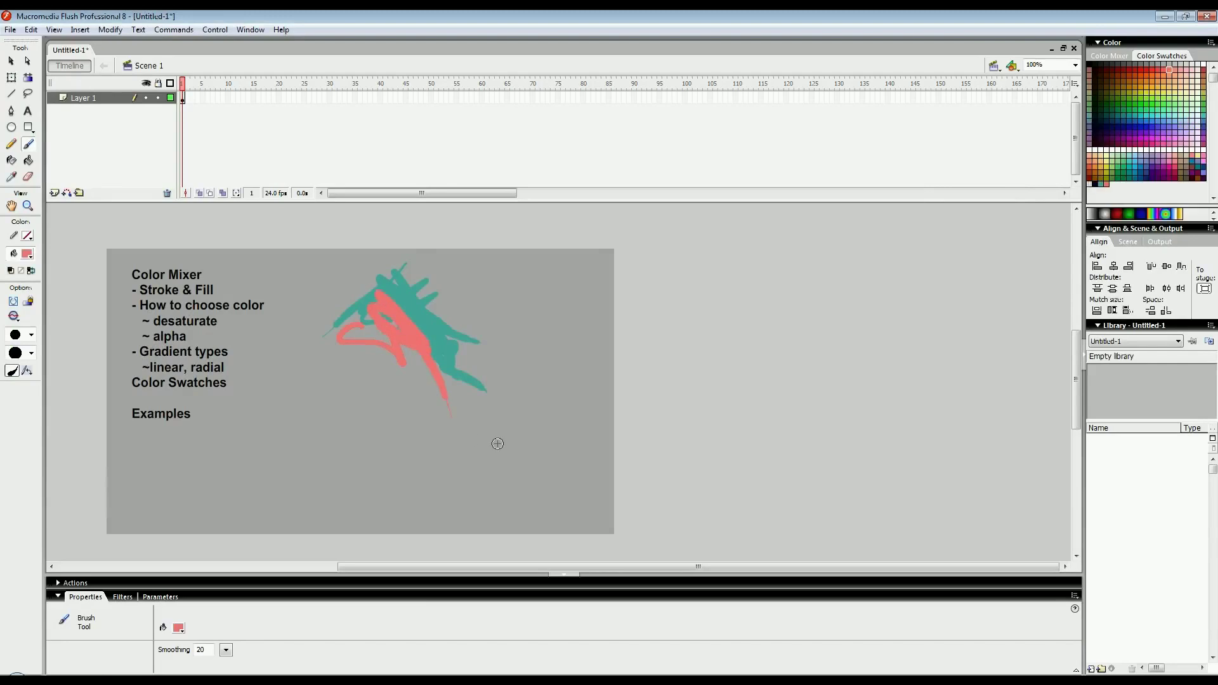
mouse_move(364, 324)
mouse_down()
mouse_move(354, 340)
mouse_move(393, 326)
mouse_move(375, 348)
mouse_move(385, 313)
mouse_move(335, 318)
mouse_move(413, 369)
mouse_up()
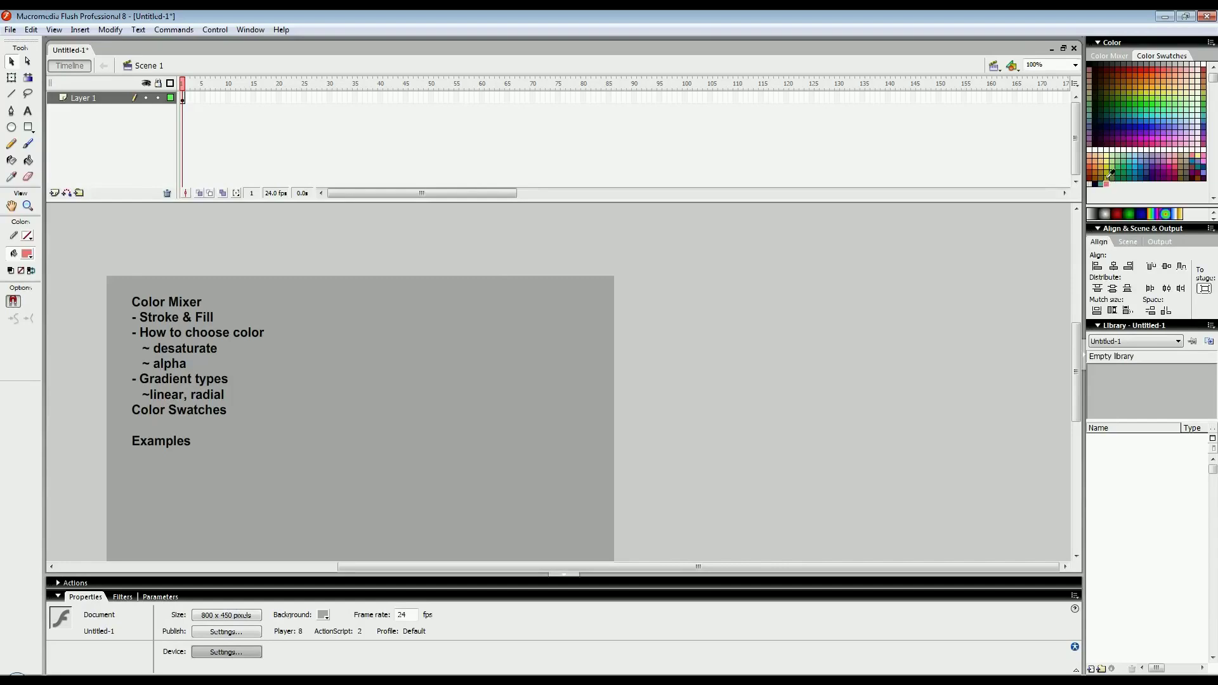
- Delete the selected swatch from the Color Swatches
click(1211, 44)
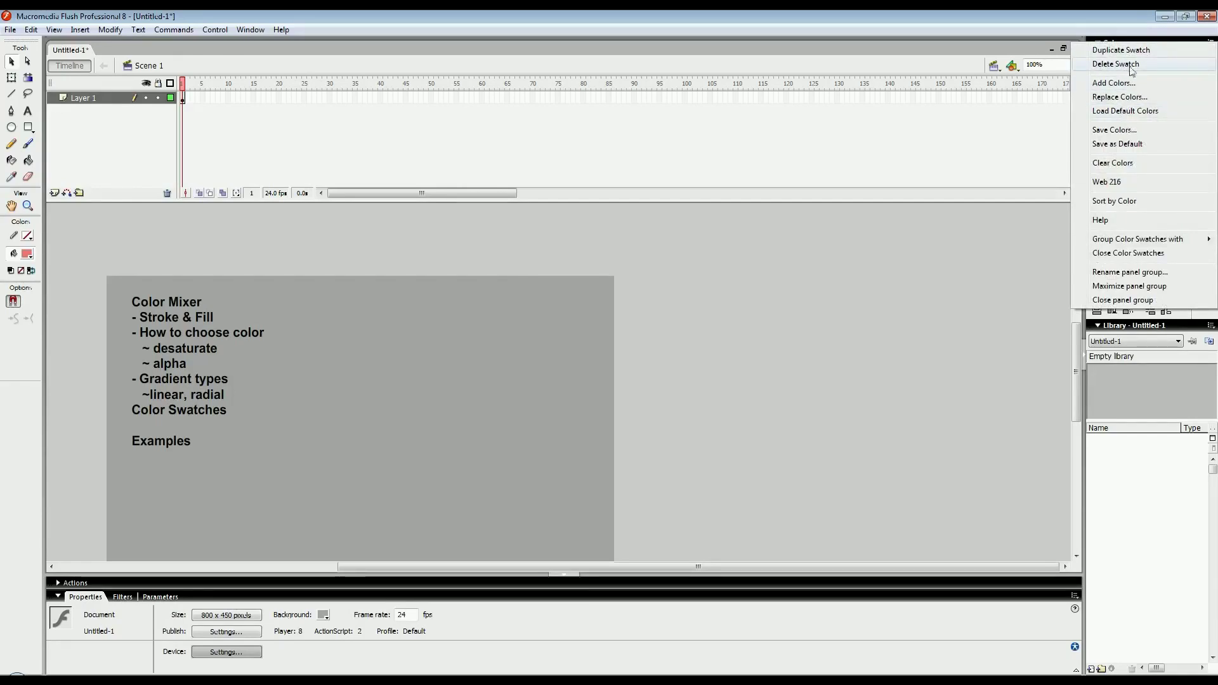
click(1134, 65)
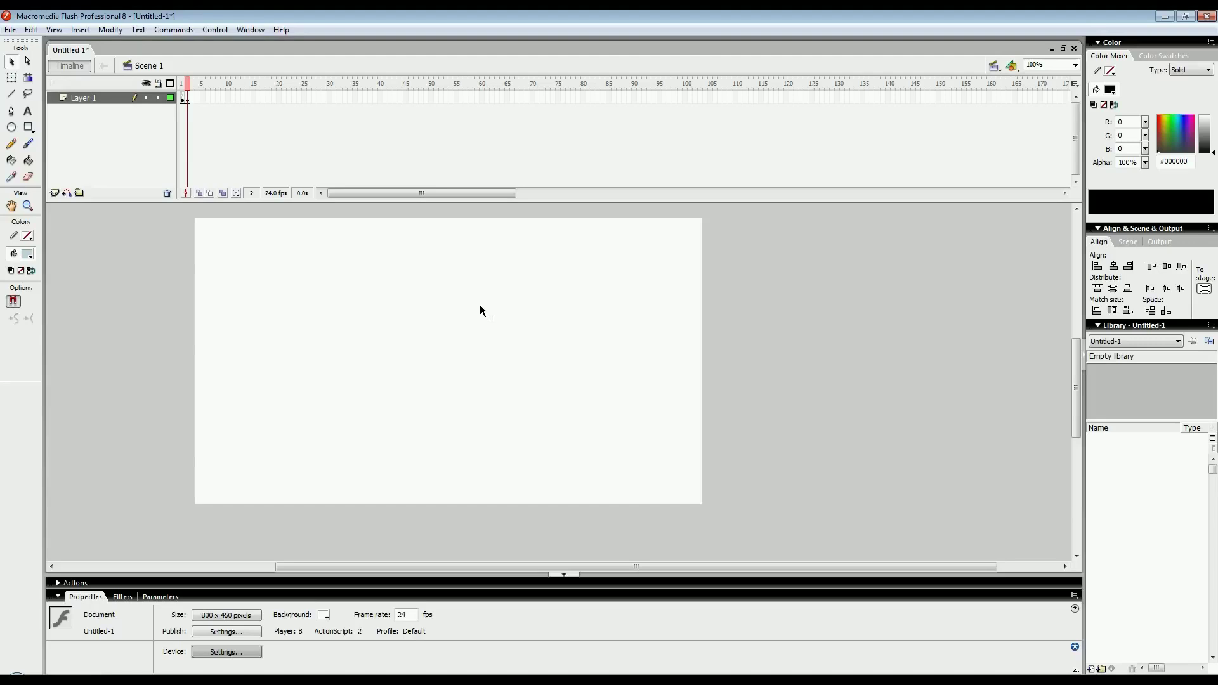
- Draw an elephant's two round eyes and its long trunk on the blank frame with a black Brush
drag(466, 309, 423, 314)
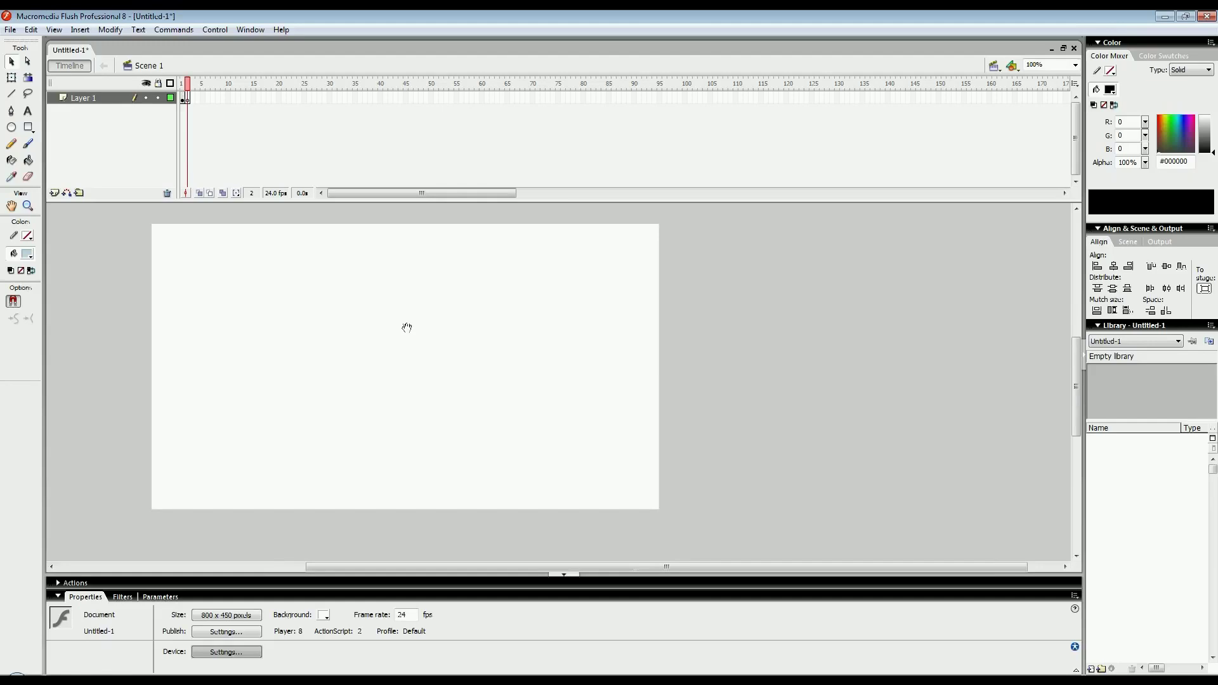
click(28, 143)
click(27, 253)
click(19, 275)
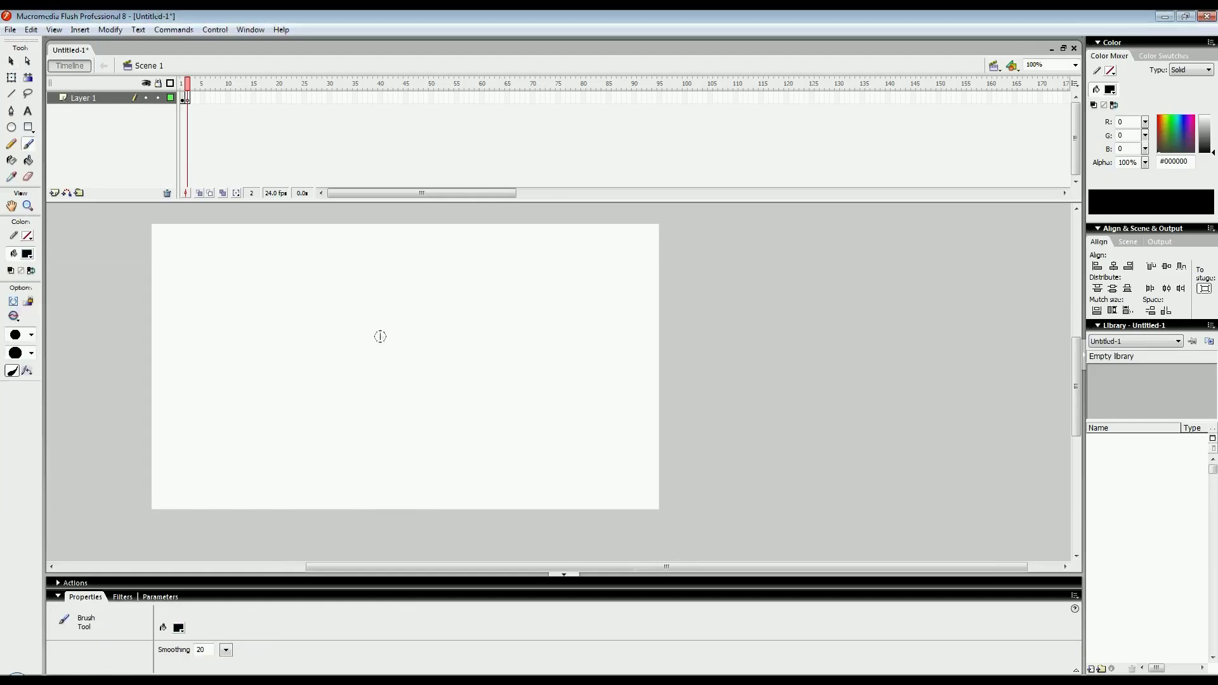
mouse_move(367, 293)
mouse_down()
mouse_move(413, 333)
mouse_move(364, 339)
mouse_move(367, 298)
mouse_move(467, 292)
mouse_move(464, 344)
mouse_move(420, 318)
mouse_move(465, 294)
mouse_up()
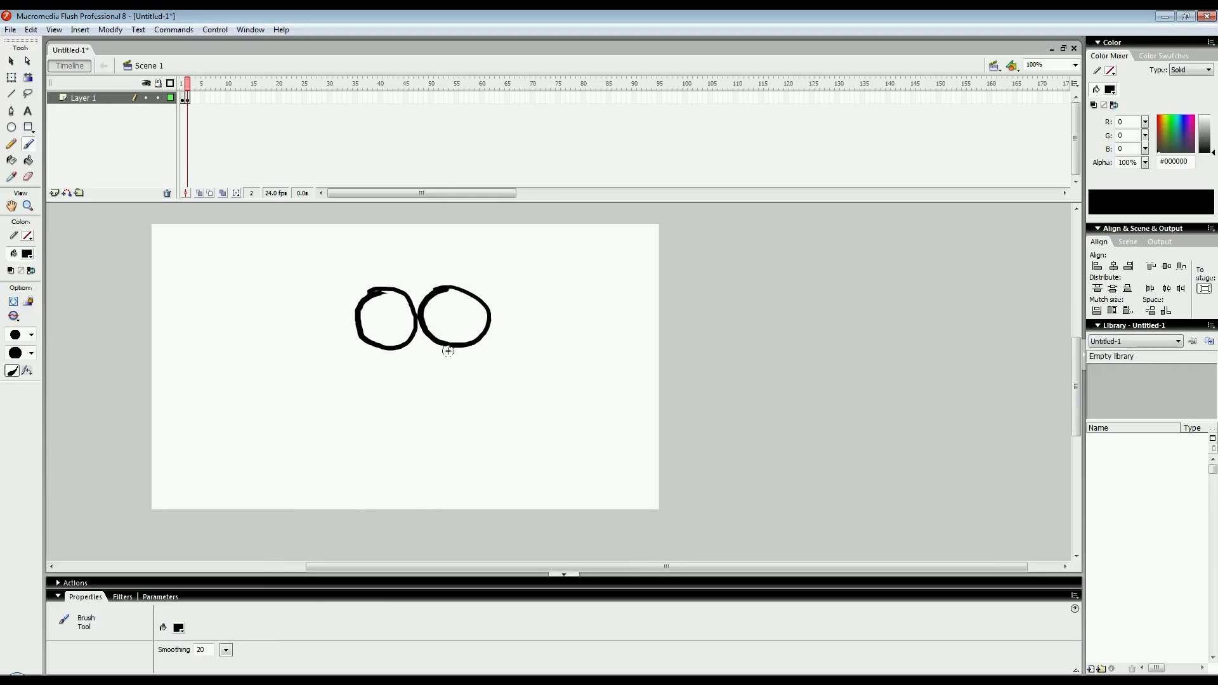
drag(444, 348, 430, 429)
mouse_move(391, 349)
mouse_down()
mouse_move(367, 433)
mouse_move(420, 443)
mouse_move(399, 482)
mouse_up()
mouse_move(364, 439)
mouse_down()
mouse_move(430, 483)
mouse_move(393, 474)
mouse_up()
- Brush in the elephant's pupils, smile, top of the head, two large ears and lower jaw
click(464, 320)
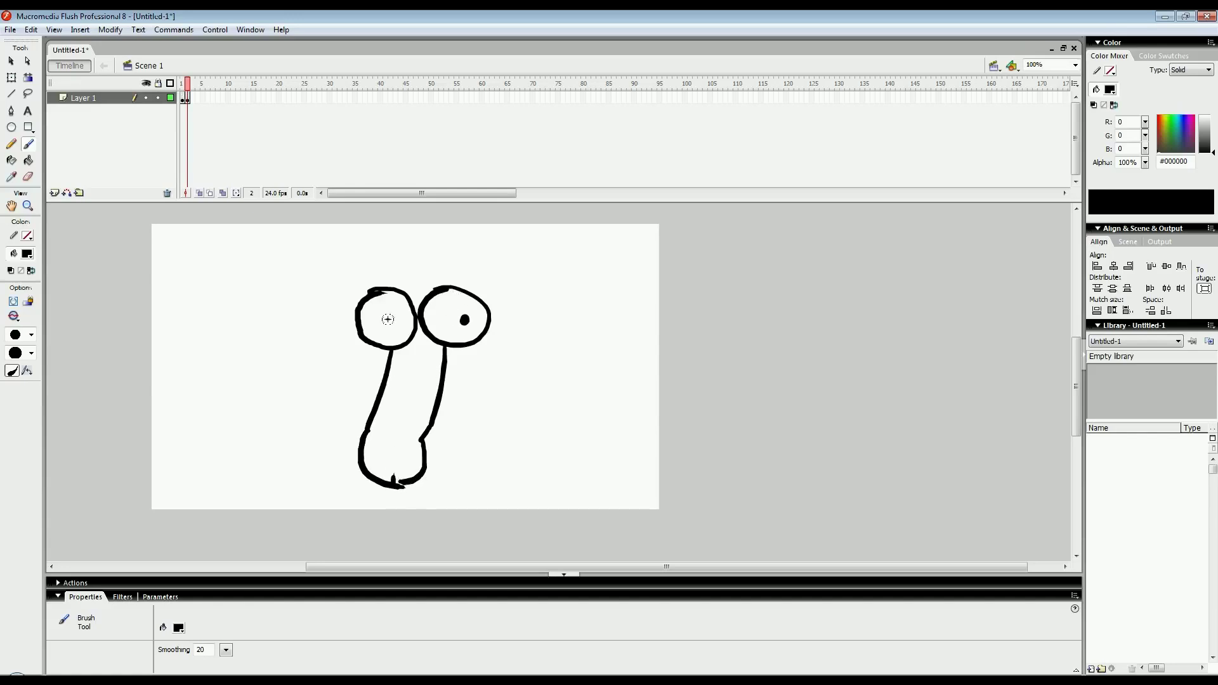
click(388, 318)
drag(385, 378, 350, 371)
drag(400, 313, 391, 319)
mouse_move(347, 266)
mouse_down()
mouse_move(484, 278)
mouse_move(531, 357)
mouse_move(303, 250)
mouse_move(315, 357)
mouse_up()
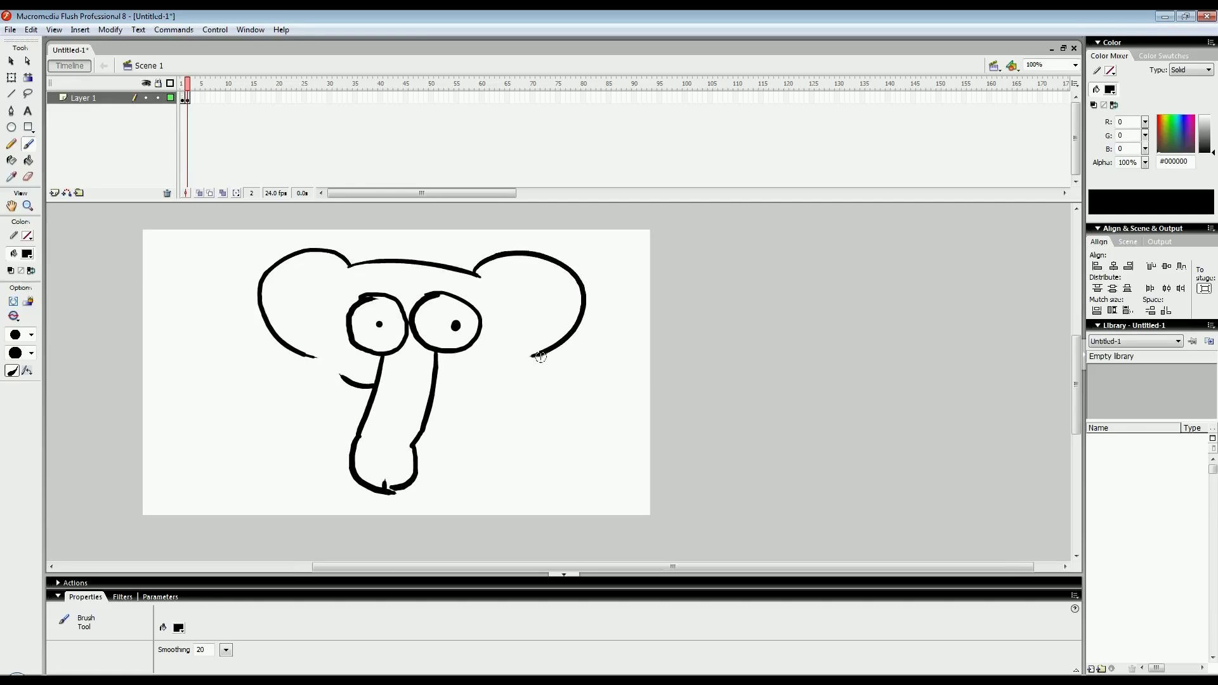
mouse_move(538, 355)
mouse_down()
mouse_move(495, 368)
mouse_move(488, 395)
mouse_move(434, 422)
mouse_up()
mouse_move(309, 358)
mouse_down()
mouse_move(319, 403)
mouse_move(363, 415)
mouse_move(391, 396)
mouse_move(421, 419)
mouse_up()
- Brush the outline of the elephant's body behind the head and add its four legs
drag(386, 341, 281, 355)
drag(455, 434, 341, 415)
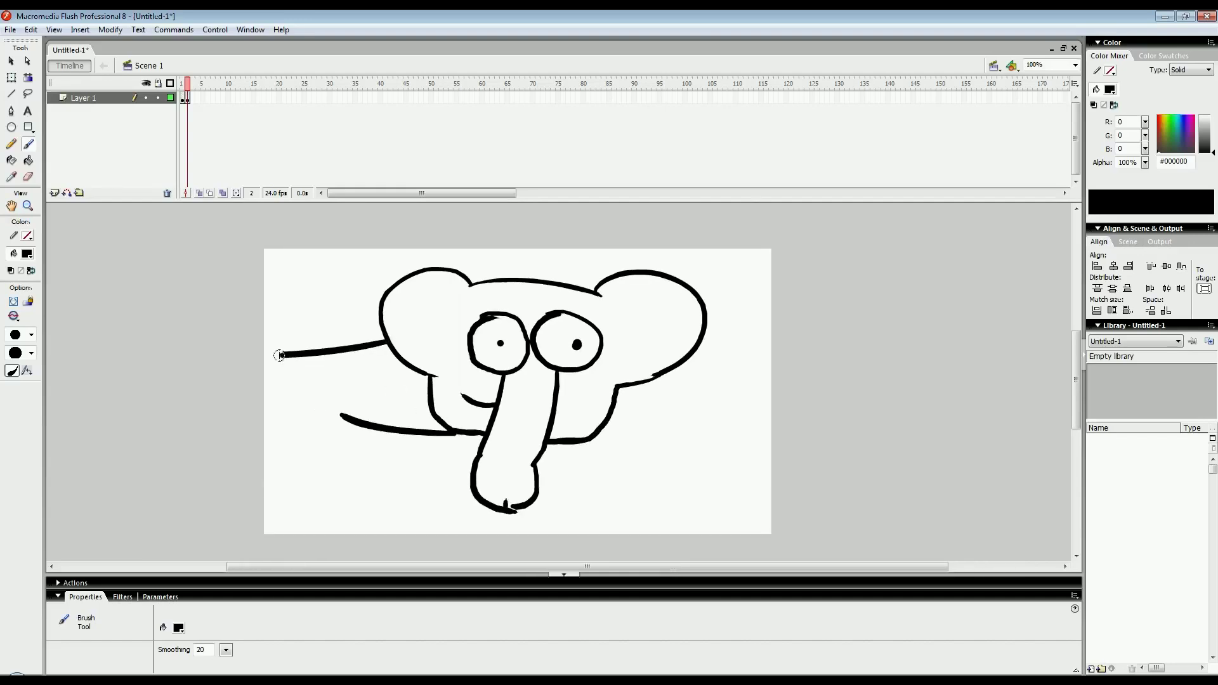
mouse_move(281, 354)
mouse_down()
mouse_move(276, 432)
mouse_move(316, 444)
mouse_move(368, 431)
mouse_up()
mouse_move(273, 434)
mouse_down()
mouse_move(301, 500)
mouse_move(310, 451)
mouse_move(310, 482)
mouse_up()
drag(363, 433, 374, 429)
mouse_move(531, 442)
mouse_down()
mouse_move(411, 421)
mouse_move(448, 417)
mouse_up()
mouse_move(319, 413)
mouse_down()
mouse_move(308, 460)
mouse_move(333, 413)
mouse_up()
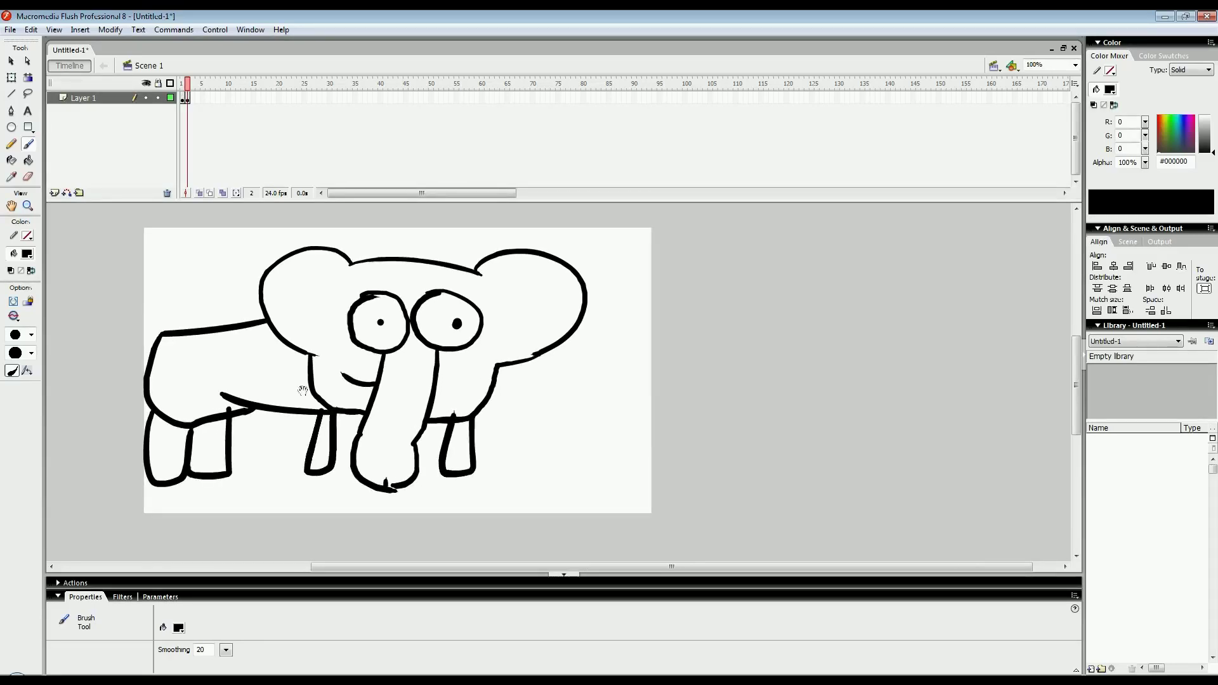
drag(209, 311, 310, 350)
key(ctrl+minus)
drag(269, 282, 269, 276)
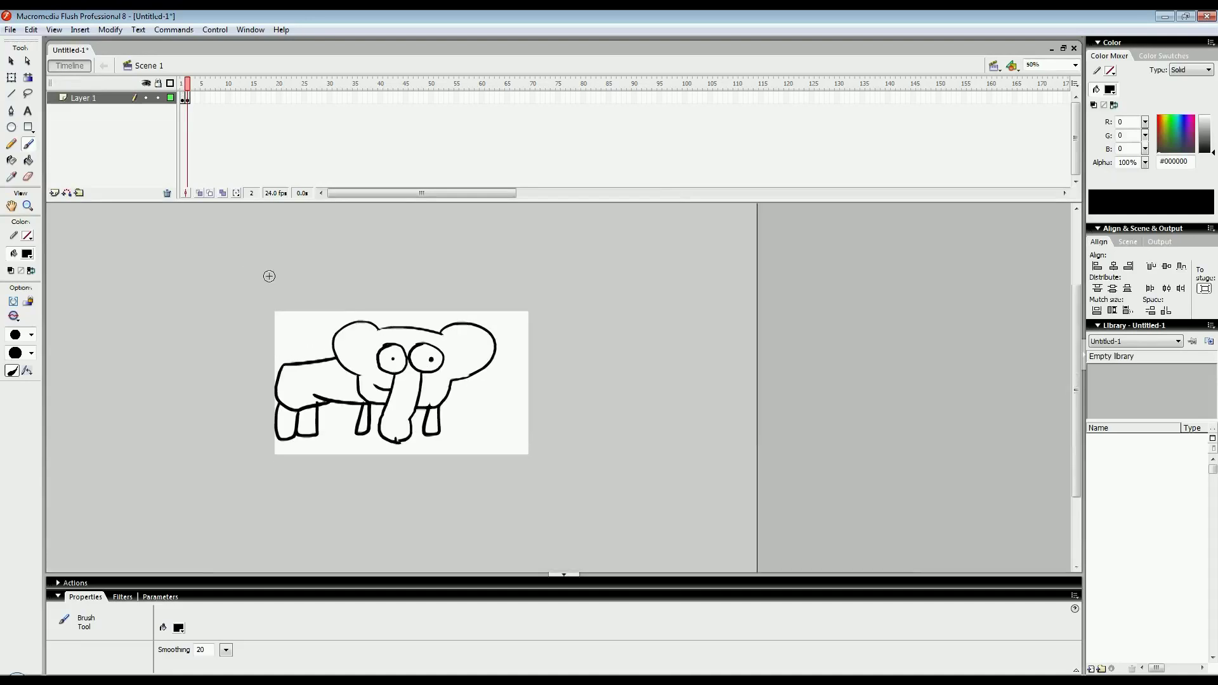
key(ctrl+1)
drag(577, 304, 495, 282)
drag(411, 341, 376, 352)
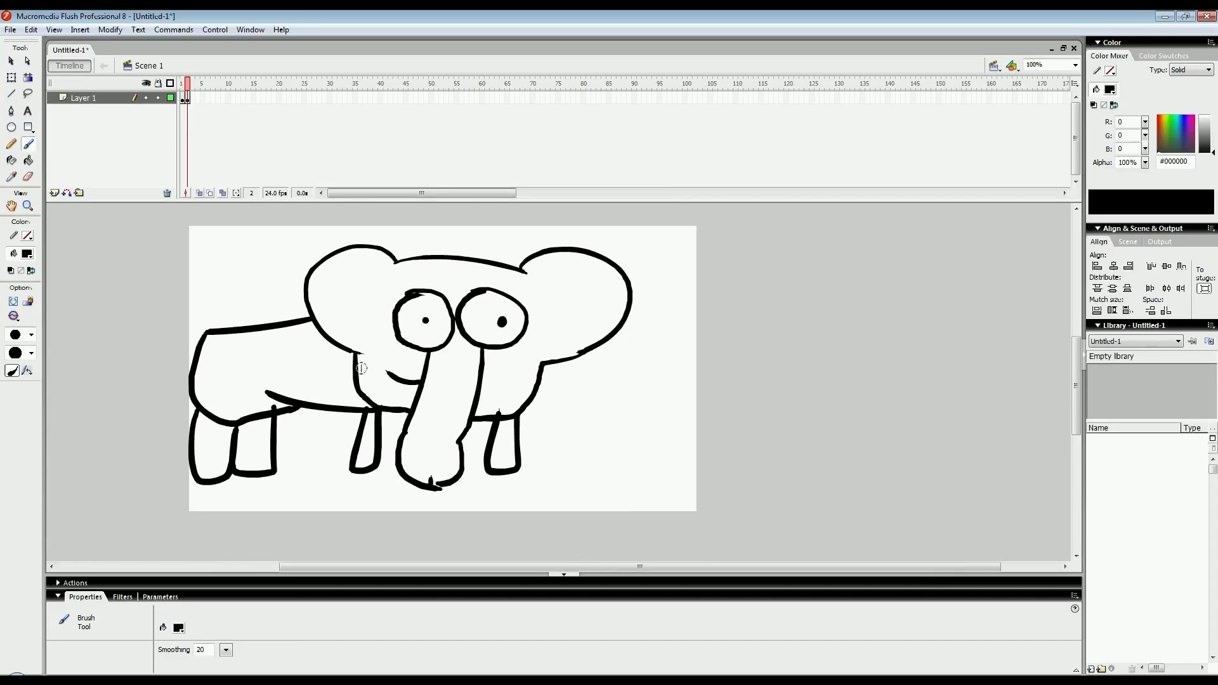
drag(343, 335, 324, 341)
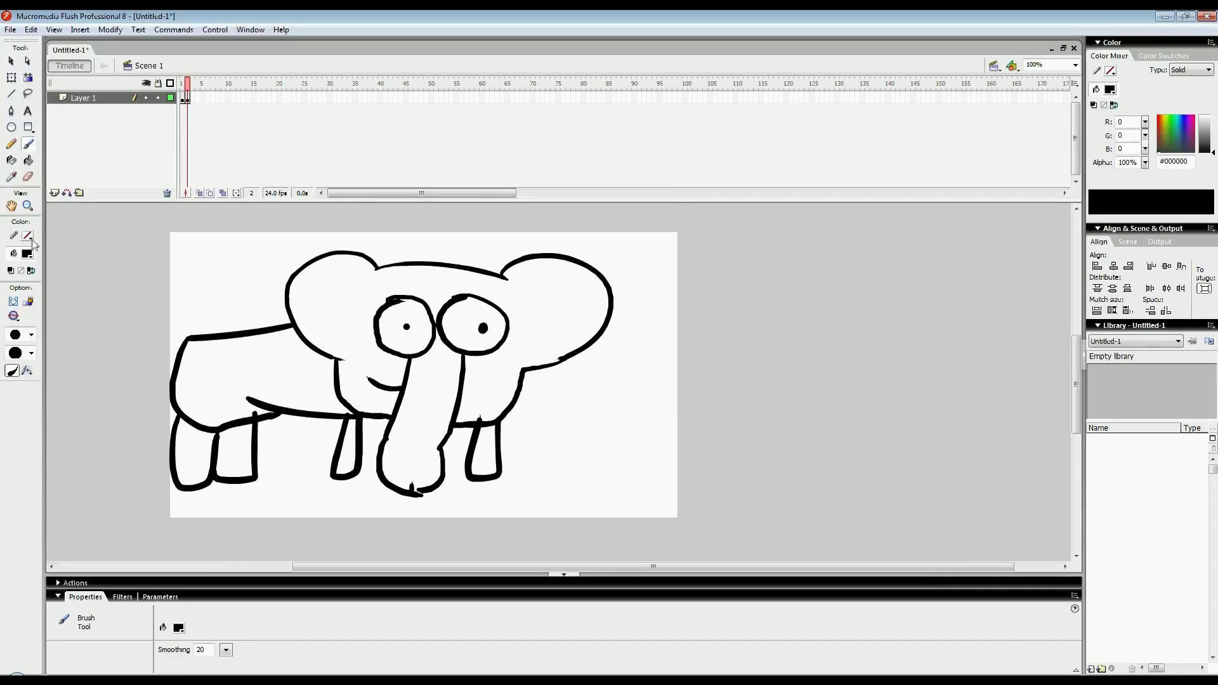
- Define a custom desaturated gray-blue fill color, #8D93B8 (red 141, green 147, blue 184)
click(27, 253)
click(189, 272)
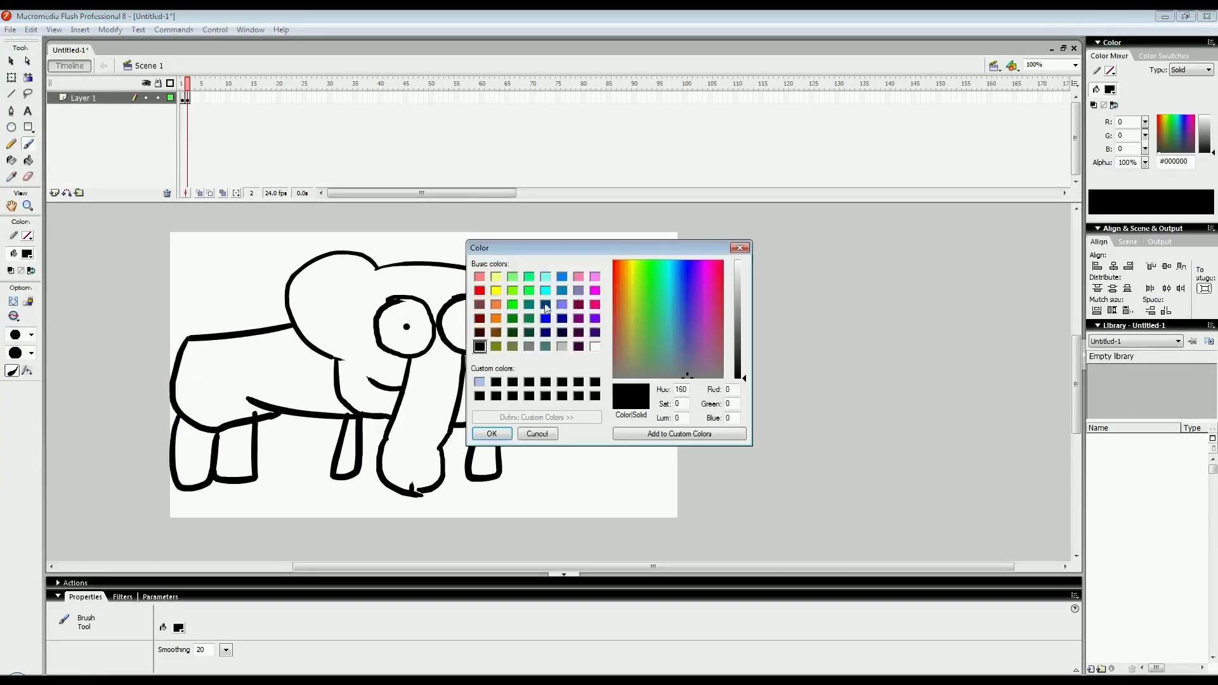
drag(639, 251, 443, 236)
drag(500, 337, 547, 277)
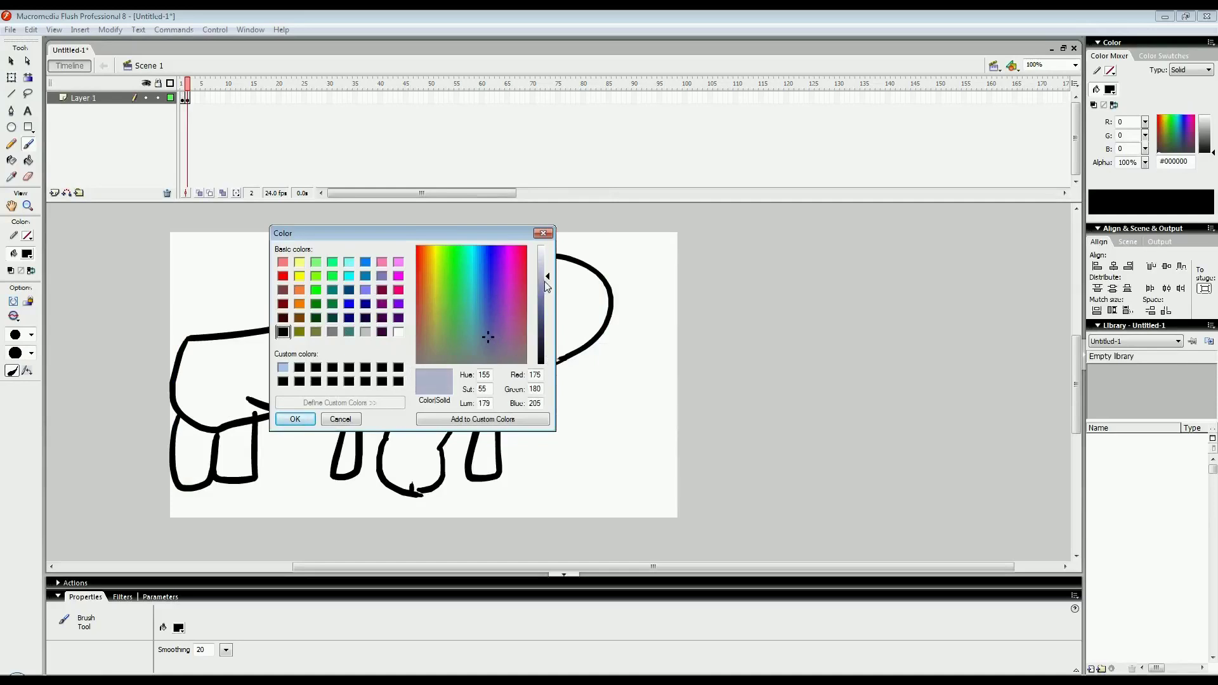
drag(546, 285, 544, 294)
click(295, 419)
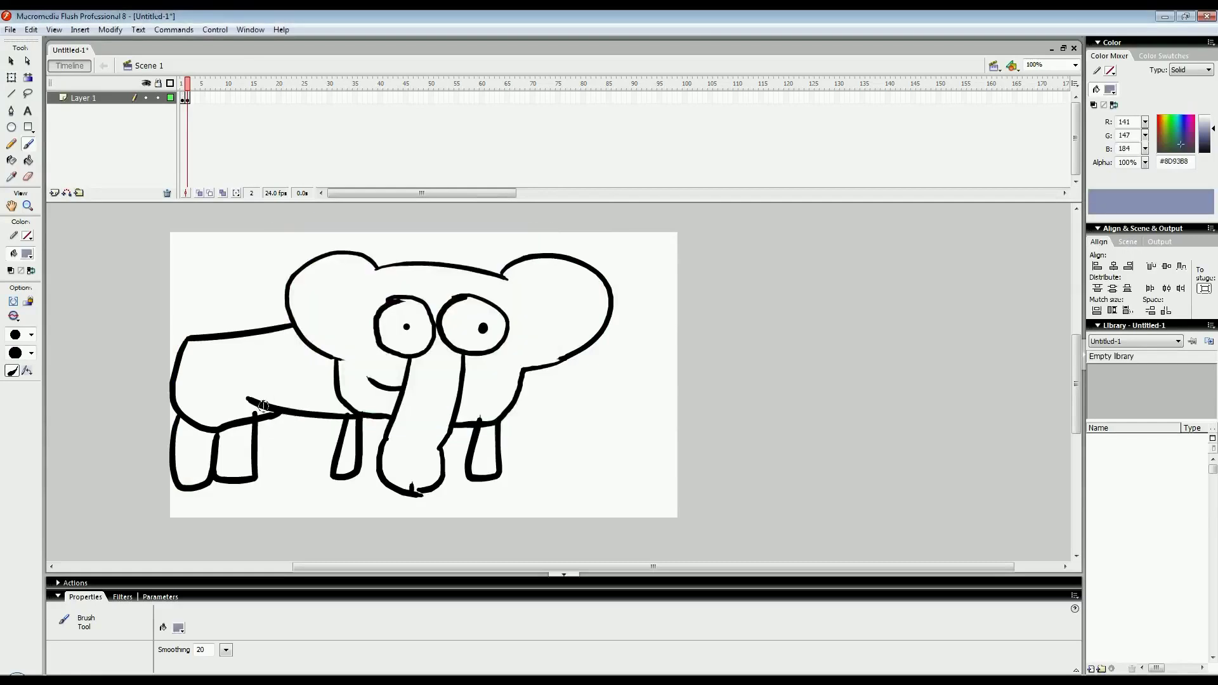
- Fill the elephant's head, ears, trunk, body and all four legs with the gray-blue using the Paint Bucket, leaving the eyes white
click(28, 161)
click(312, 347)
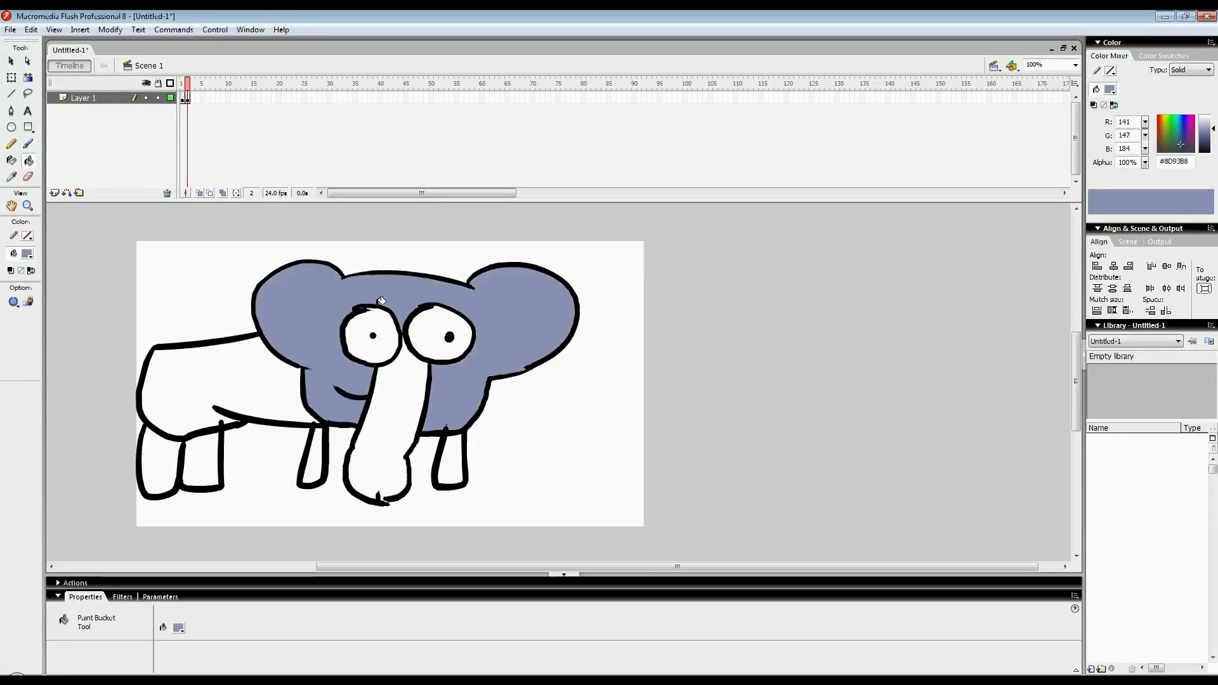
click(485, 383)
click(398, 406)
click(288, 444)
click(244, 447)
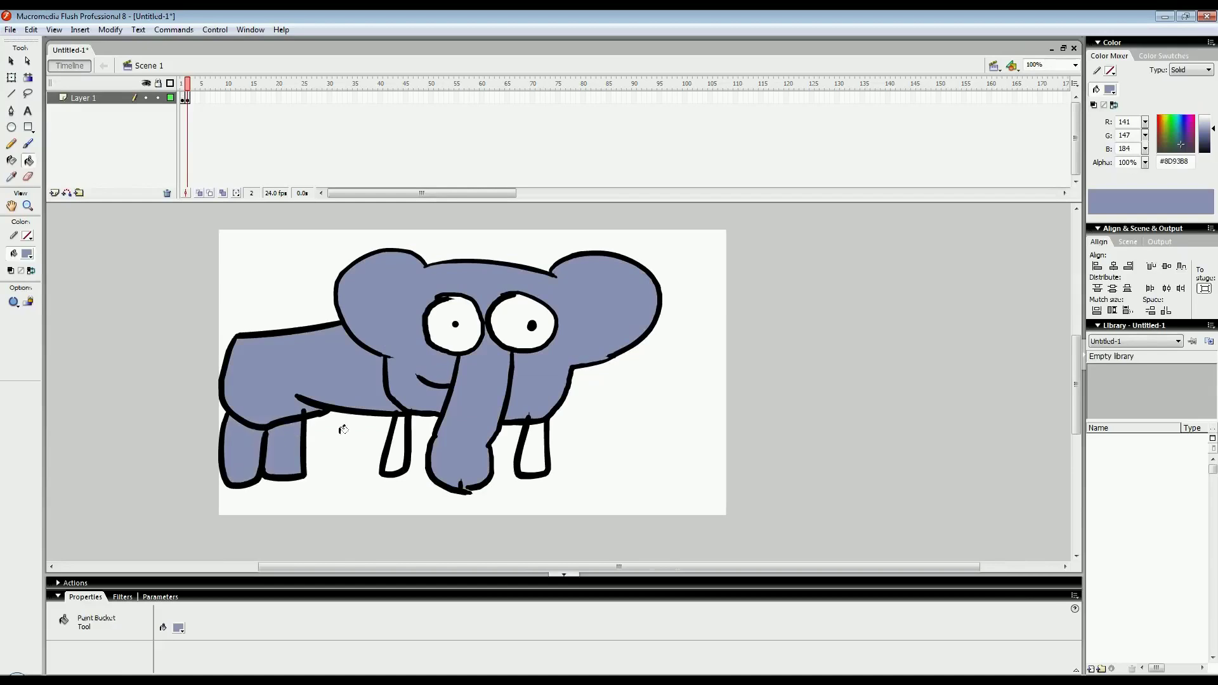
click(394, 444)
click(532, 447)
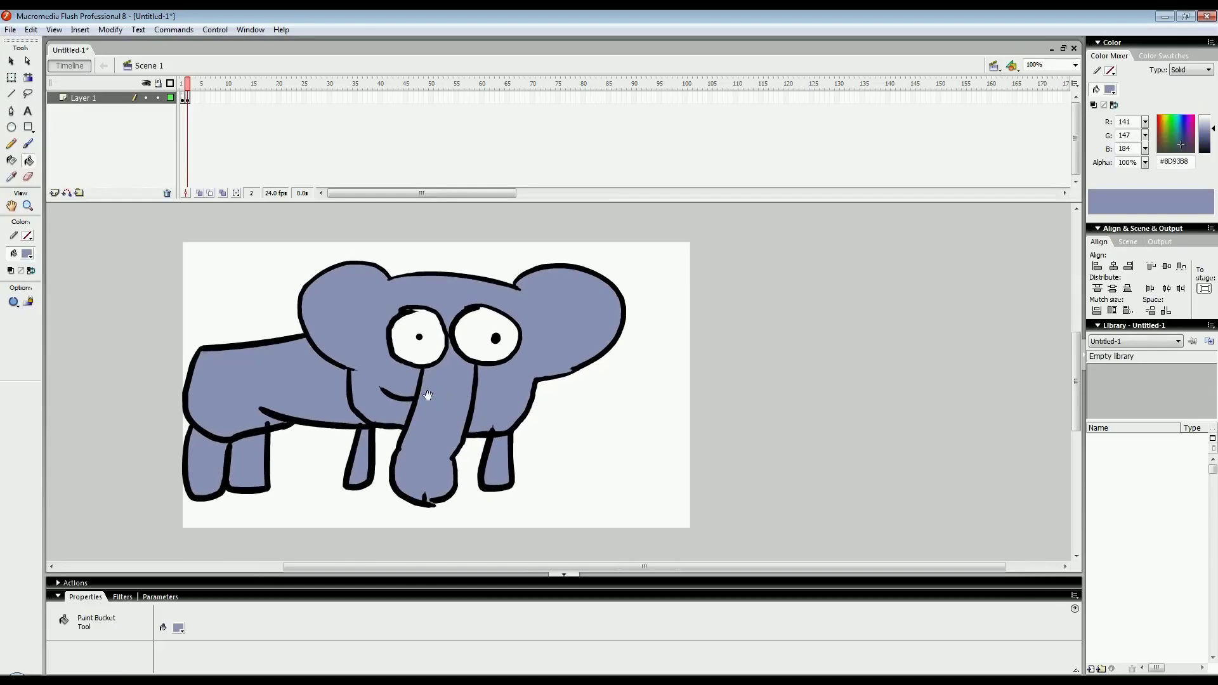
- Fill the whites of both elephant eyes with light gray #E6E6E6 using the Paint Bucket
click(26, 257)
click(206, 281)
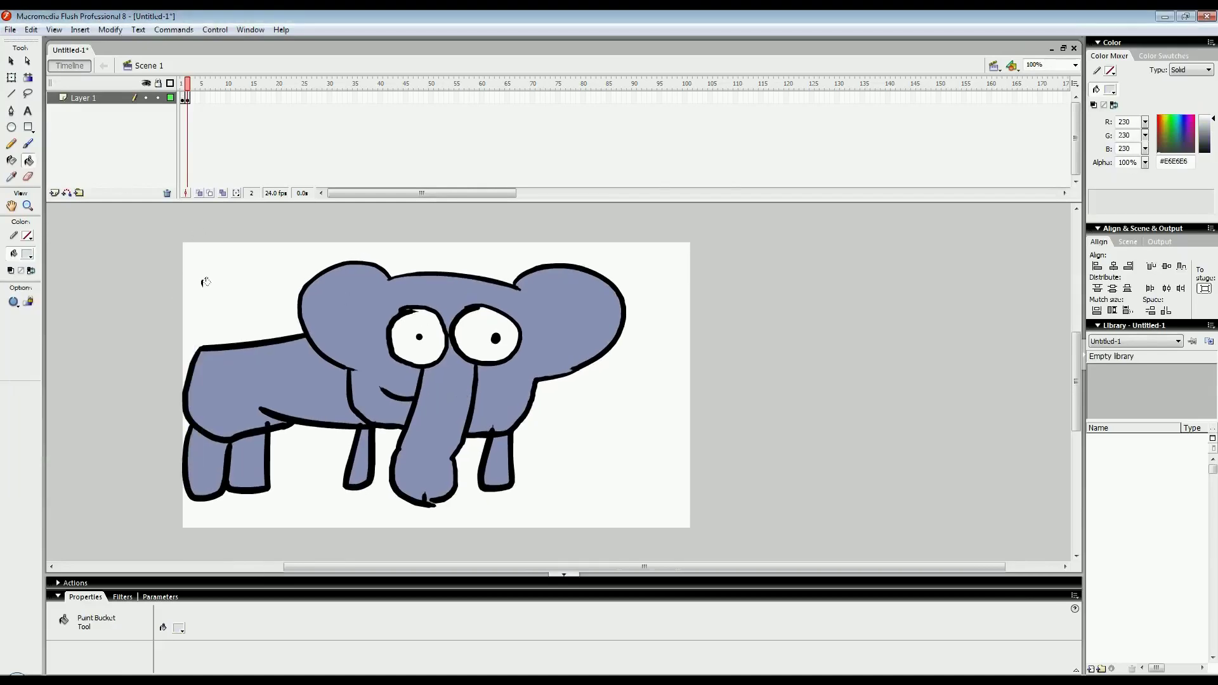
click(432, 325)
click(484, 319)
mouse_move(371, 310)
mouse_down()
mouse_move(450, 292)
mouse_move(360, 331)
mouse_up()
key(v)
drag(233, 308, 271, 313)
- Brush short bloodshot veins around the pupils of both eyes in light red #F05C5C
click(29, 255)
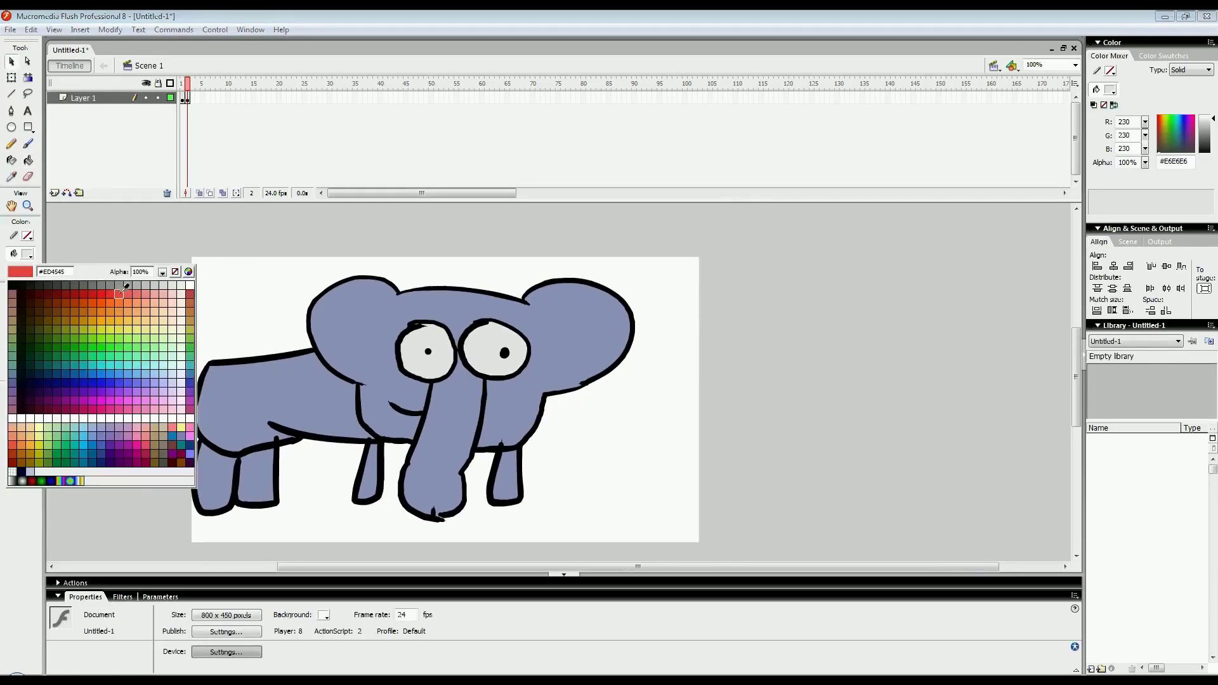
click(122, 289)
click(28, 144)
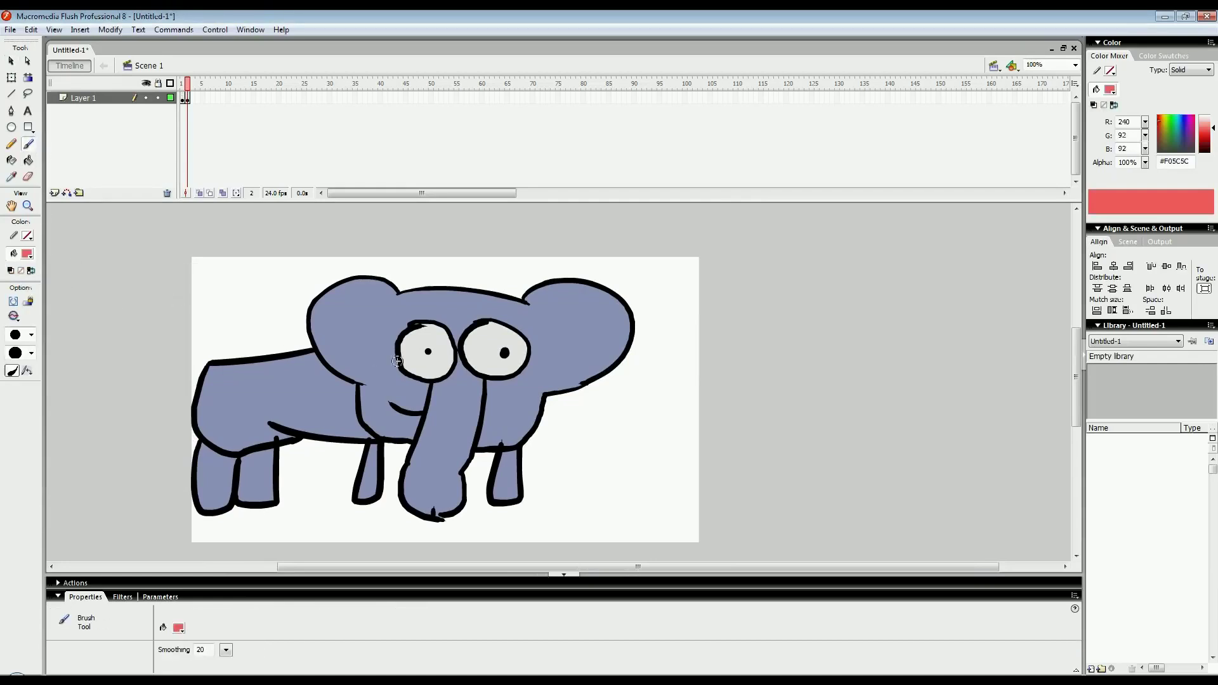
mouse_move(433, 345)
mouse_down()
mouse_move(415, 370)
mouse_move(432, 360)
mouse_move(439, 372)
mouse_move(442, 357)
mouse_move(433, 372)
mouse_move(412, 359)
mouse_up()
mouse_move(494, 346)
mouse_down()
mouse_move(510, 371)
mouse_move(510, 331)
mouse_move(468, 340)
mouse_up()
drag(348, 417, 405, 379)
key(ctrl+minus)
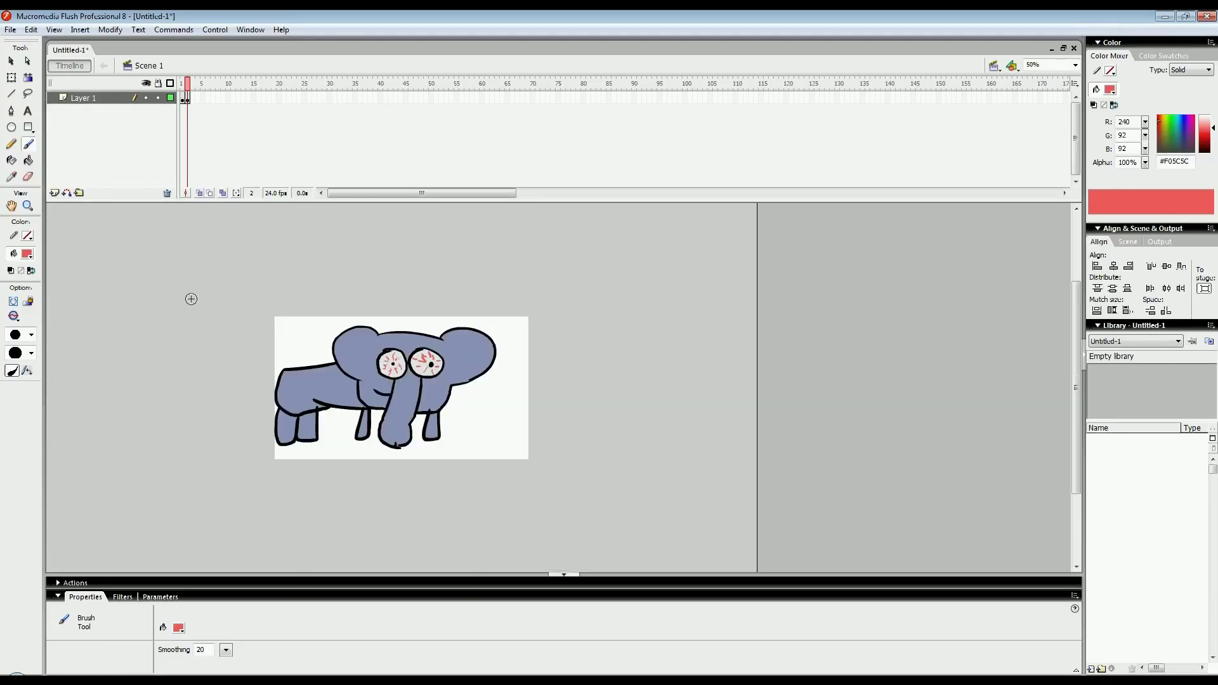
key(ctrl+1)
drag(779, 435, 716, 418)
key(v)
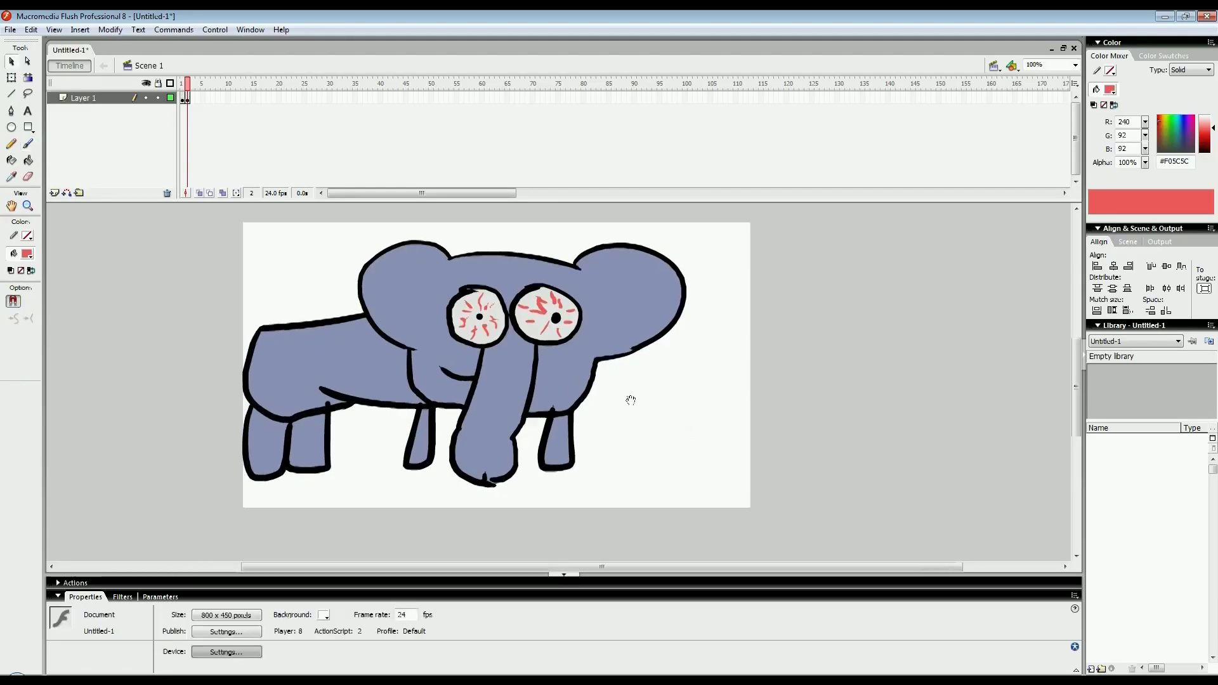
mouse_move(631, 424)
mouse_down()
mouse_move(675, 436)
mouse_move(654, 426)
mouse_up()
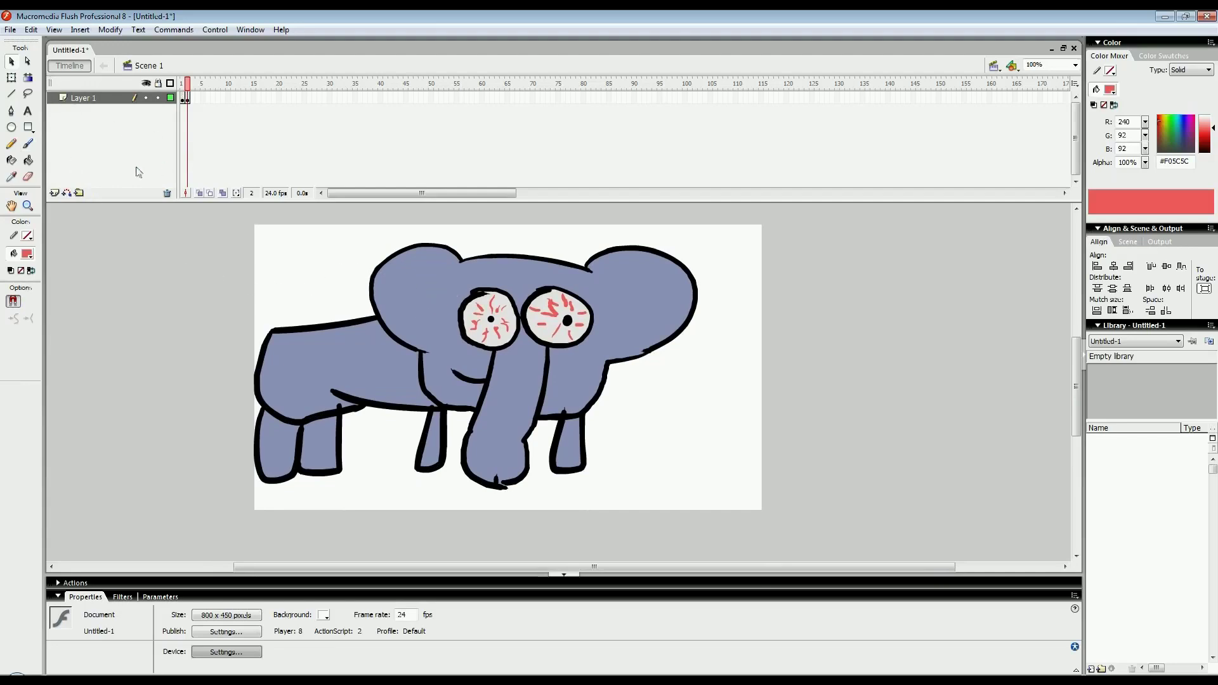
- Sample the elephant's gray-blue #8D93B8 as the fill color, set the brush to Paint Selection mode and try painting over the drawing
click(28, 253)
click(323, 366)
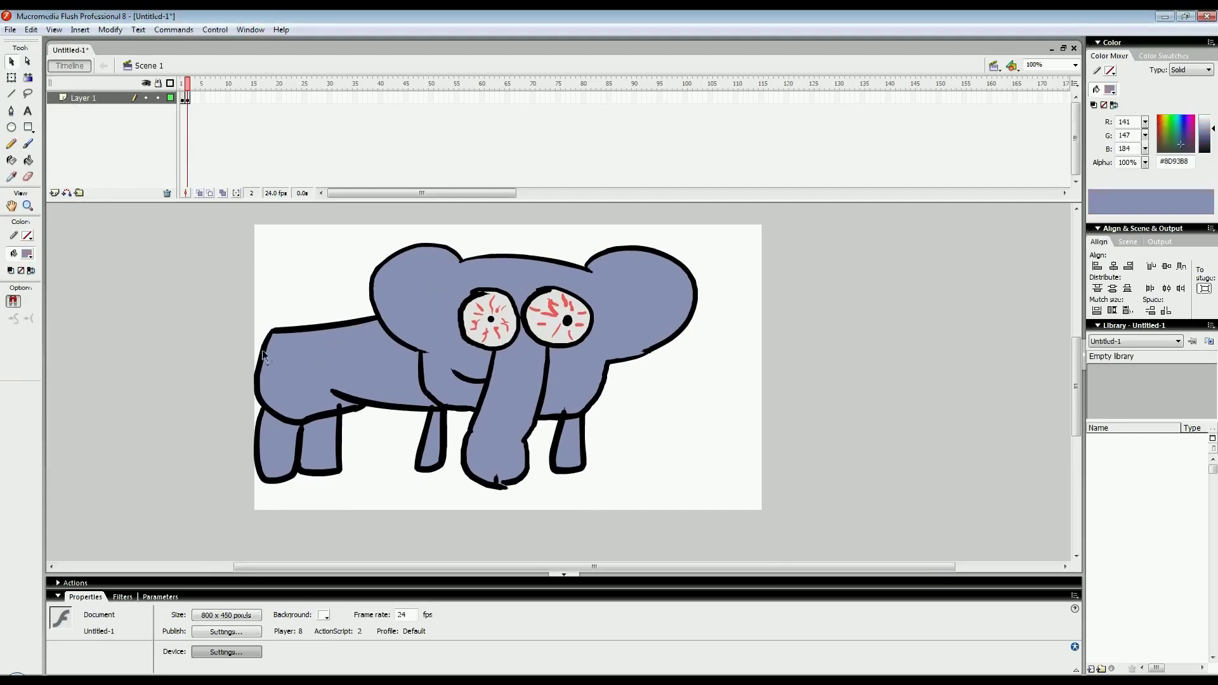
click(29, 143)
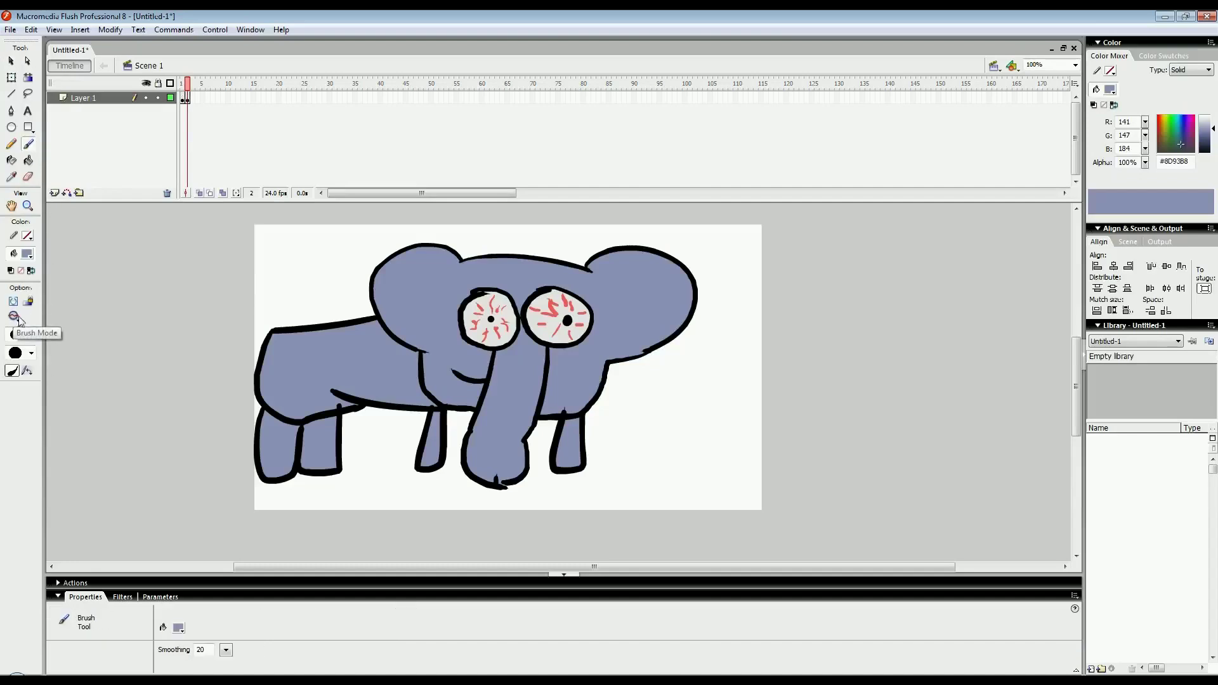
click(13, 316)
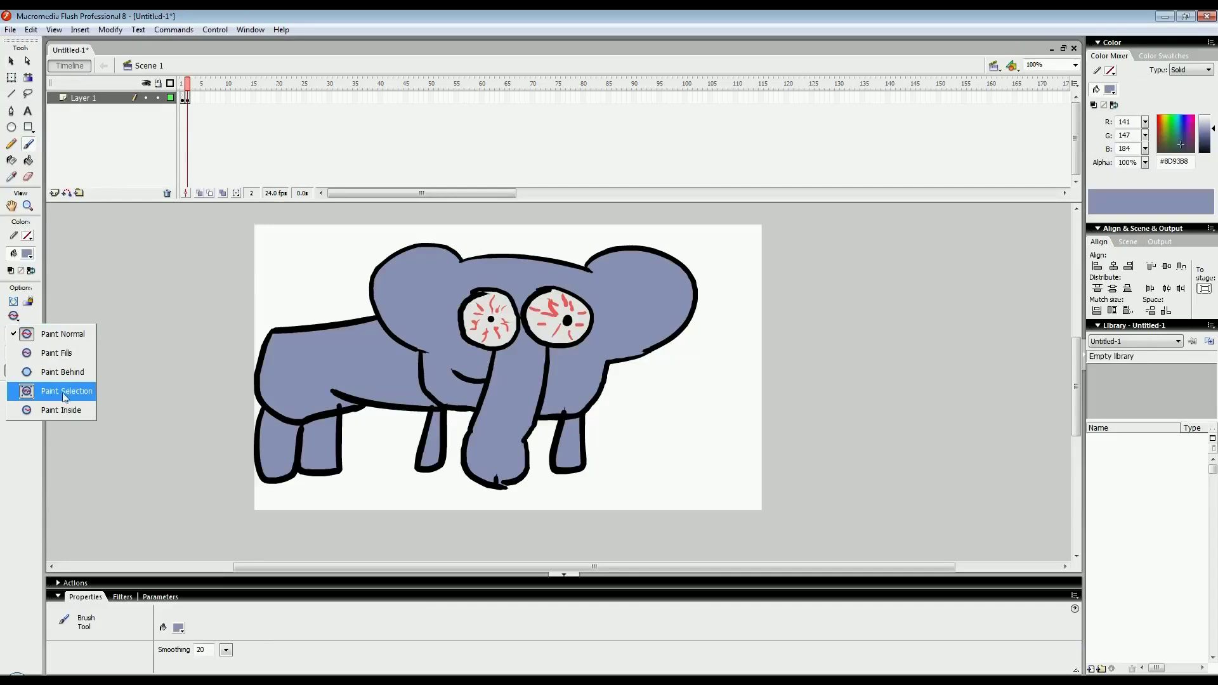
click(64, 393)
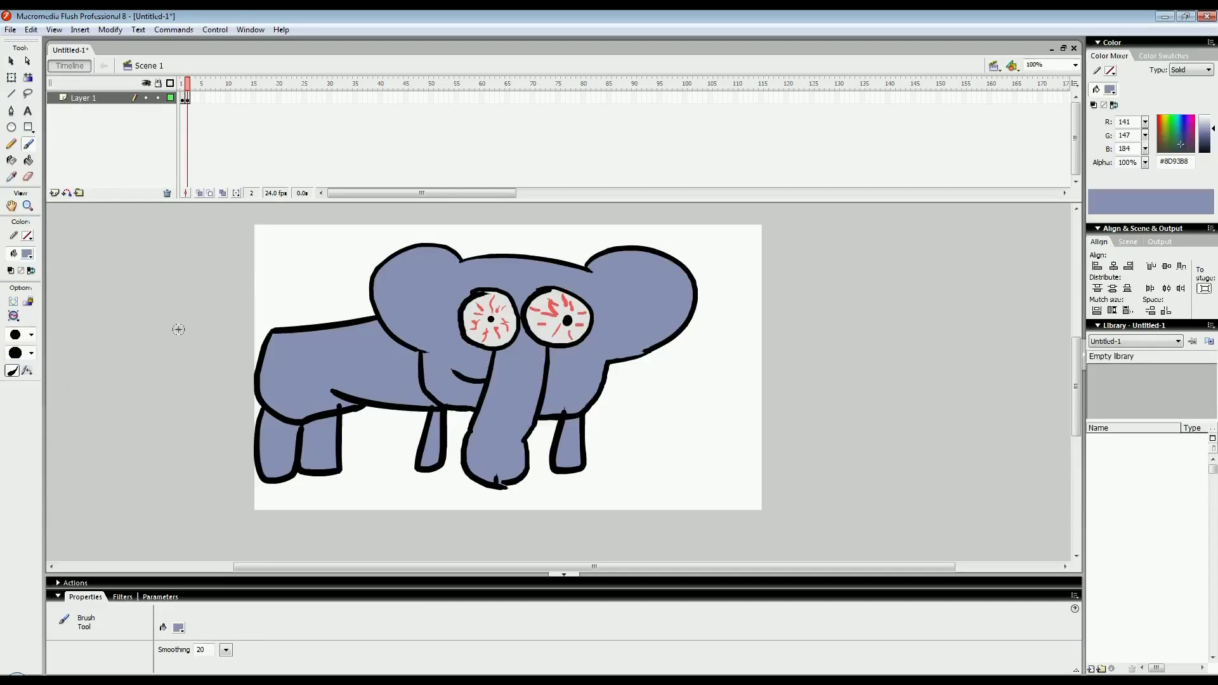
mouse_move(355, 291)
mouse_down()
mouse_move(262, 472)
mouse_move(396, 334)
mouse_move(569, 286)
mouse_up()
mouse_move(476, 304)
mouse_down()
mouse_move(357, 321)
mouse_move(364, 367)
mouse_up()
- Select all the gray-blue fills of the elephant together: the head and ears, trunk, body and legs
key(v)
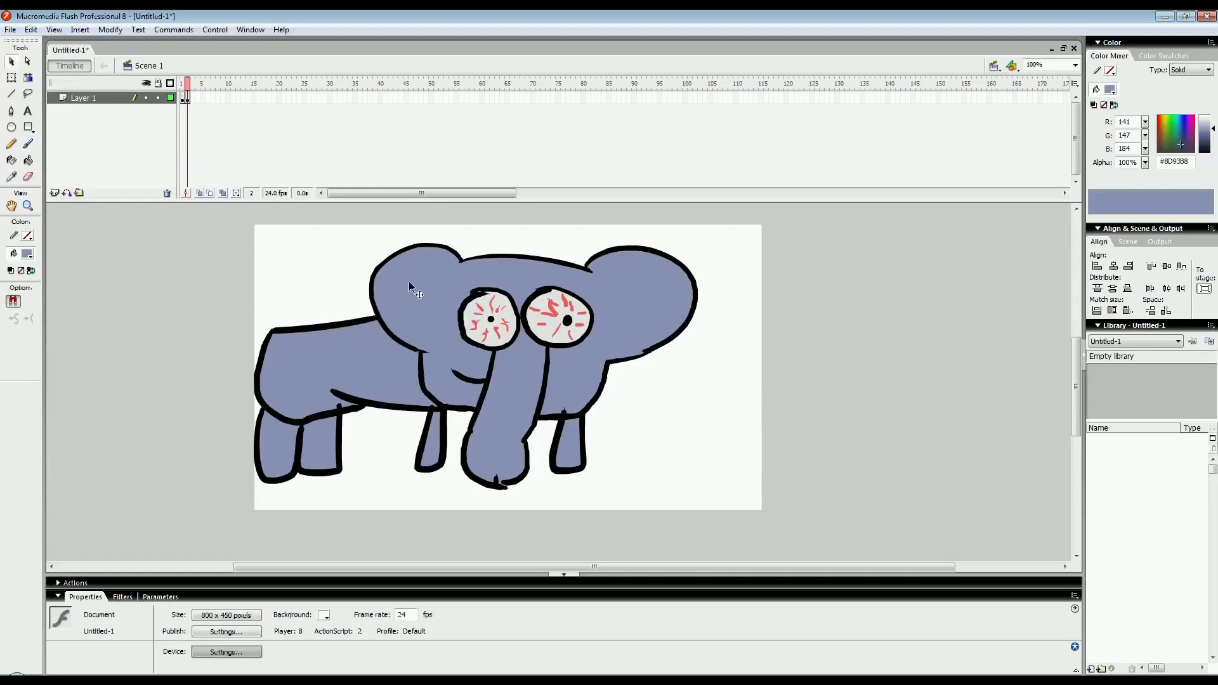
click(331, 440)
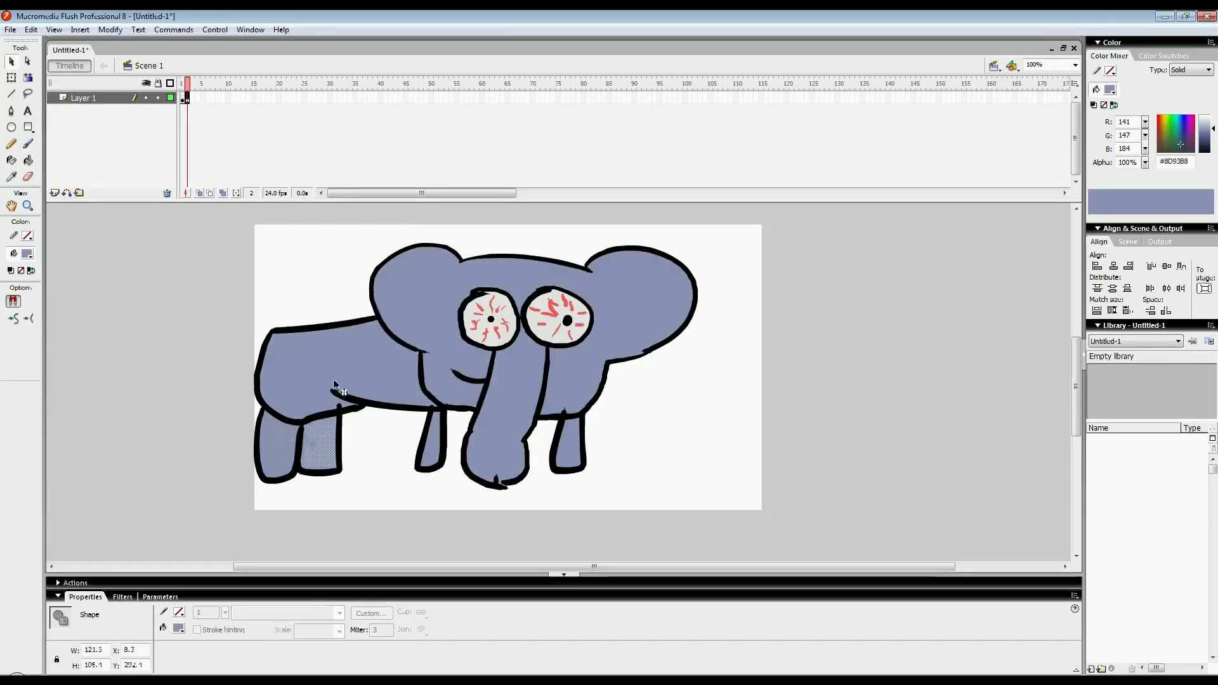
shift+click(333, 384)
shift+click(450, 314)
shift+click(520, 379)
shift+click(433, 449)
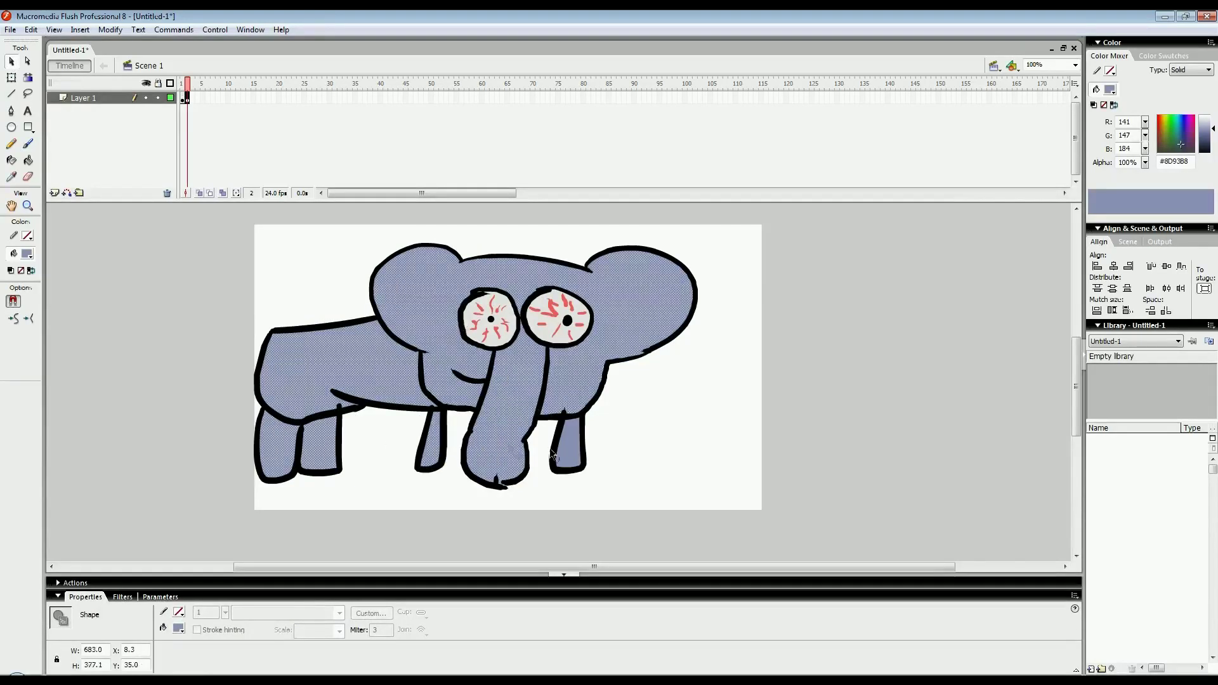
drag(680, 411, 603, 416)
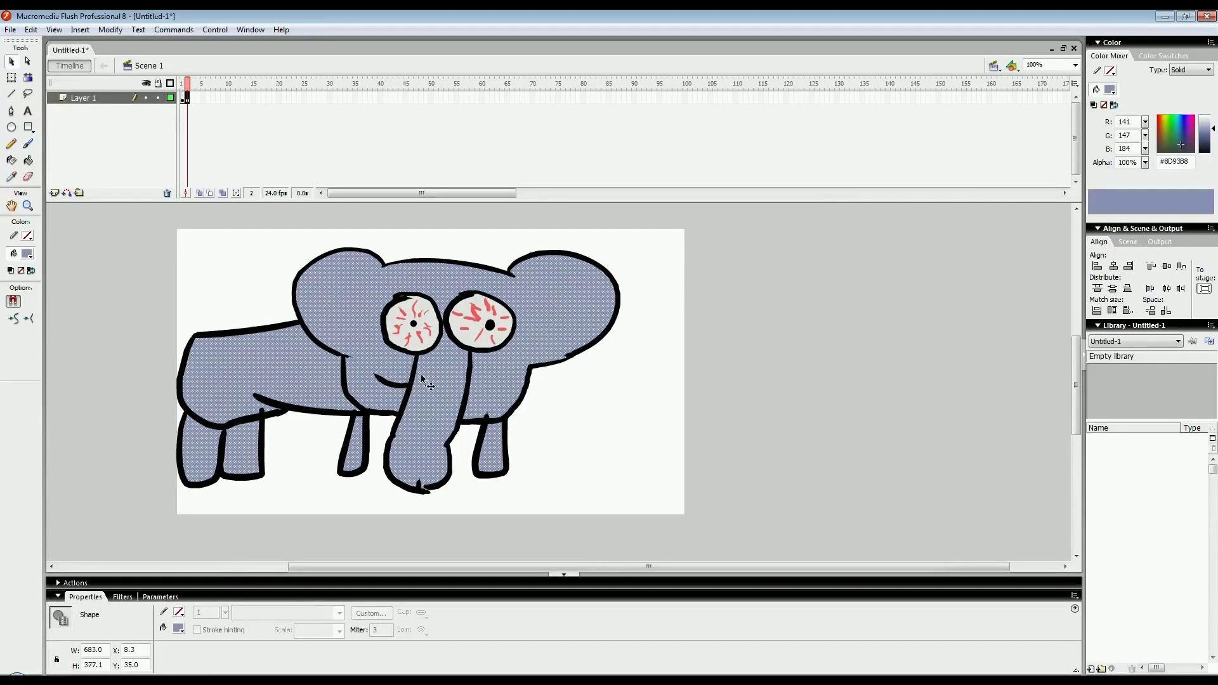
- Define a slightly darker gray-blue brush color, #7880AB (red 120, green 128, blue 171)
click(29, 145)
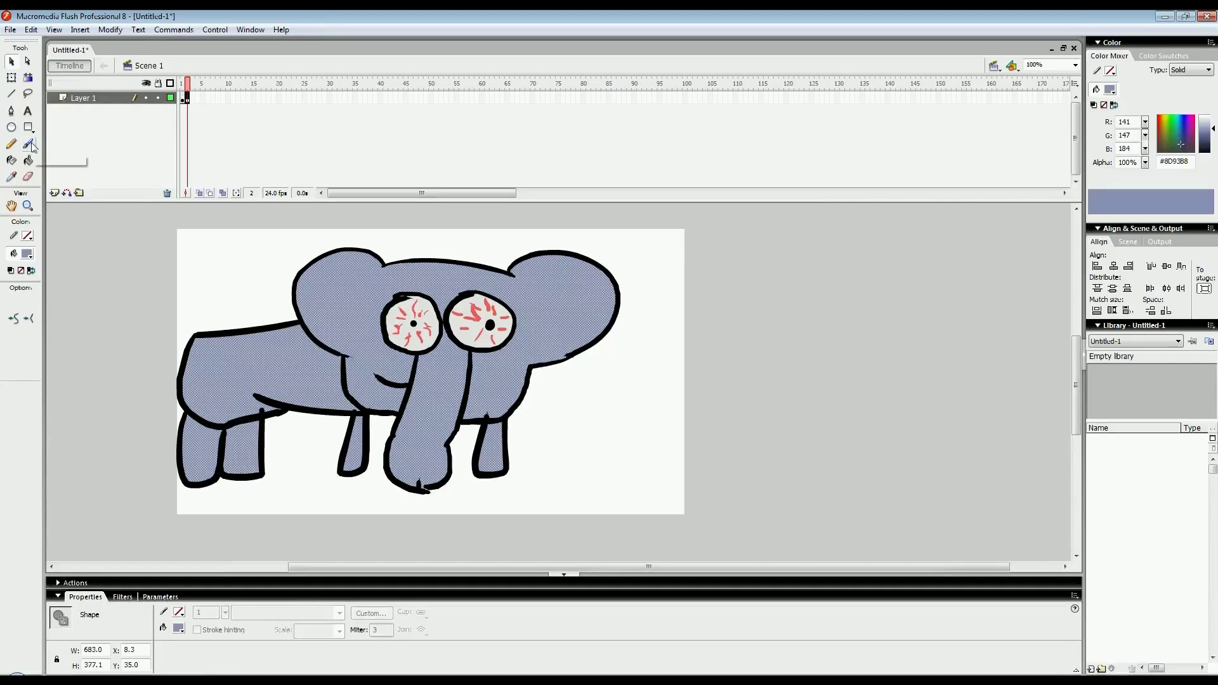
click(29, 255)
click(190, 272)
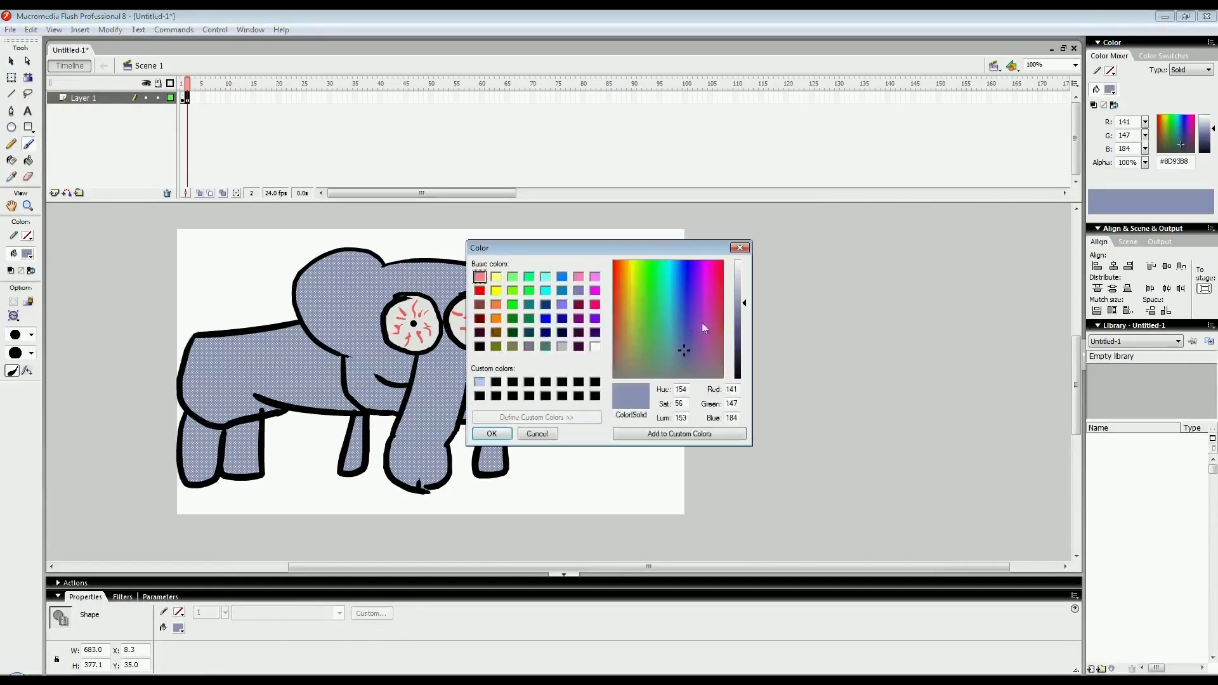
click(737, 311)
click(489, 436)
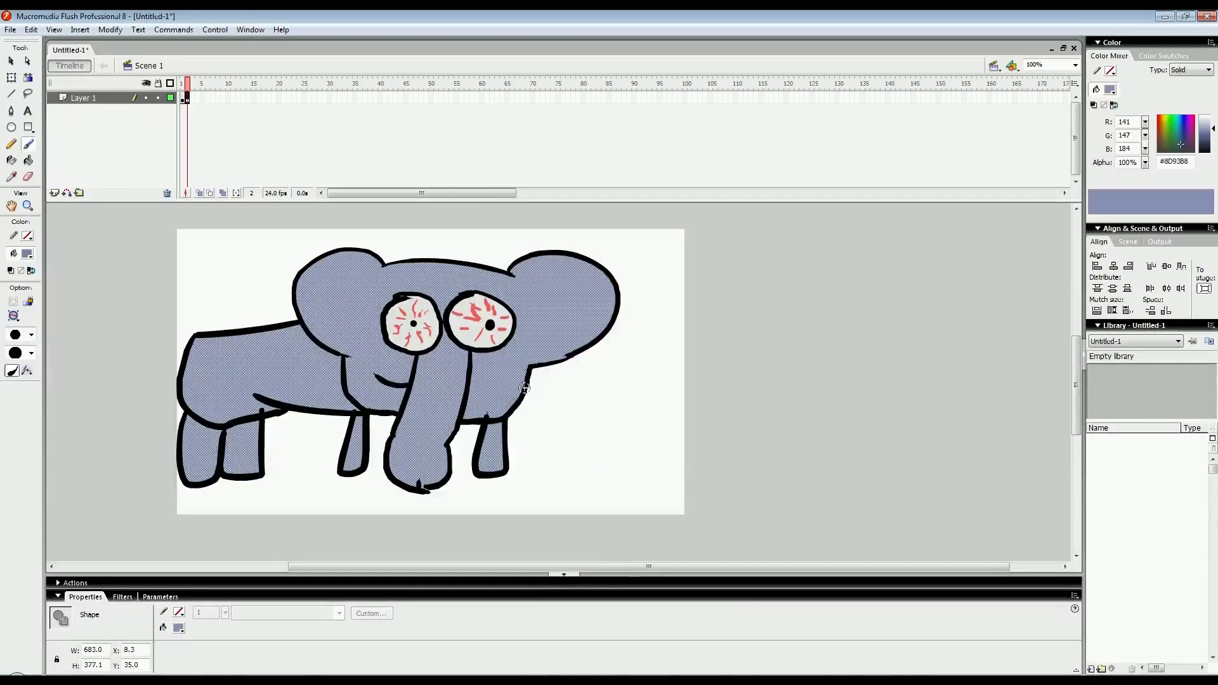
- Brush shadow boundary lines across the ears, face, trunk, body and legs in the darker gray-blue, and deselect the fills
mouse_move(625, 246)
mouse_down()
mouse_move(580, 287)
mouse_move(492, 412)
mouse_up()
key(ctrl+z)
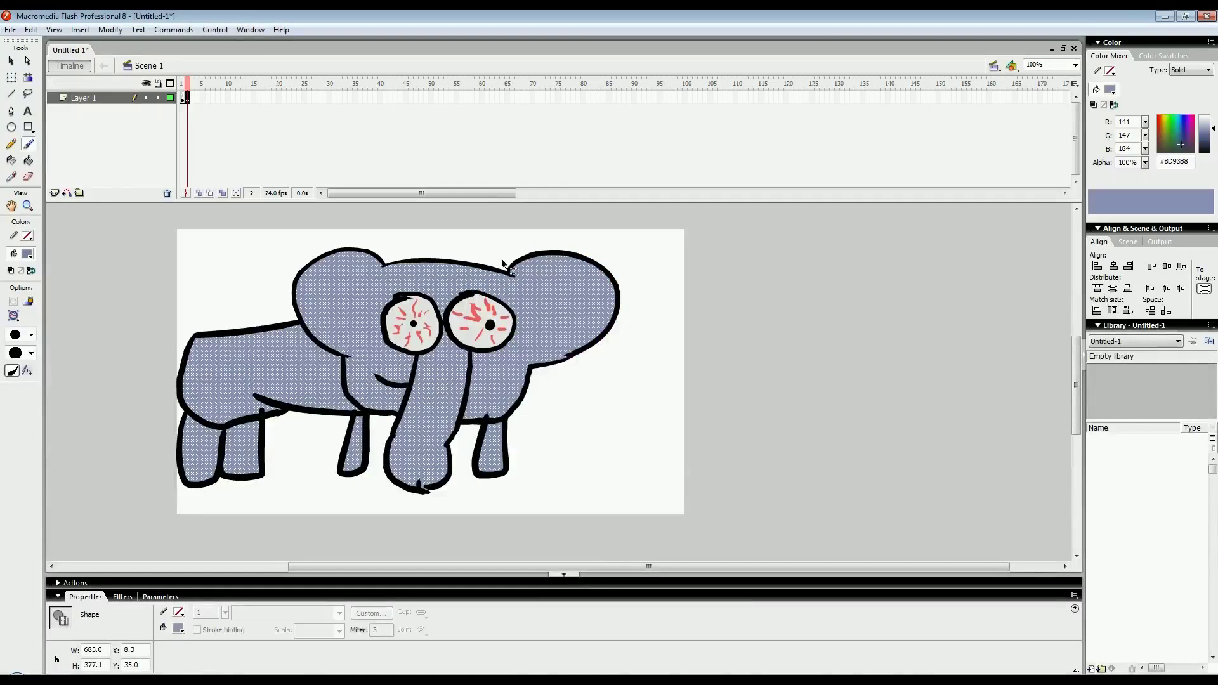
mouse_move(537, 238)
mouse_down()
mouse_move(555, 310)
mouse_move(450, 427)
mouse_move(469, 498)
mouse_up()
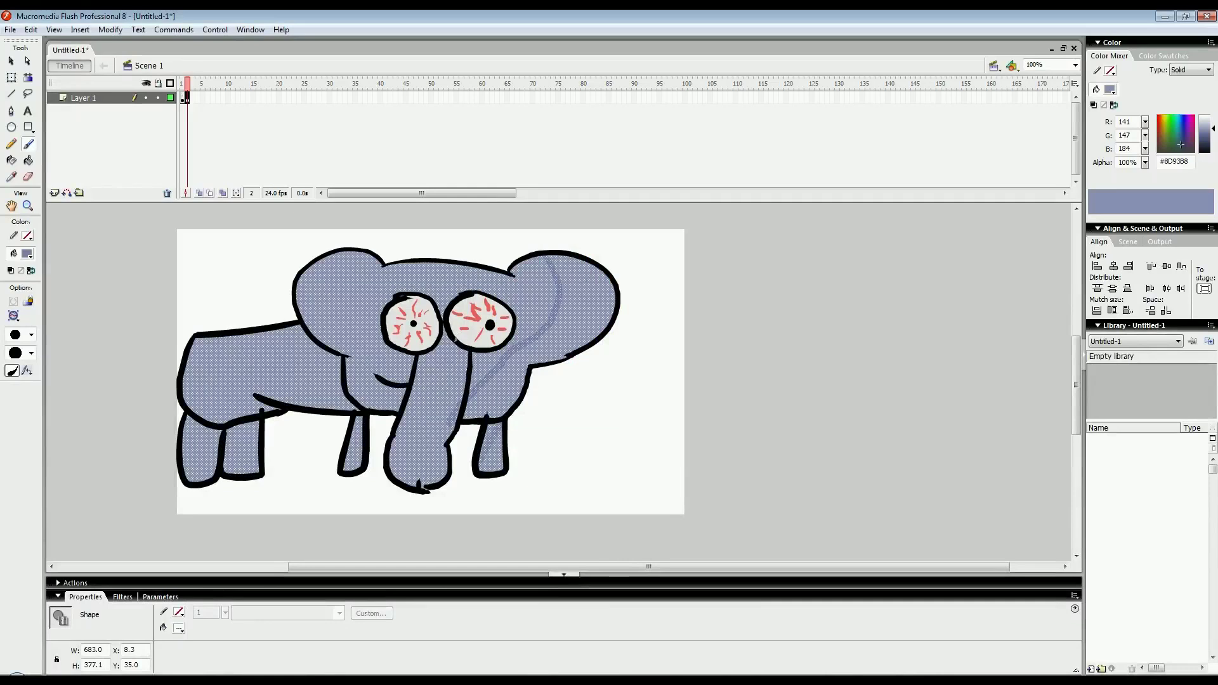
drag(456, 340, 412, 497)
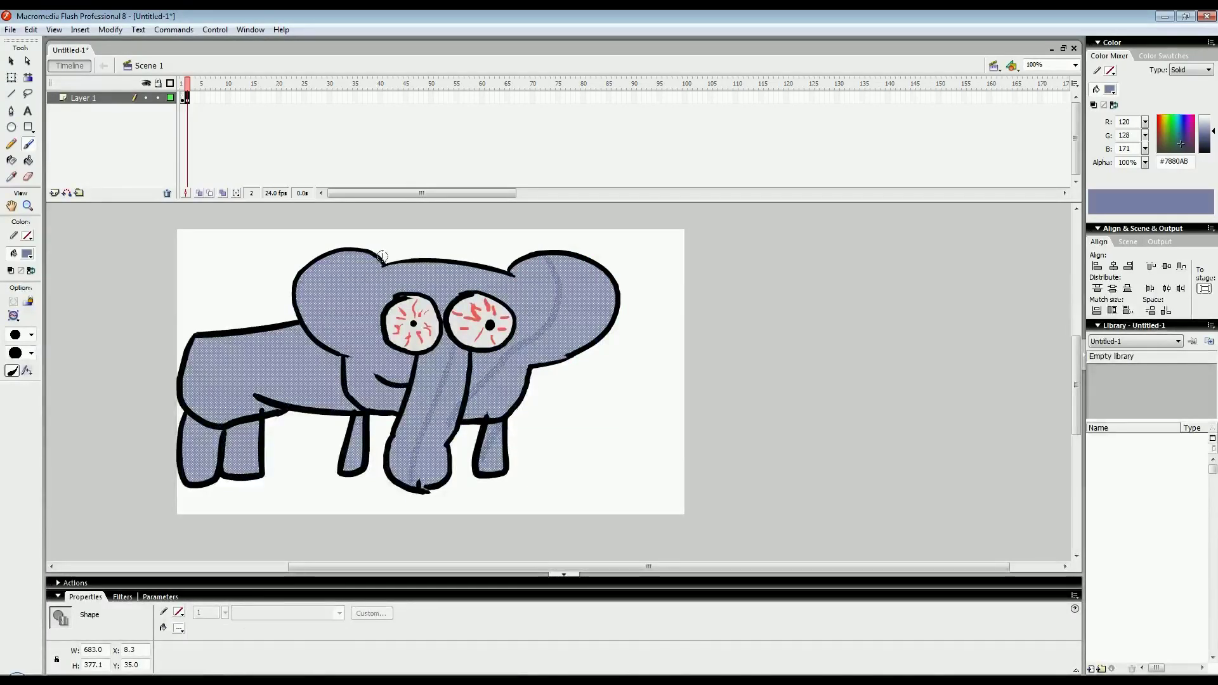
mouse_move(379, 256)
mouse_down()
mouse_move(312, 287)
mouse_move(366, 282)
mouse_move(338, 346)
mouse_move(300, 378)
mouse_move(241, 396)
mouse_move(221, 435)
mouse_move(228, 469)
mouse_up()
drag(208, 424, 191, 479)
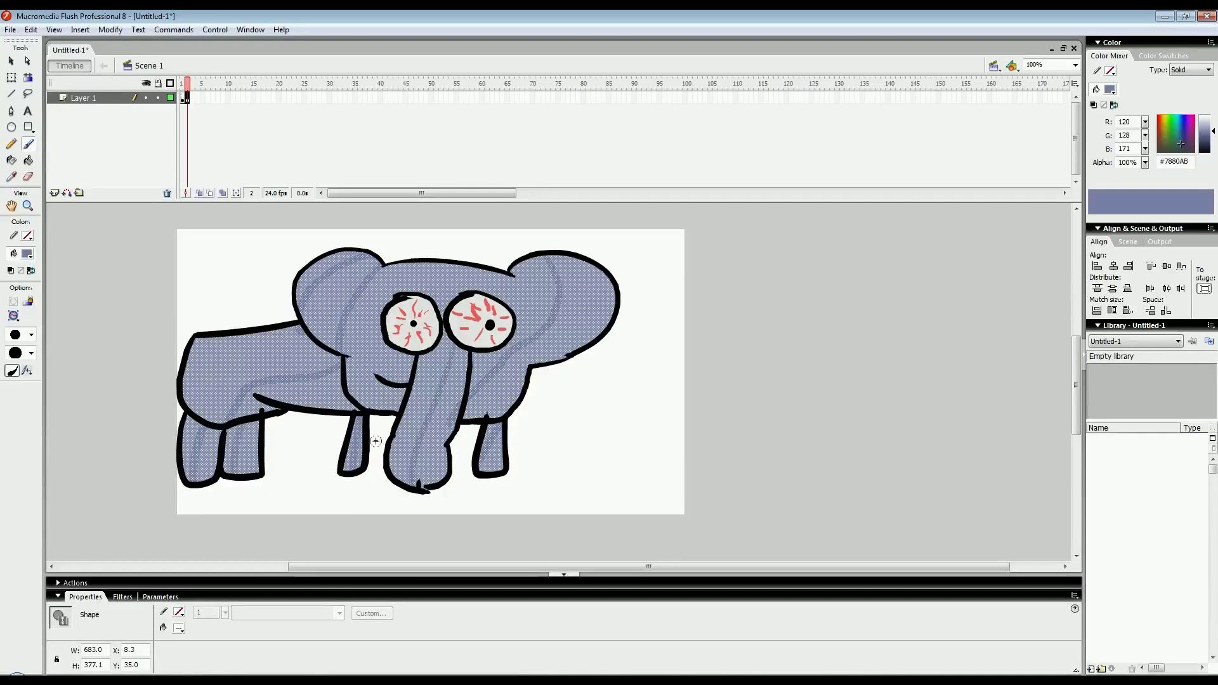
drag(316, 451, 298, 462)
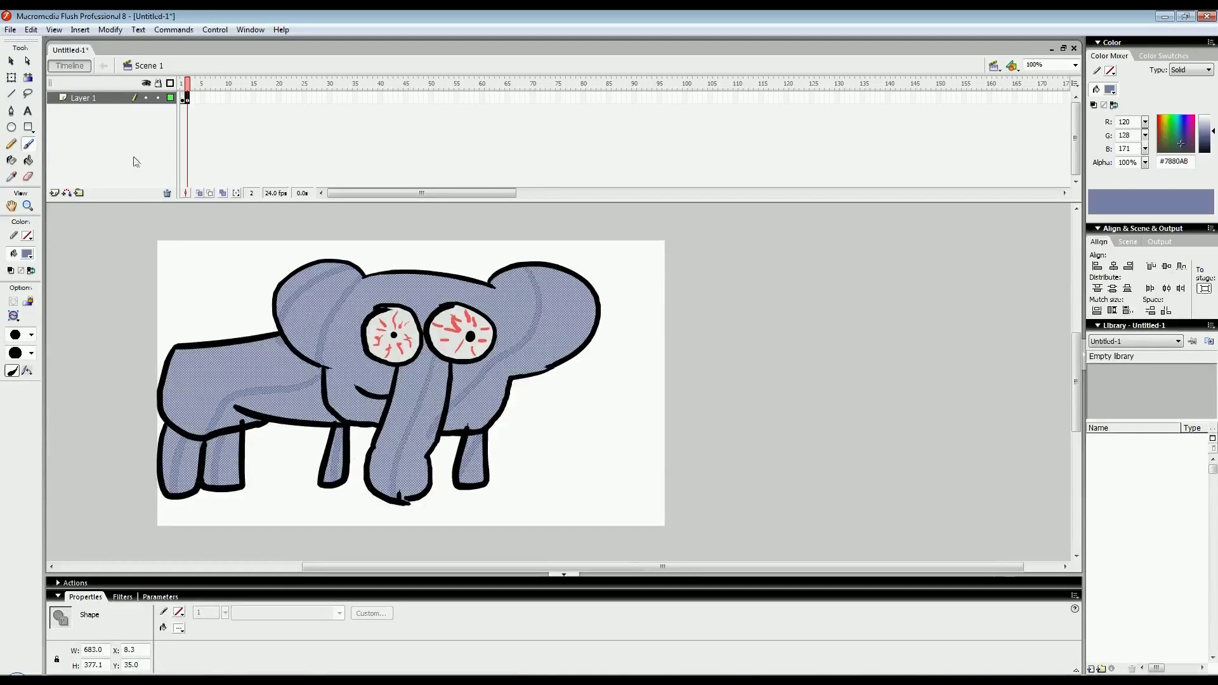
click(12, 61)
click(238, 322)
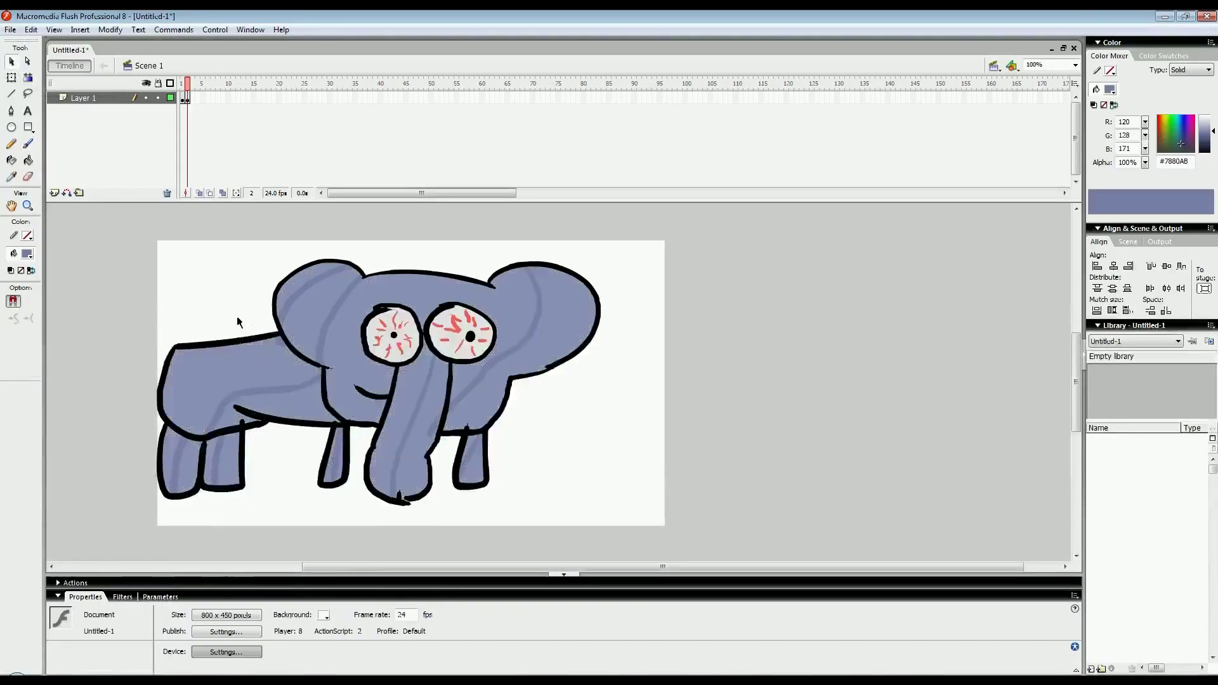
drag(237, 317, 267, 308)
- Fill the shadow side of each boundary line on the ears, face, trunk, body and legs with #7880AB using the Paint Bucket
click(29, 160)
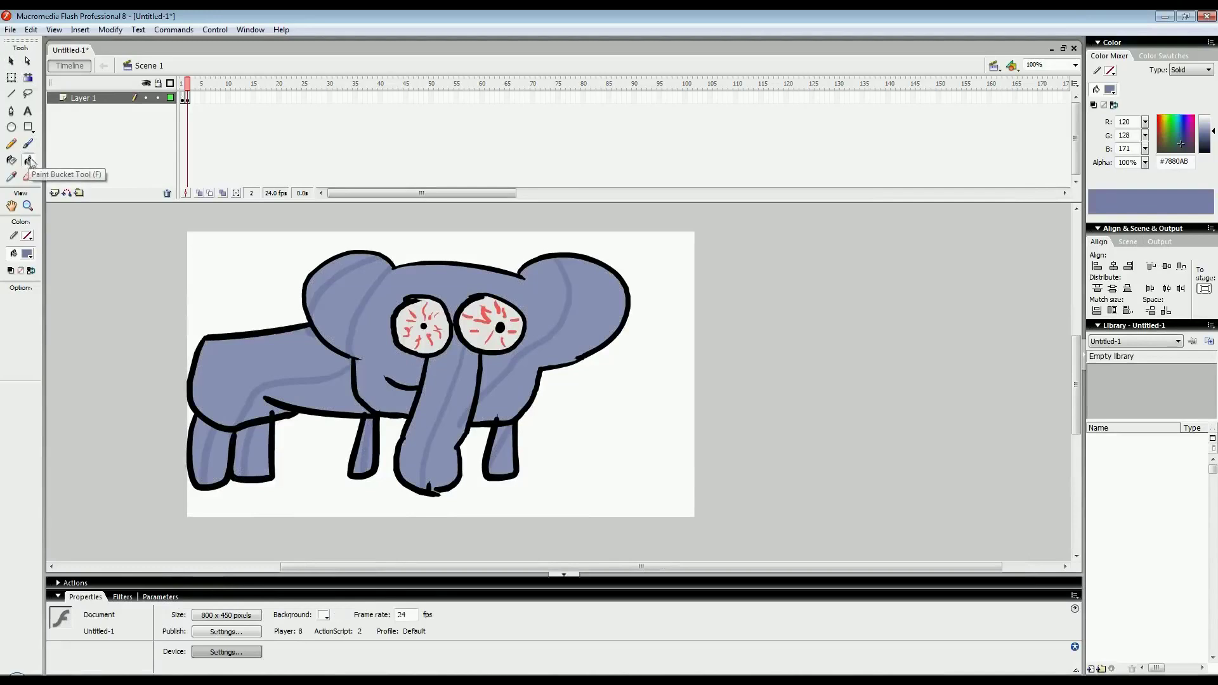
click(29, 161)
click(360, 277)
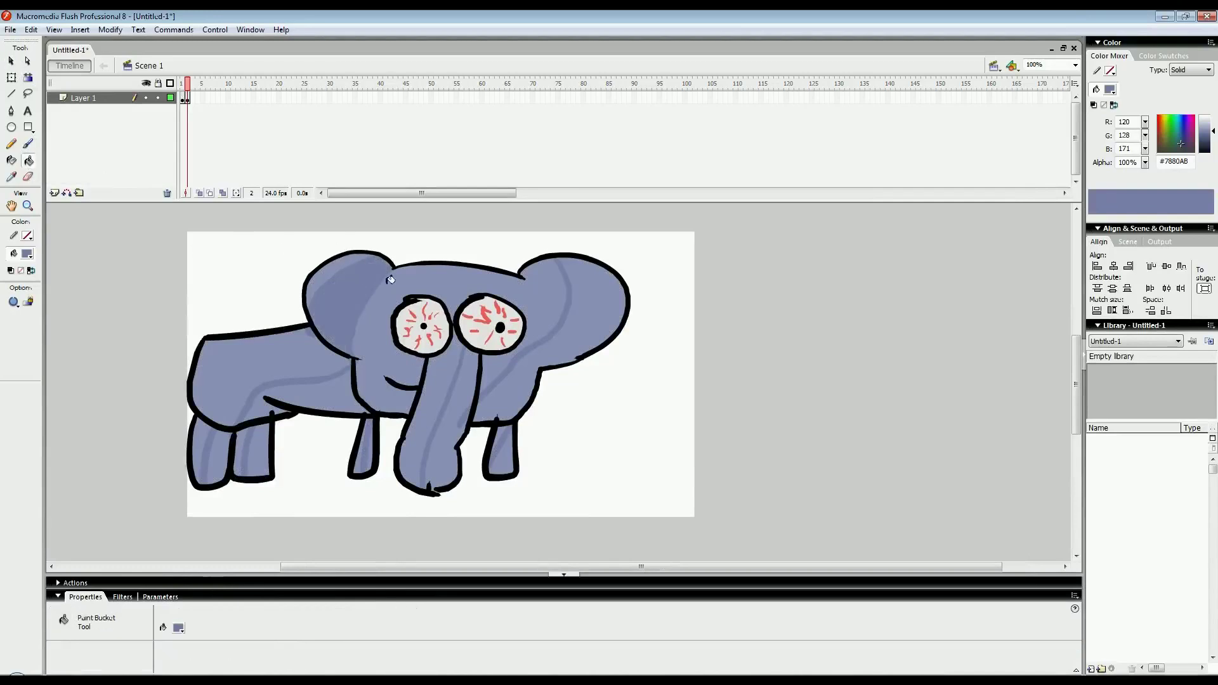
click(568, 287)
scroll(470, 350, down, 2)
click(456, 356)
click(509, 408)
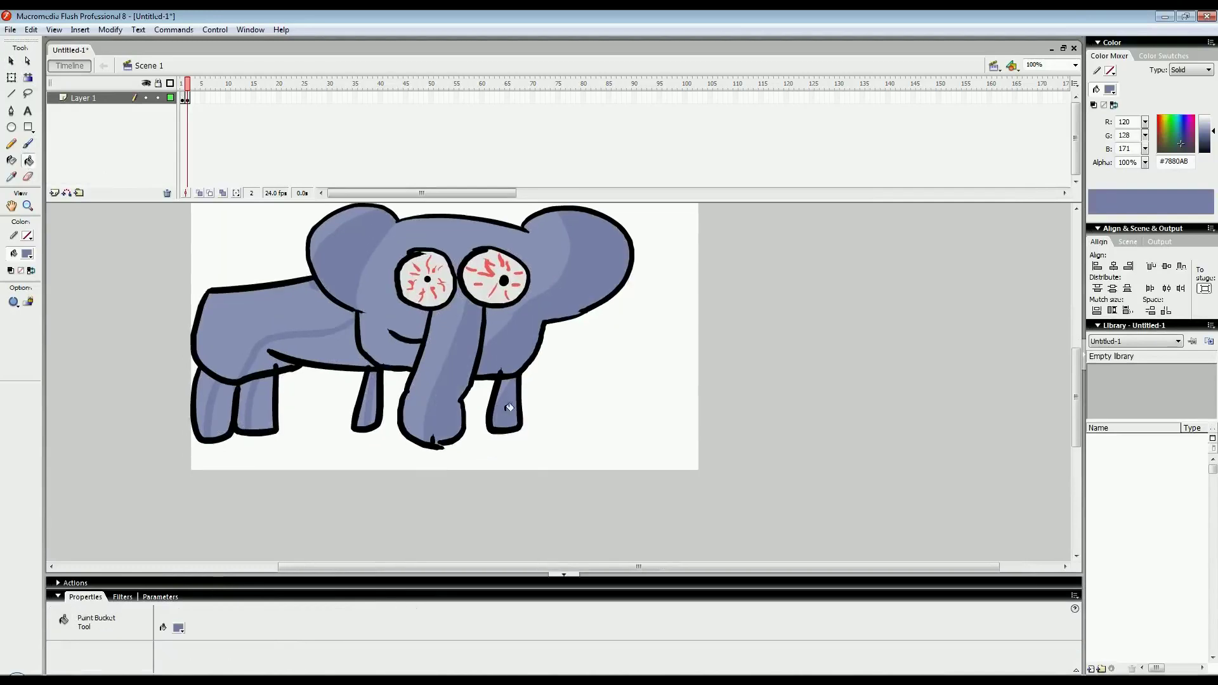
click(271, 392)
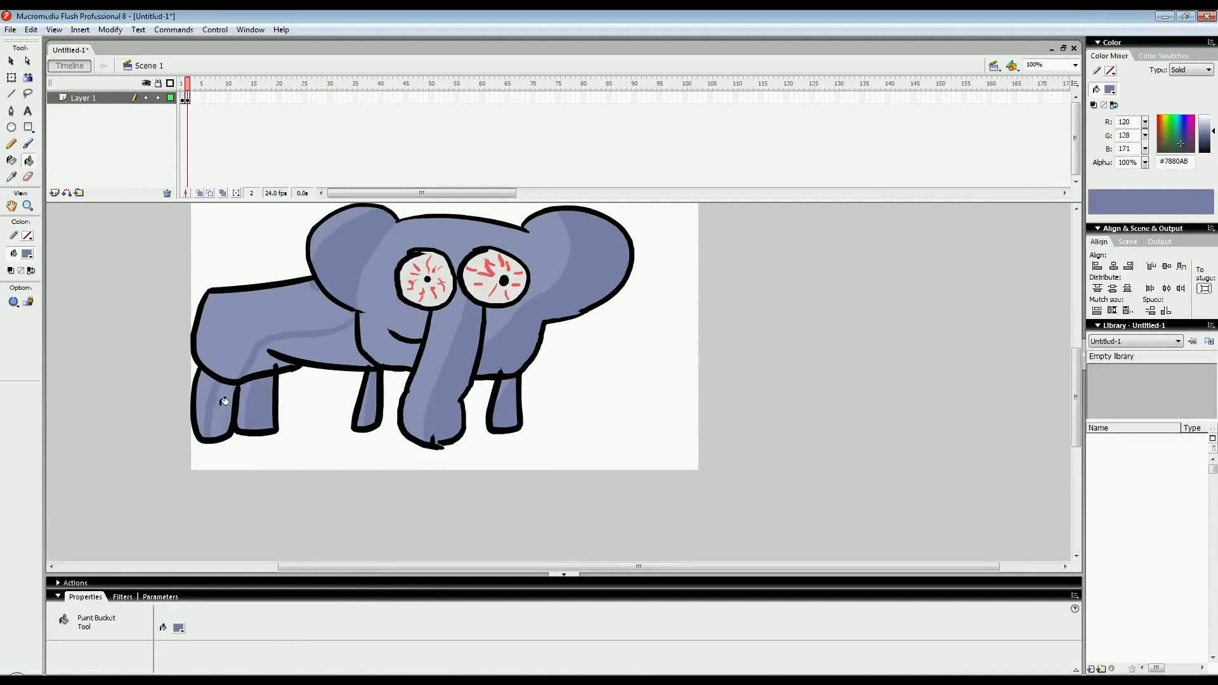
click(221, 405)
click(333, 352)
drag(332, 310, 375, 361)
key(v)
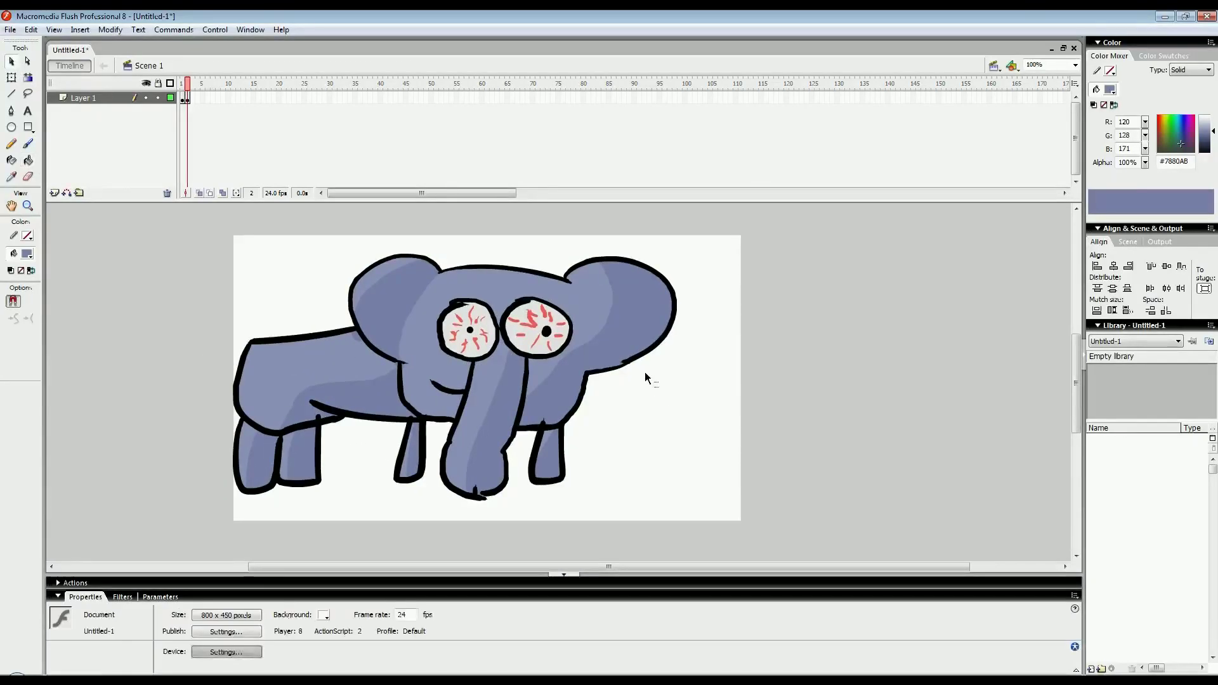
key(ctrl+minus)
key(ctrl+equal)
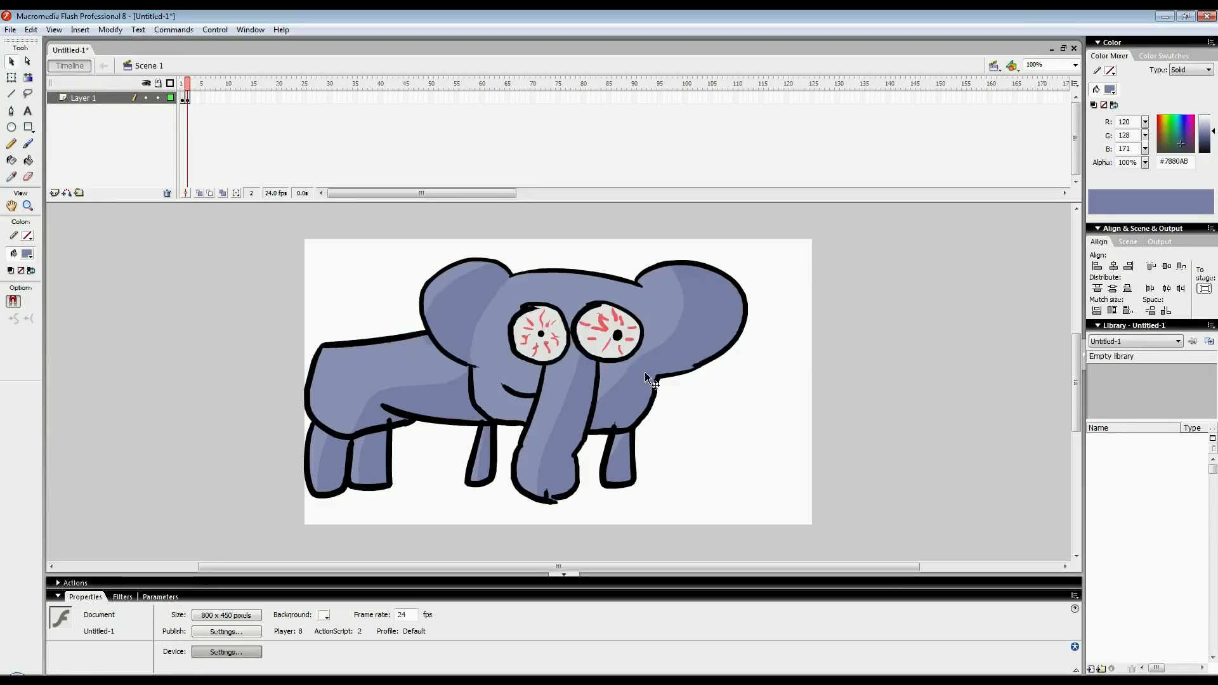
drag(663, 447, 613, 404)
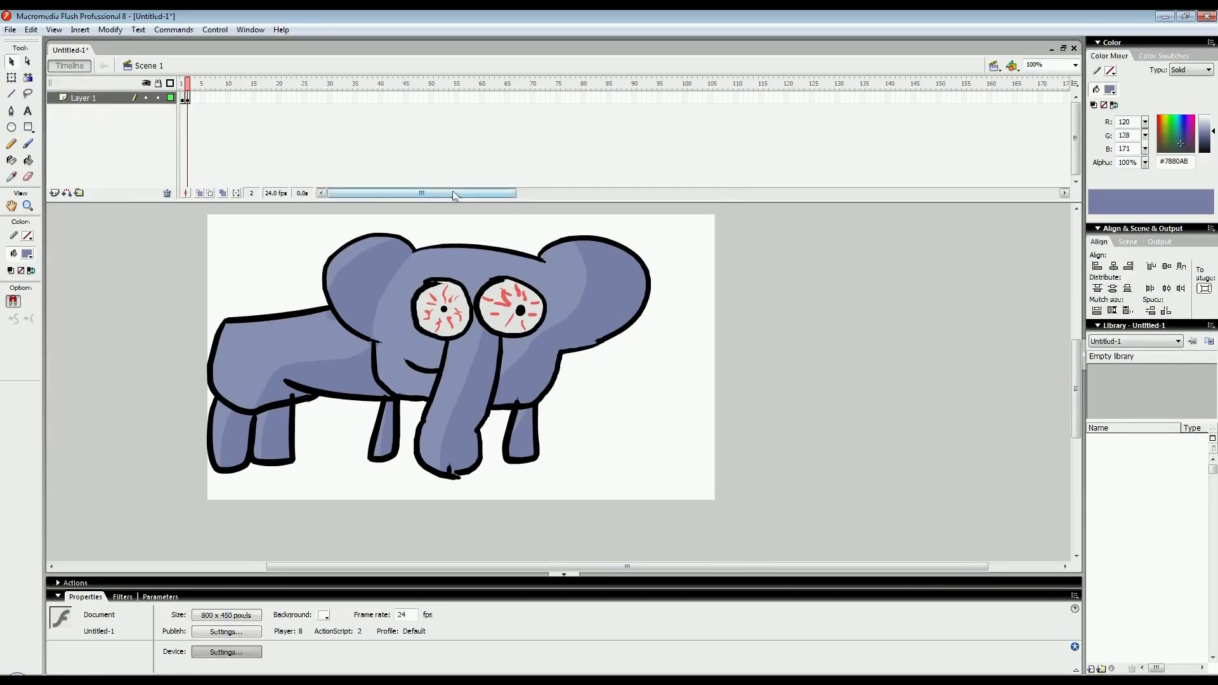
drag(334, 511, 363, 511)
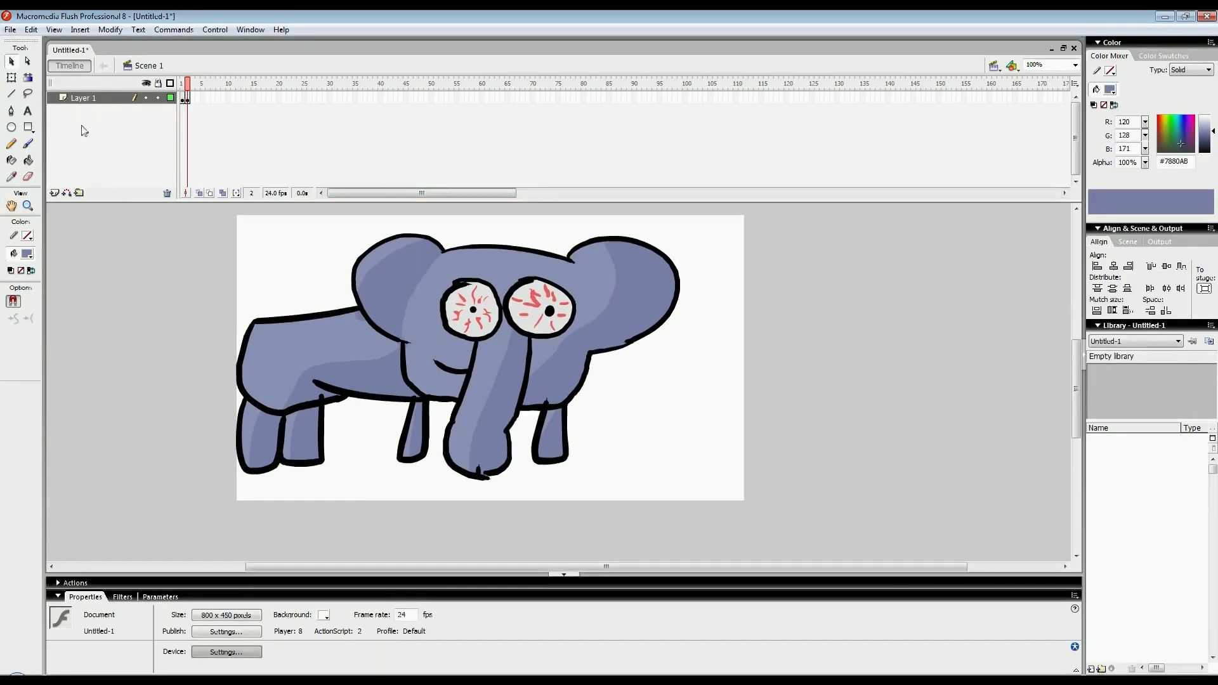
- Define a custom muted green brush color, #6FB574 (red 111, green 181, blue 116)
click(28, 144)
click(28, 253)
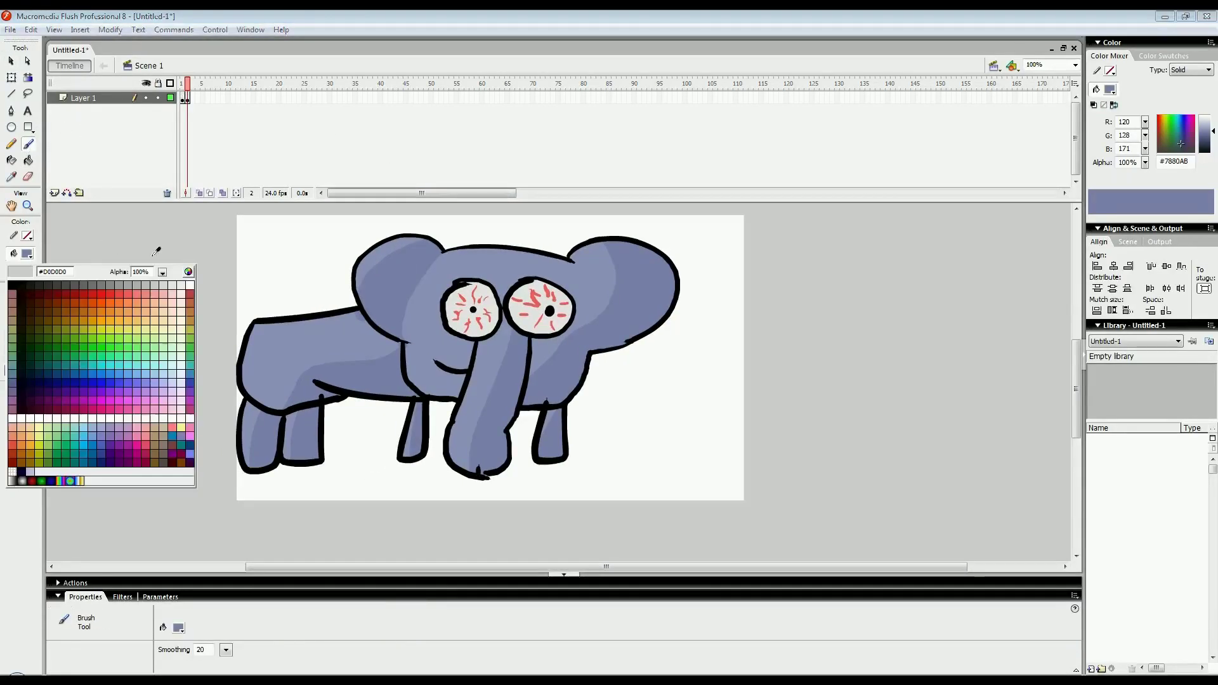
click(188, 272)
drag(649, 320, 651, 340)
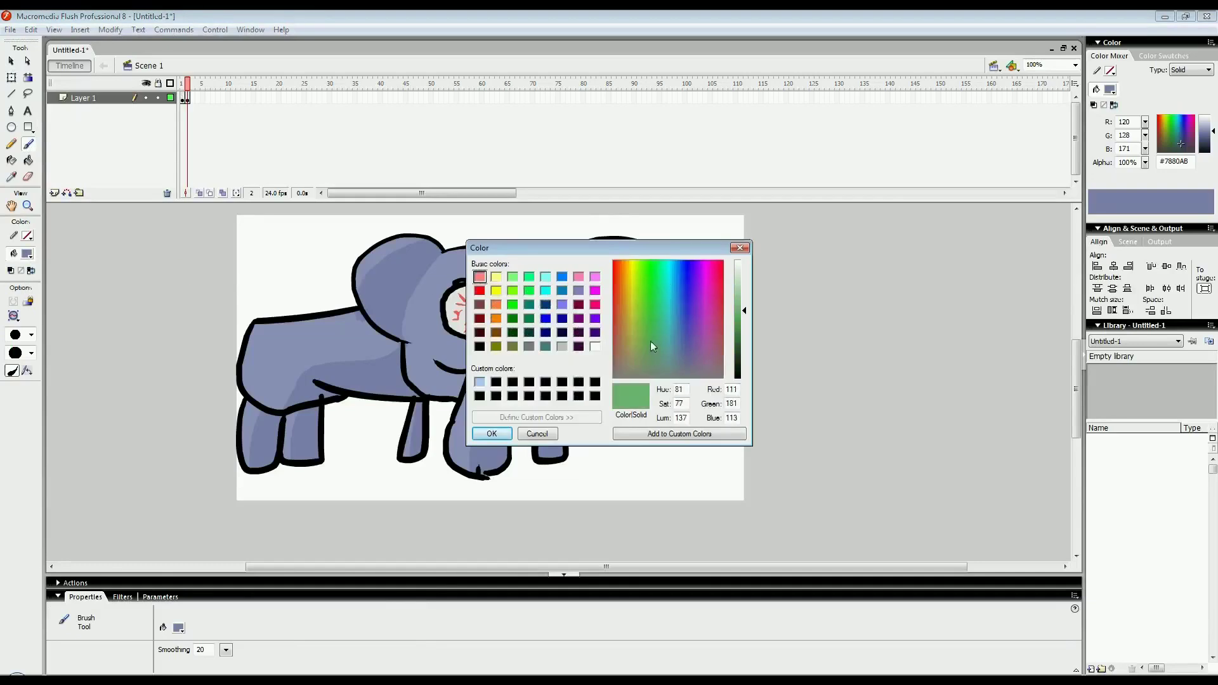
click(506, 434)
- Undo the trial green stroke beside the elephant and set the brush mode to Paint Normal
key(space)
mouse_move(227, 400)
mouse_down()
mouse_move(271, 388)
mouse_move(283, 362)
mouse_move(194, 371)
mouse_move(175, 468)
mouse_up()
key(ctrl+z)
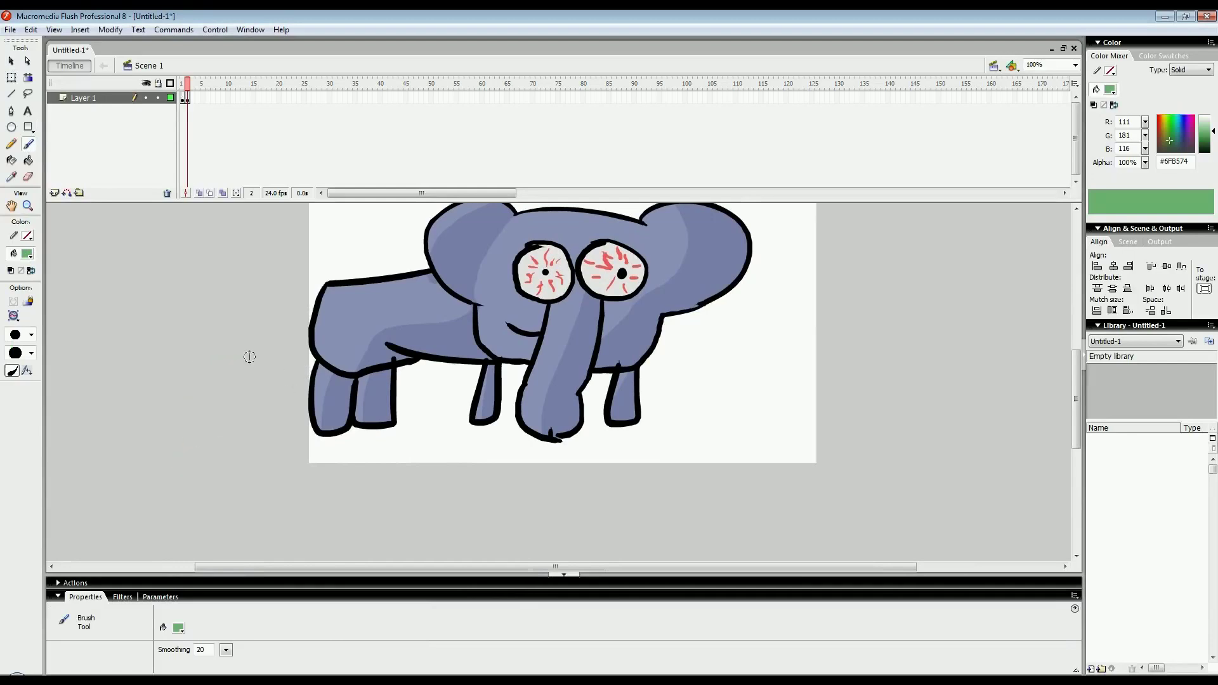
click(14, 315)
click(38, 332)
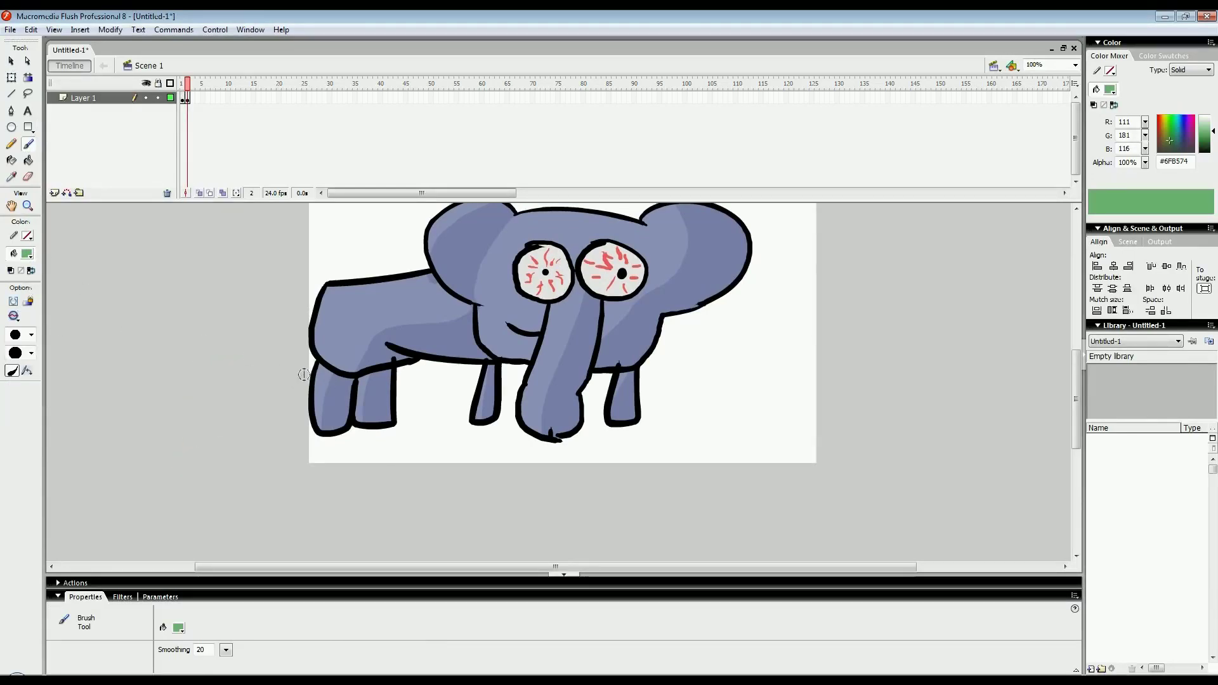
- Brush a wide closed ground outline behind and below the elephant in green #6FB574, and fill it with the Paint Bucket
mouse_move(314, 366)
mouse_down()
mouse_move(171, 386)
mouse_move(181, 467)
mouse_move(450, 500)
mouse_move(715, 495)
mouse_move(839, 483)
mouse_move(909, 440)
mouse_move(814, 407)
mouse_move(639, 390)
mouse_up()
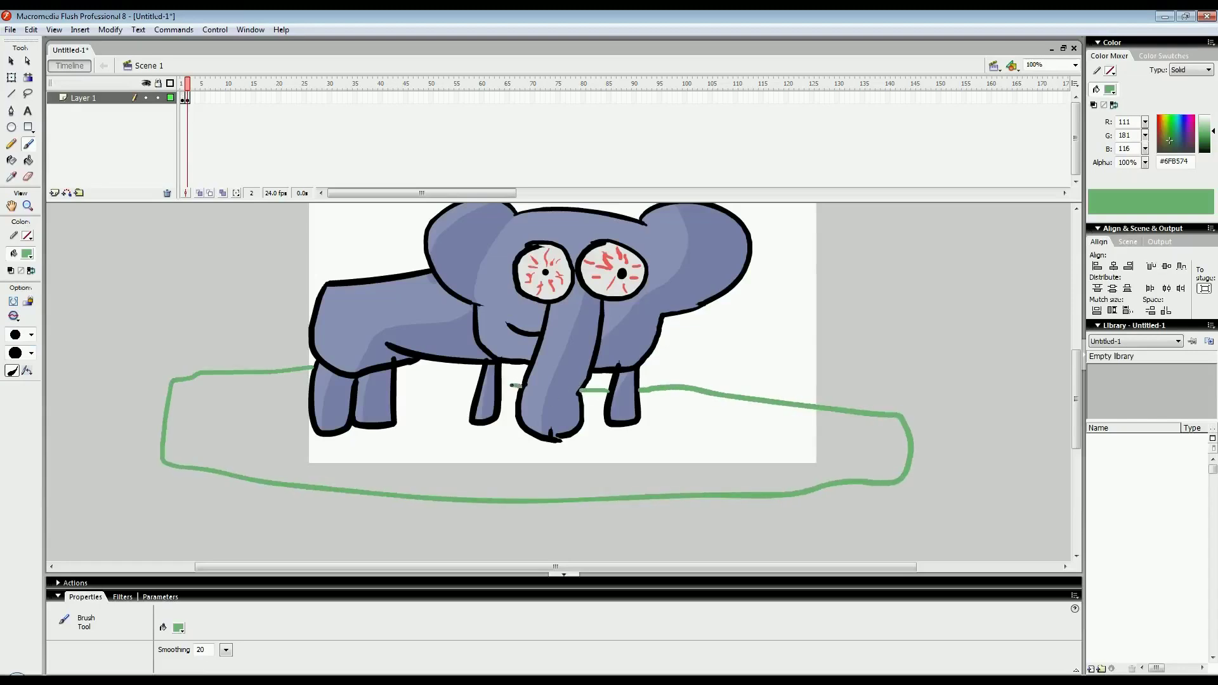
drag(478, 382, 393, 379)
mouse_move(454, 444)
mouse_down()
mouse_move(375, 429)
mouse_move(365, 446)
mouse_move(326, 443)
mouse_move(333, 408)
mouse_move(362, 409)
mouse_up()
key(k)
click(366, 446)
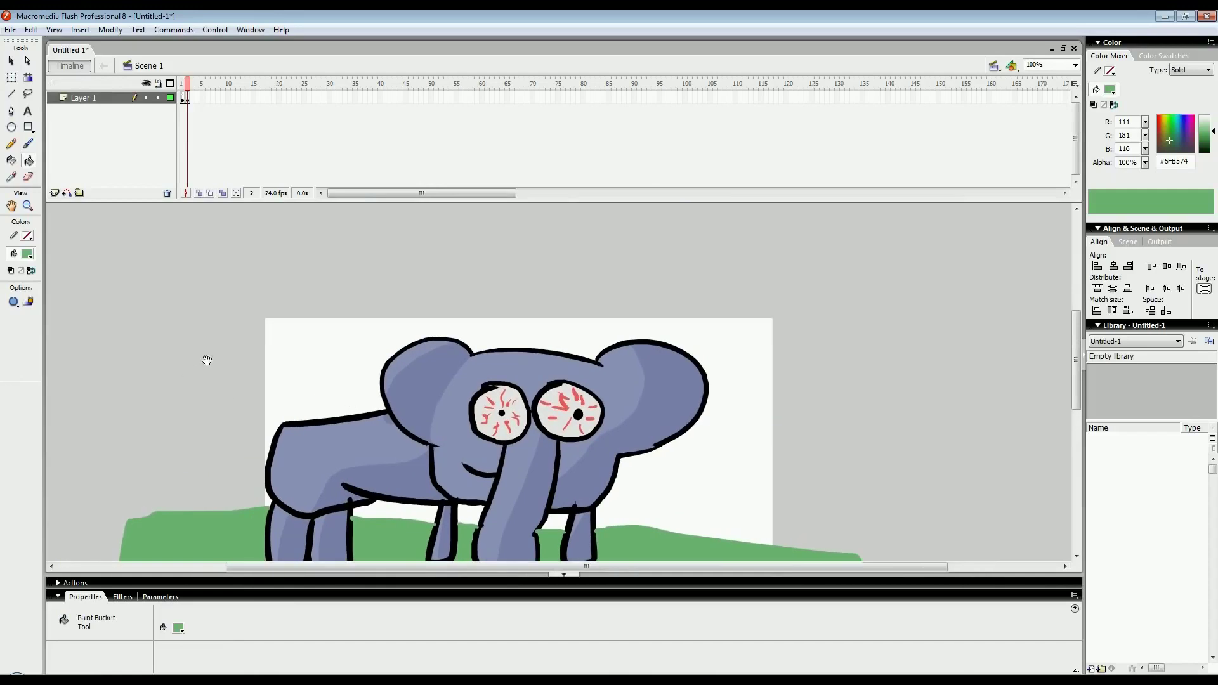
- Define a custom pale lavender-blue fill color, #C6CAFD (red 198, green 202, blue 253)
drag(233, 504, 249, 426)
drag(343, 436, 284, 366)
drag(381, 418, 365, 446)
drag(330, 356, 355, 449)
drag(229, 409, 283, 410)
click(29, 254)
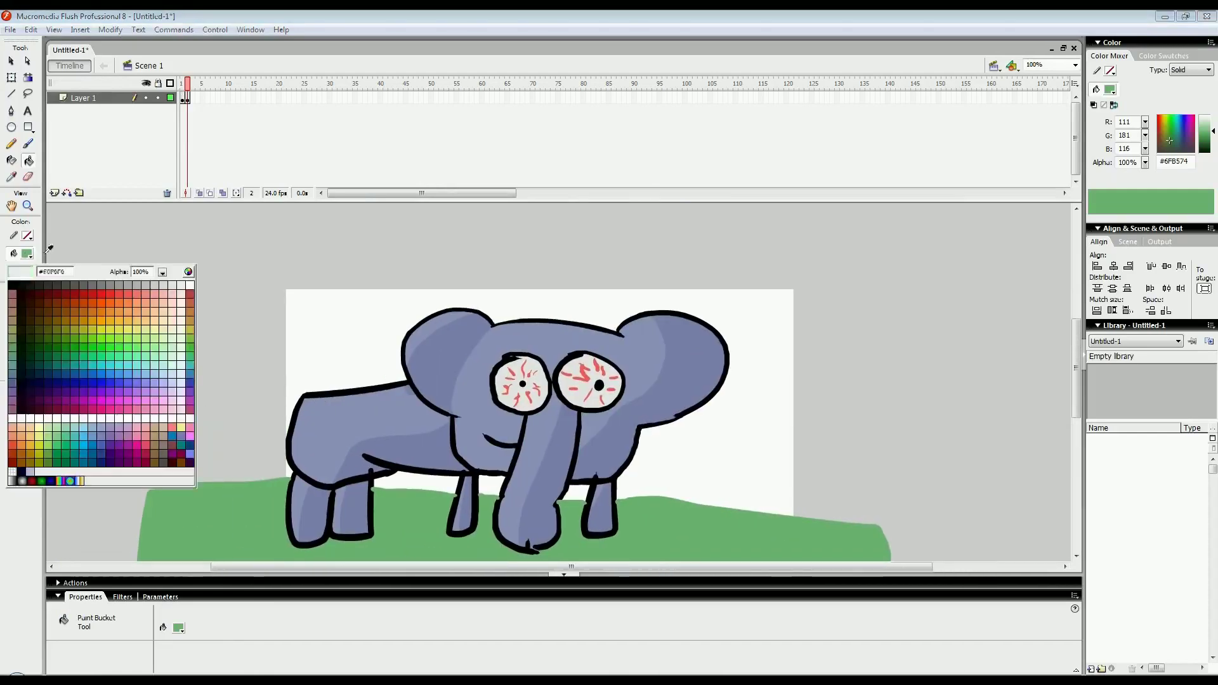
click(189, 272)
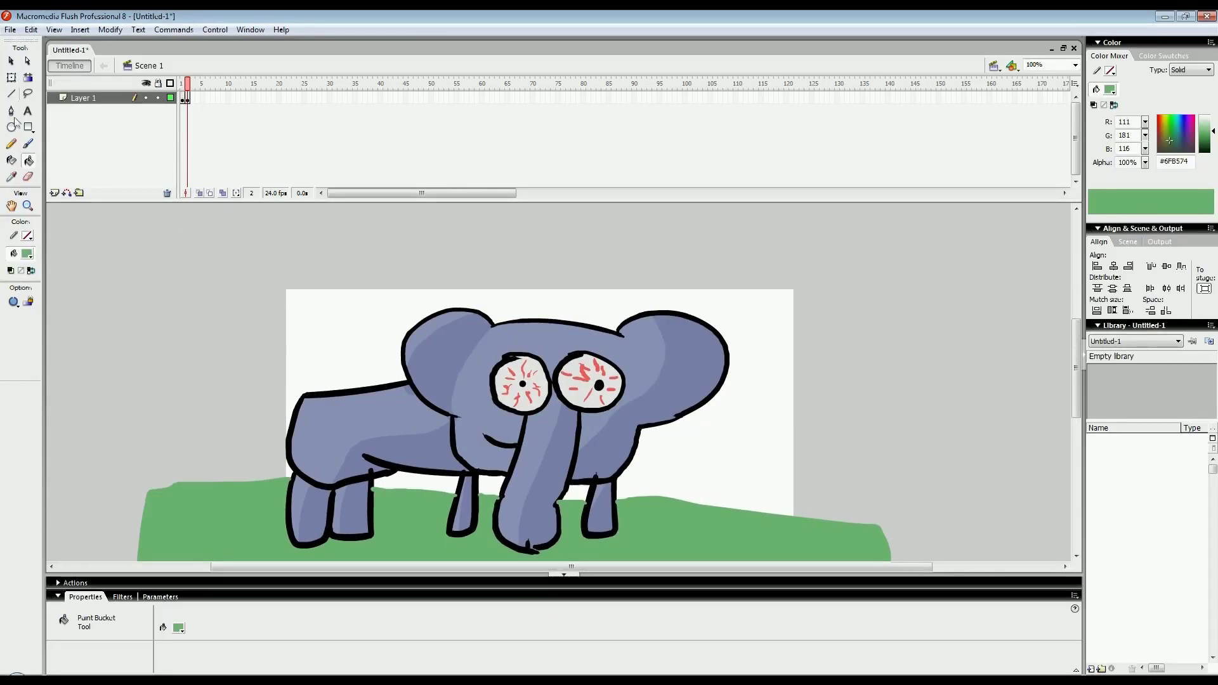
click(28, 253)
click(189, 271)
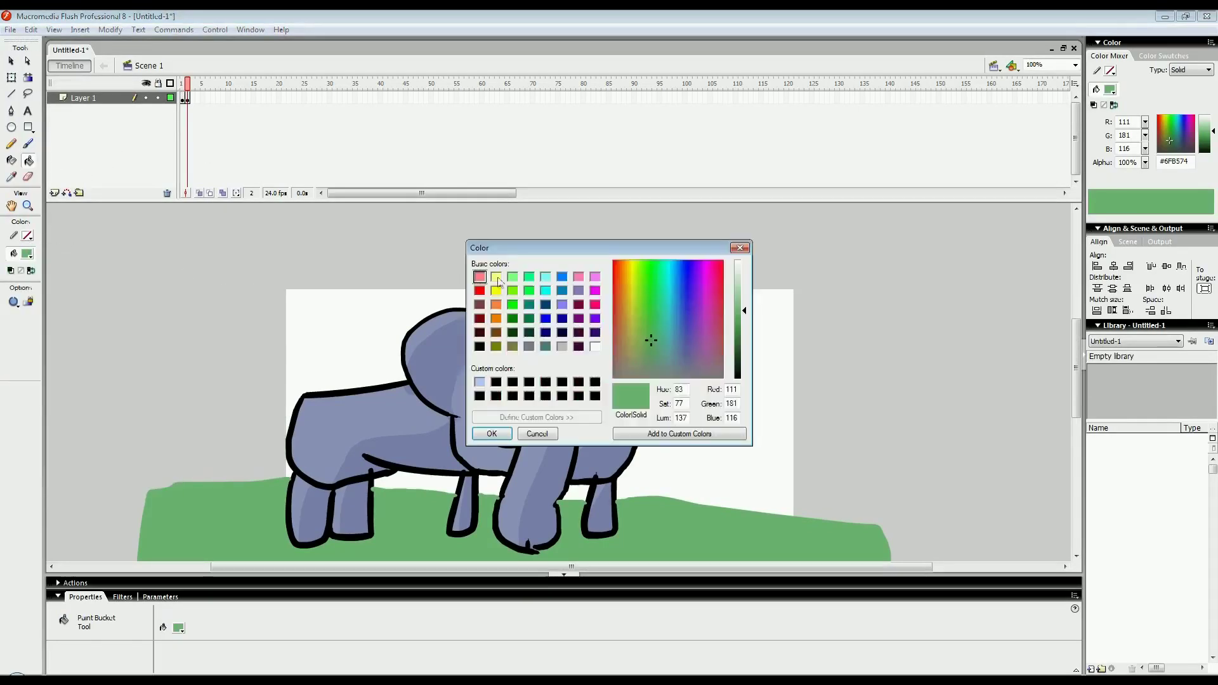
drag(643, 292, 683, 268)
click(740, 268)
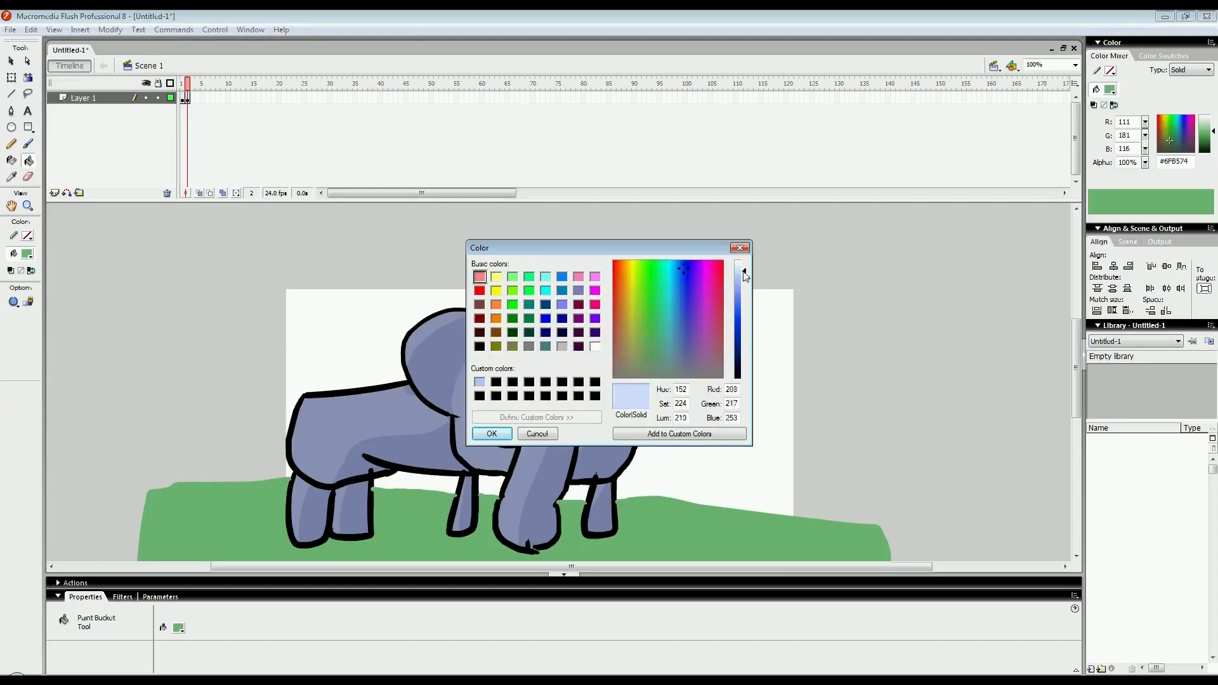
click(686, 270)
click(744, 273)
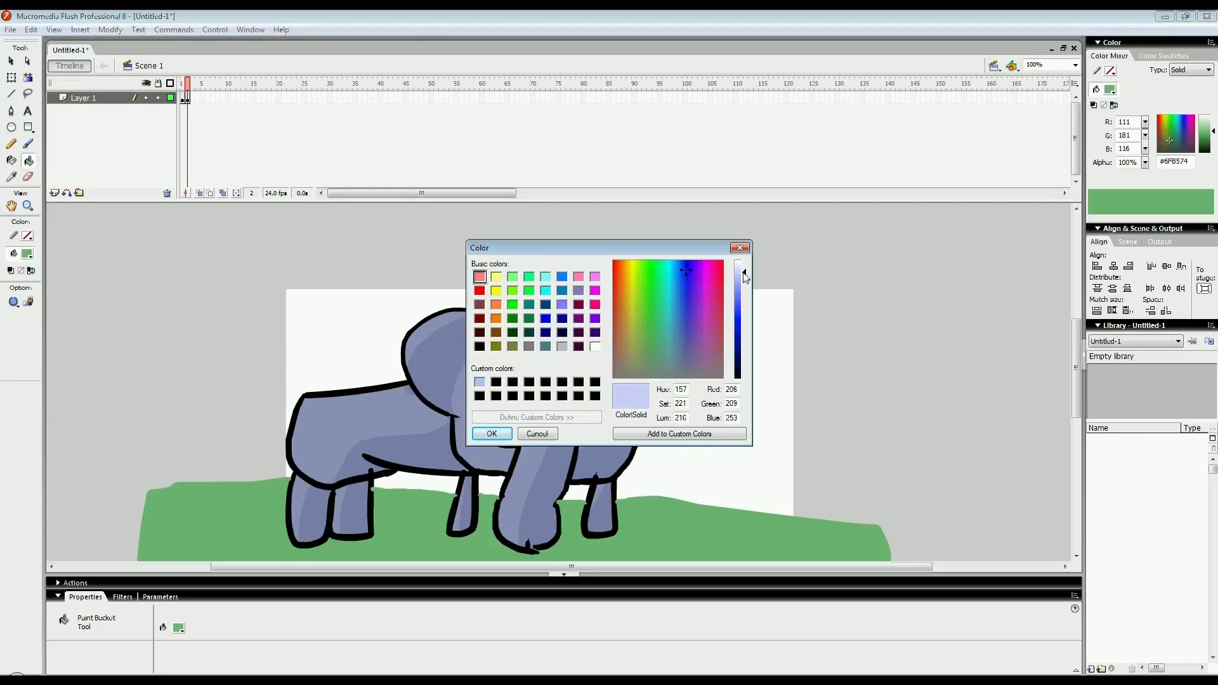
click(503, 432)
- Brush a sky outline from the ground up around the elephant, and fill it and the gaps between the legs with #C6CAFD
drag(319, 380, 253, 369)
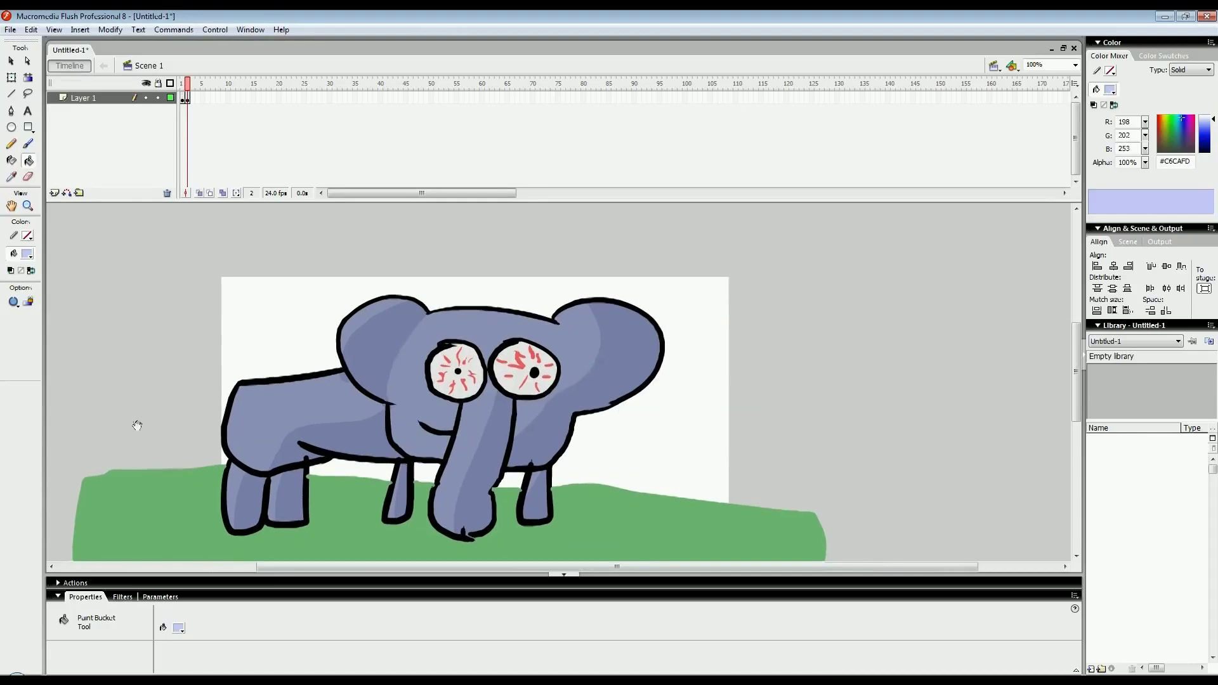
key(b)
mouse_move(137, 425)
mouse_down()
mouse_move(129, 448)
mouse_move(305, 219)
mouse_up()
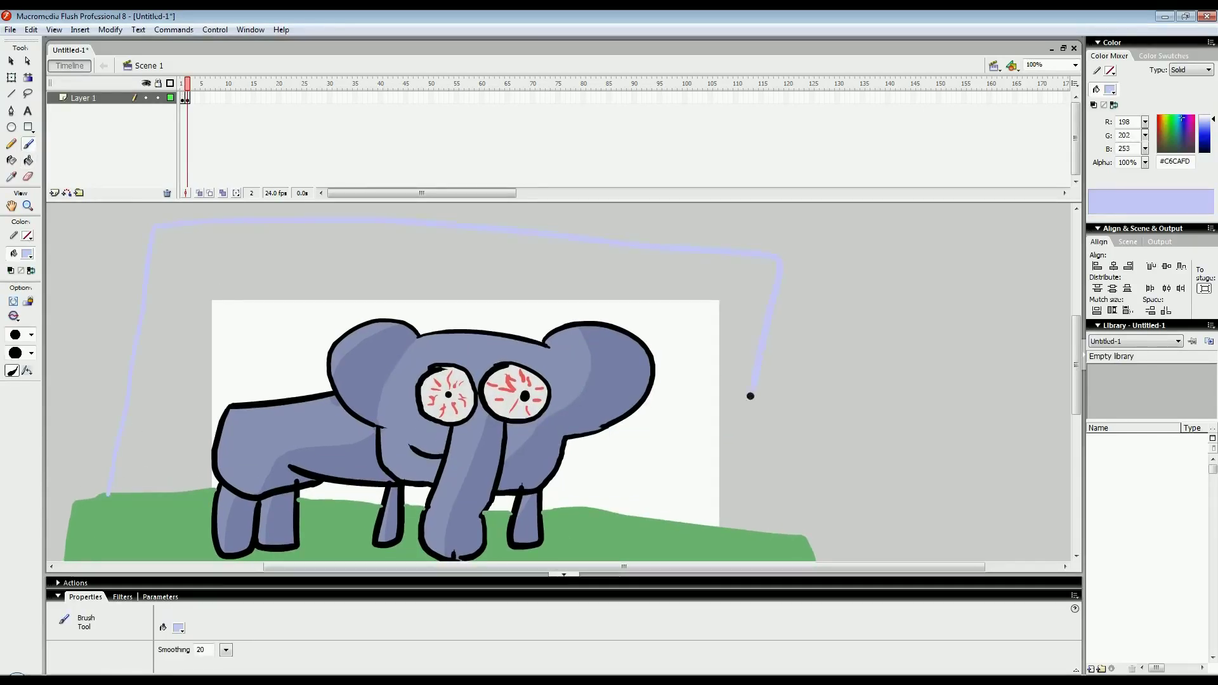
key(k)
click(625, 368)
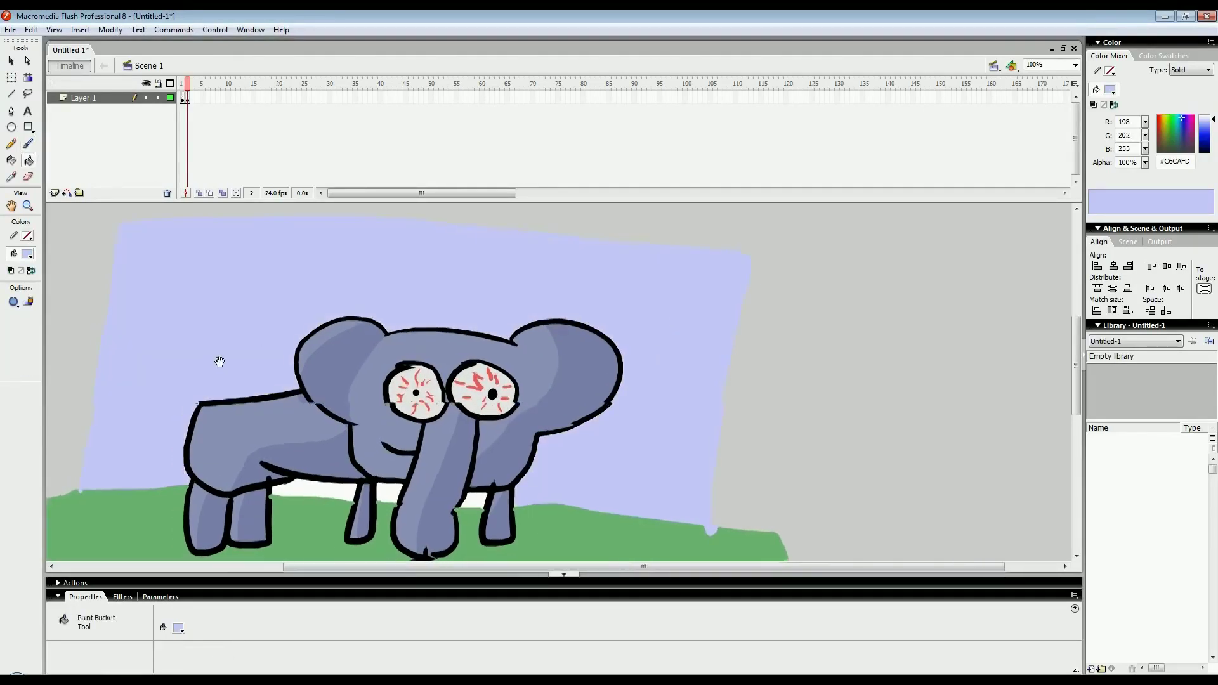
click(342, 459)
click(438, 471)
click(517, 479)
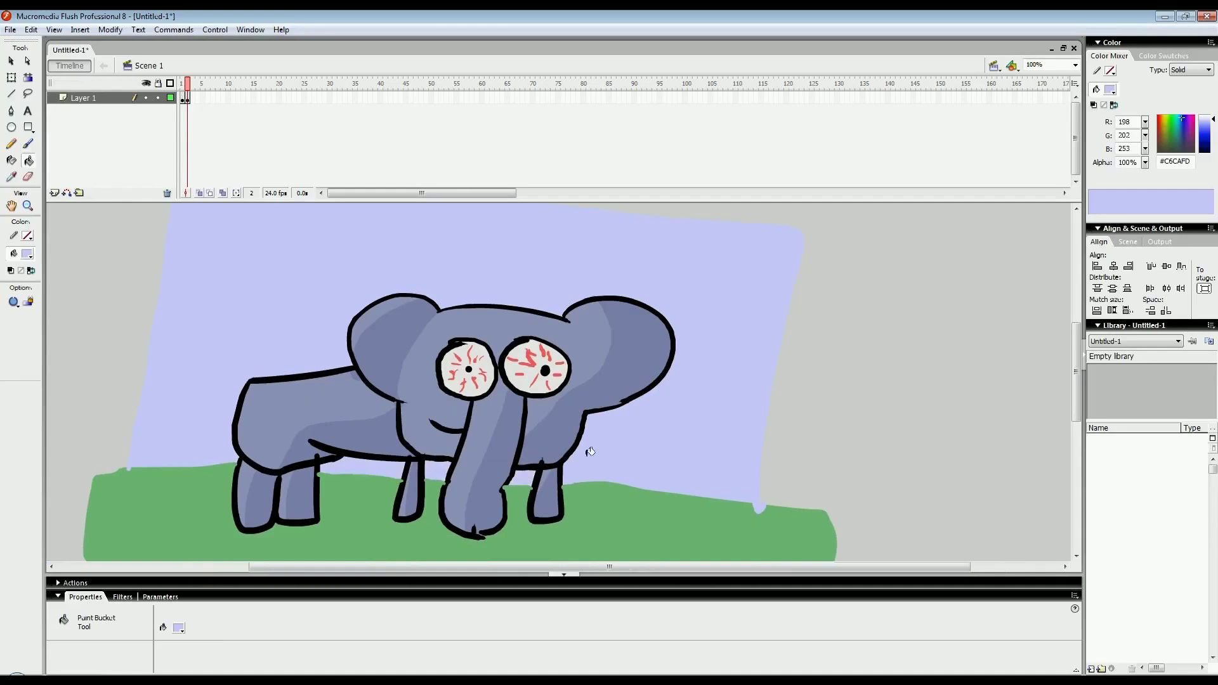
- Paint a solid round sun about 89 by 81 px in pale yellow #F1F1A7 near the sky's upper-left corner
drag(514, 340, 468, 402)
drag(257, 423, 326, 444)
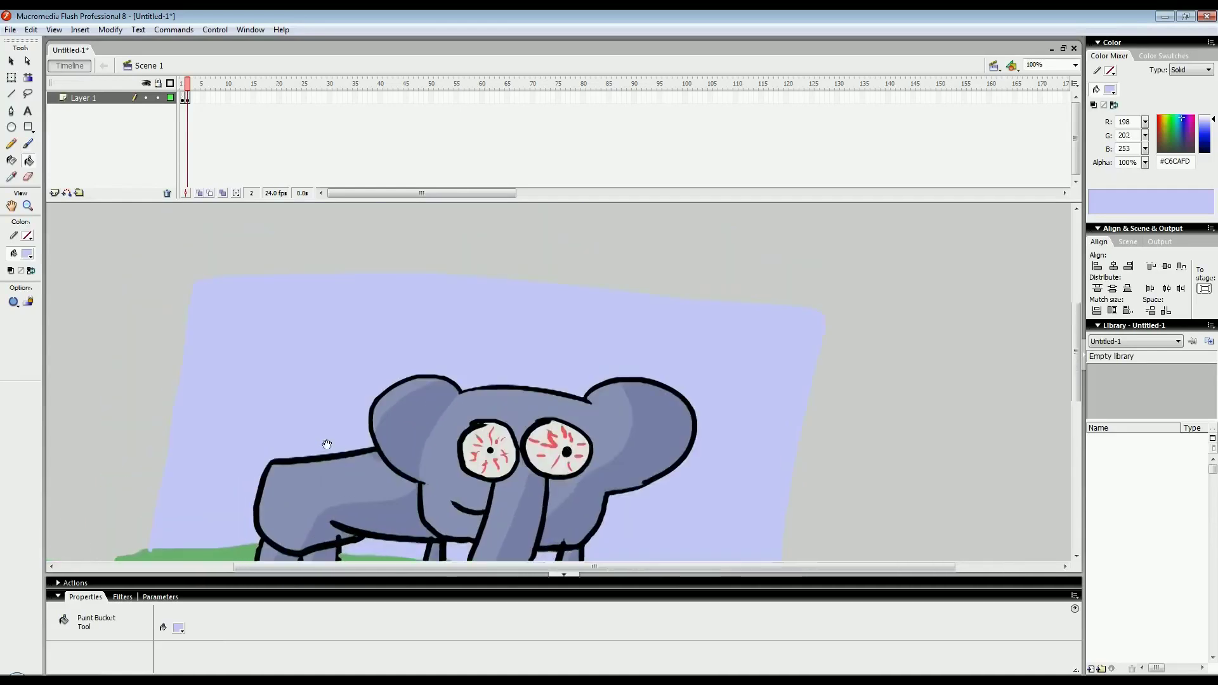
drag(285, 385, 322, 370)
click(26, 254)
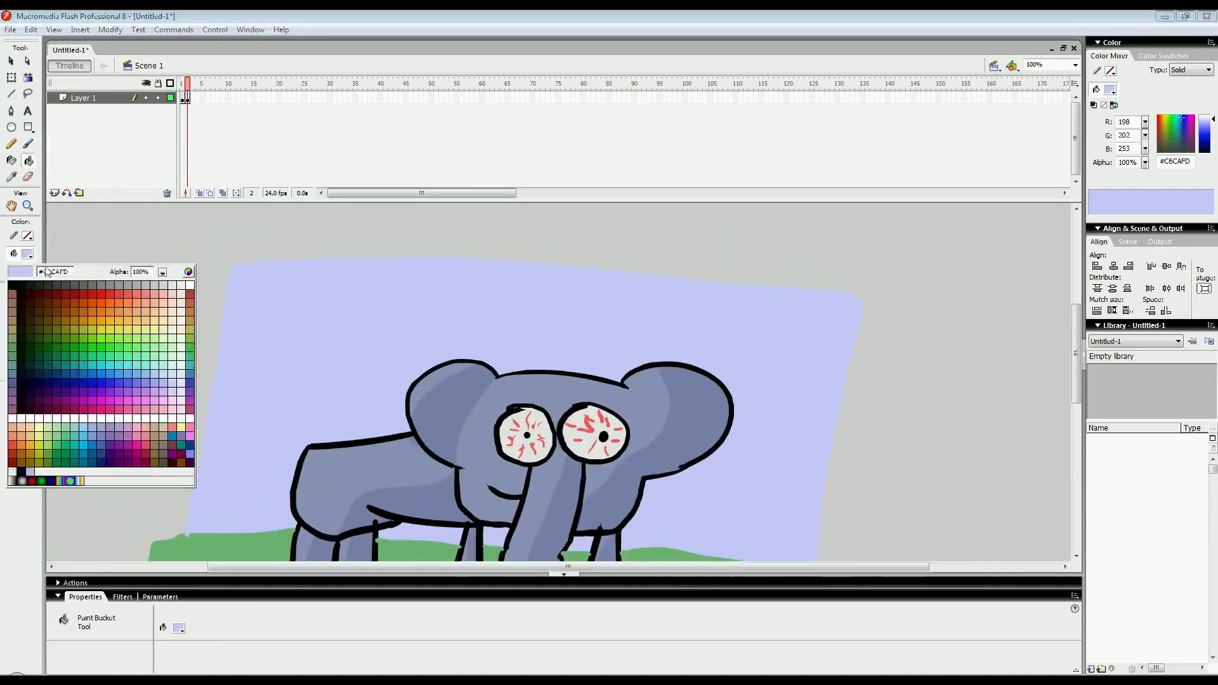
click(158, 321)
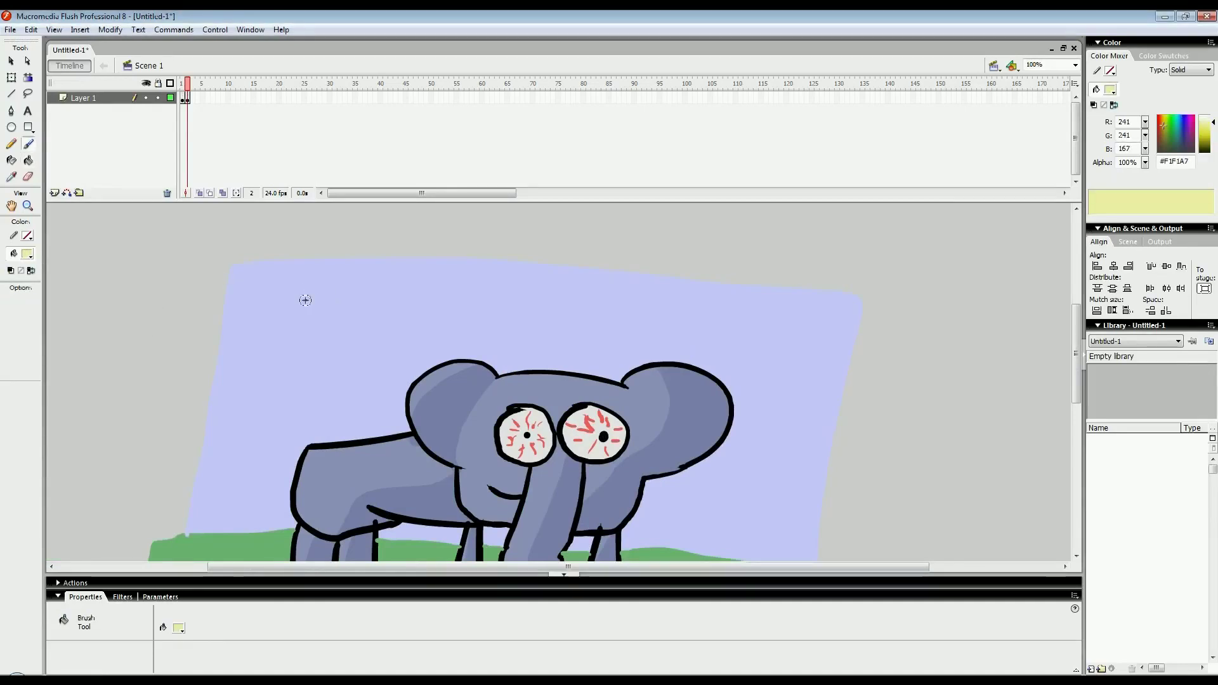
key(b)
mouse_move(284, 286)
mouse_down()
mouse_move(266, 329)
mouse_move(254, 315)
mouse_up()
mouse_move(234, 257)
mouse_down()
mouse_move(253, 254)
mouse_move(253, 282)
mouse_up()
drag(297, 399, 284, 373)
drag(248, 235, 265, 311)
- Give the sun a radial gradient from #FEFEFE at the center to #EDED91 at the edge, with the white stop moved about a quarter outward
key(v)
click(241, 307)
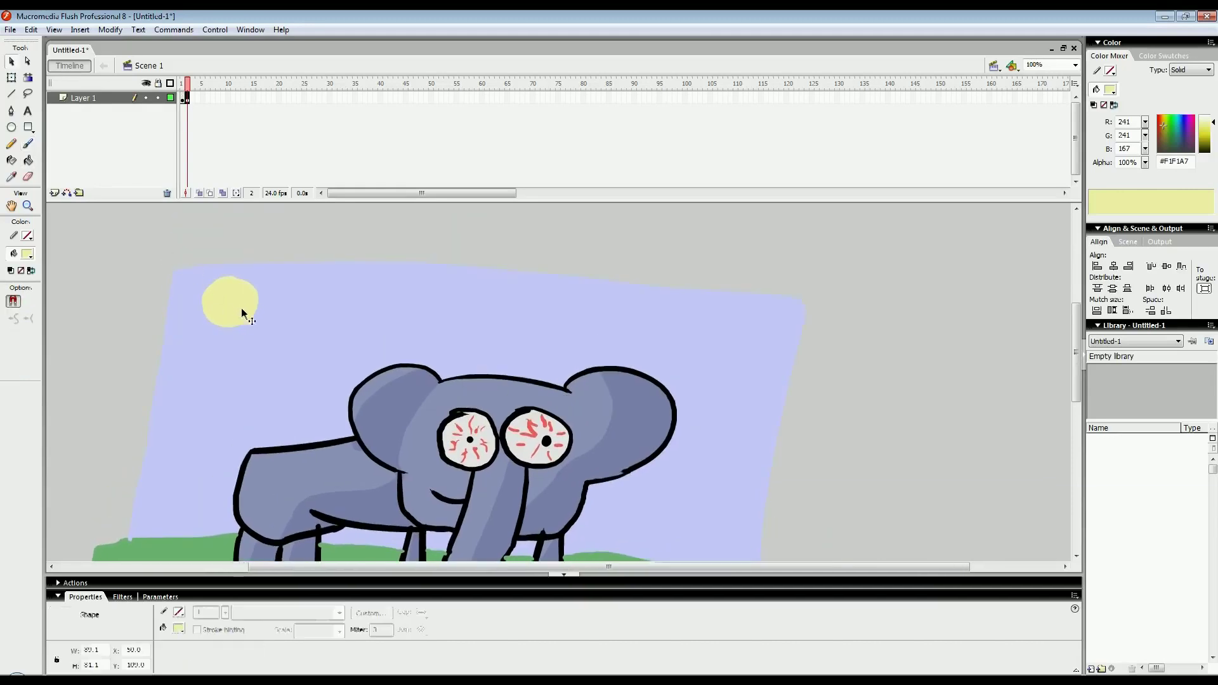
click(1179, 70)
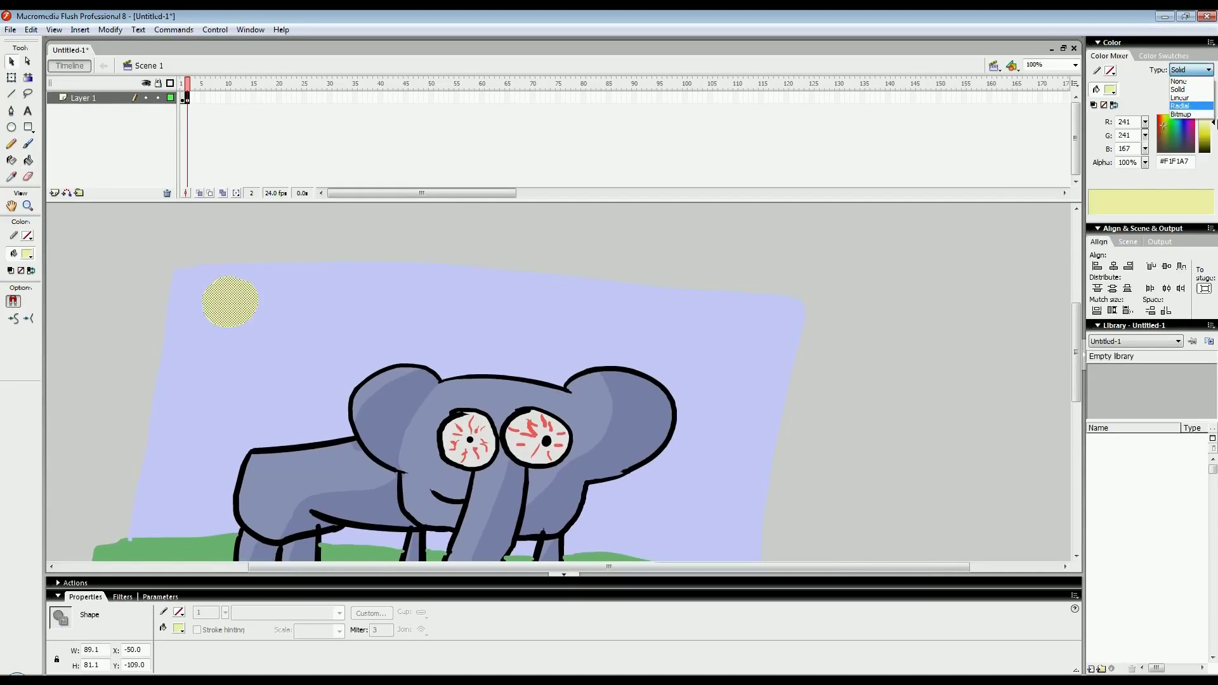
click(1185, 104)
click(1089, 185)
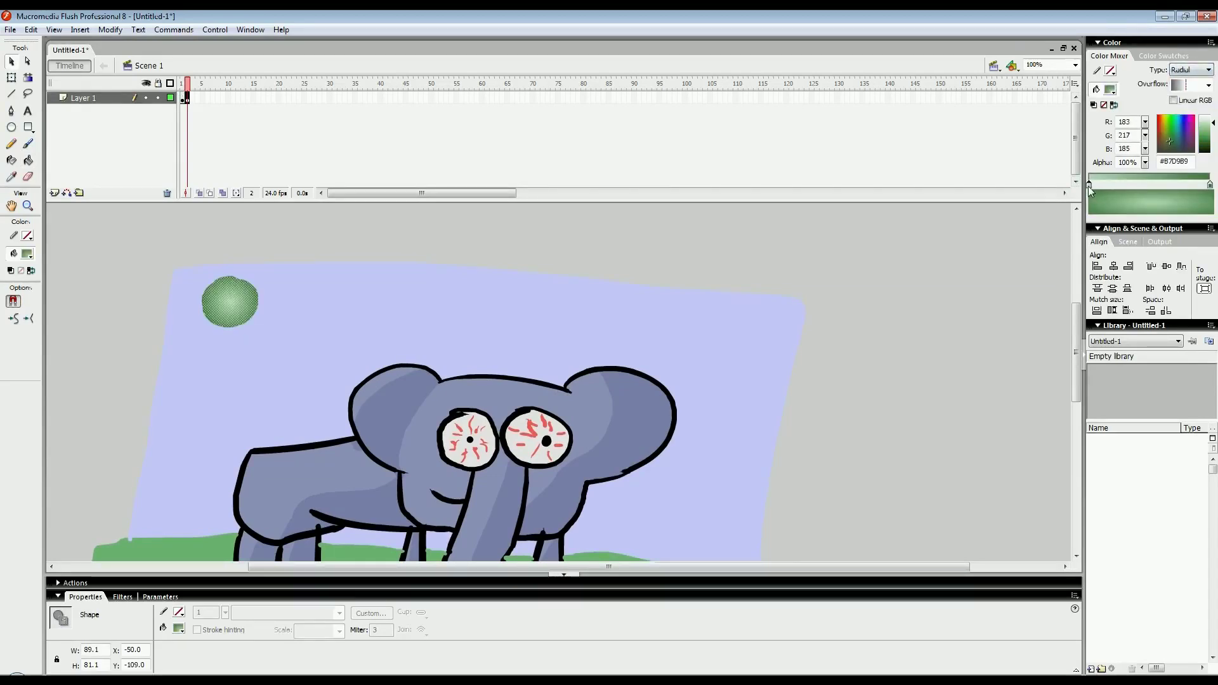
click(1208, 212)
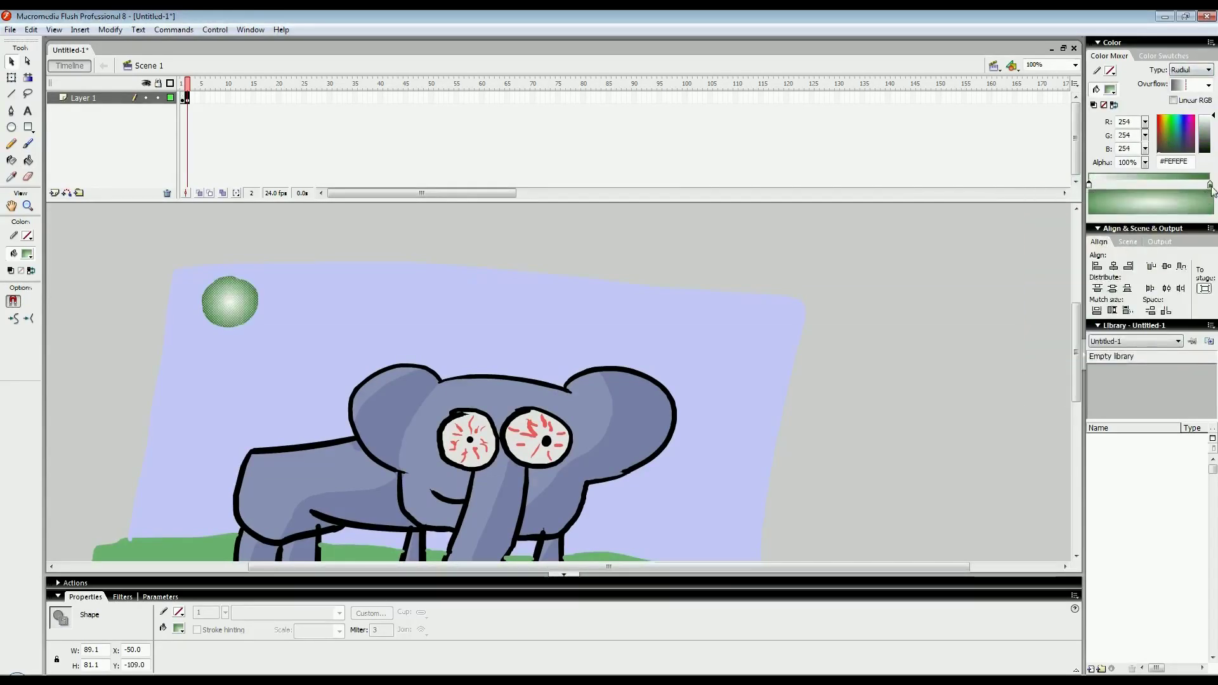
click(1210, 185)
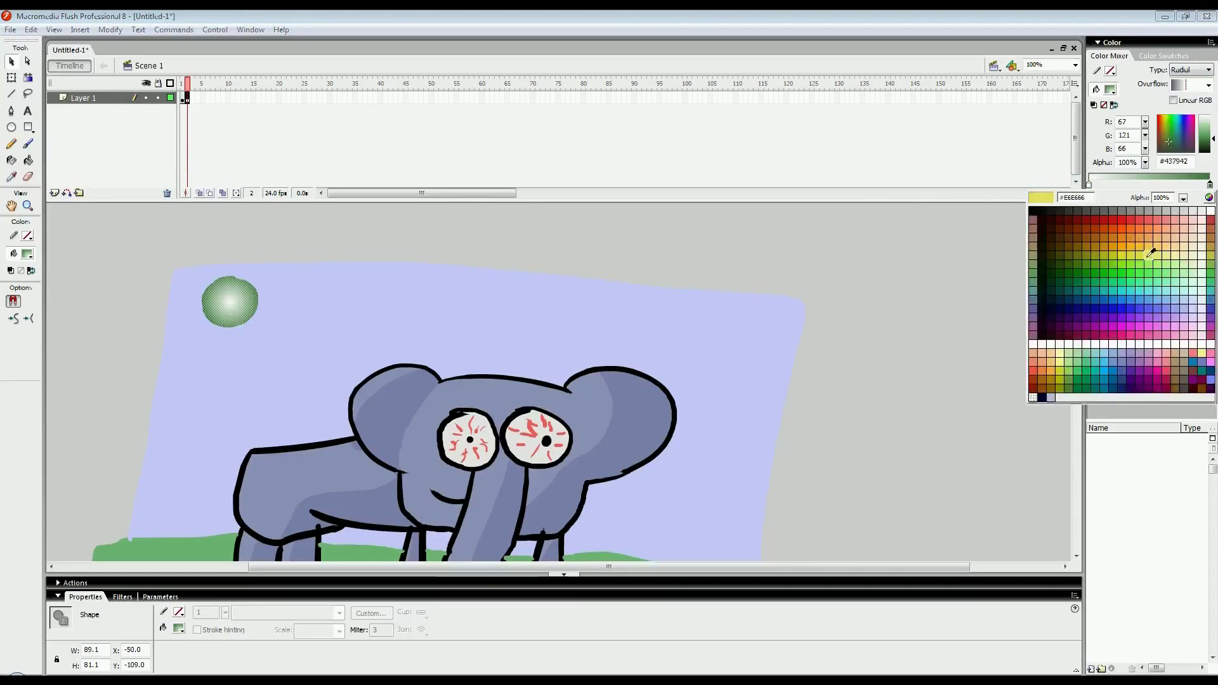
click(1169, 253)
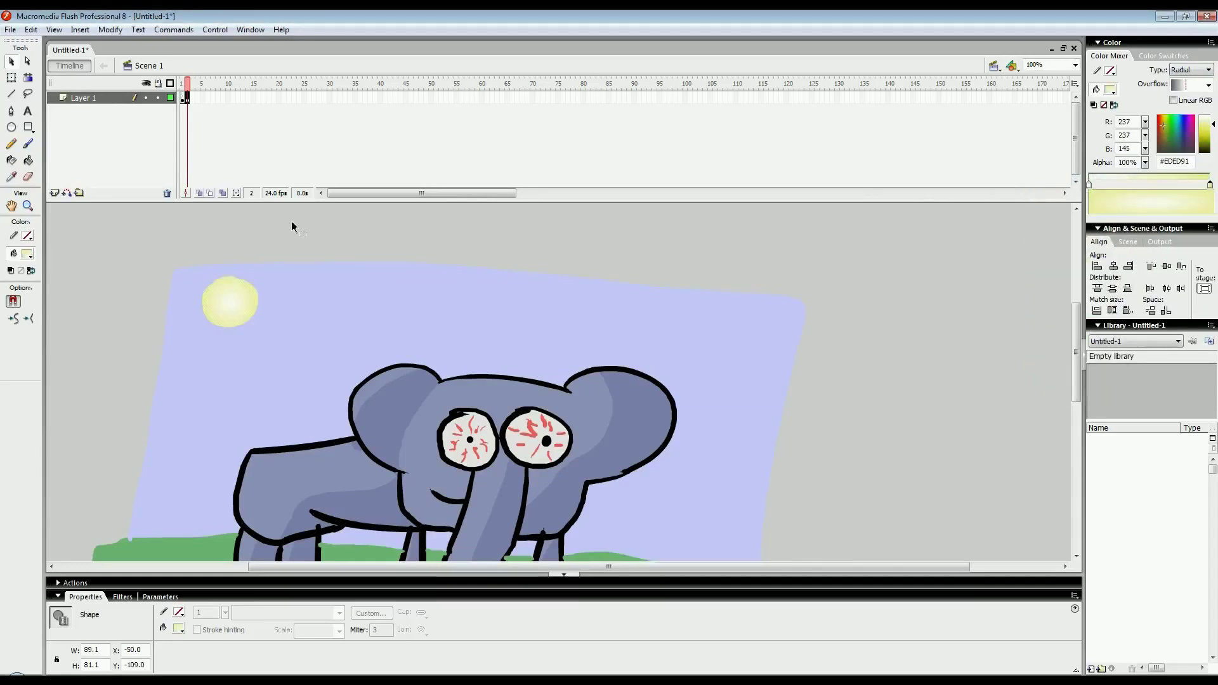
drag(1090, 188, 1120, 186)
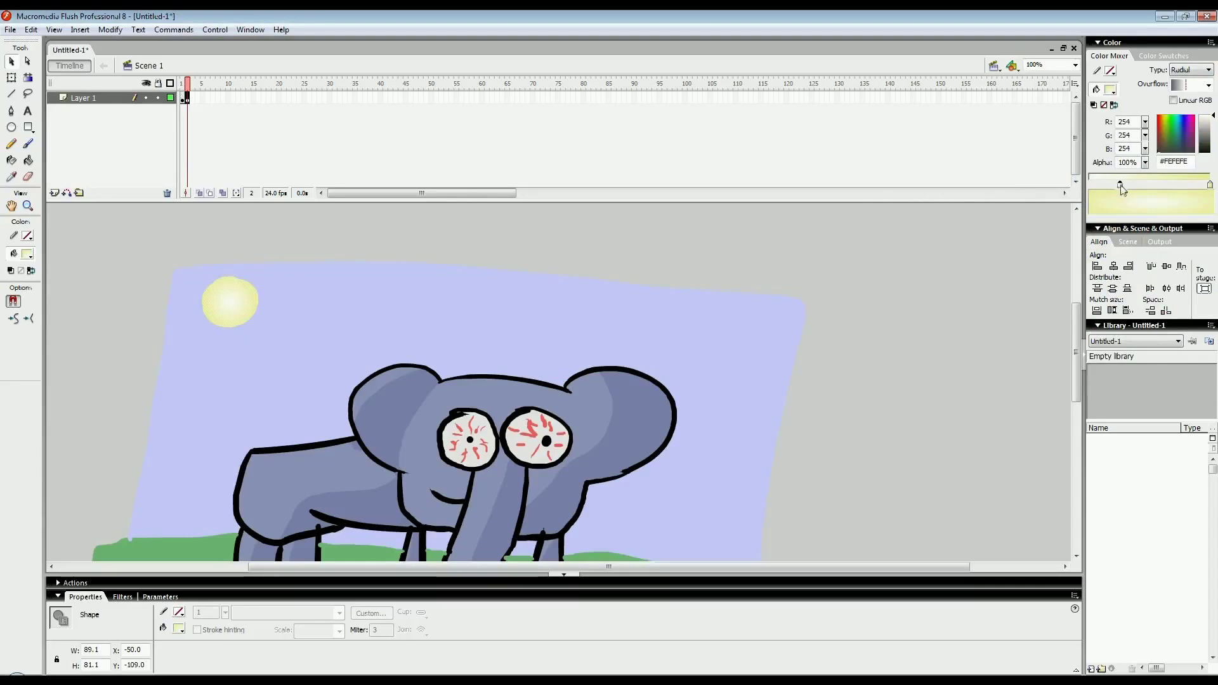
click(345, 228)
- Examine the finished elephant, ground, sky and sun at 100% and 50% magnification
drag(223, 306, 306, 298)
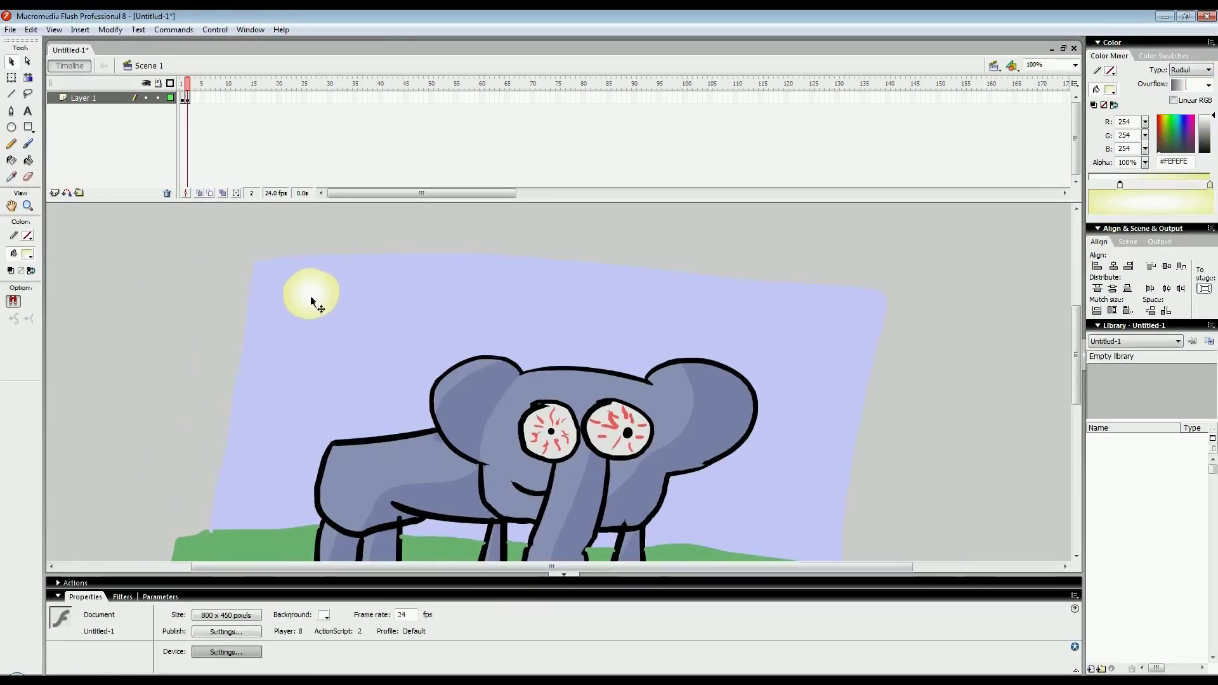
drag(405, 351, 348, 308)
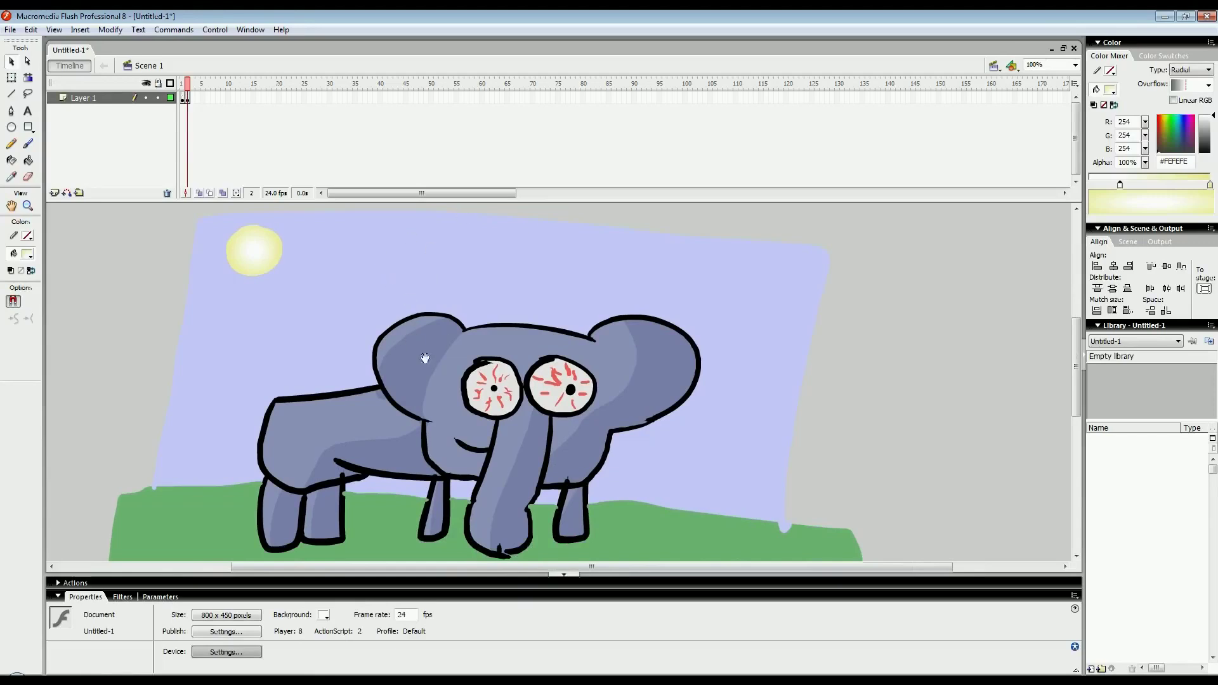
drag(425, 358, 378, 209)
drag(480, 258, 446, 375)
drag(402, 237, 370, 296)
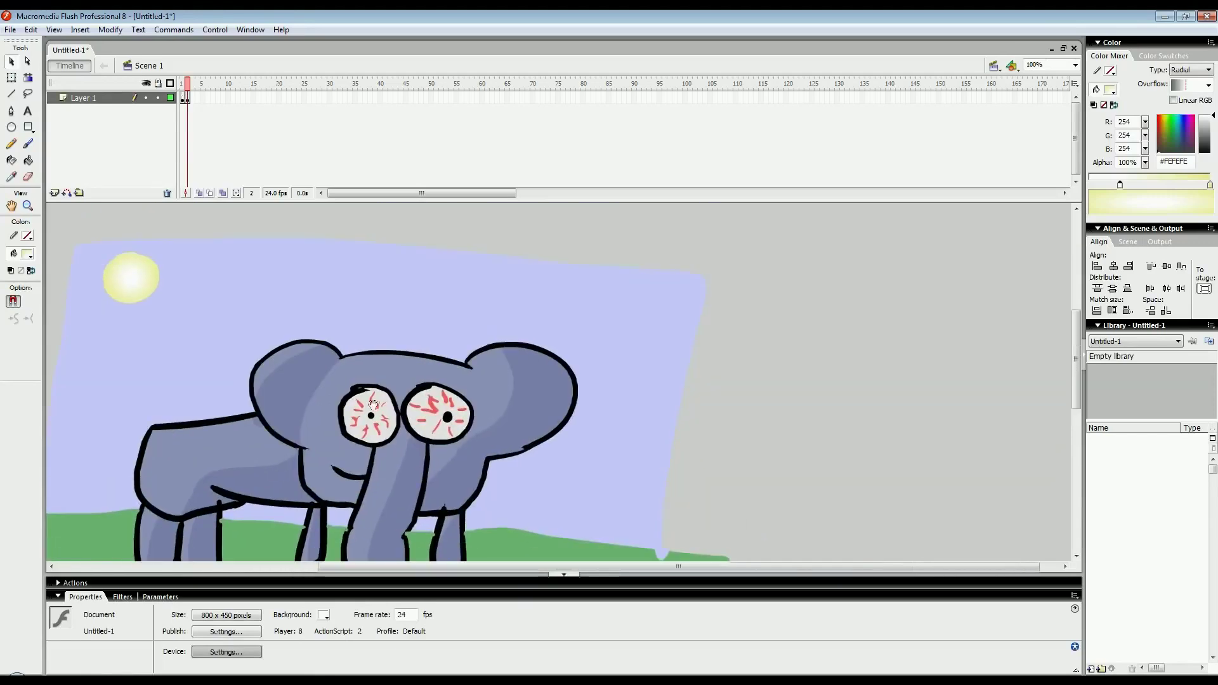
drag(292, 461, 345, 362)
drag(335, 304, 364, 352)
key(ctrl+minus)
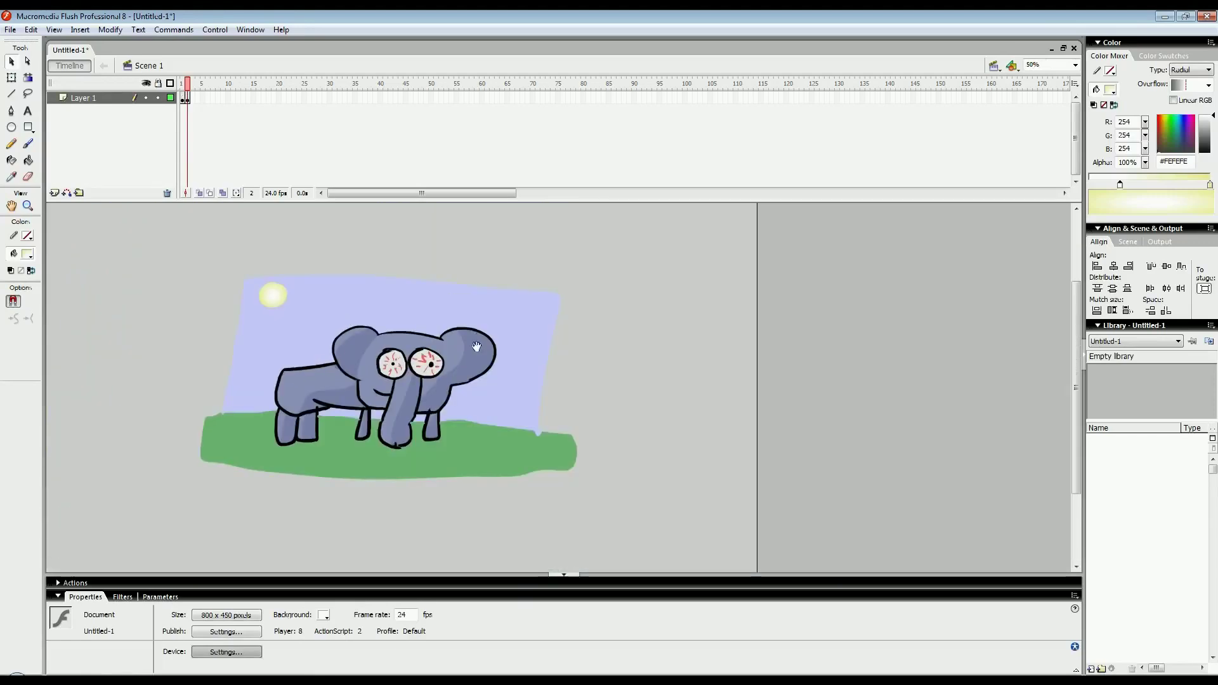
drag(476, 347, 476, 345)
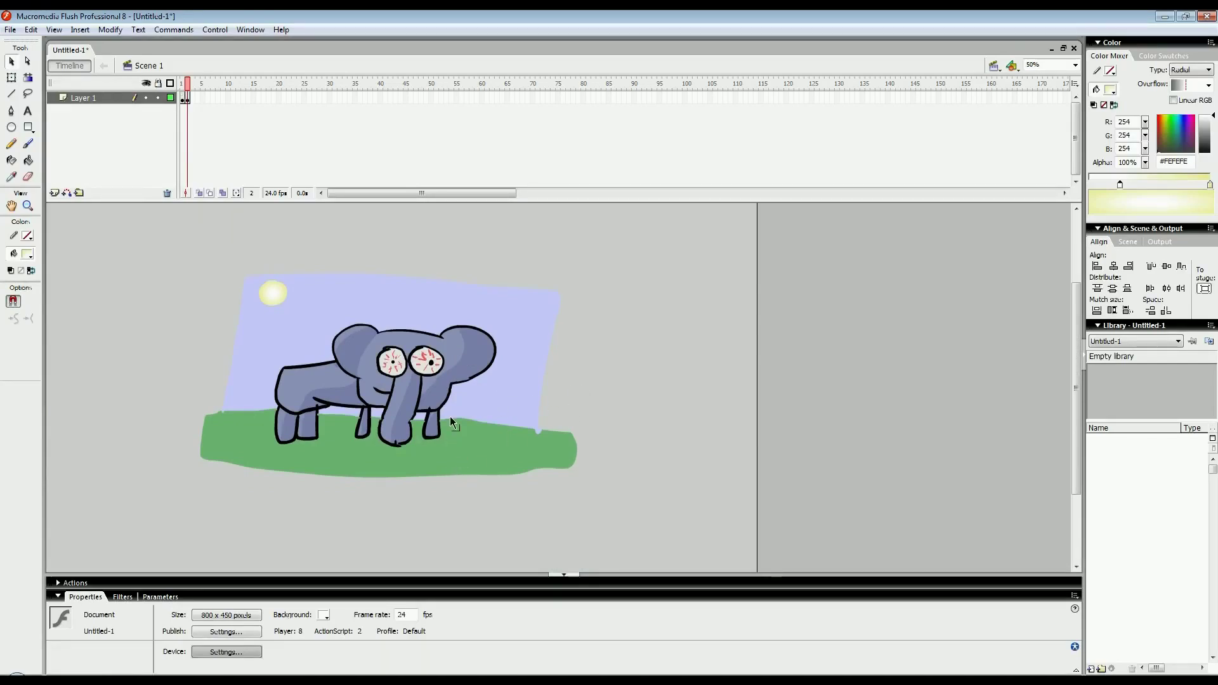
key(ctrl+equal)
drag(678, 416, 558, 472)
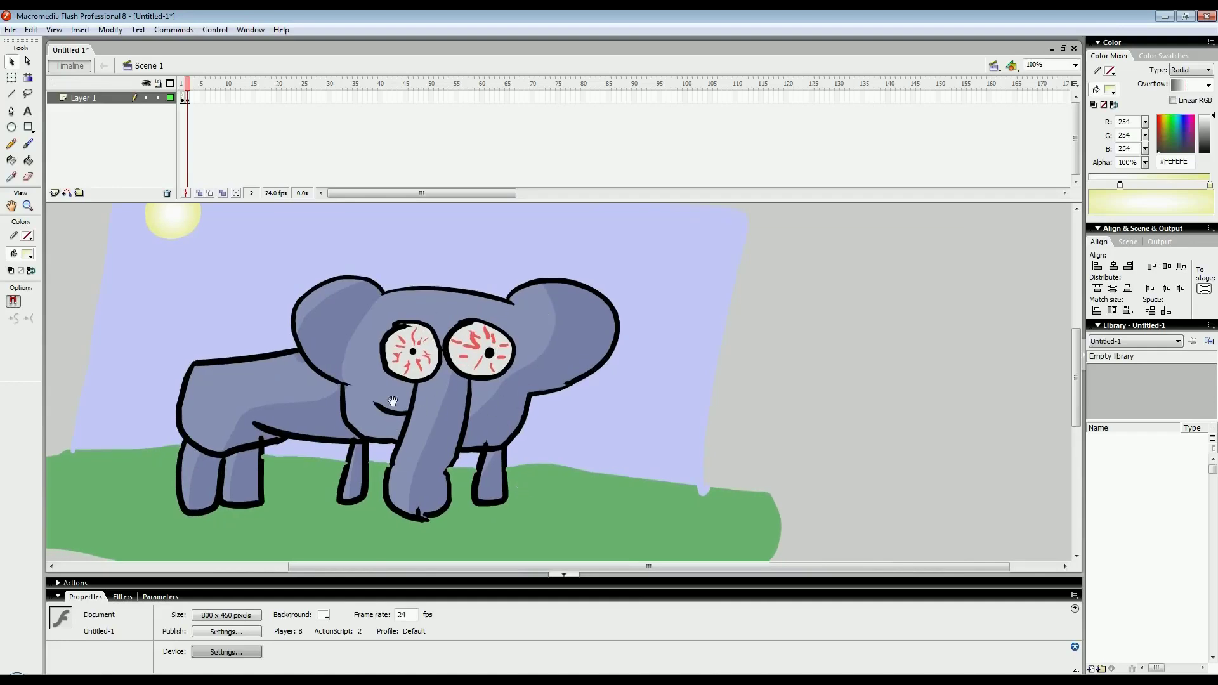
mouse_move(332, 355)
mouse_down()
mouse_move(363, 376)
mouse_move(369, 398)
mouse_up()
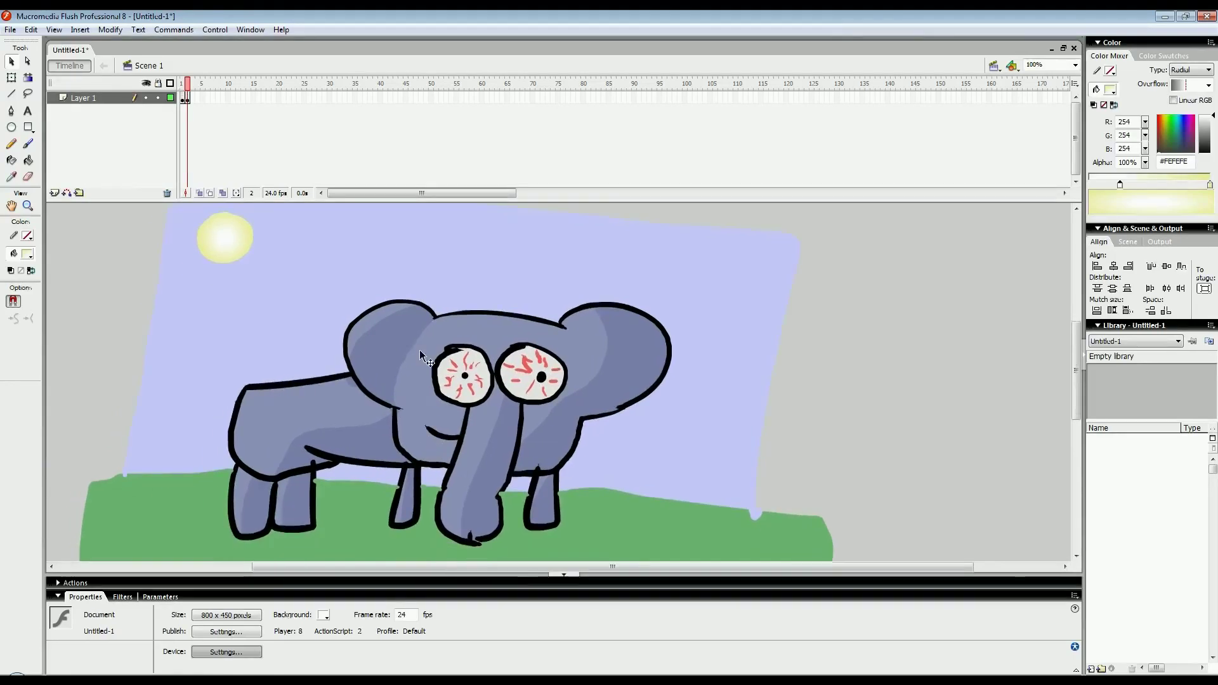
- Review the sky's fill type options and the custom color dialog, and close the dialog without applying a color
key(ctrl+minus)
mouse_move(612, 530)
mouse_down()
mouse_move(322, 291)
mouse_move(157, 238)
mouse_move(168, 257)
mouse_up()
click(227, 355)
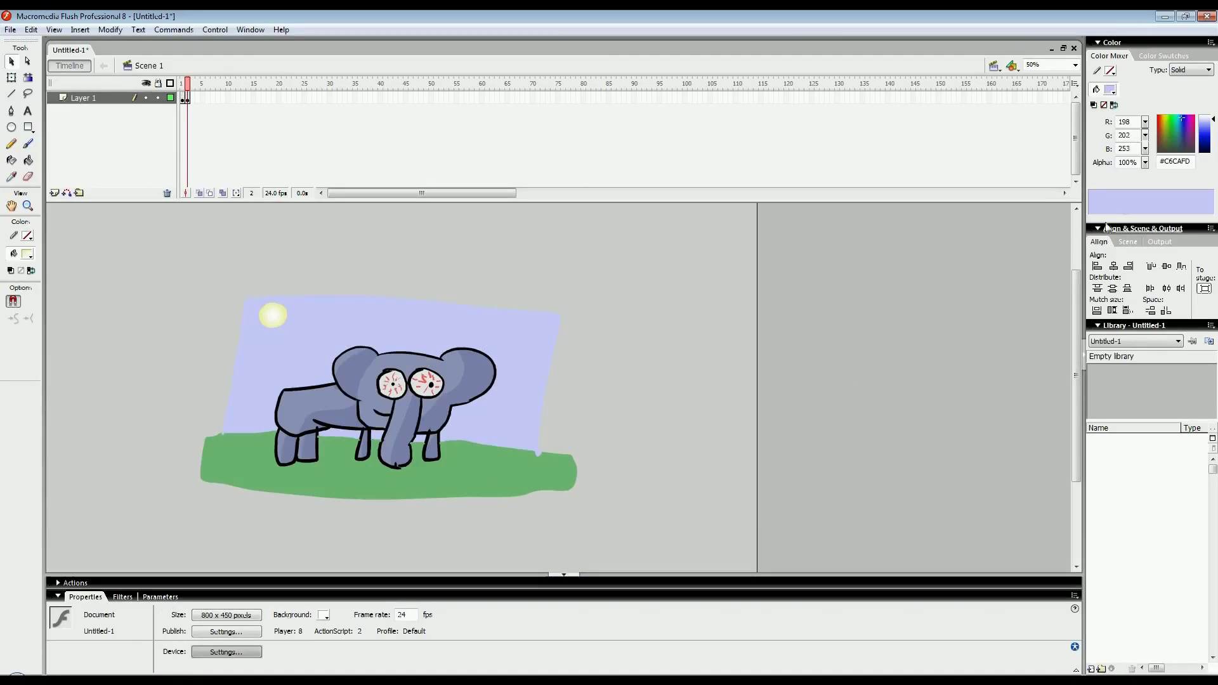
click(1191, 69)
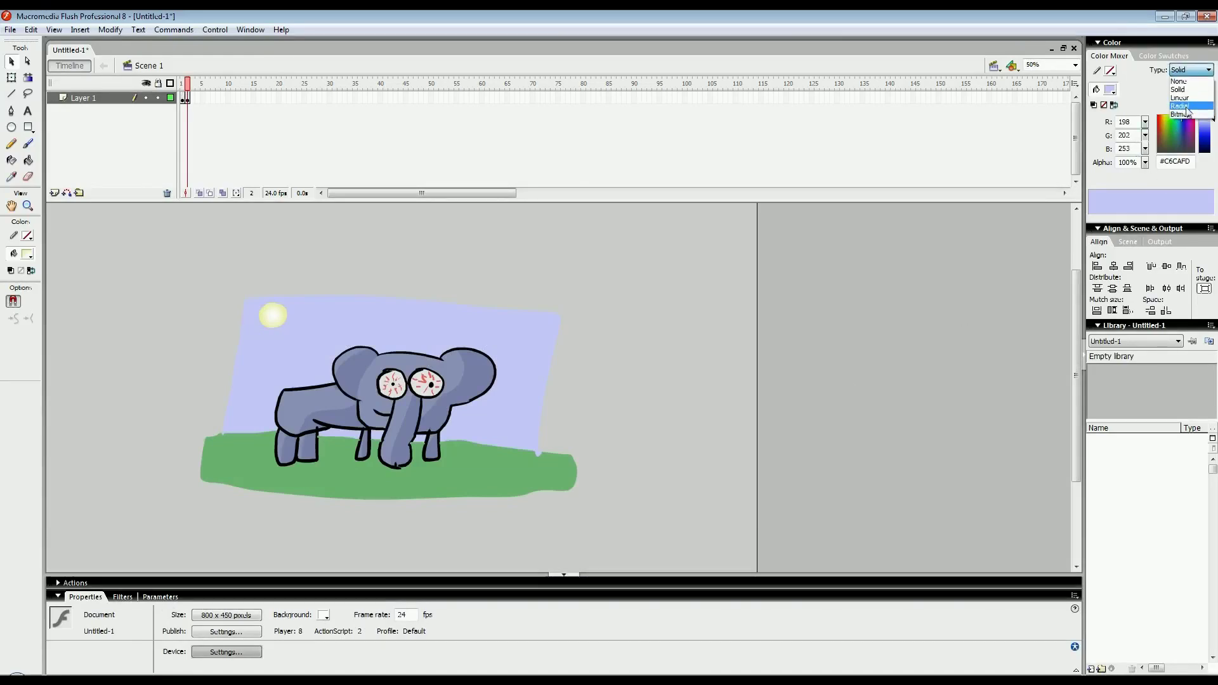
click(1181, 89)
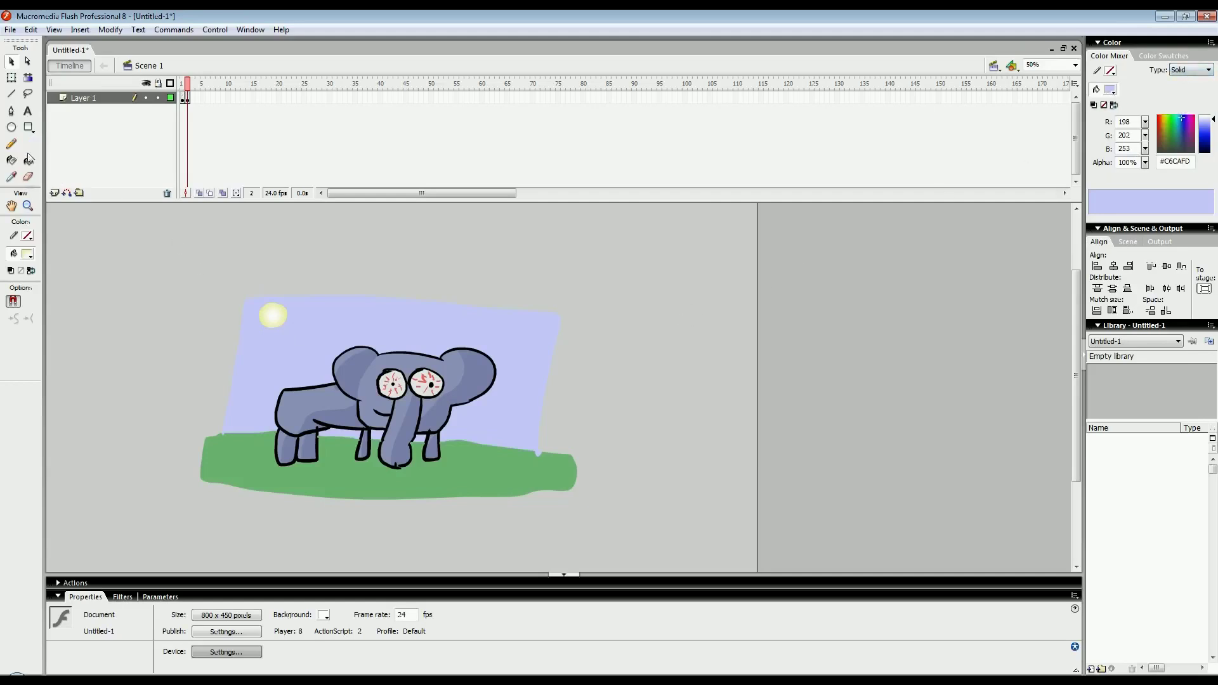
click(27, 254)
click(186, 273)
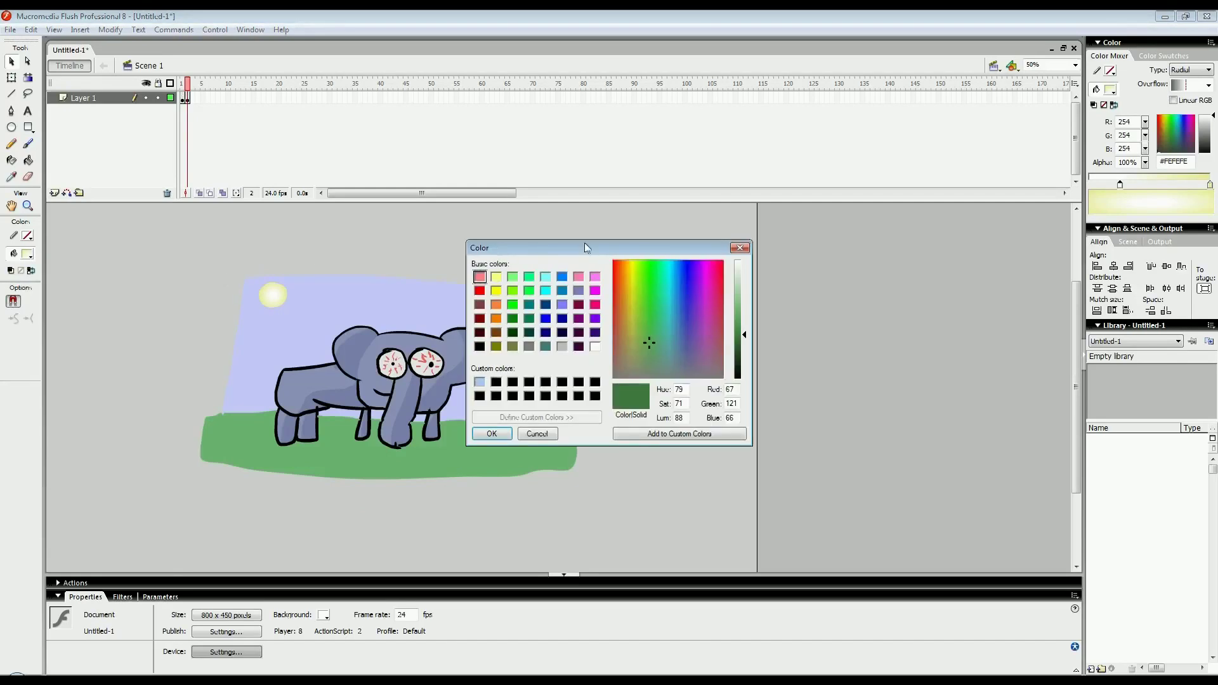
drag(584, 244, 455, 233)
click(561, 338)
mouse_move(576, 343)
mouse_down()
mouse_move(510, 337)
mouse_move(573, 332)
mouse_up()
click(611, 236)
- Select and delete the parts of the sky and ground that overhang the left and right edges of the stage
drag(445, 288, 503, 302)
drag(639, 512, 535, 238)
key(Delete)
mouse_move(125, 239)
mouse_down()
mouse_move(208, 488)
mouse_move(246, 508)
mouse_up()
key(Delete)
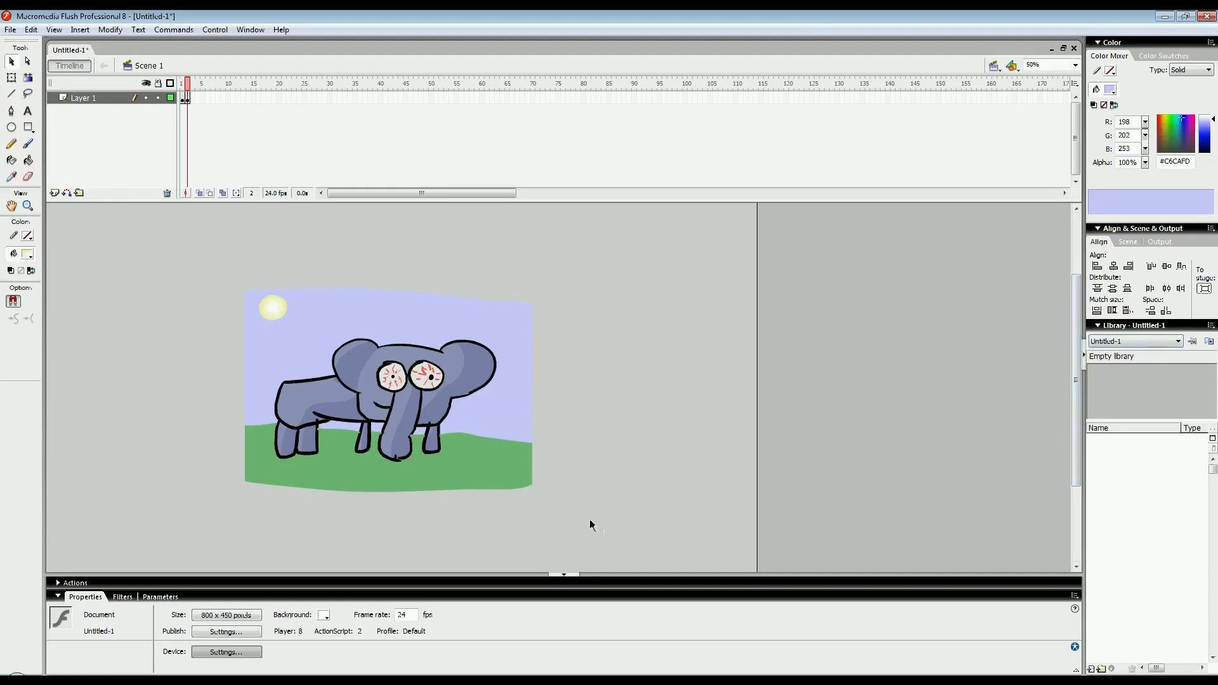
drag(584, 521, 523, 268)
key(Delete)
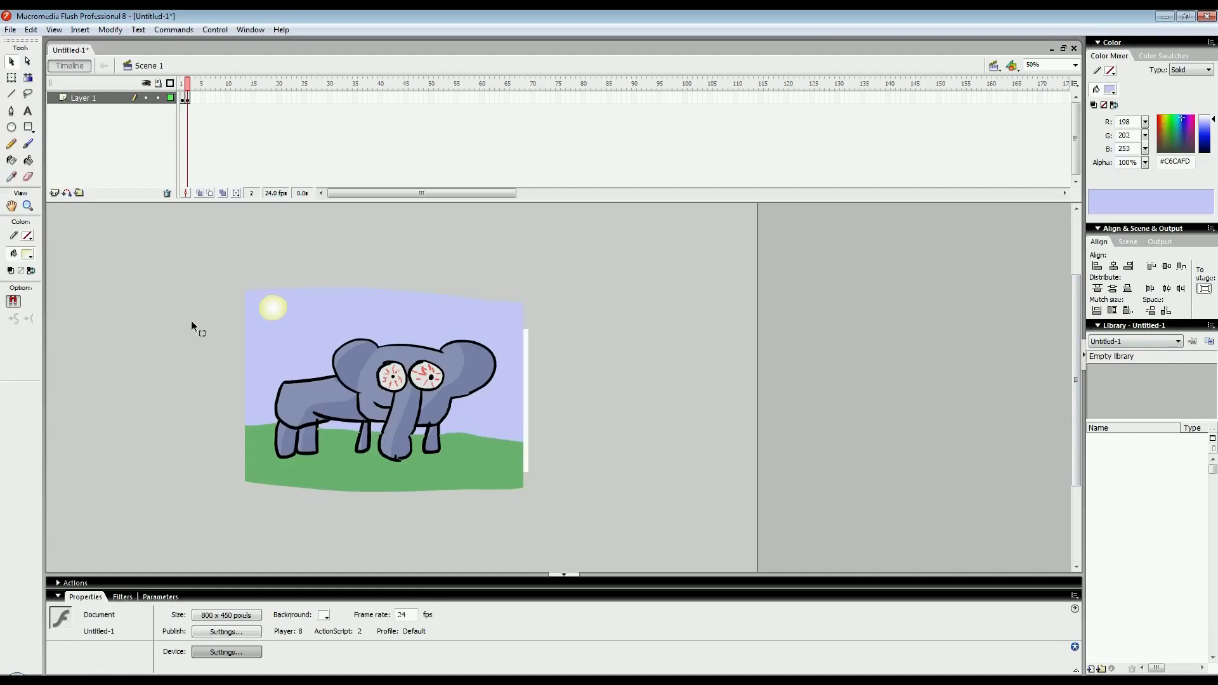